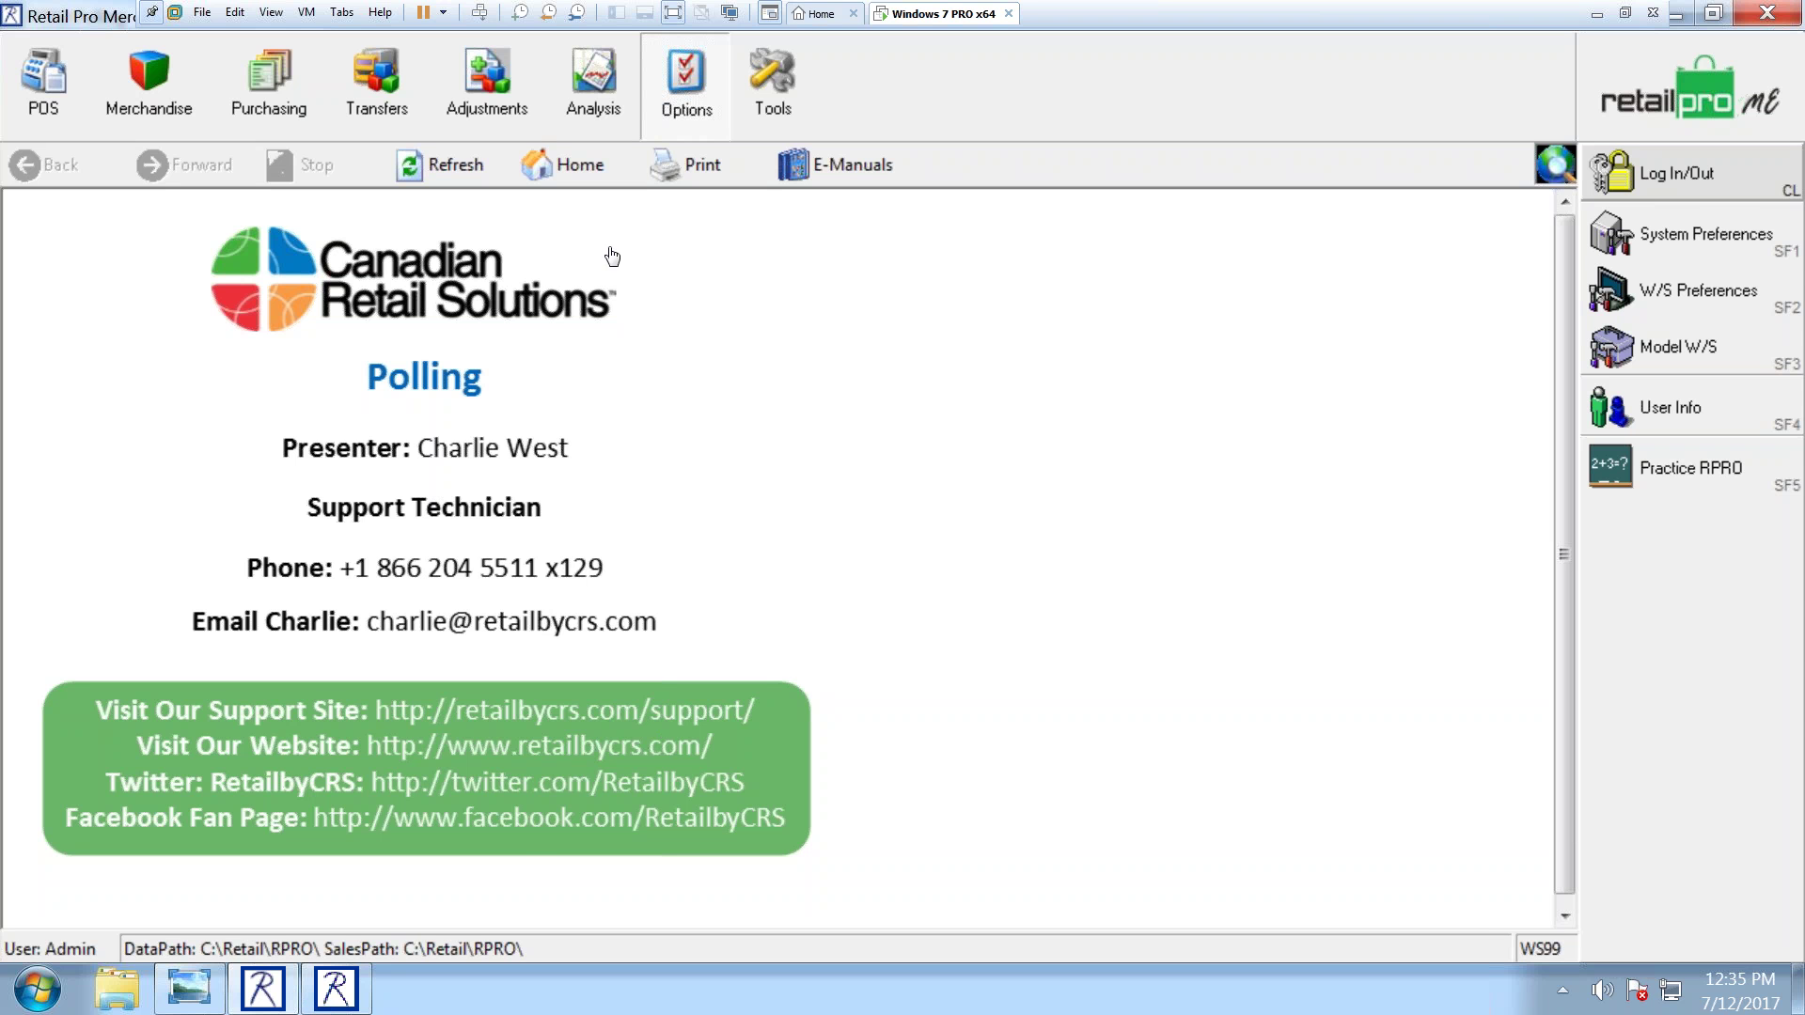
Step: Open the Polling module from Retail Pro and view the Main station's polling log
left_click(795, 94)
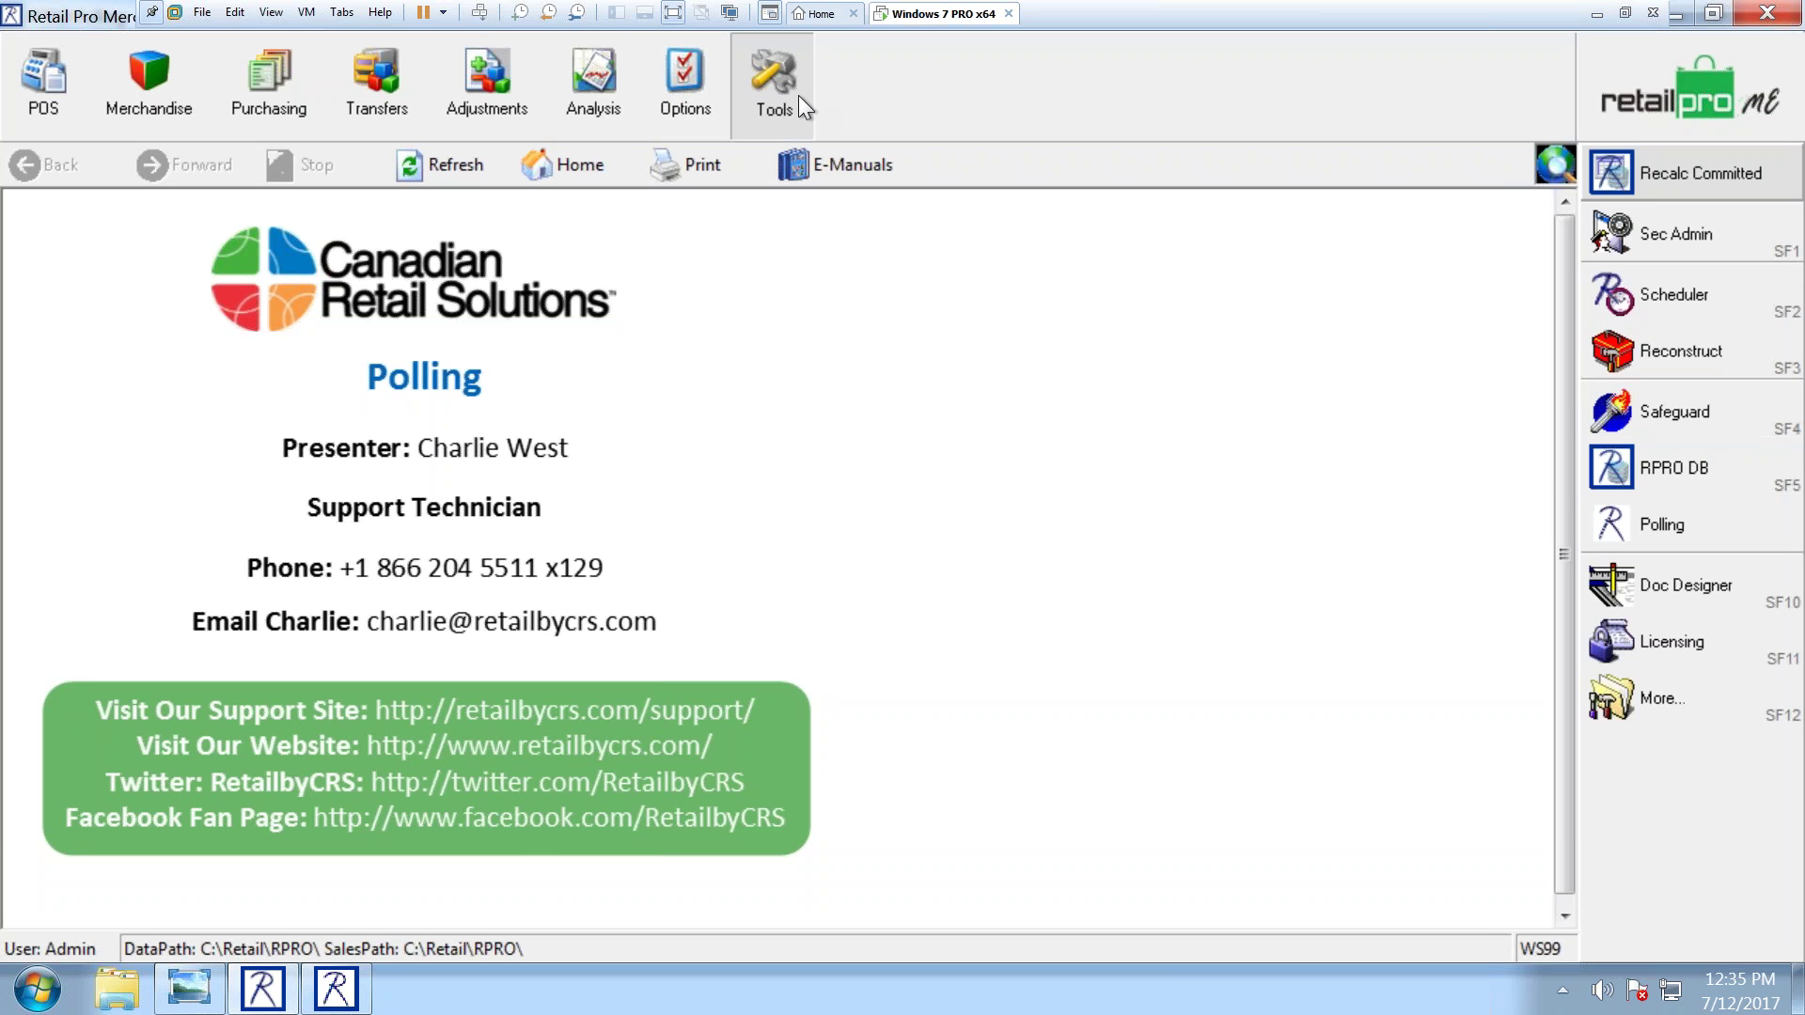
left_click(1662, 524)
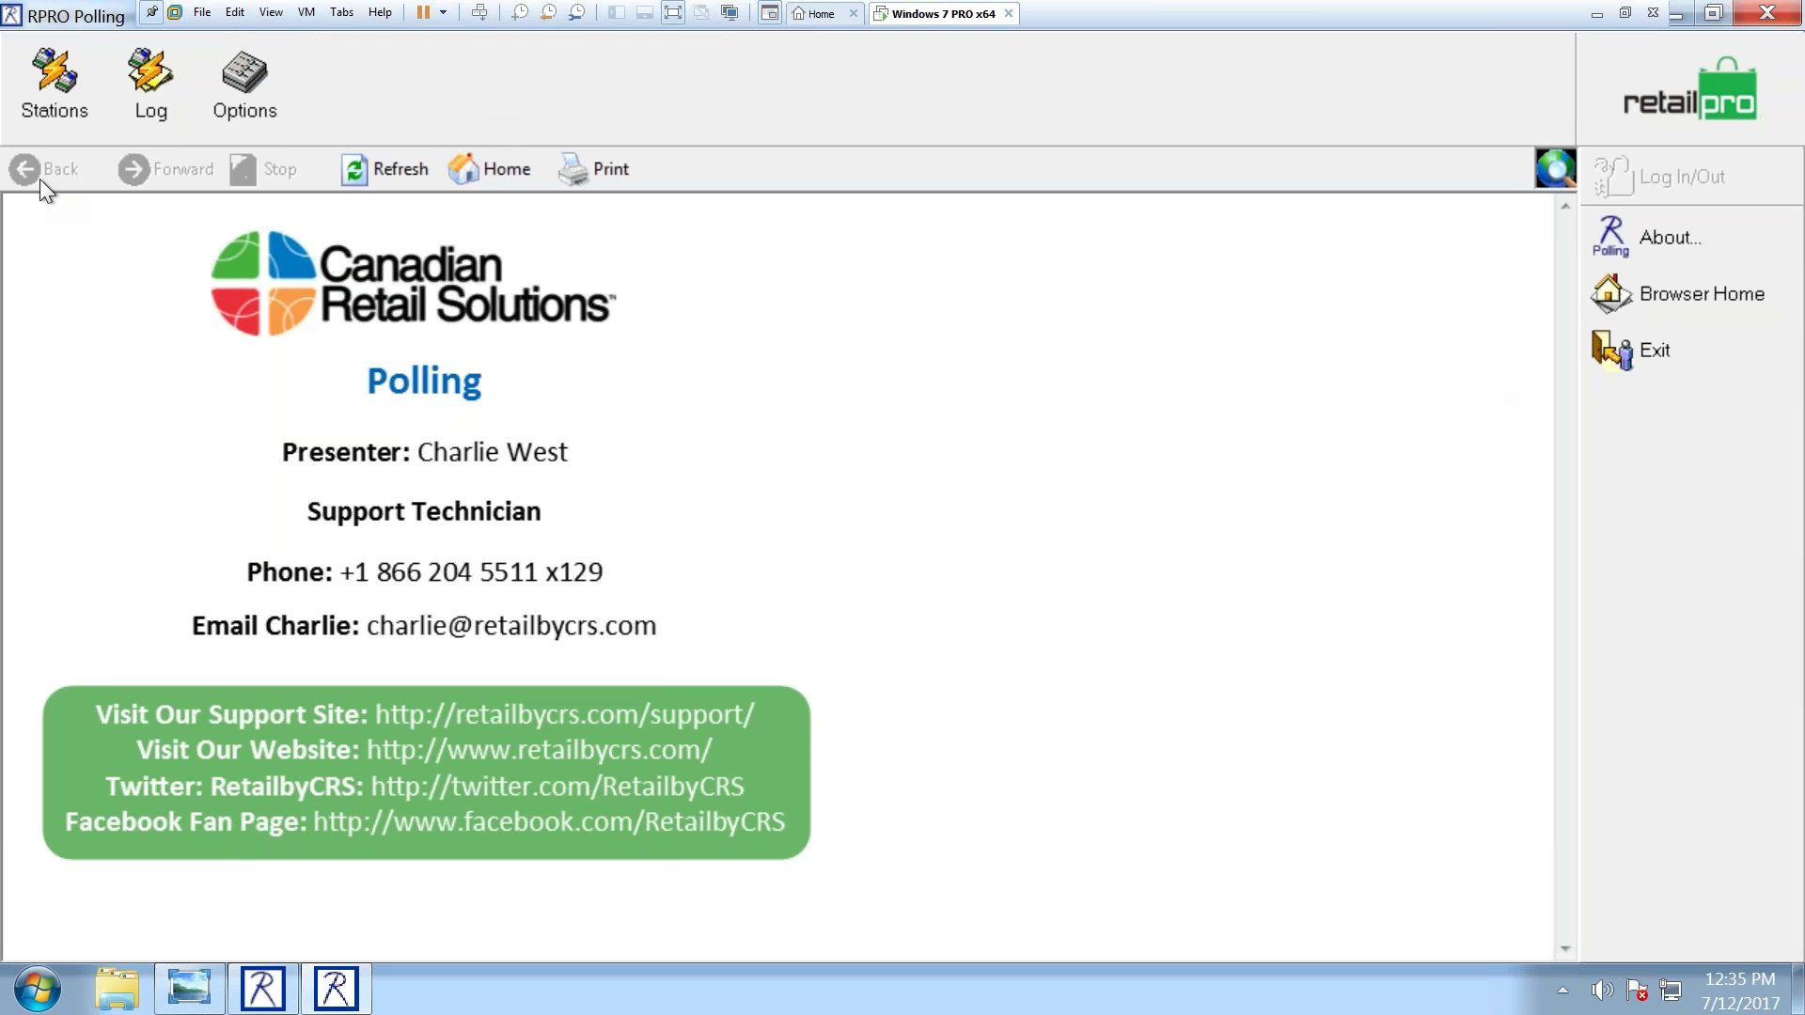
left_click(167, 120)
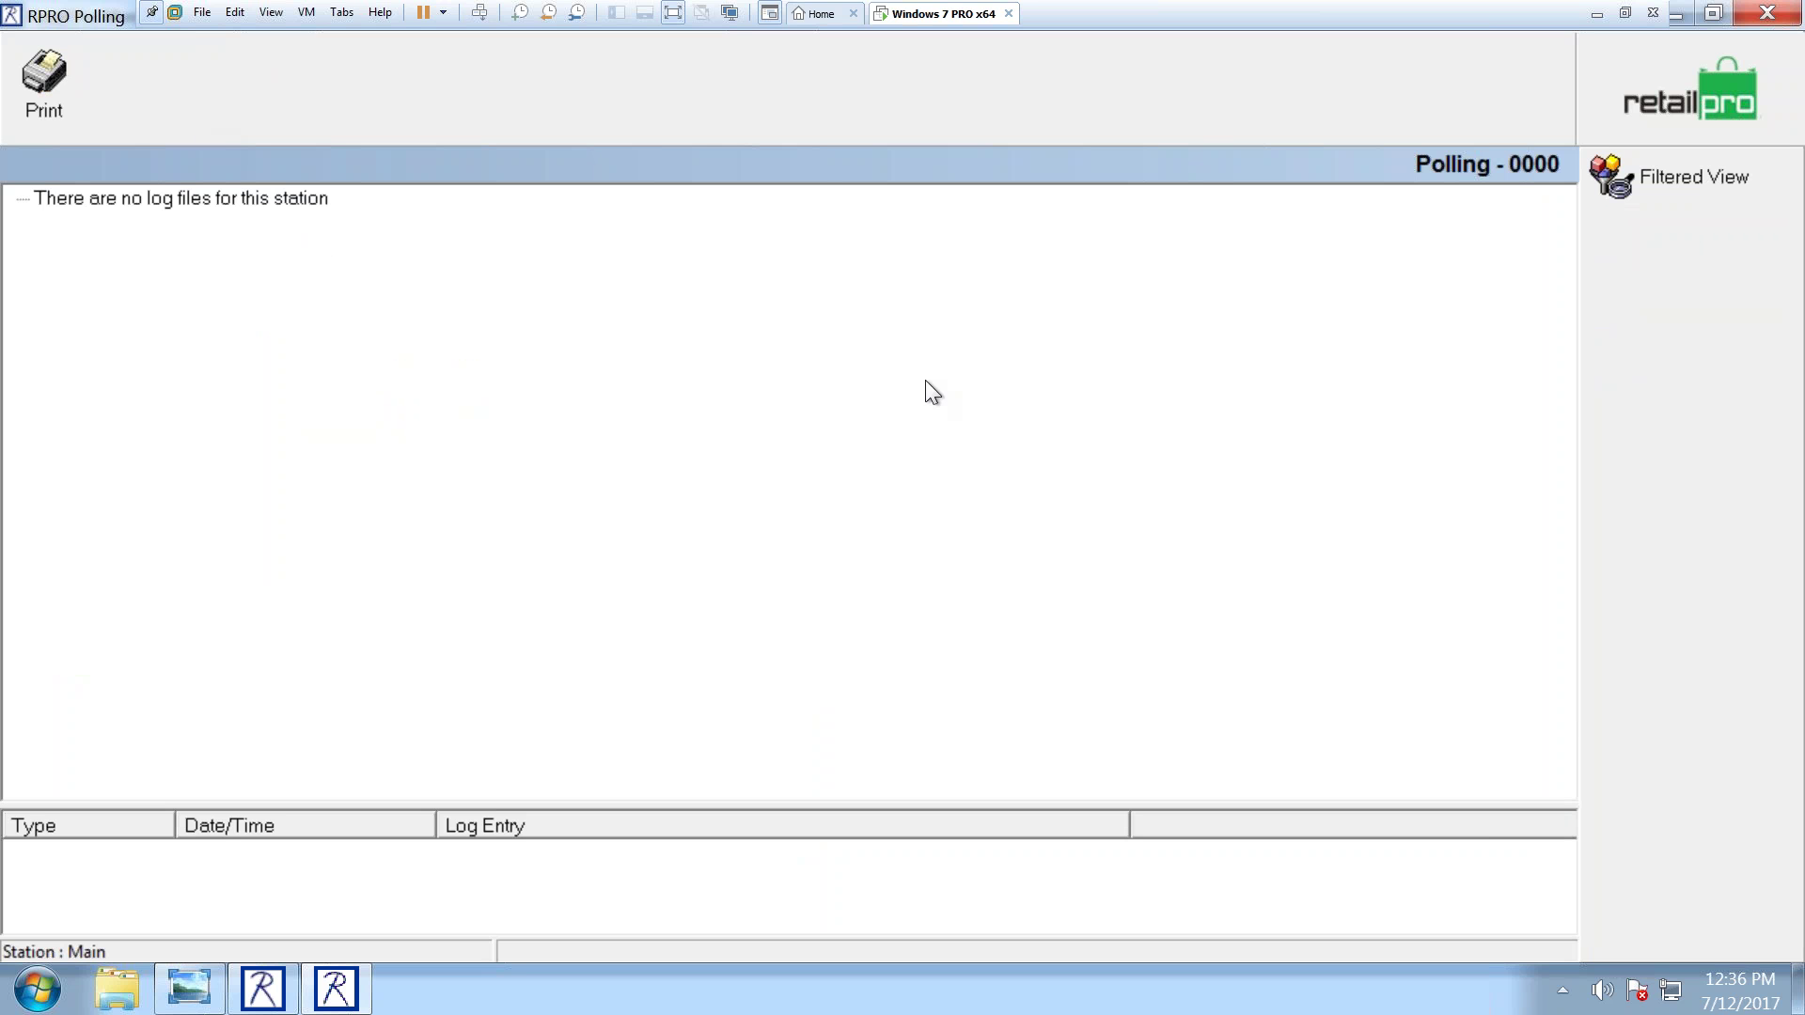
Step: Try filtering the Main station's polling log to Process In actions only, and return to the Polling home screen
left_click(1613, 186)
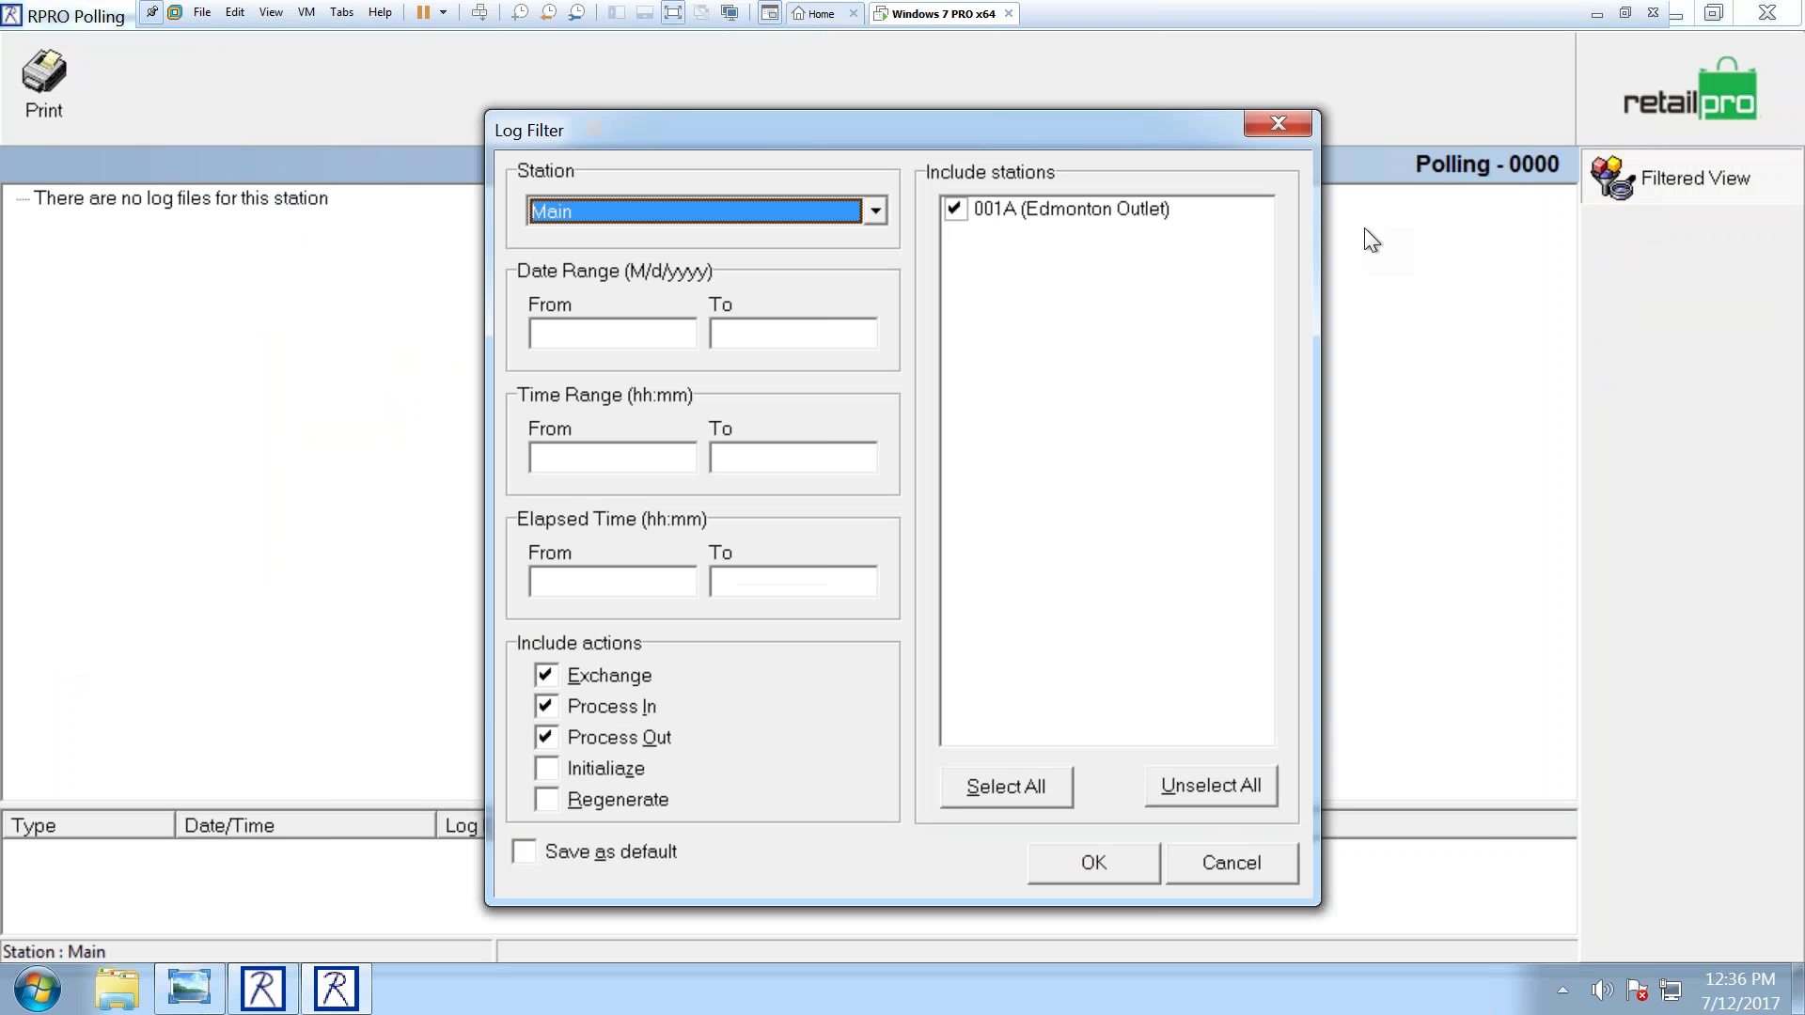
left_click(540, 707)
left_click(545, 735)
left_click(555, 674)
left_click(545, 707)
left_click(630, 216)
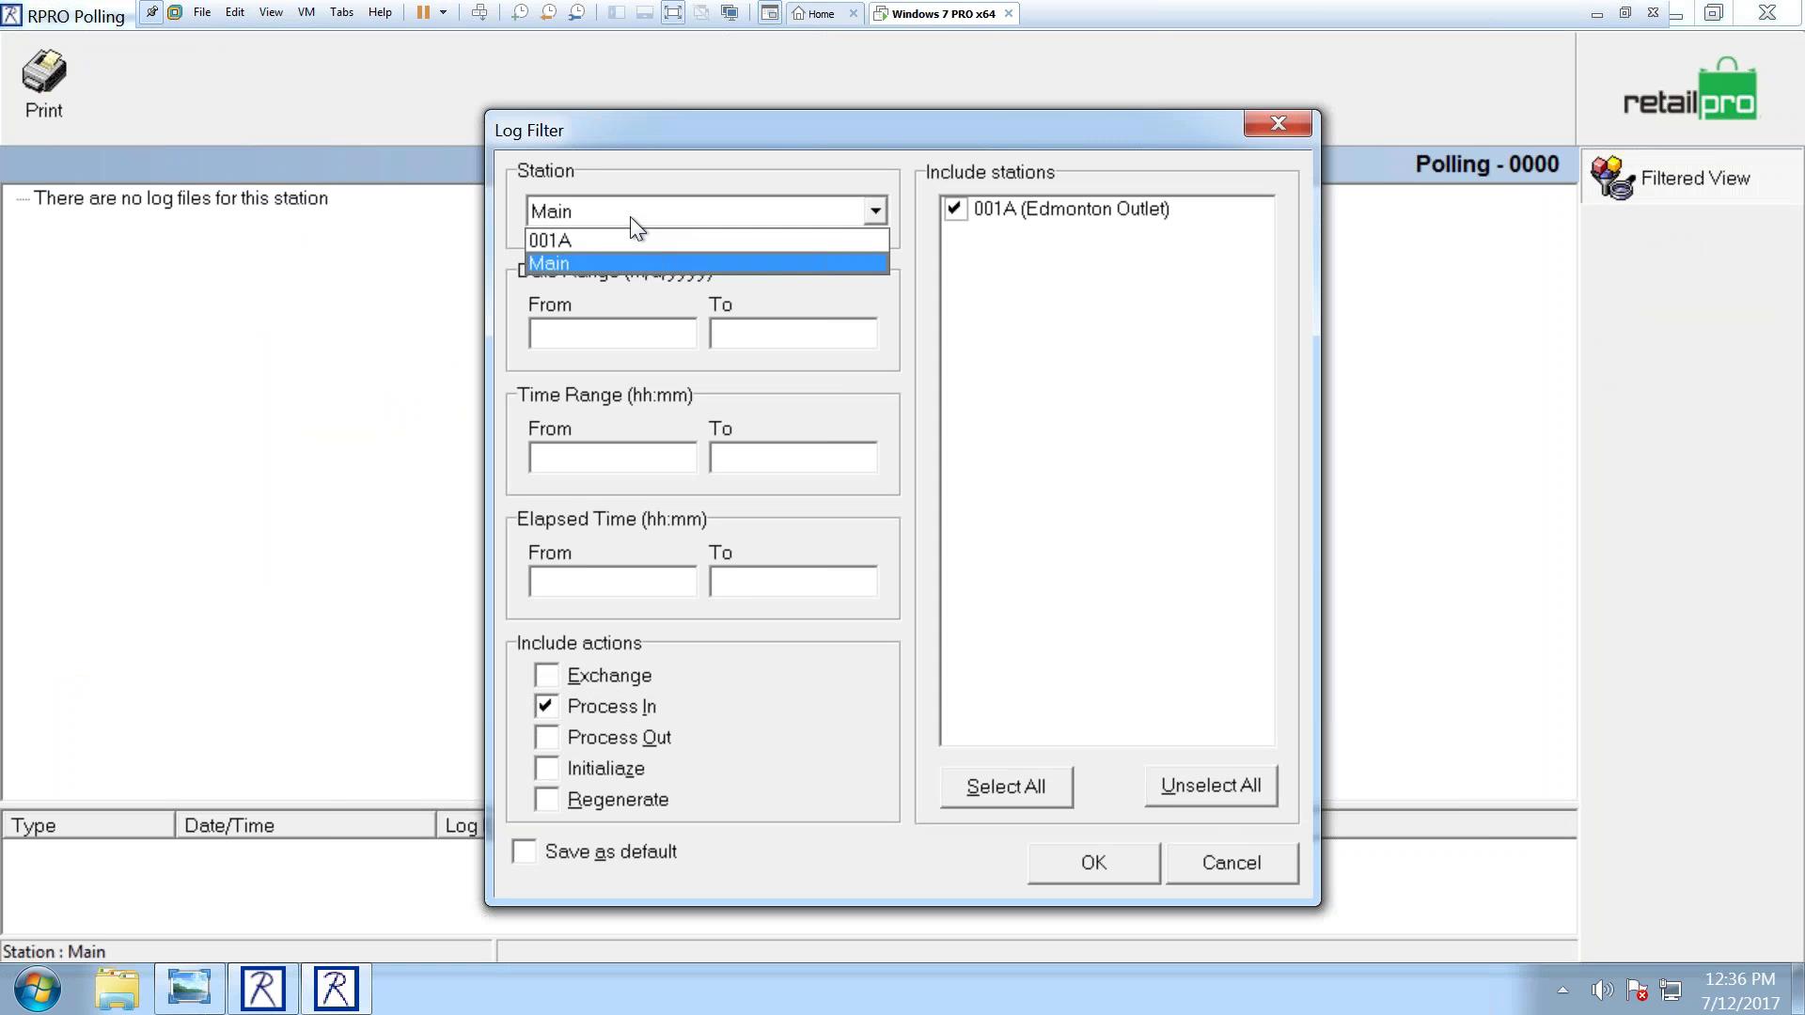
left_click(831, 477)
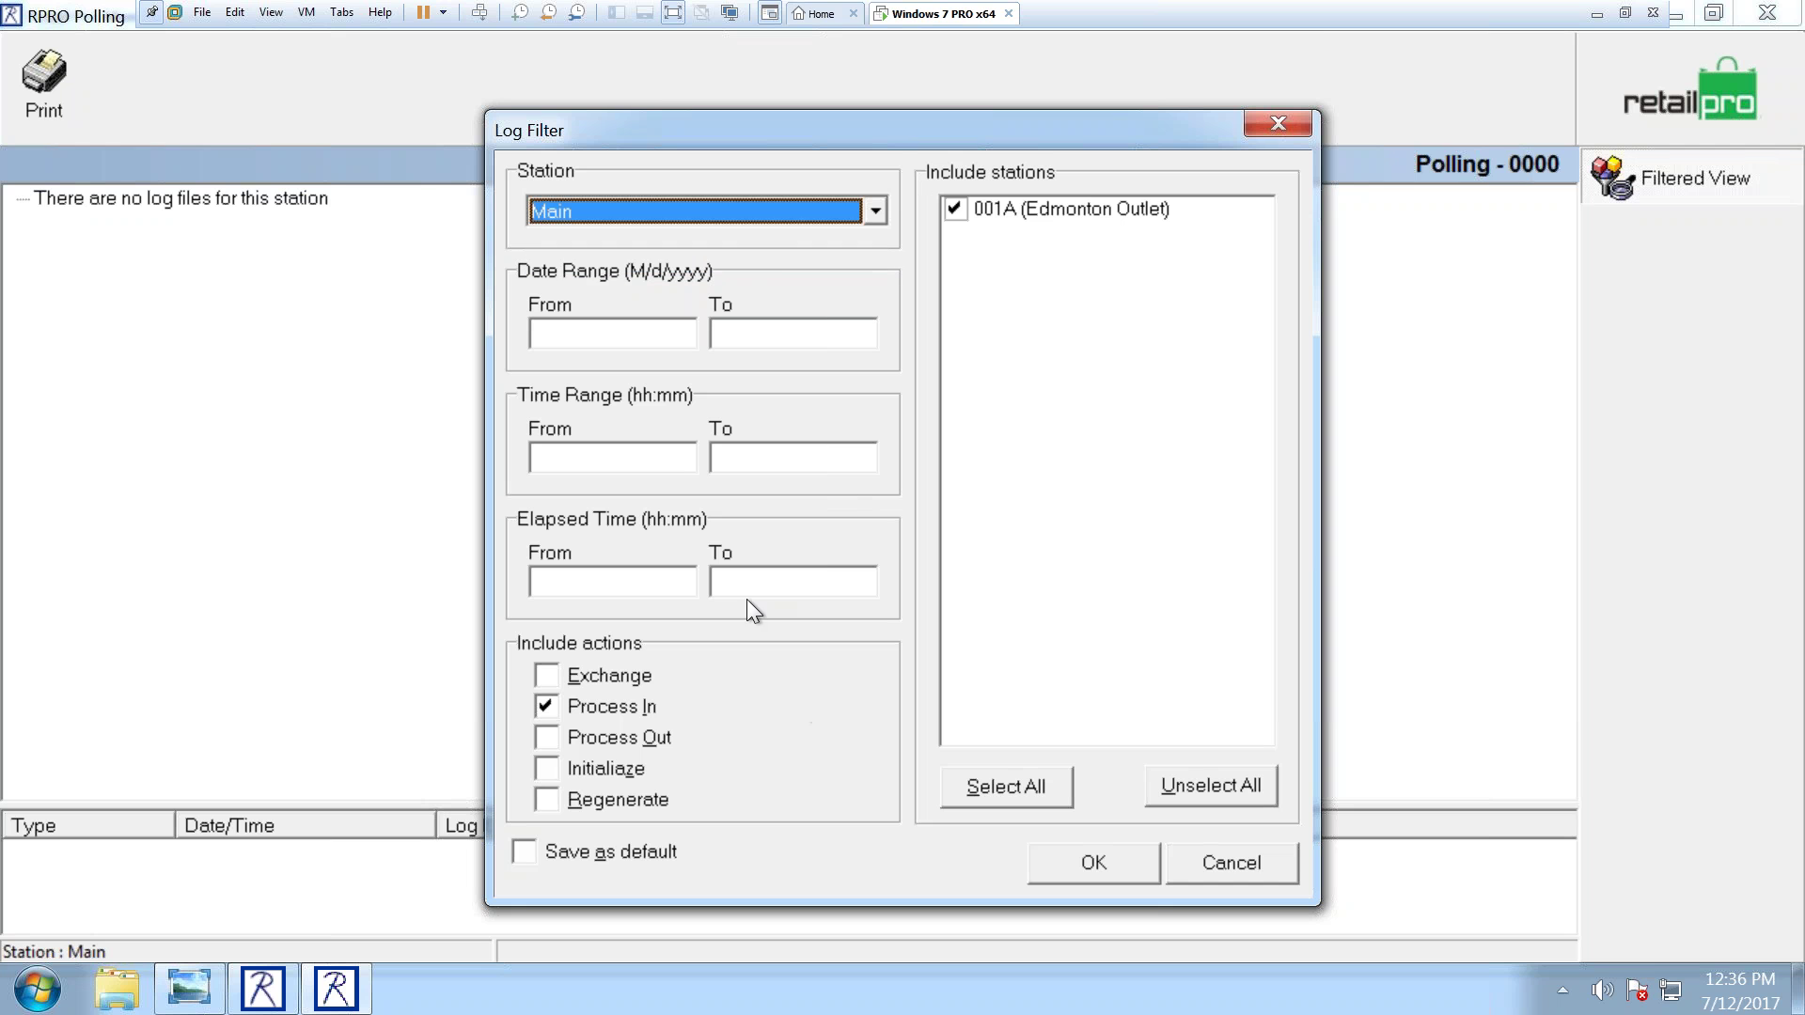
left_click(1228, 862)
left_click(1726, 82)
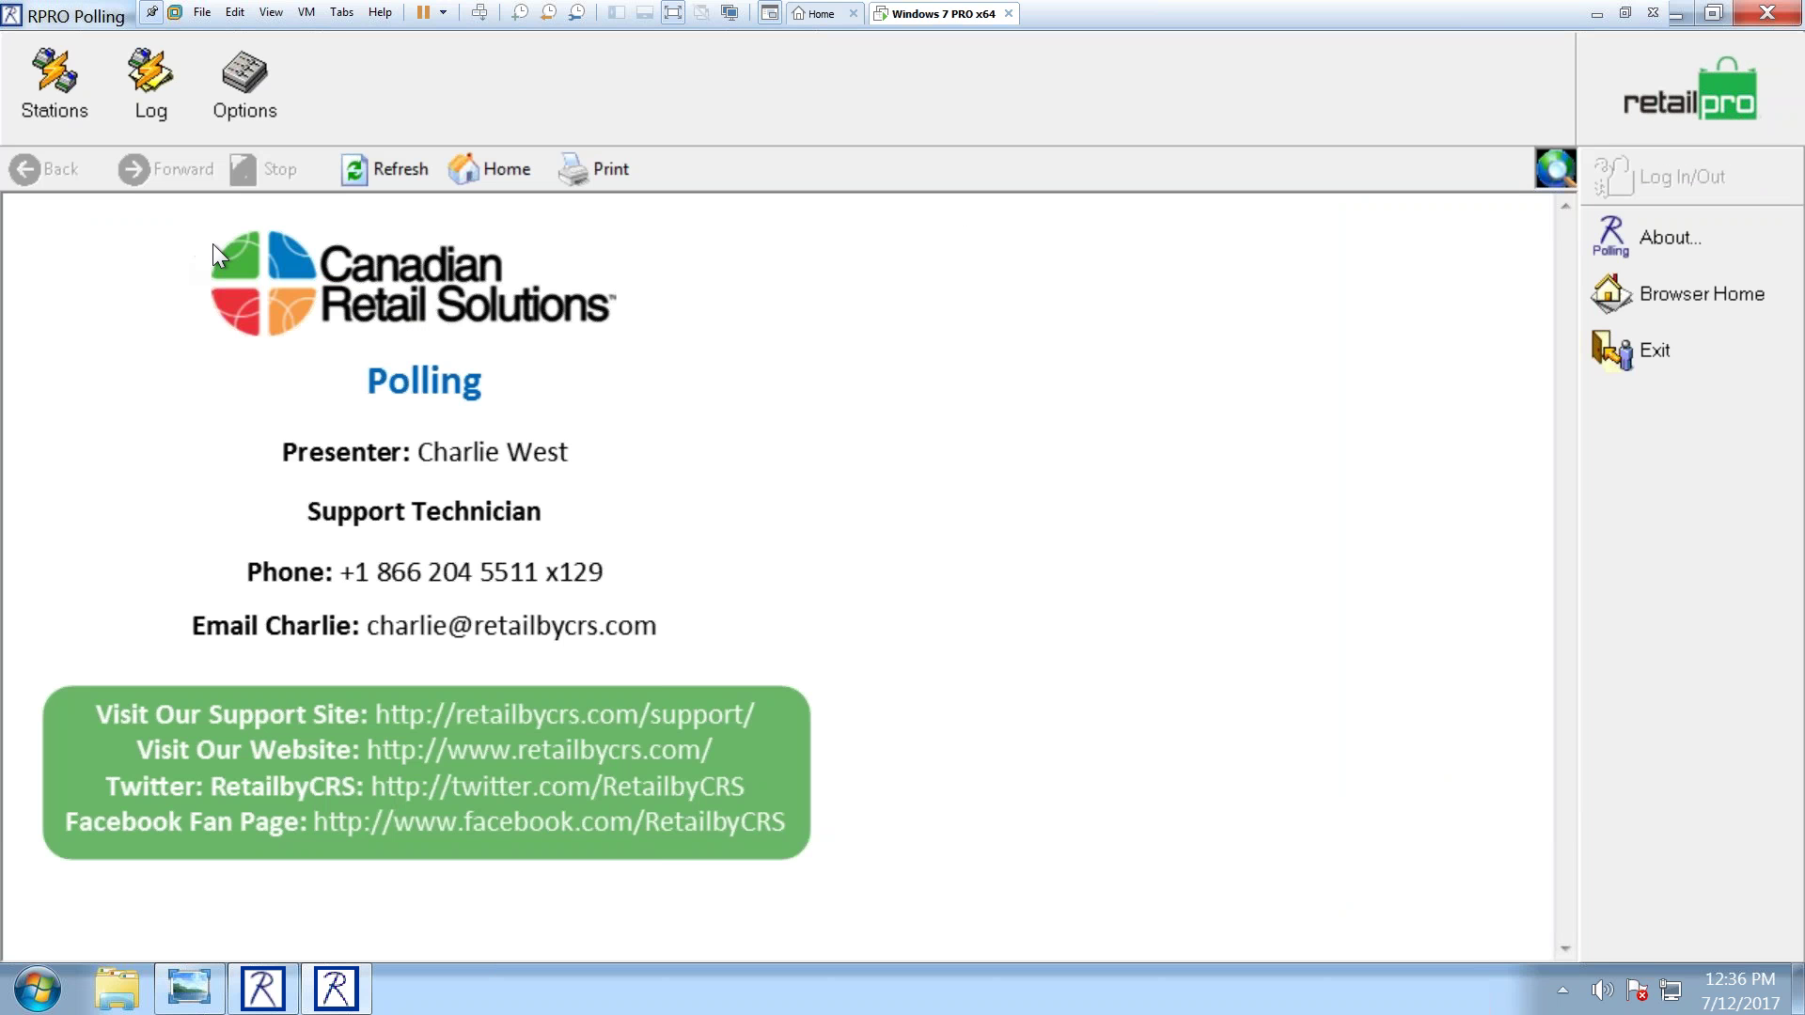
Step: Start a new polling station named "Calgary outlet" with the login 002A
left_click(254, 92)
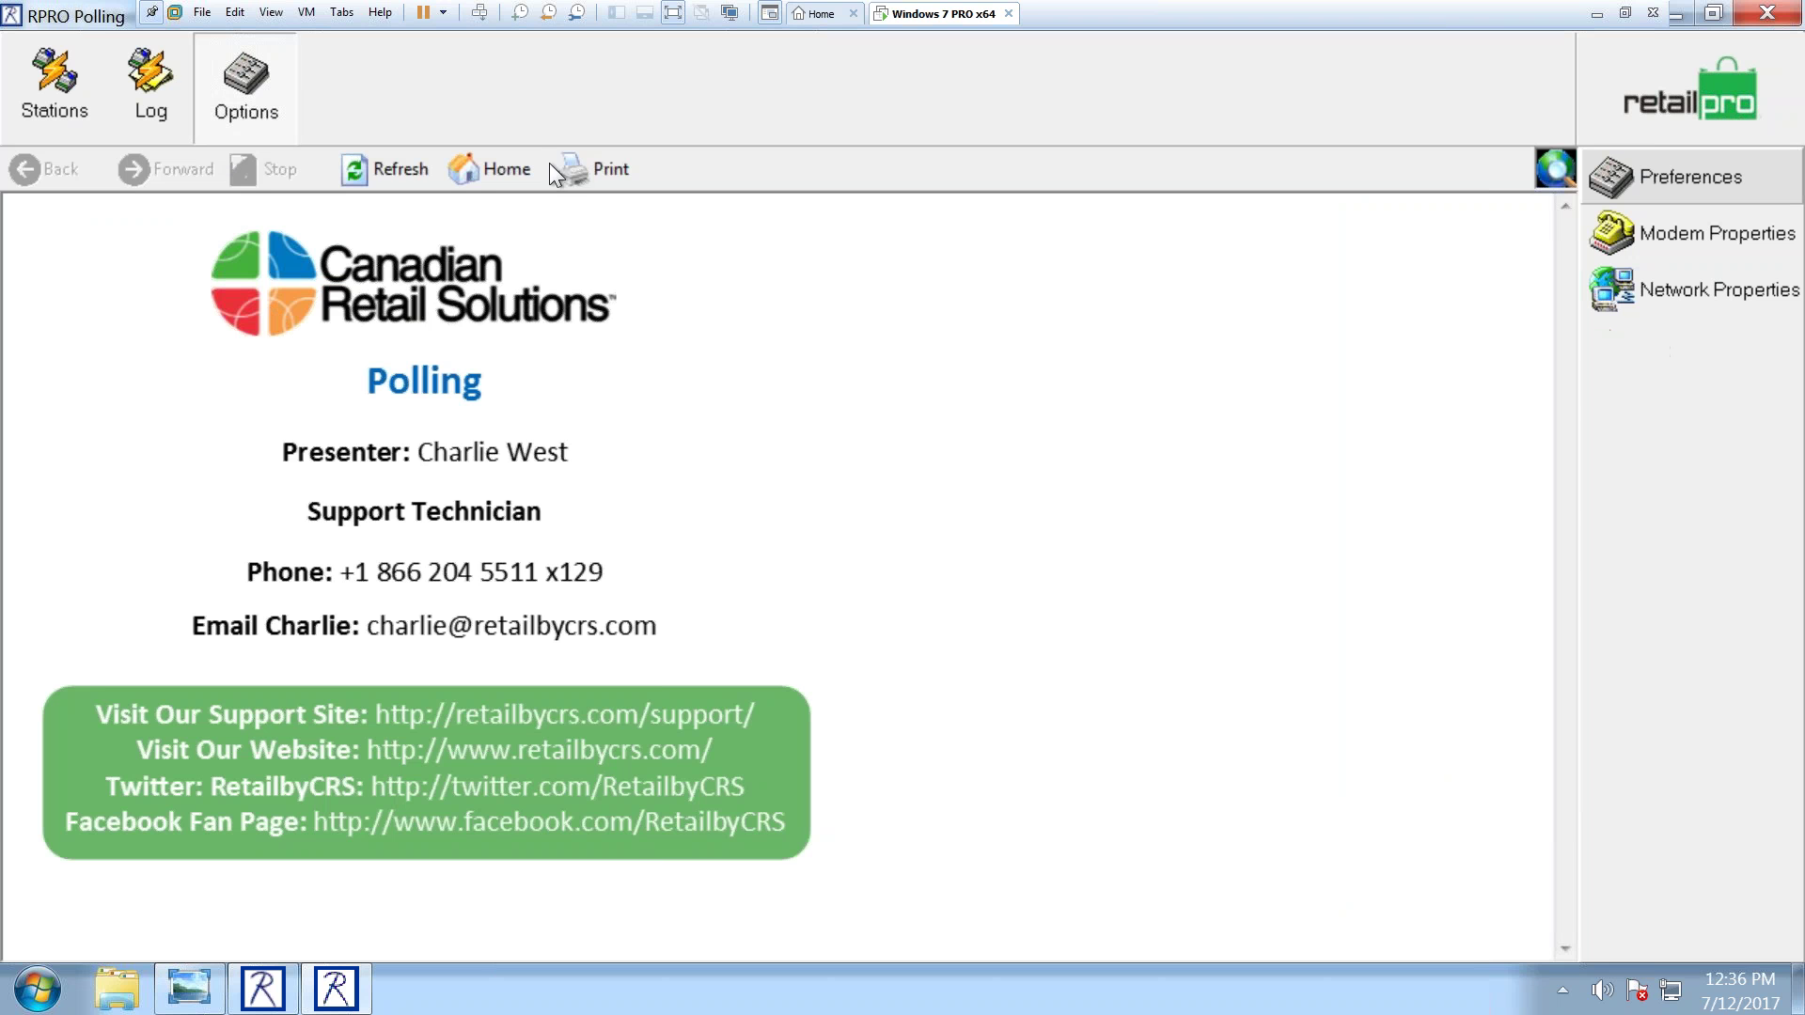
left_click(54, 90)
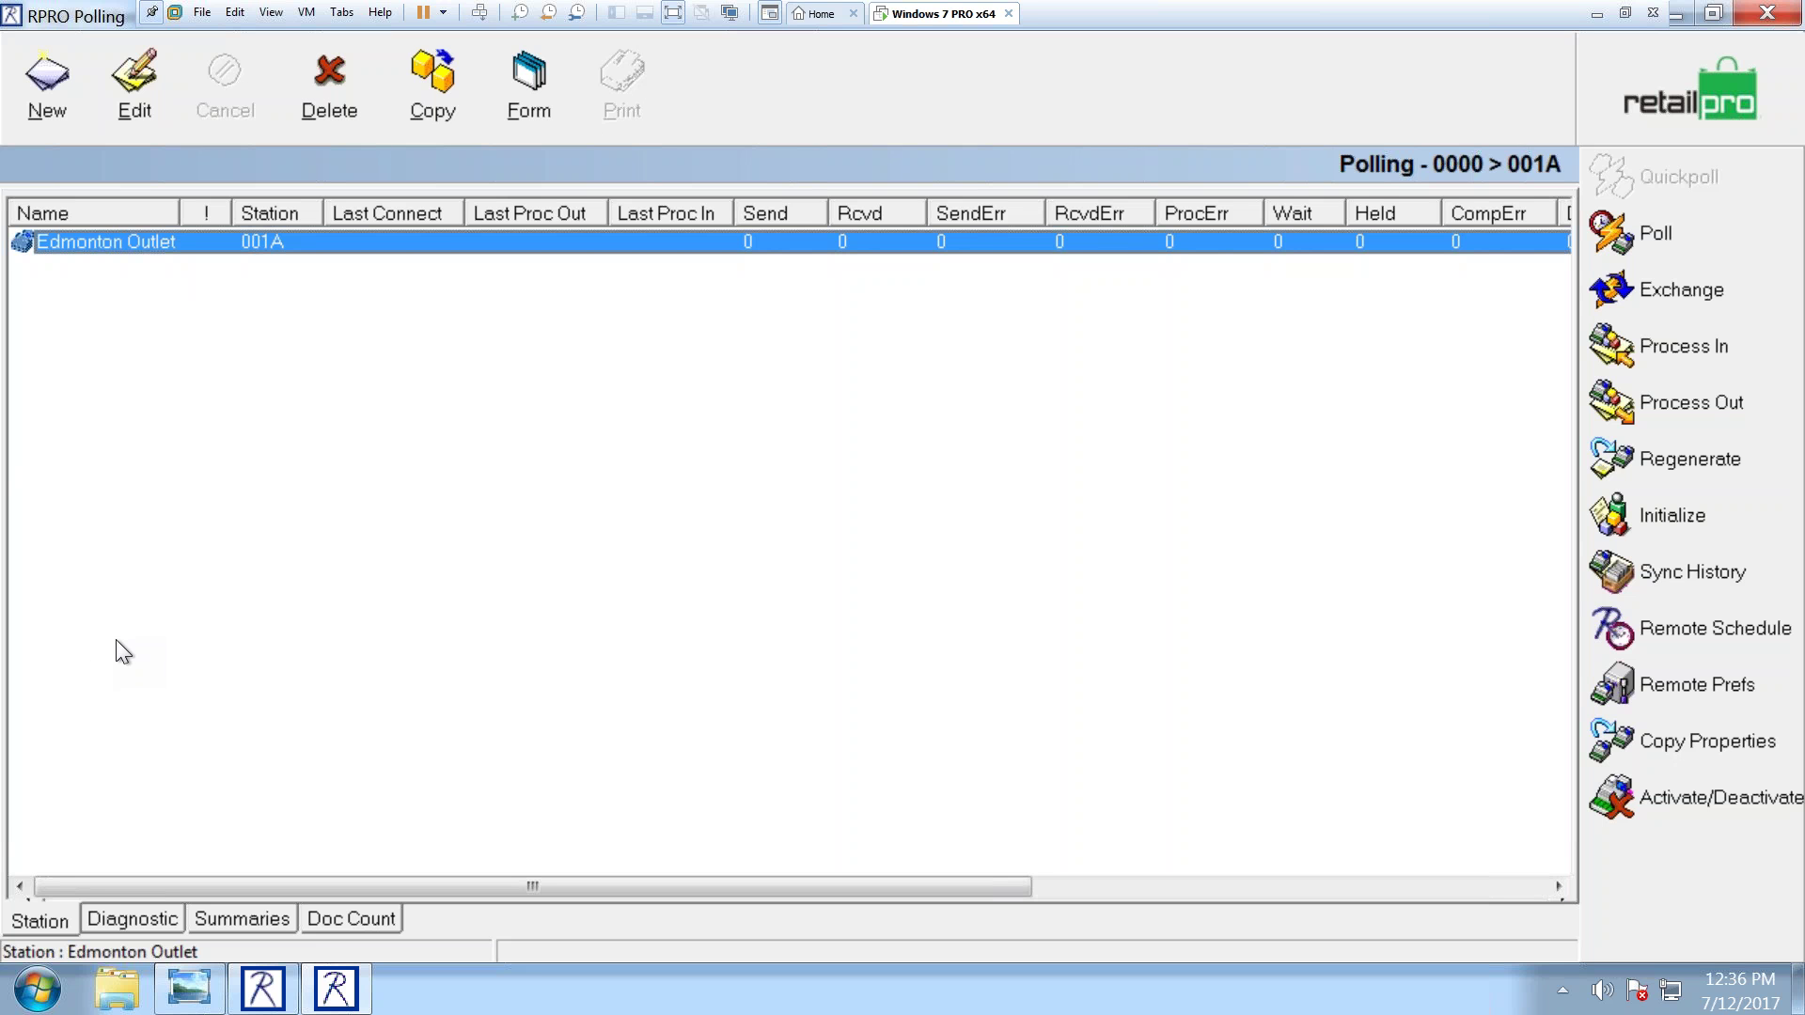
left_click(47, 84)
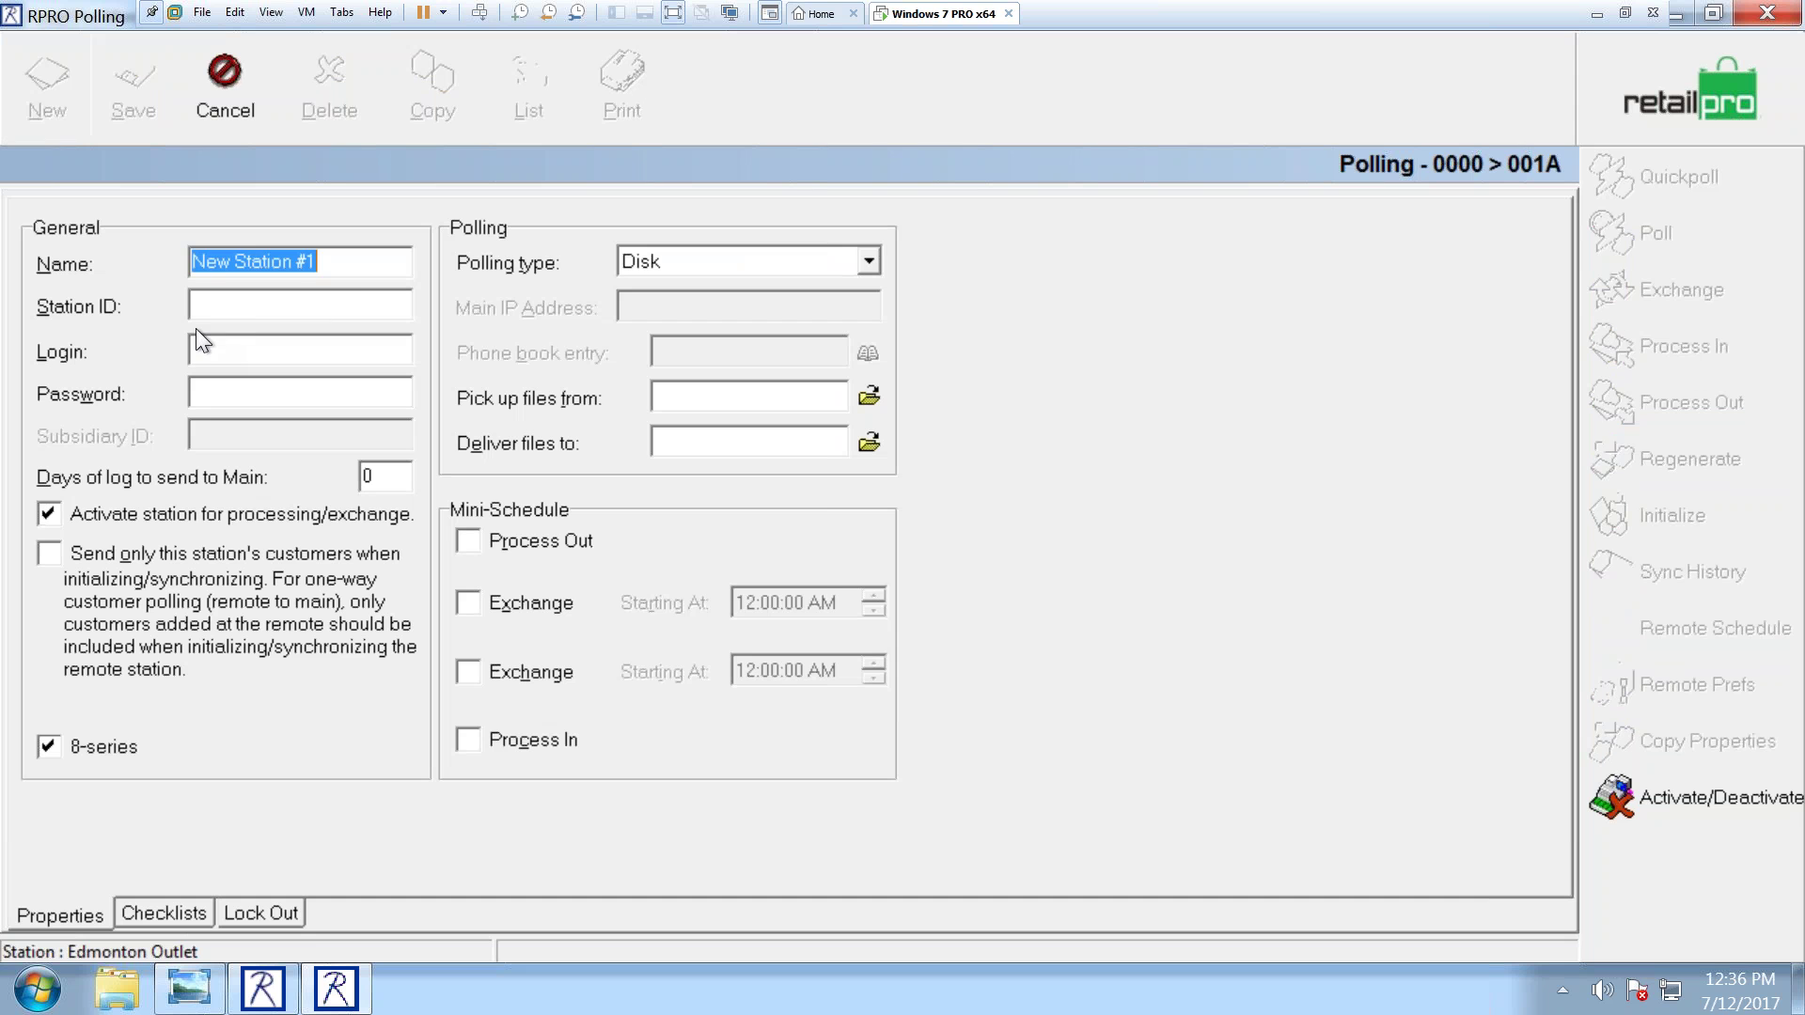
type("Calgary outlet")
key("Tab")
key("Tab")
type("002A")
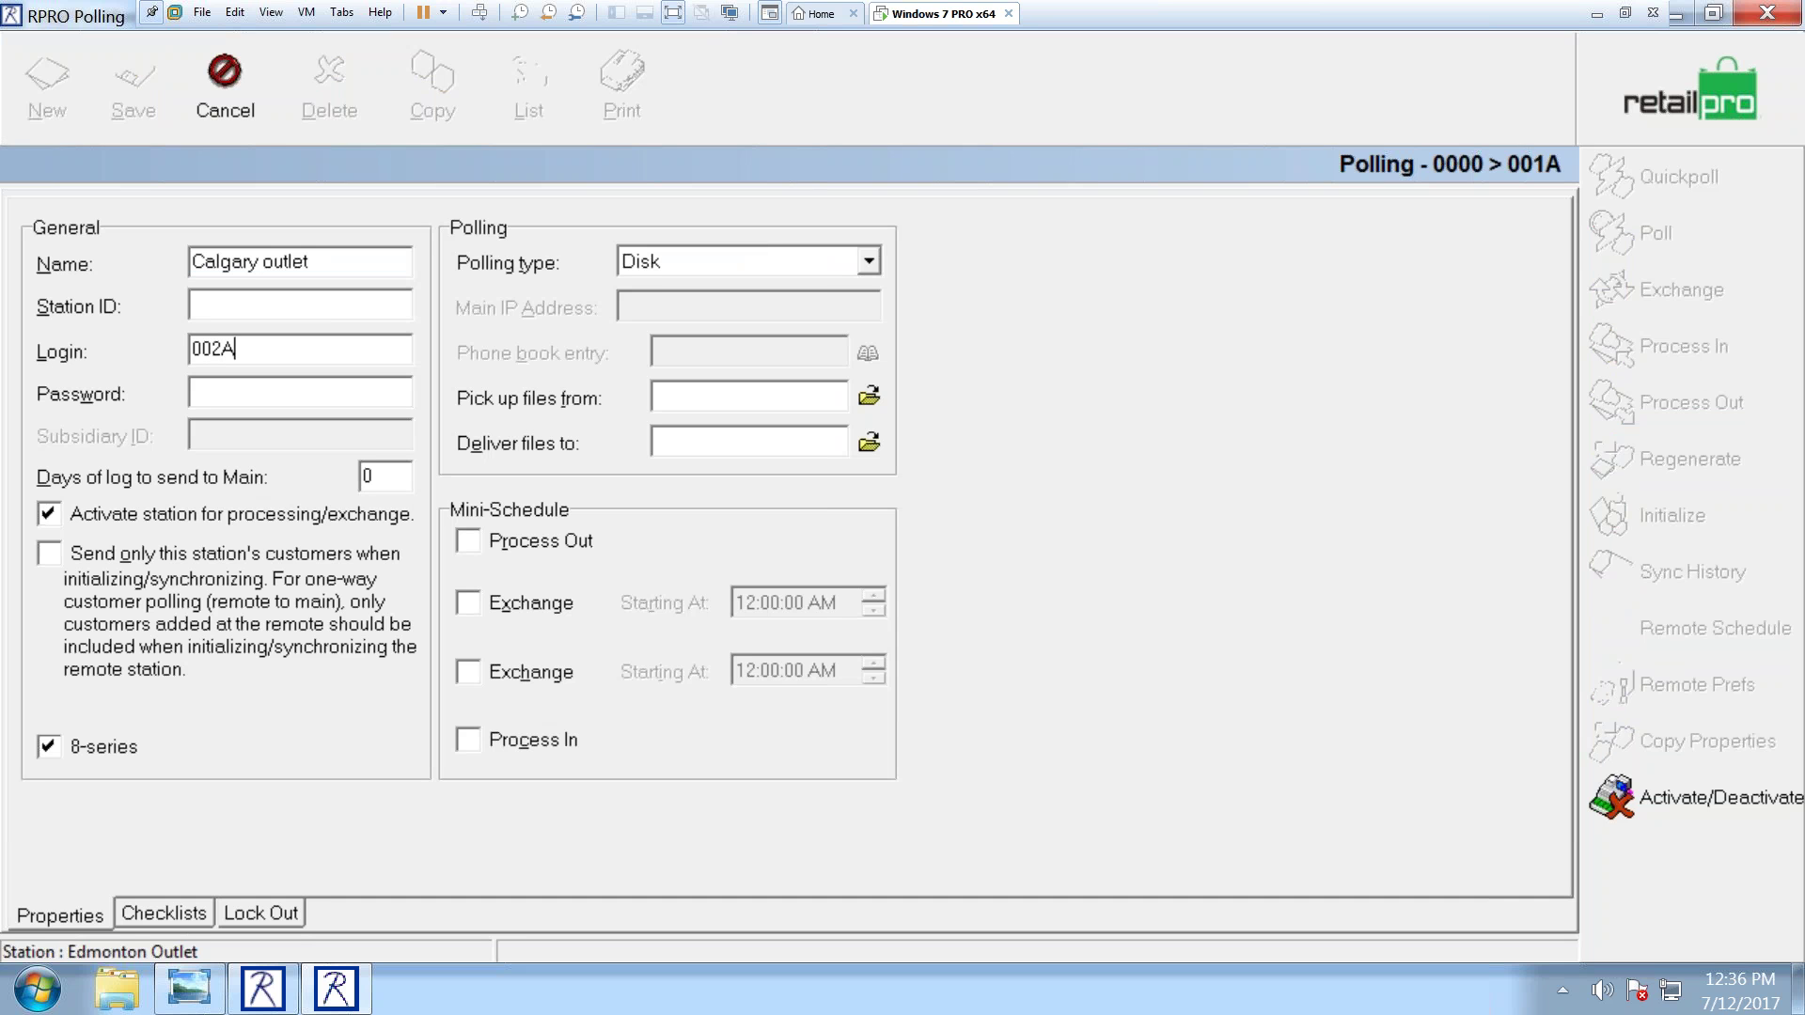
Step: Try the Internet polling type for the new Calgary station and return it to Disk
left_click(831, 264)
left_click(720, 334)
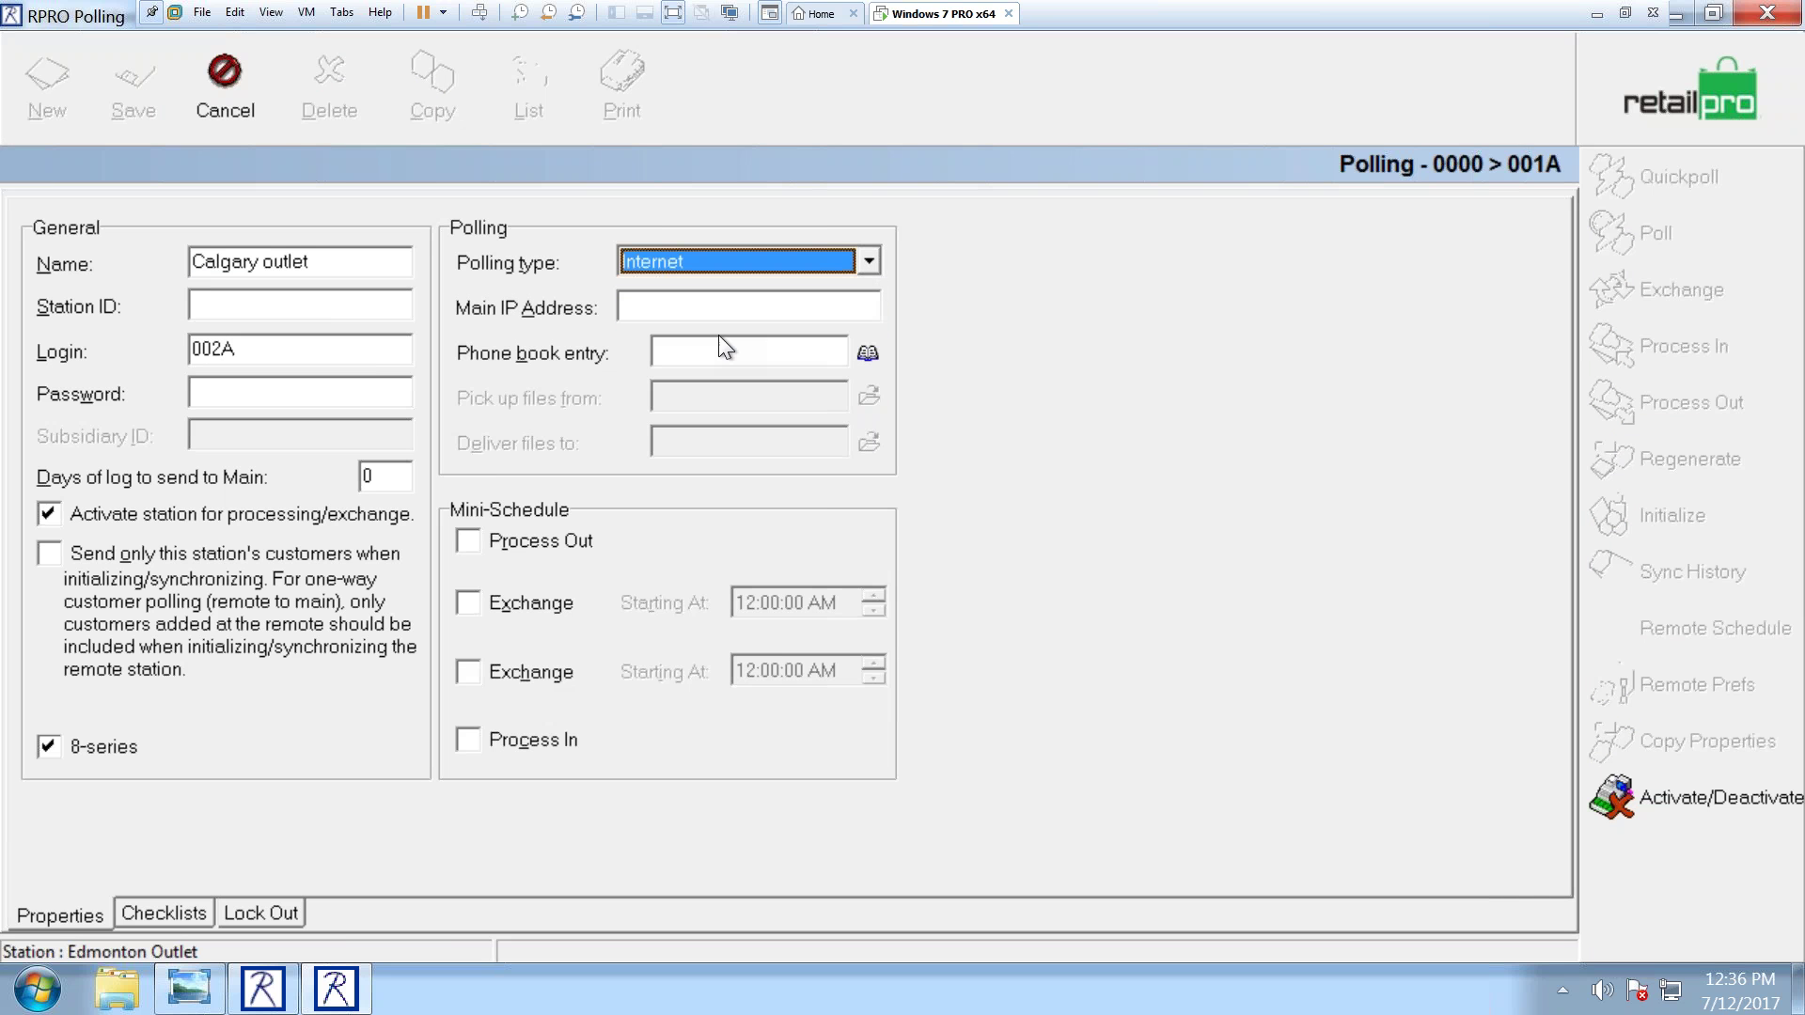
left_click(740, 306)
left_click(765, 262)
left_click(801, 295)
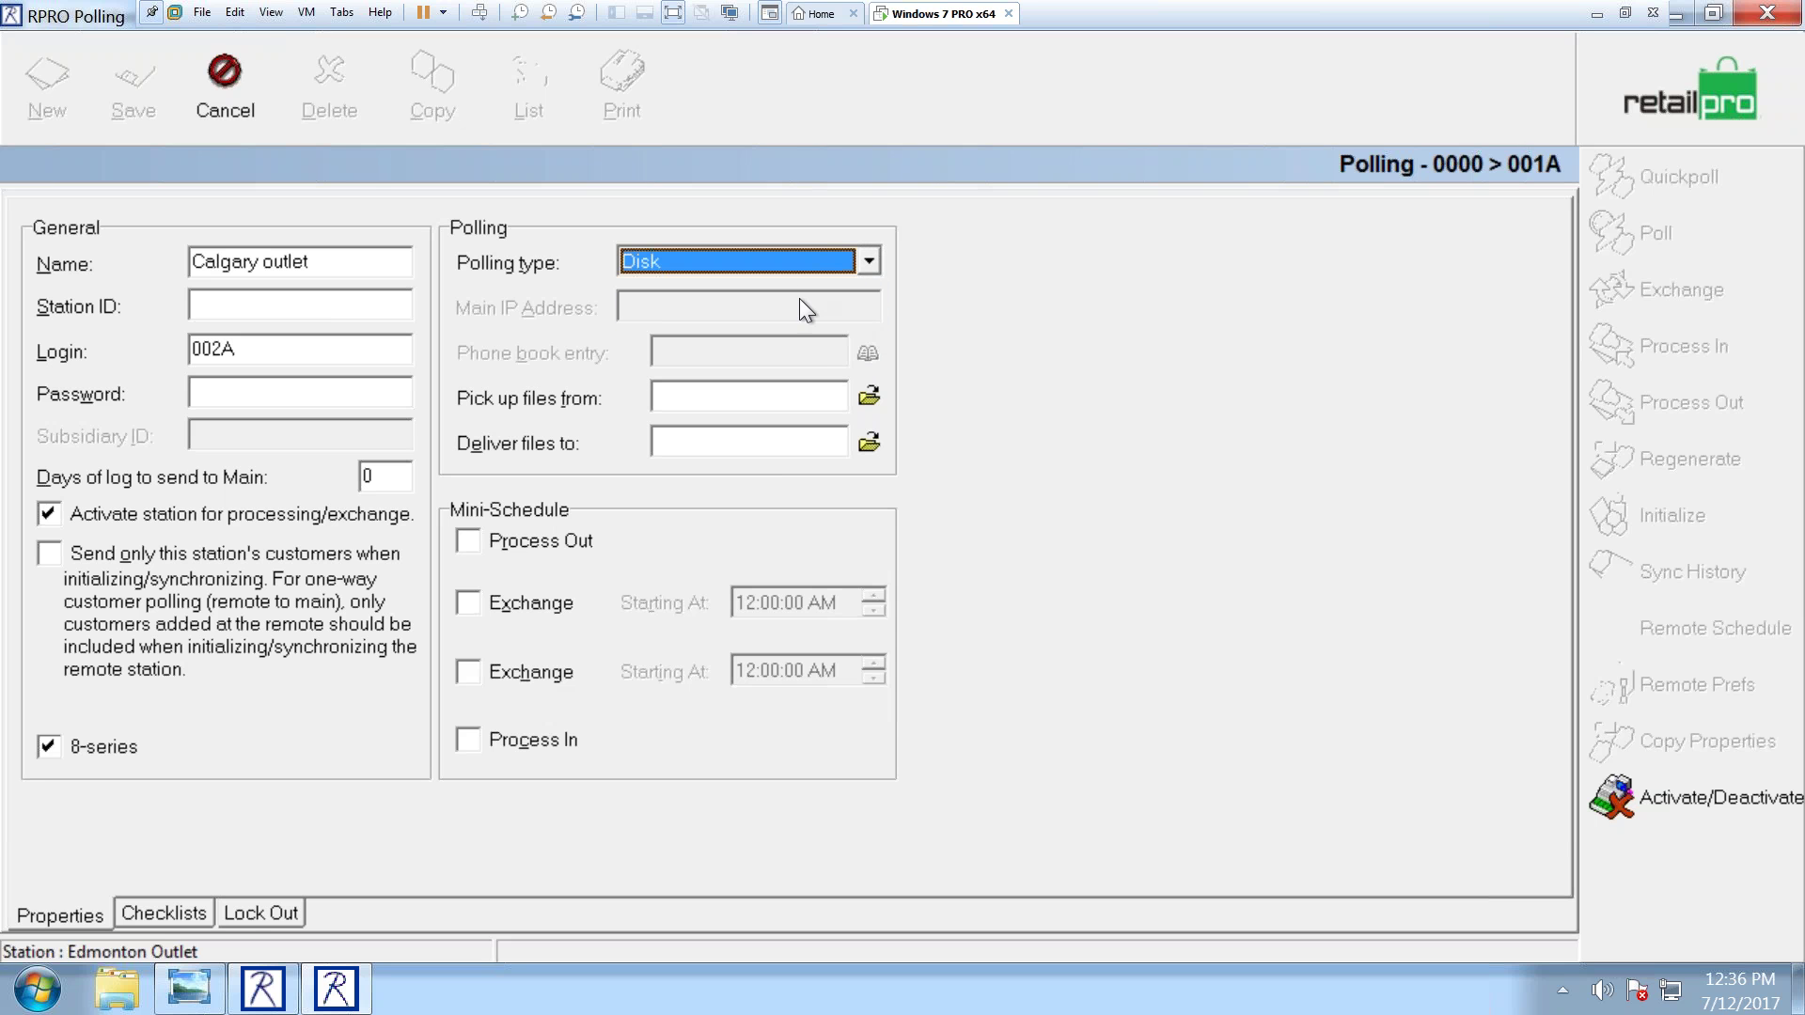
Step: Set the new Calgary station's Station ID to 002A and save the station
left_click(252, 304)
type("0032")
key("BackSpace")
key("BackSpace")
type("2A")
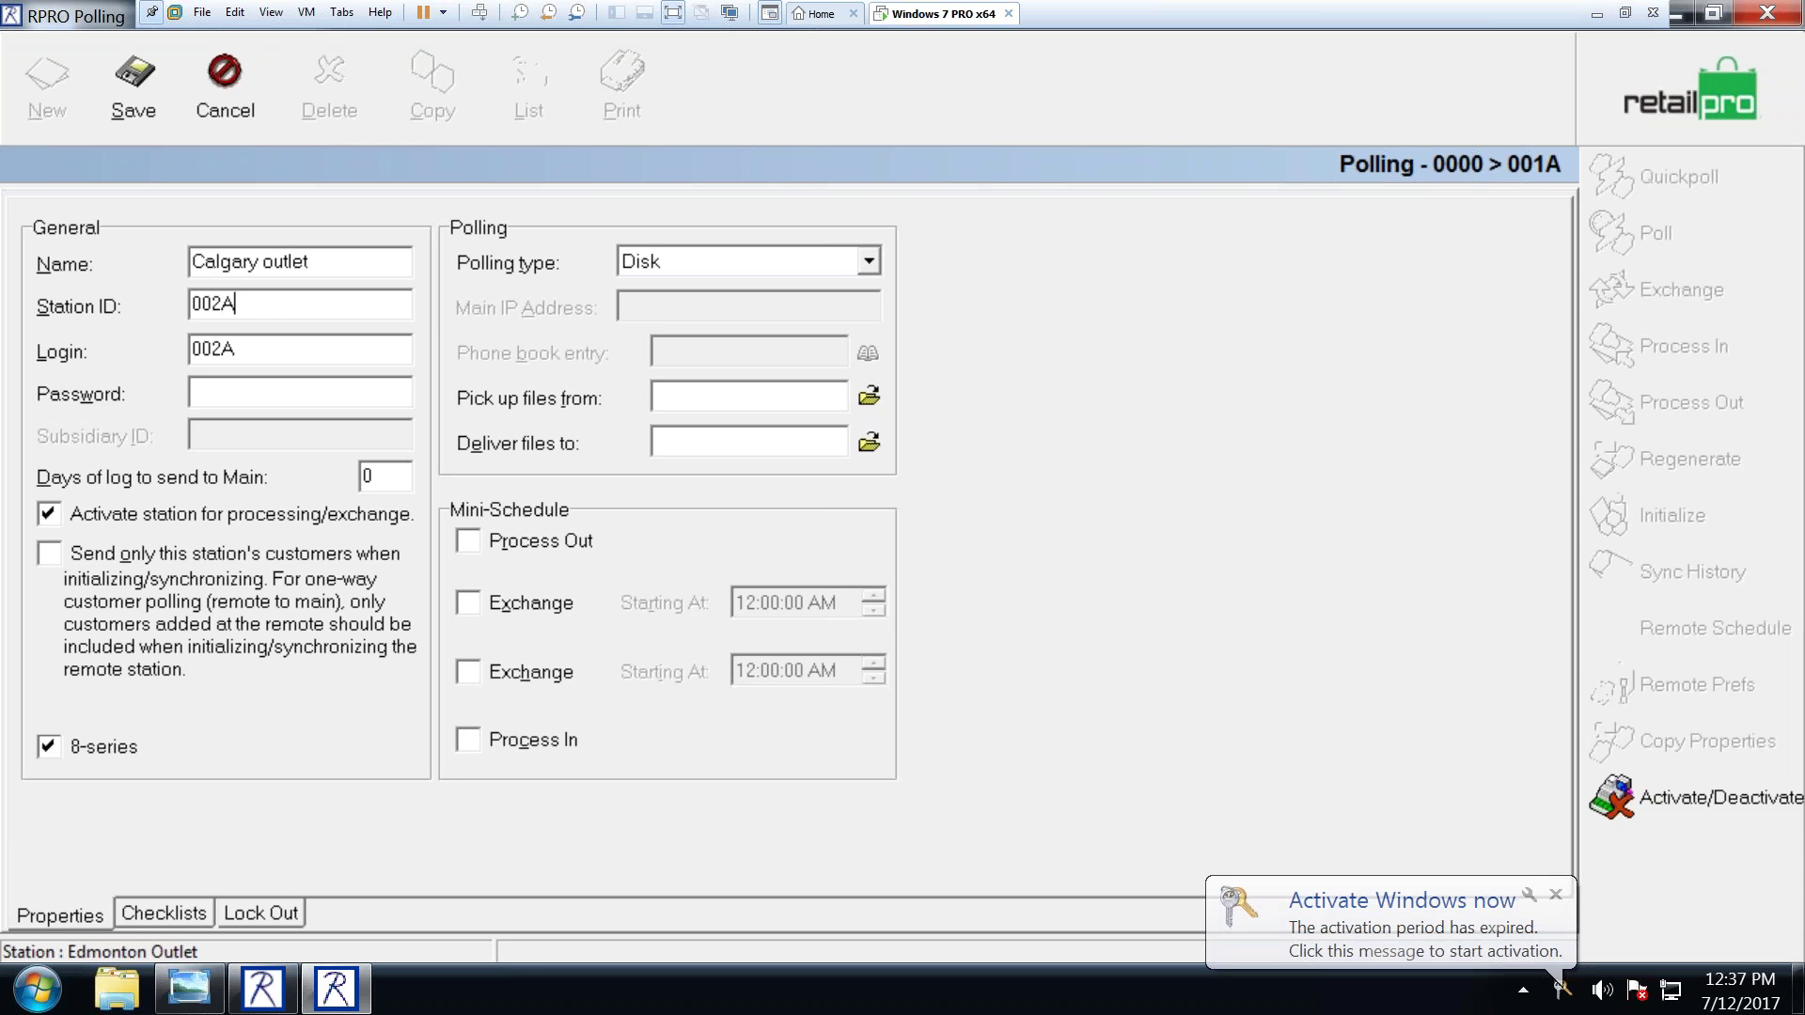
left_click(154, 75)
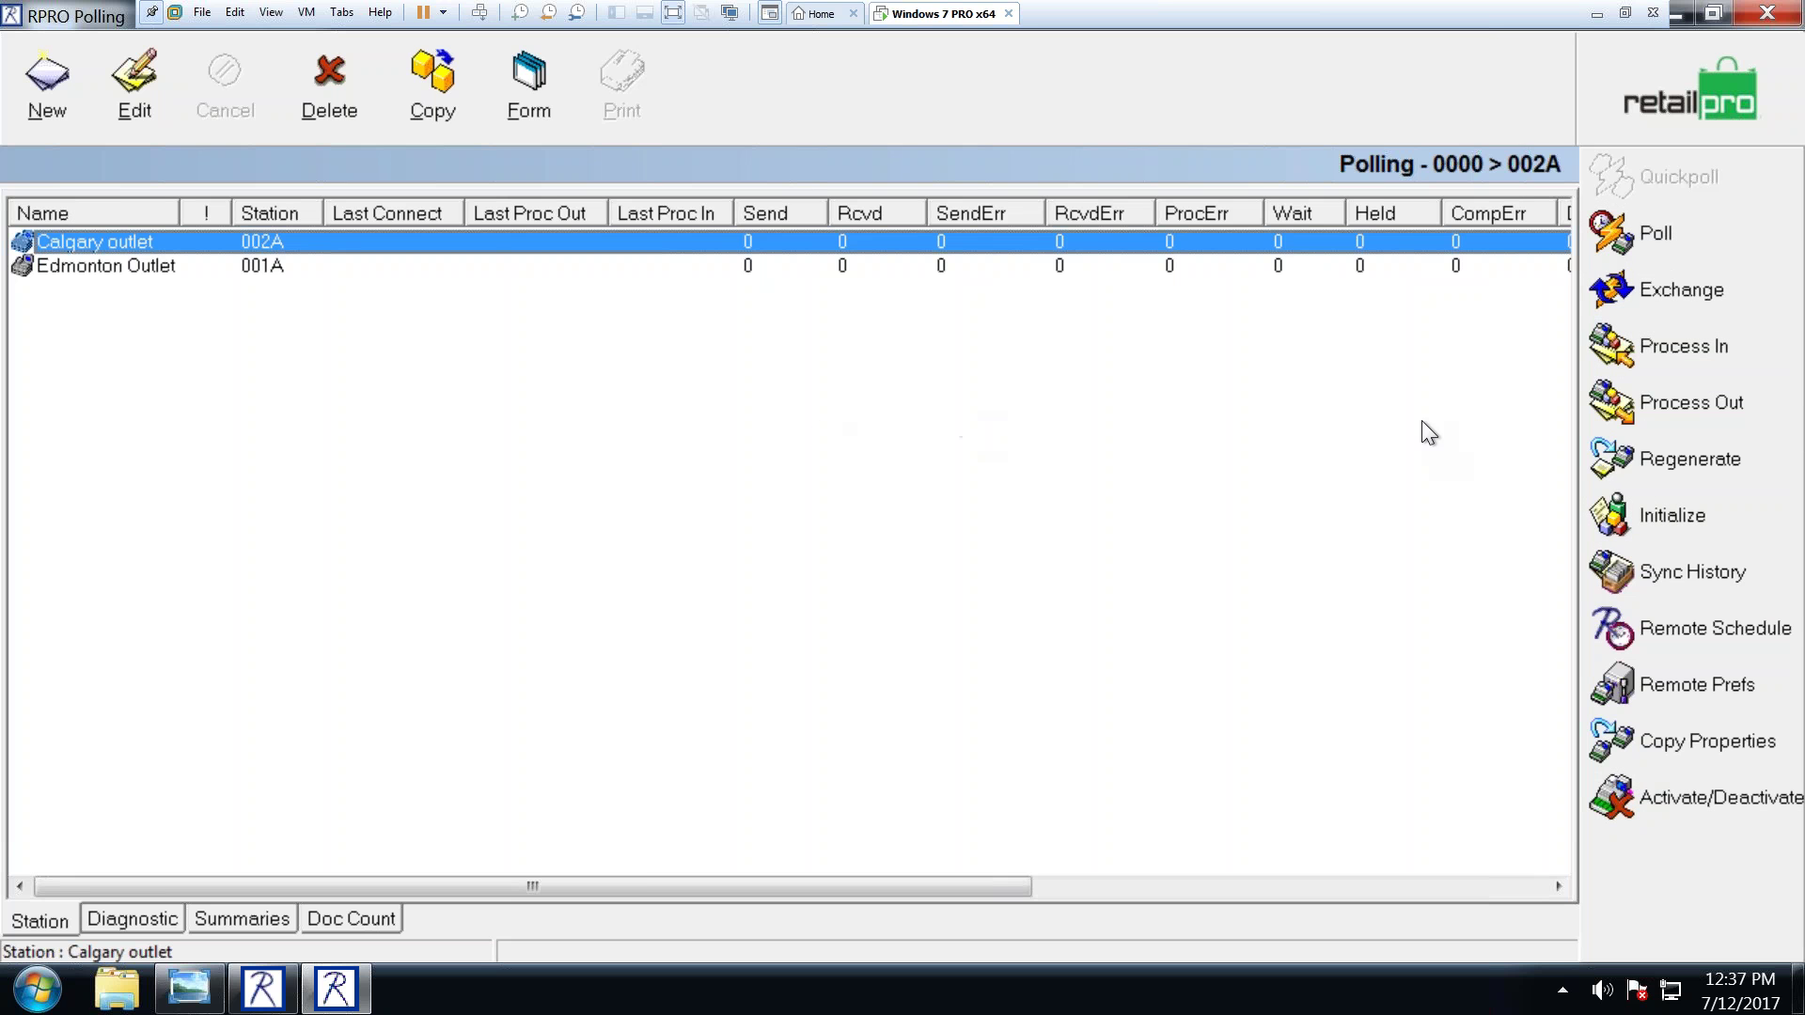
Step: Try setting up a poll of the Calgary outlet with both Exchange actions, Process In and Process Out enabled
left_click(1685, 230)
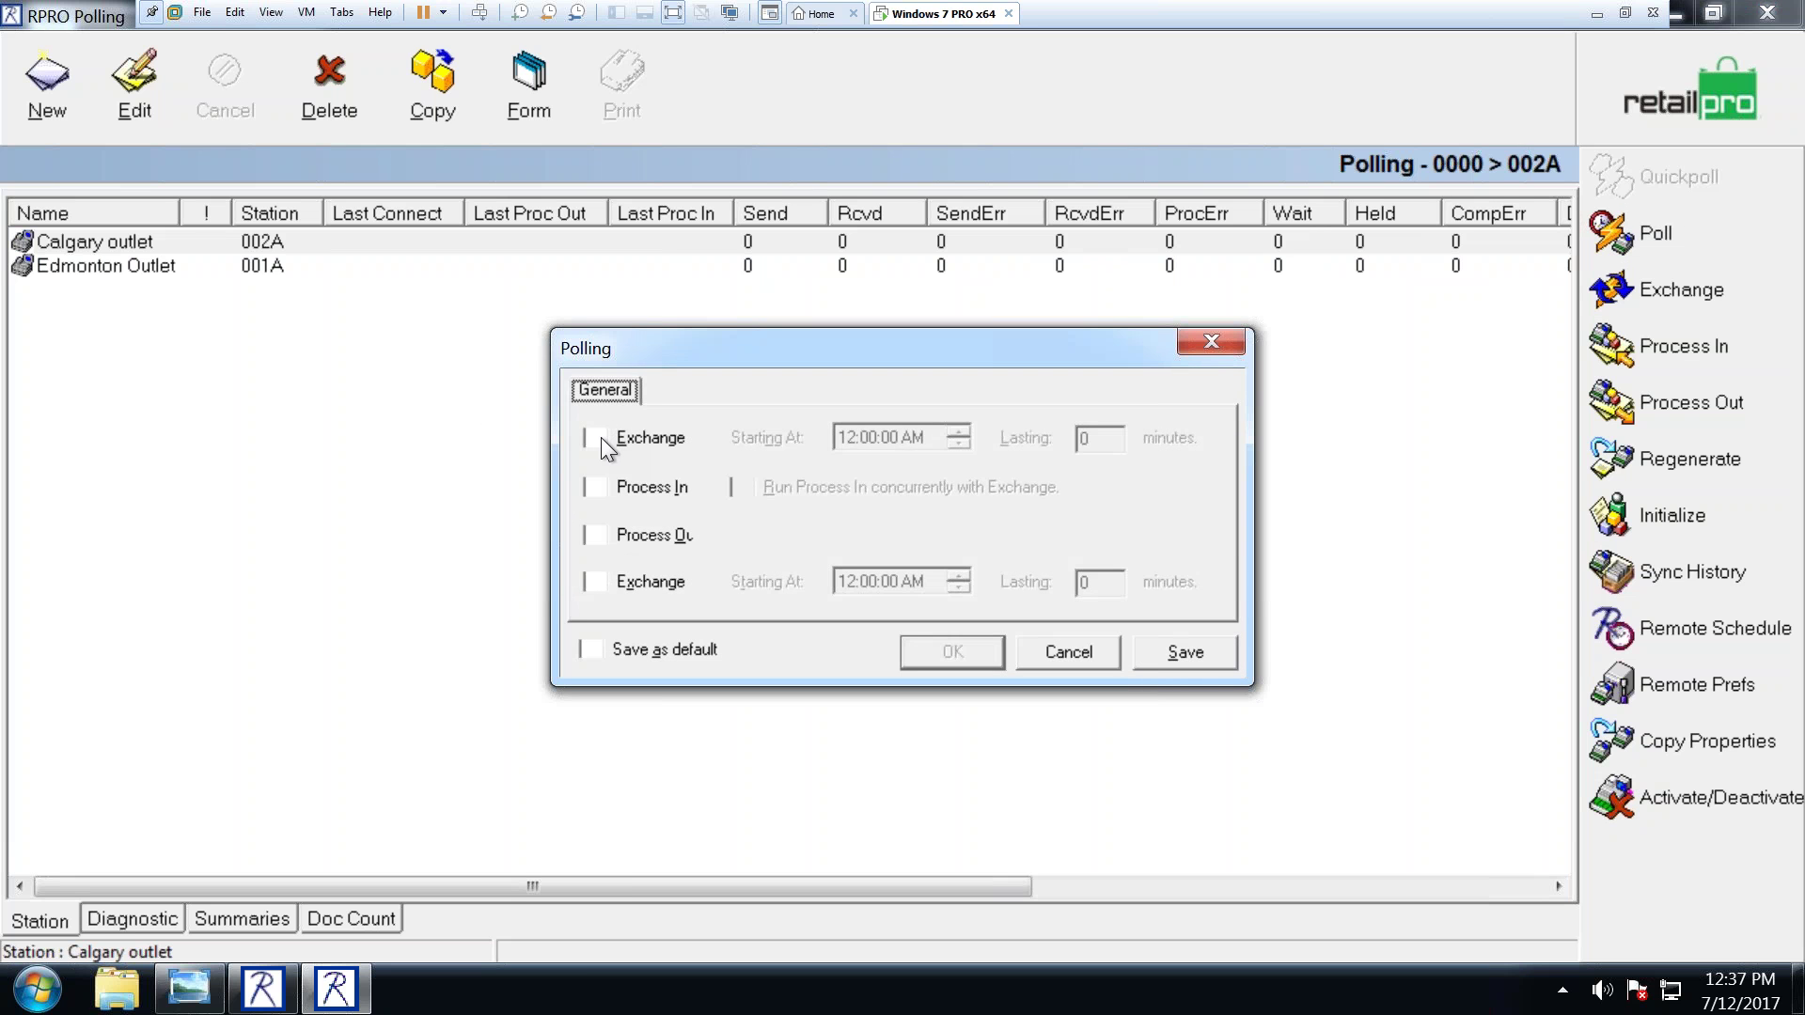
left_click(601, 437)
left_click(594, 482)
left_click(592, 537)
left_click(589, 579)
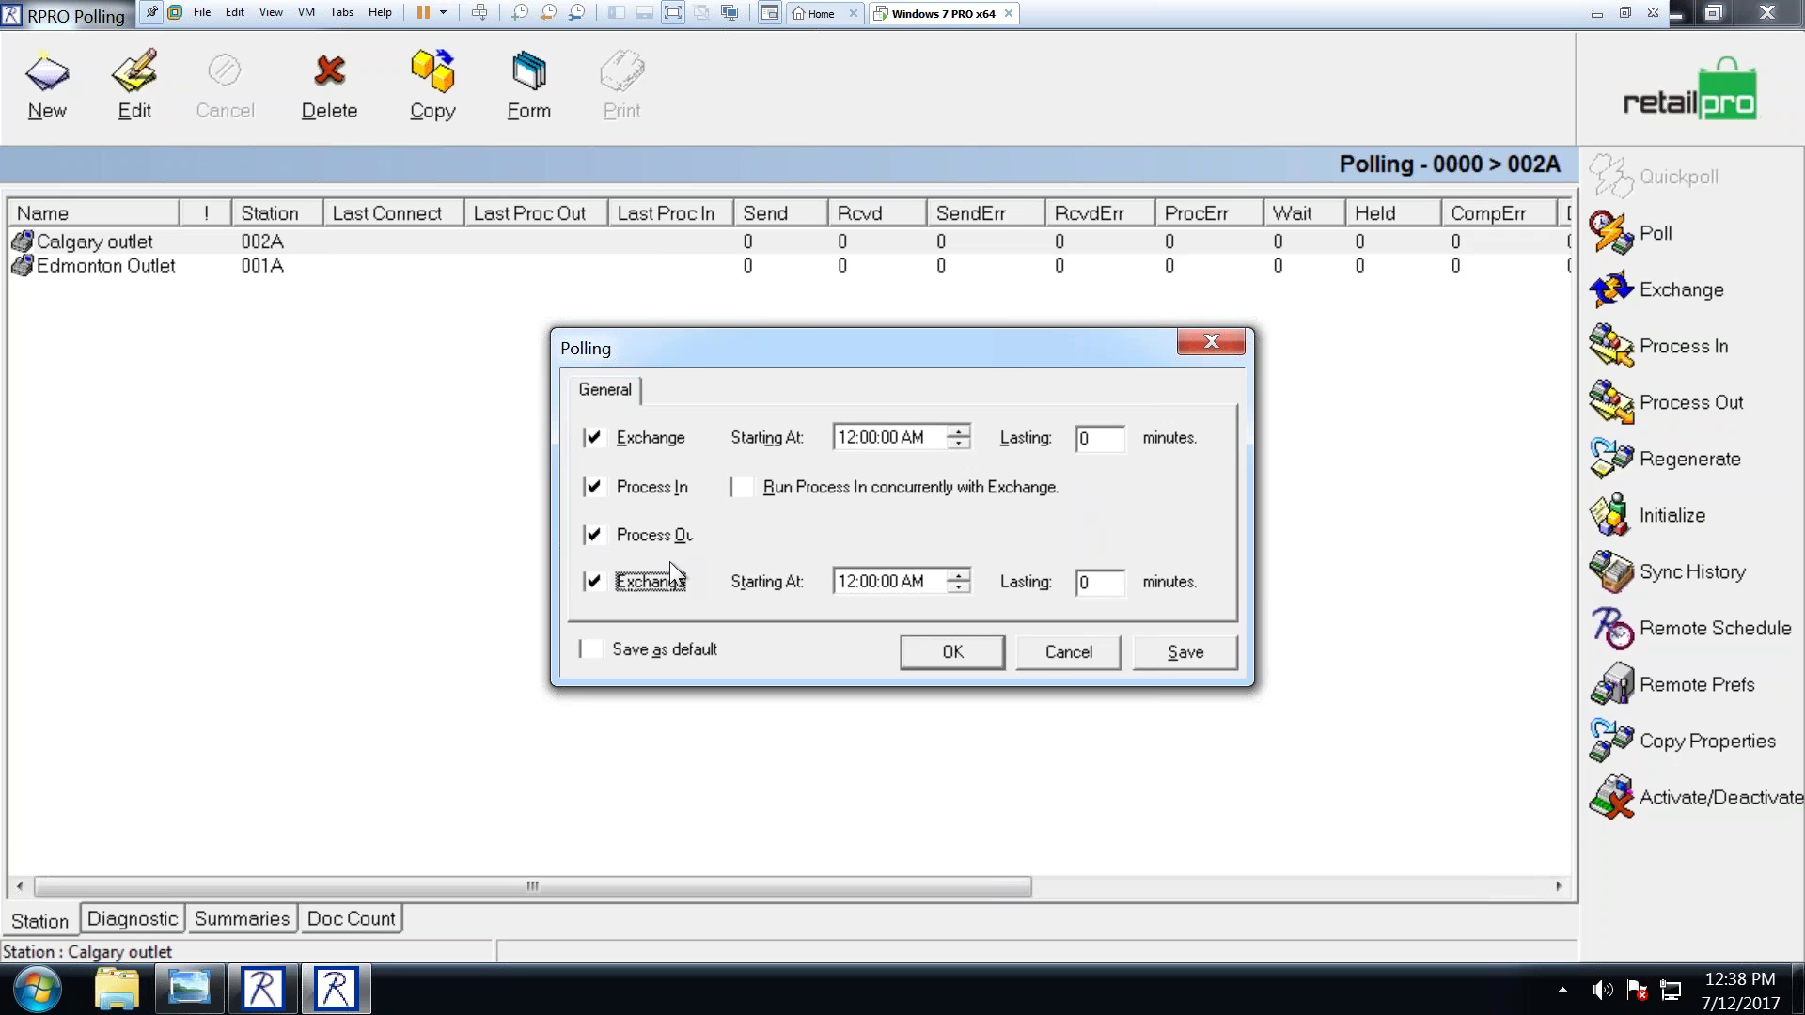
left_click(1039, 649)
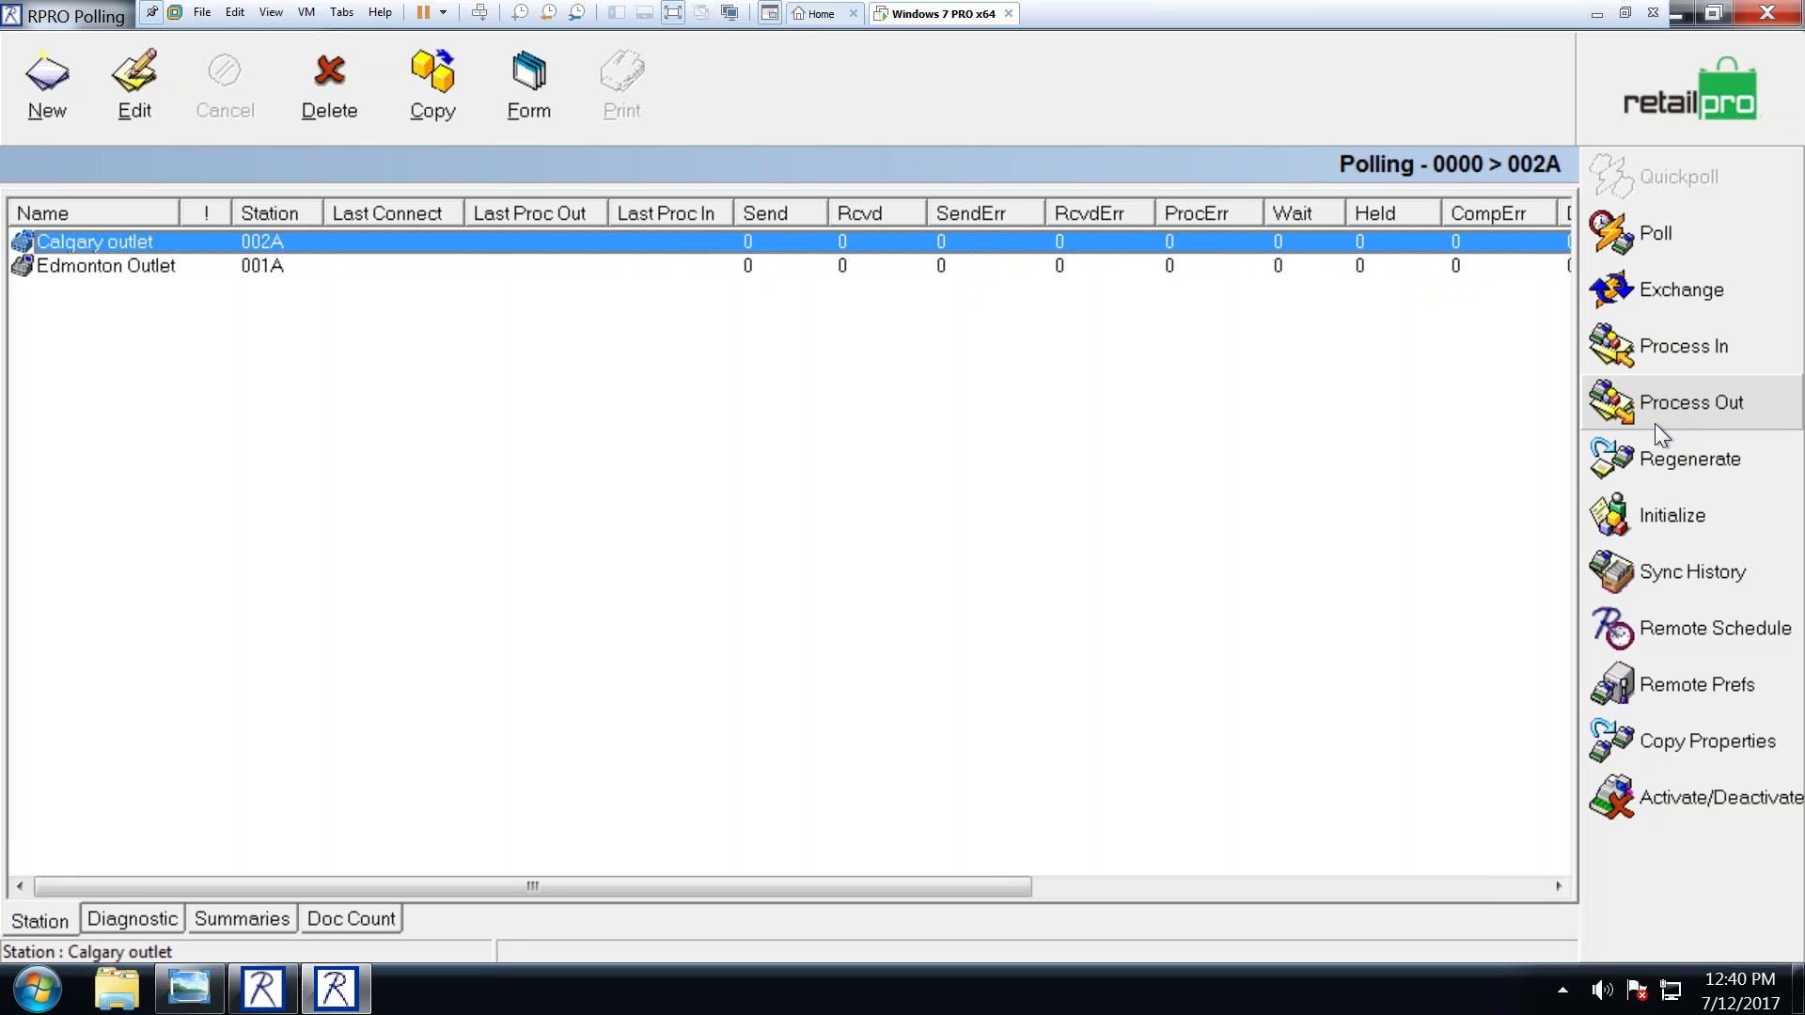
Step: Try changing the Calgary outlet's polling type to Internet, discard the edit and return to the Polling home screen
left_click(523, 115)
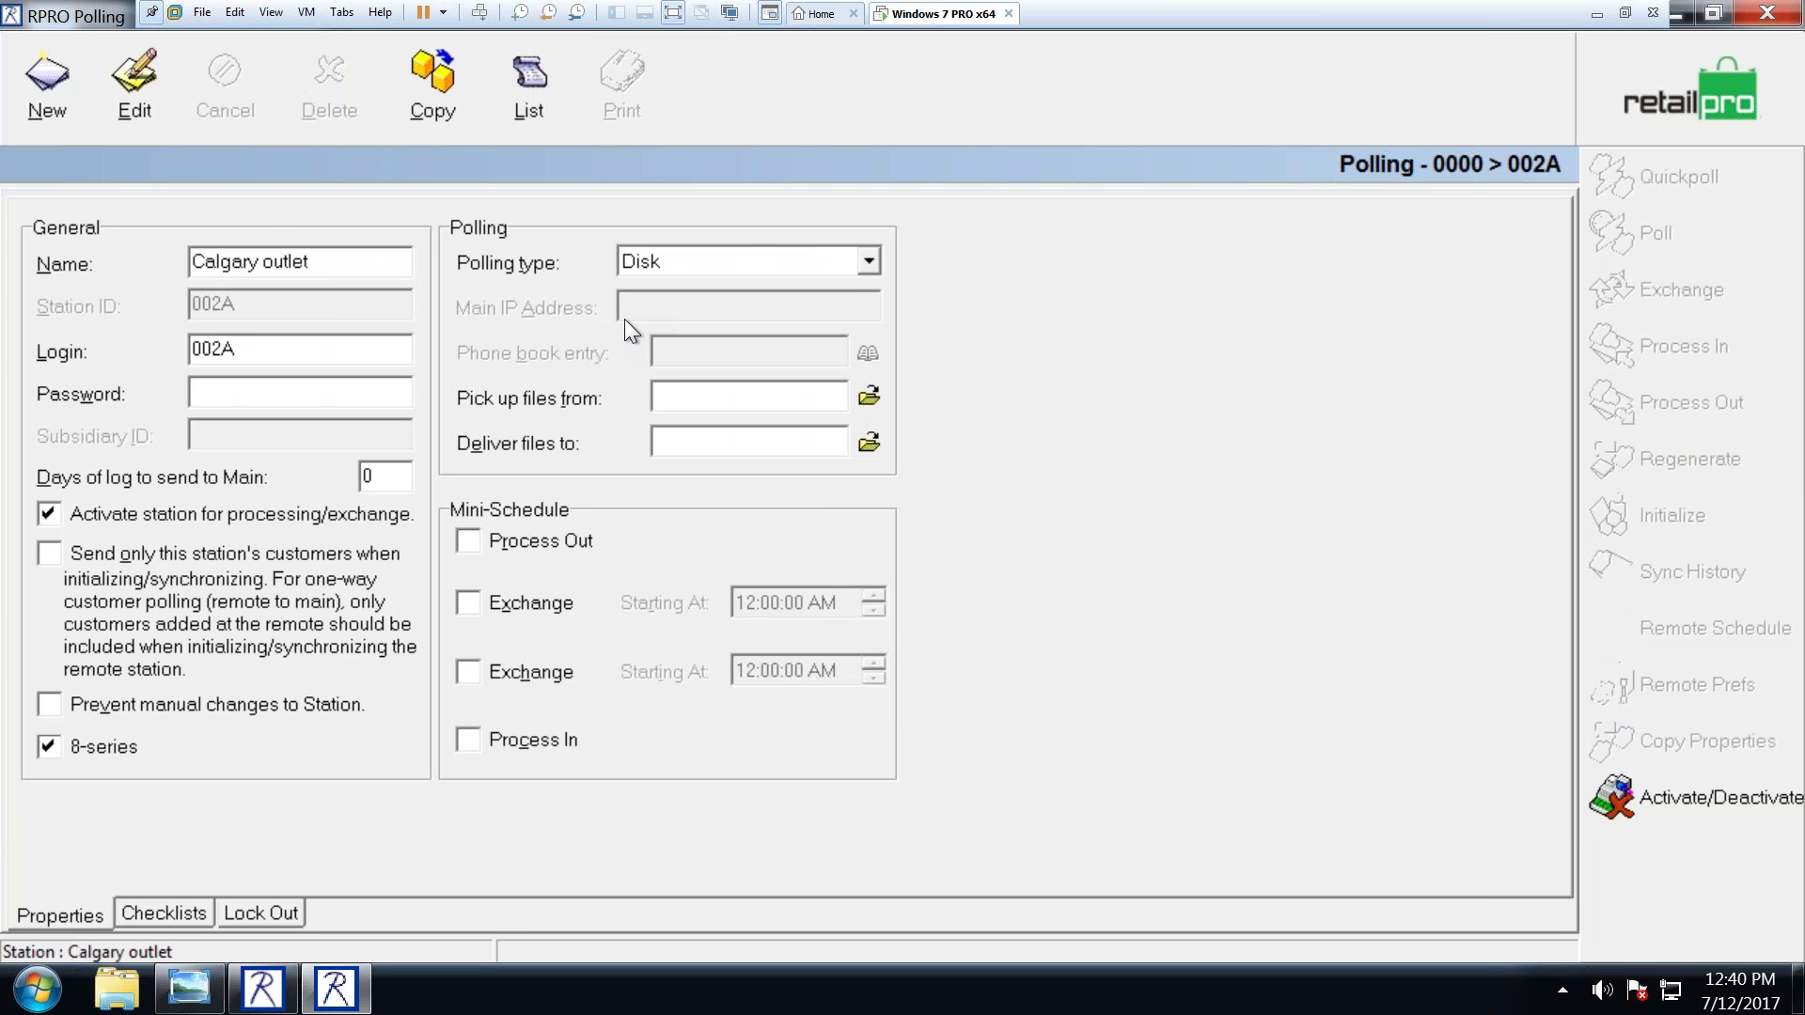
left_click(135, 89)
left_click(865, 263)
left_click(687, 331)
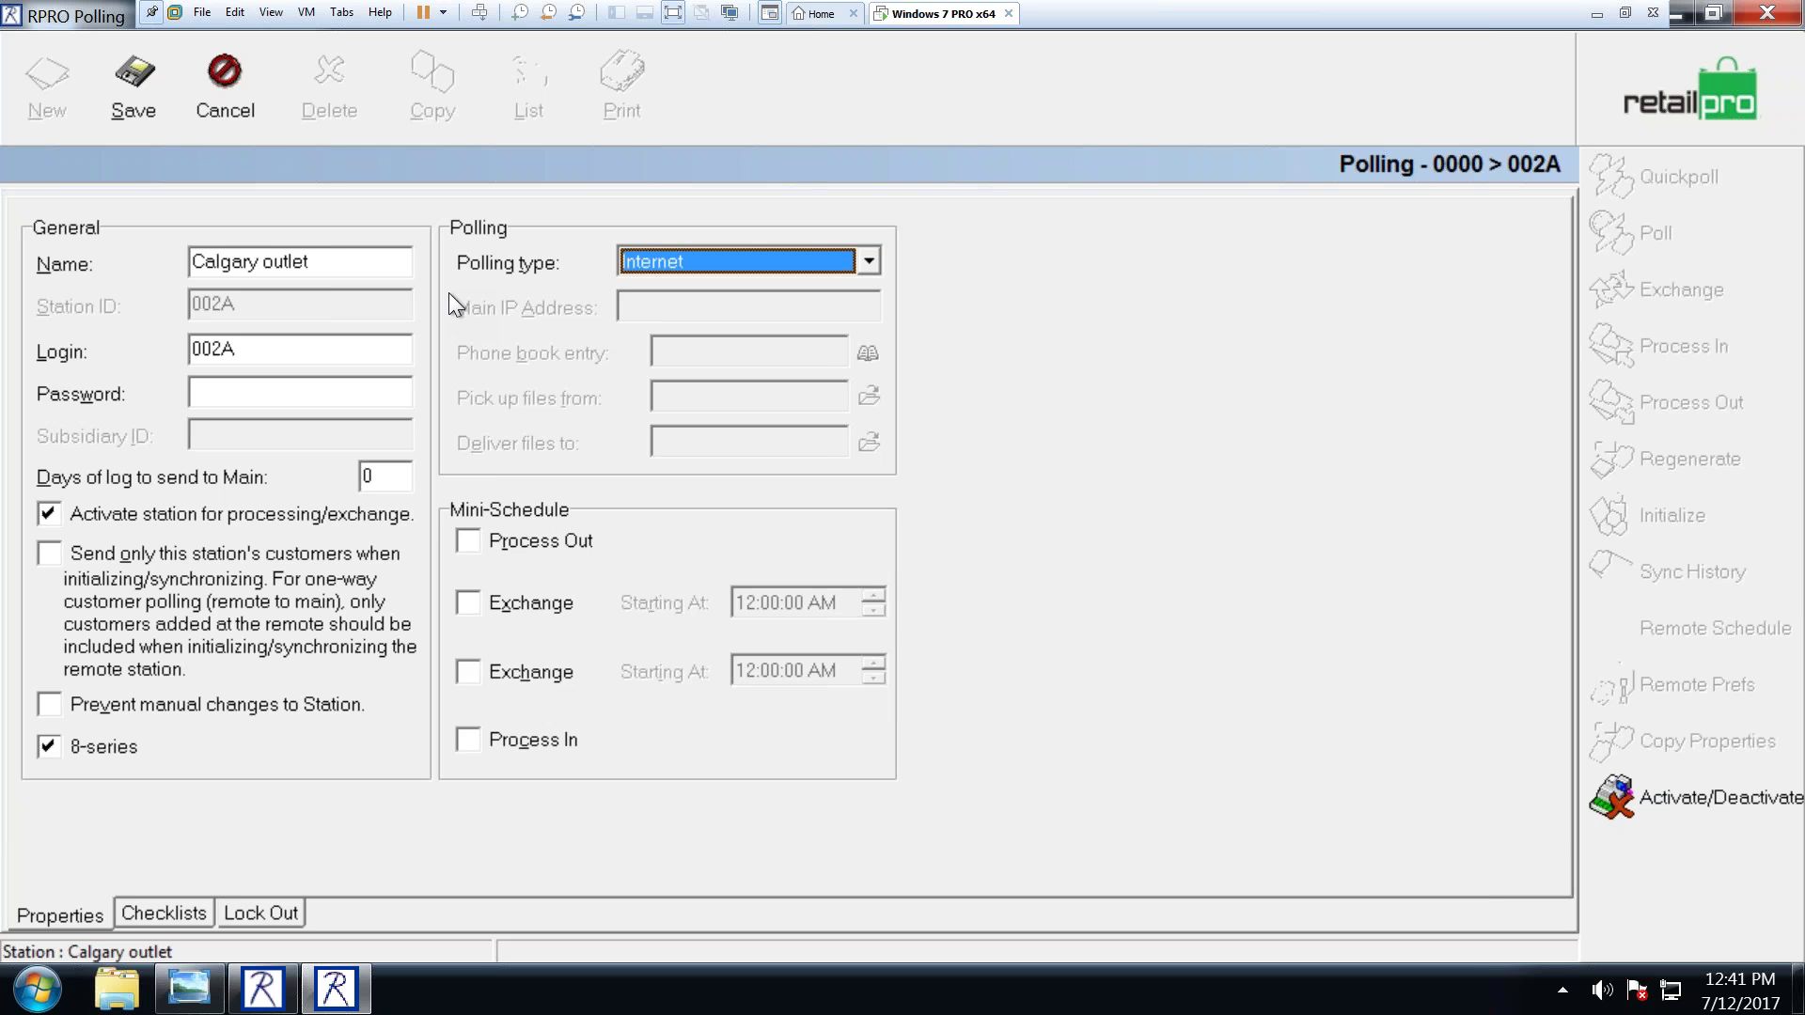
left_click(211, 99)
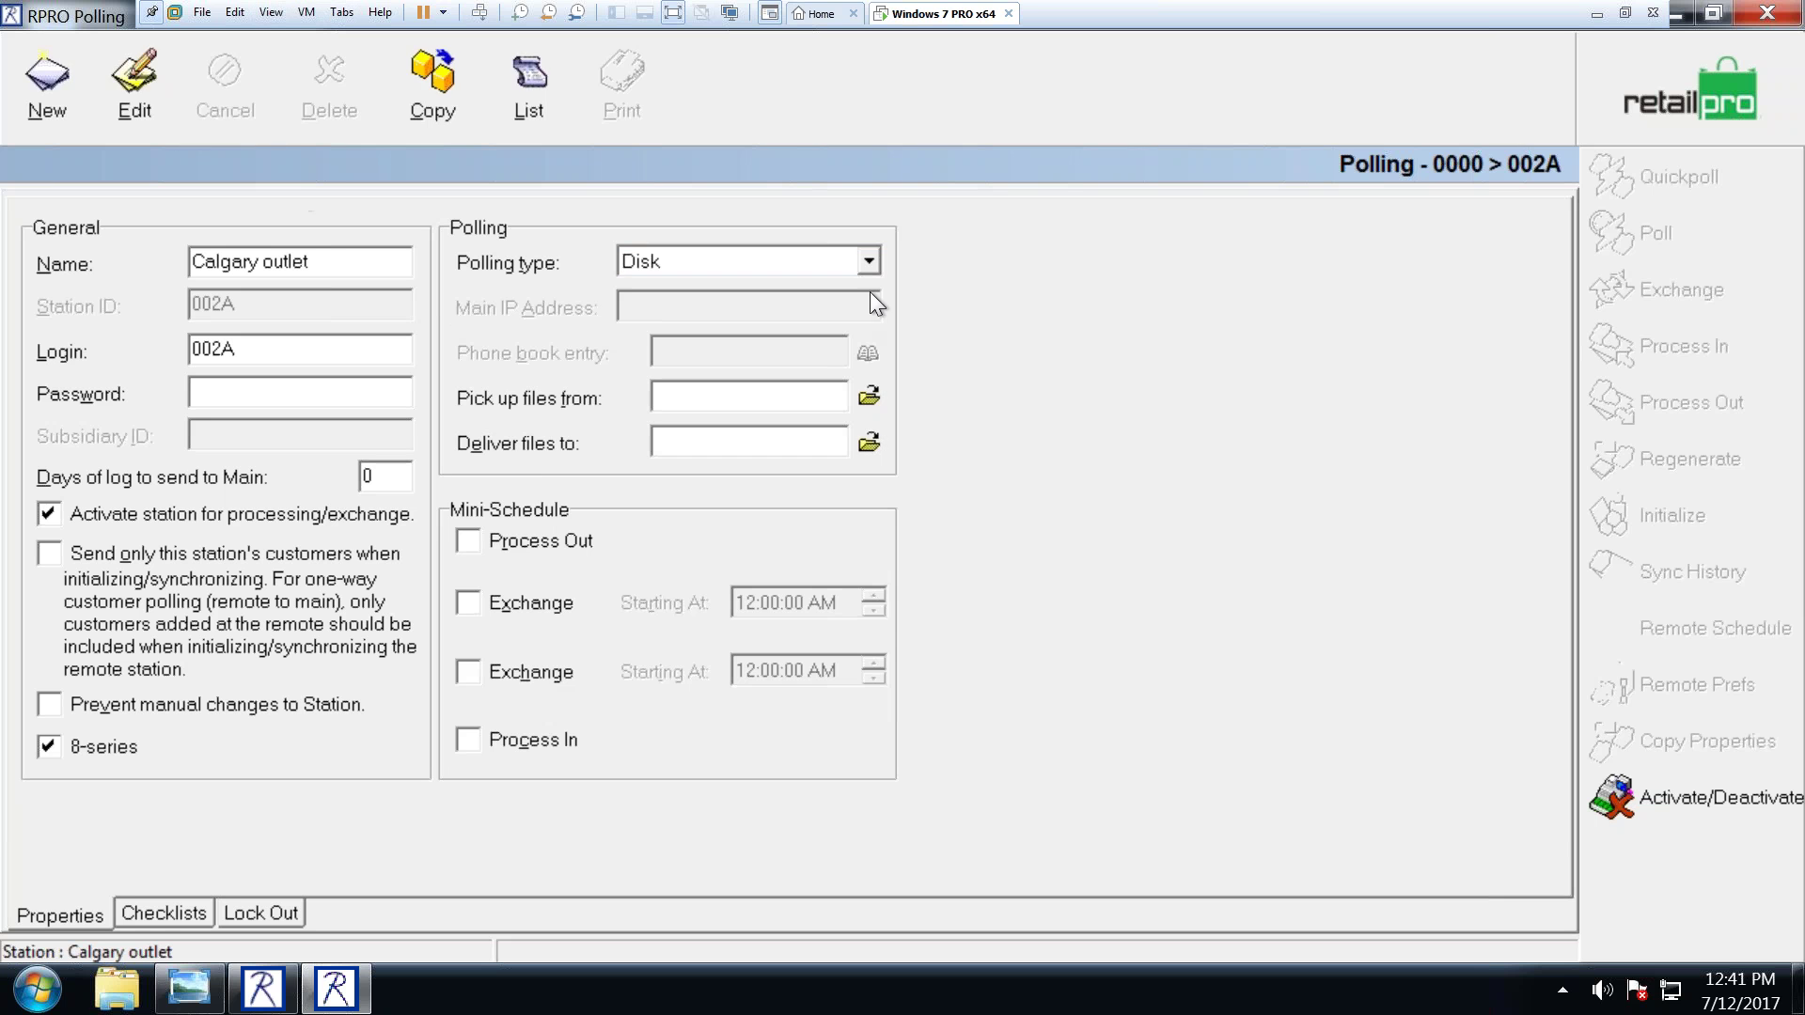
left_click(1672, 132)
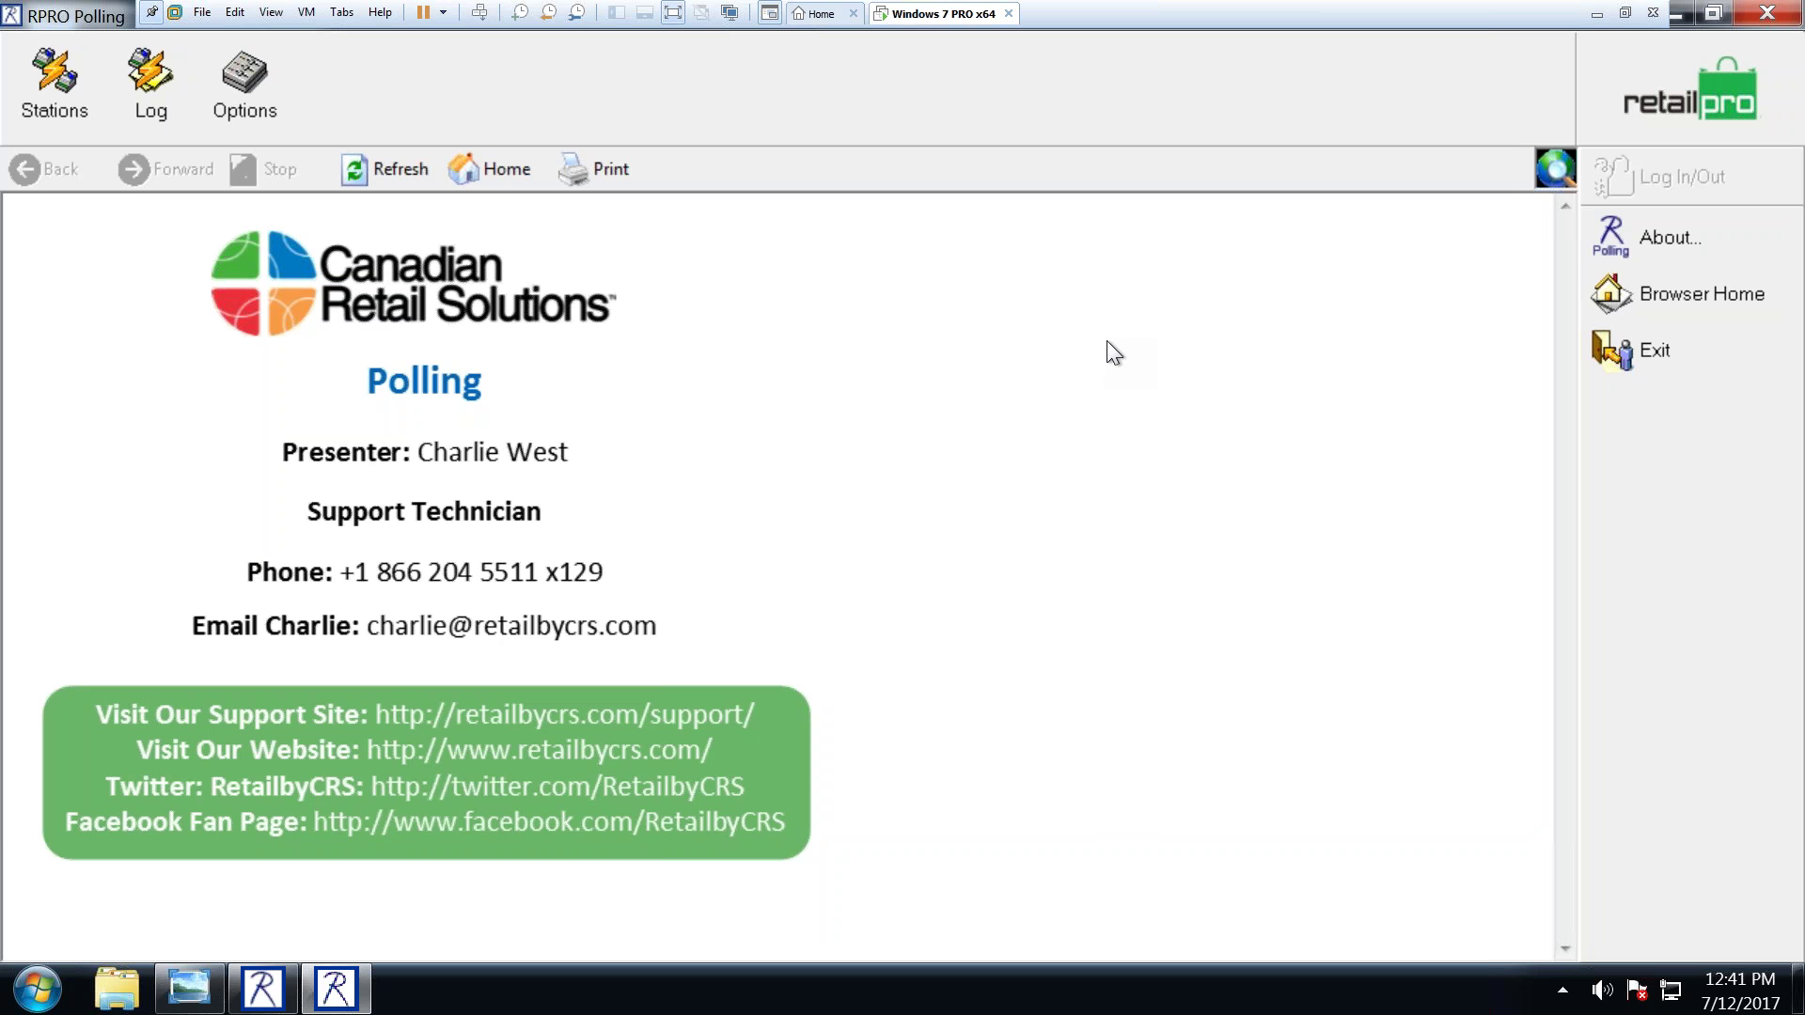
Step: Show the polling station list, and browse to the C:\Retail\Rpro folder in Windows Explorer
left_click(55, 83)
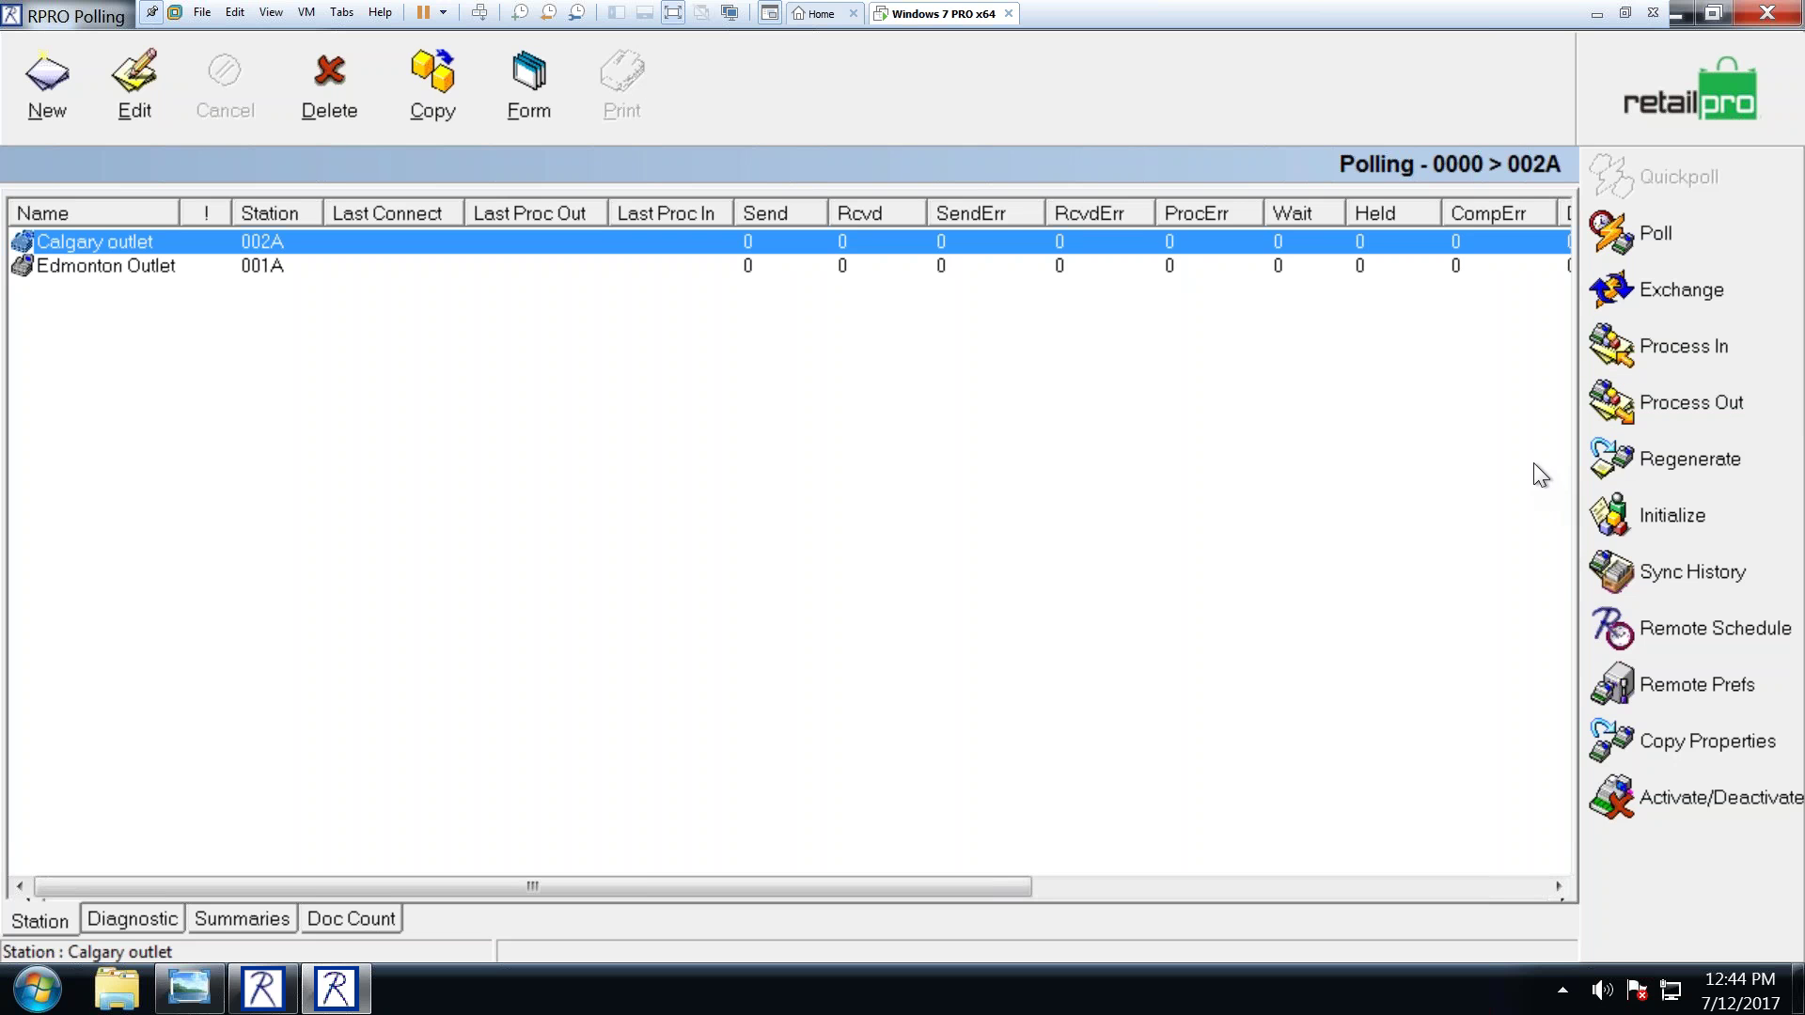
left_click(1563, 992)
left_click(1220, 710)
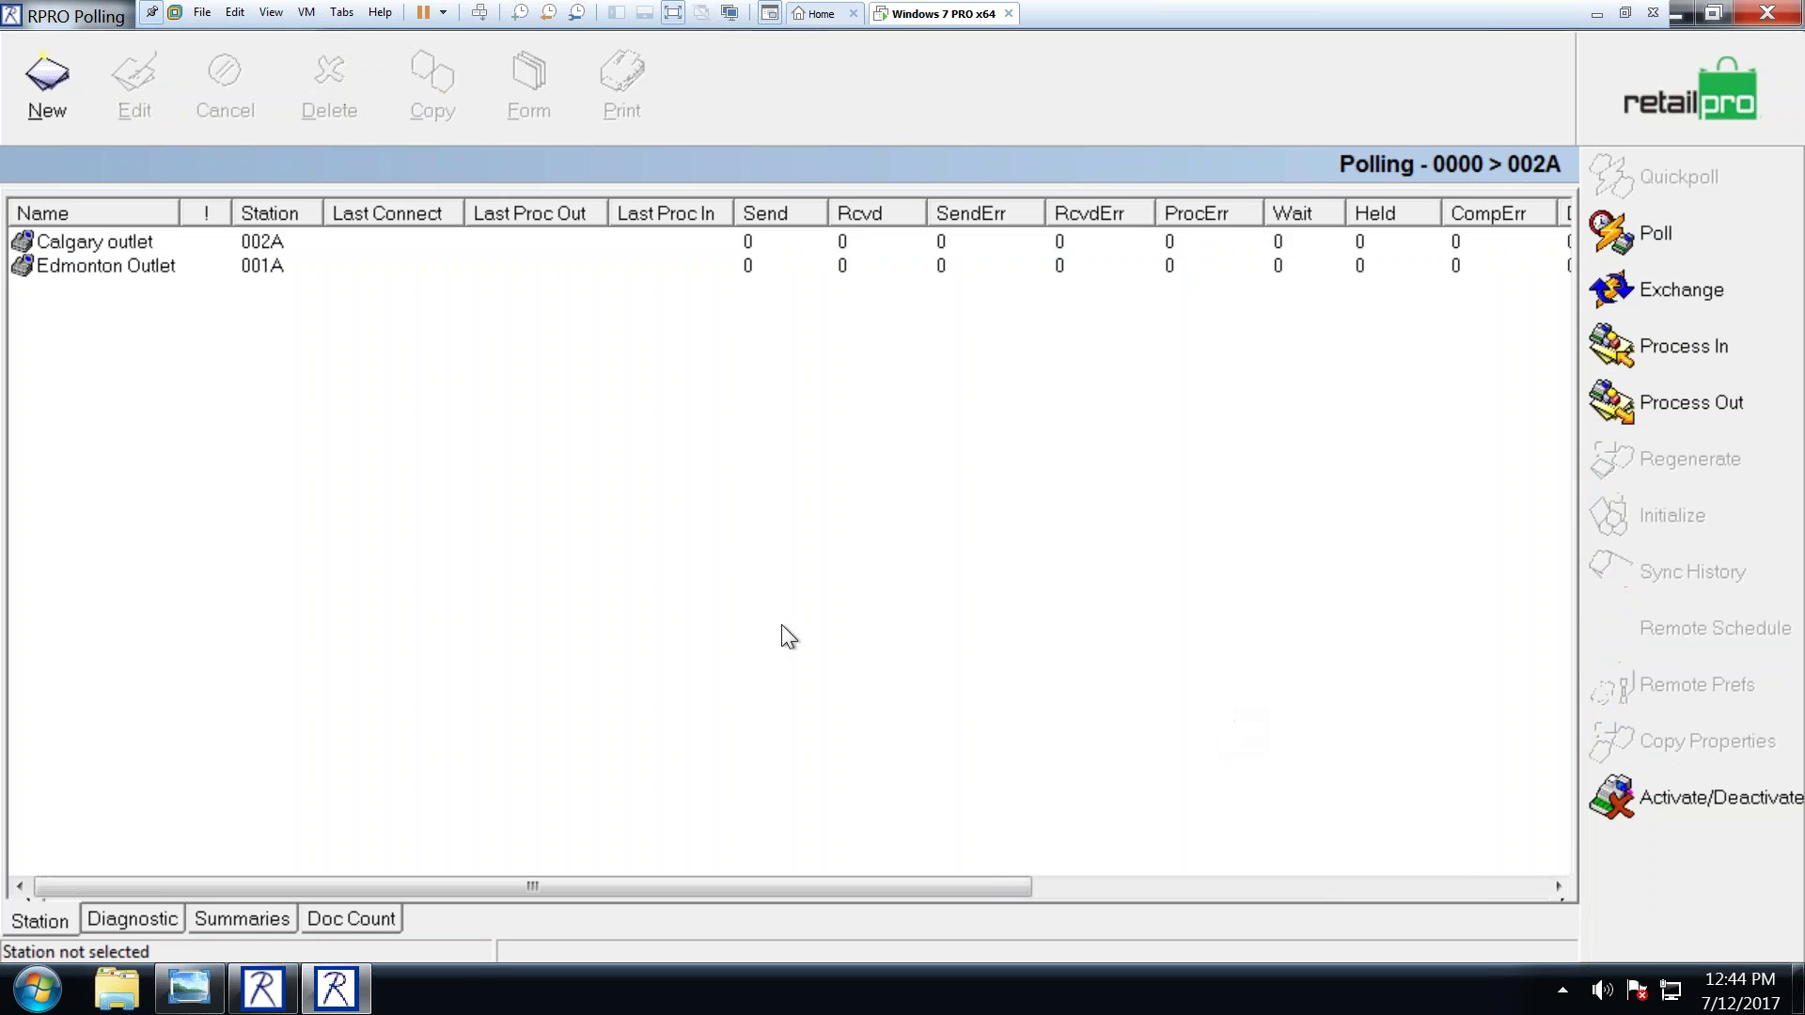
left_click(116, 988)
left_click(212, 584)
left_click(367, 406)
double_click(366, 406)
double_click(367, 345)
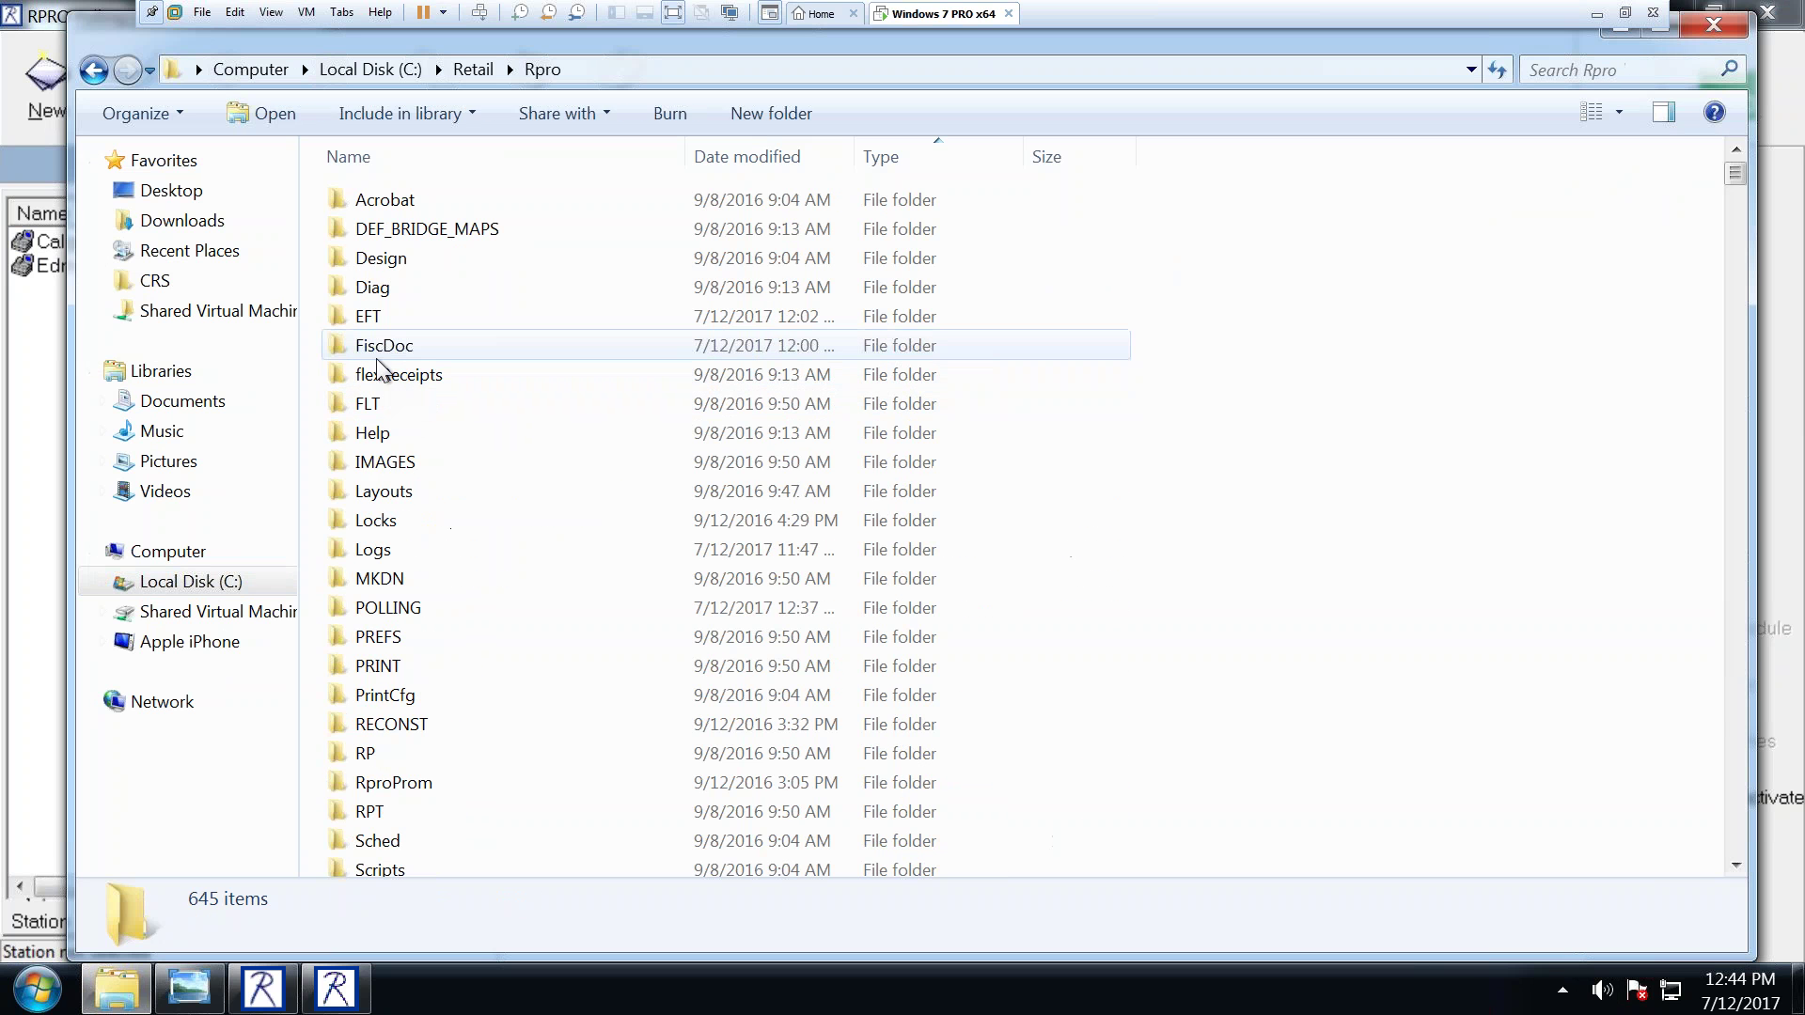
Step: Find and launch the Schedule application in the Rpro folder, and close the folder window
left_click(368, 639)
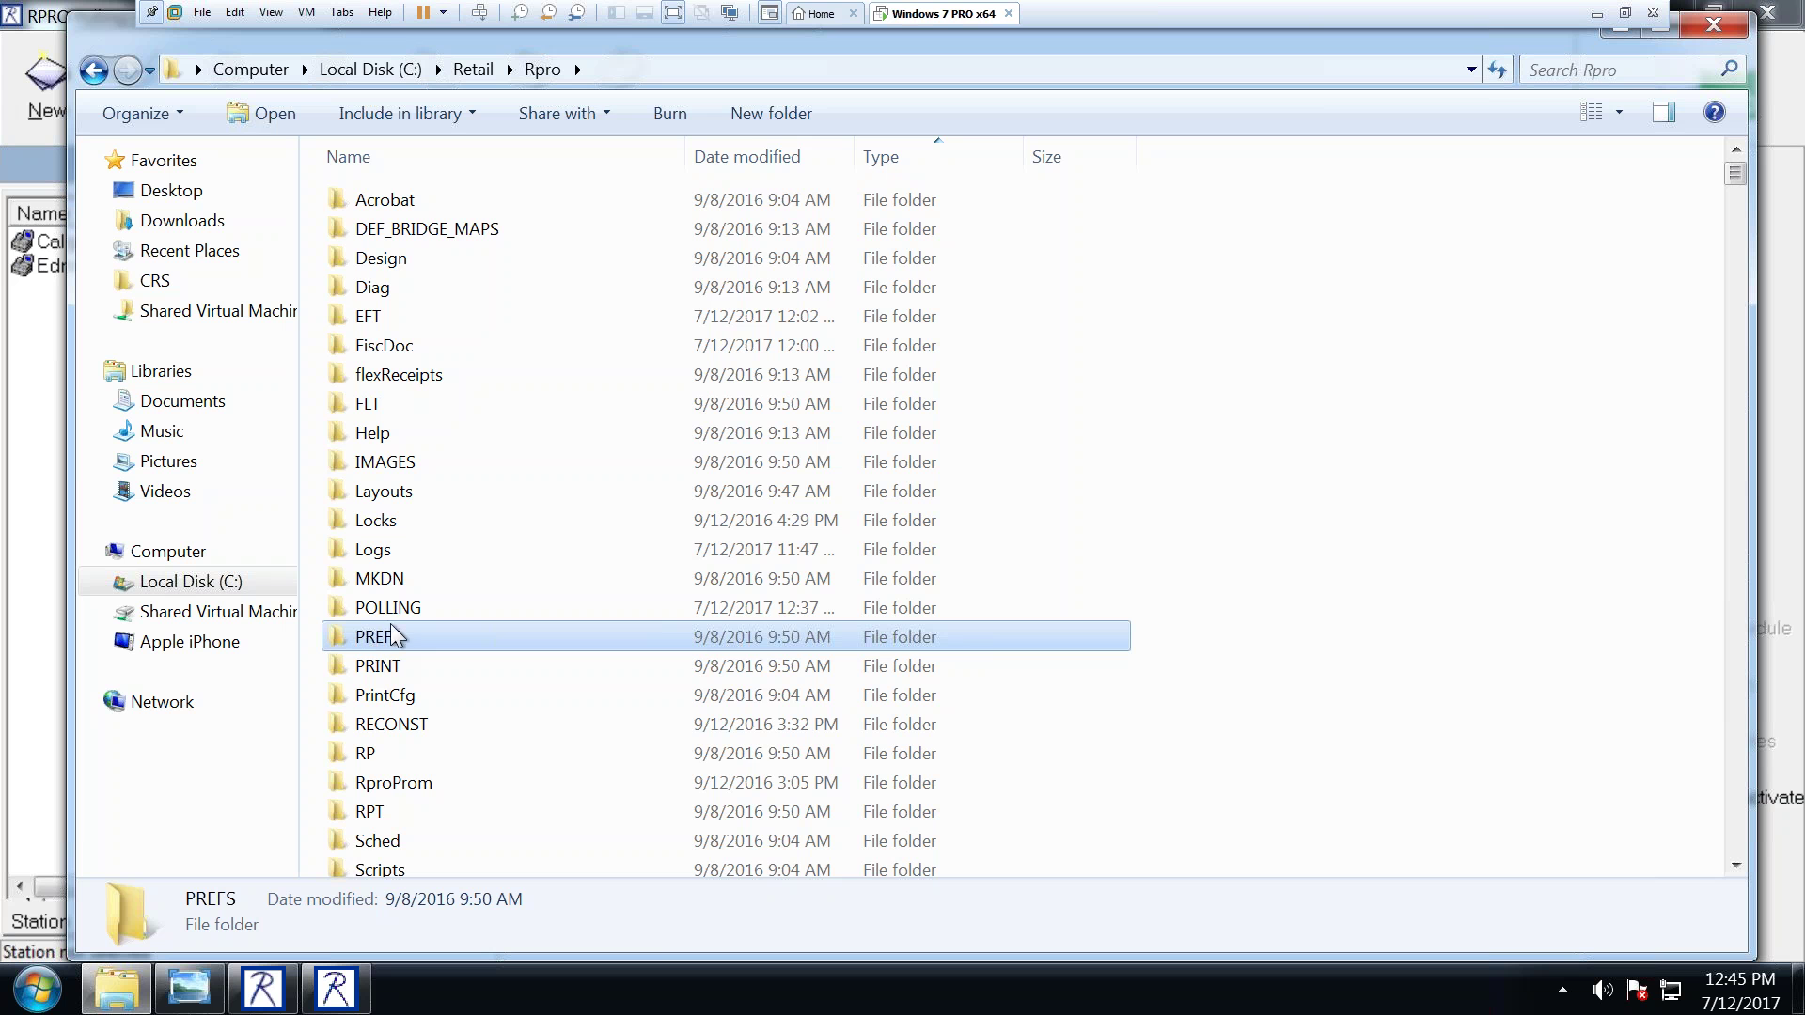
left_click(919, 154)
scroll(550, 587, "down", 10)
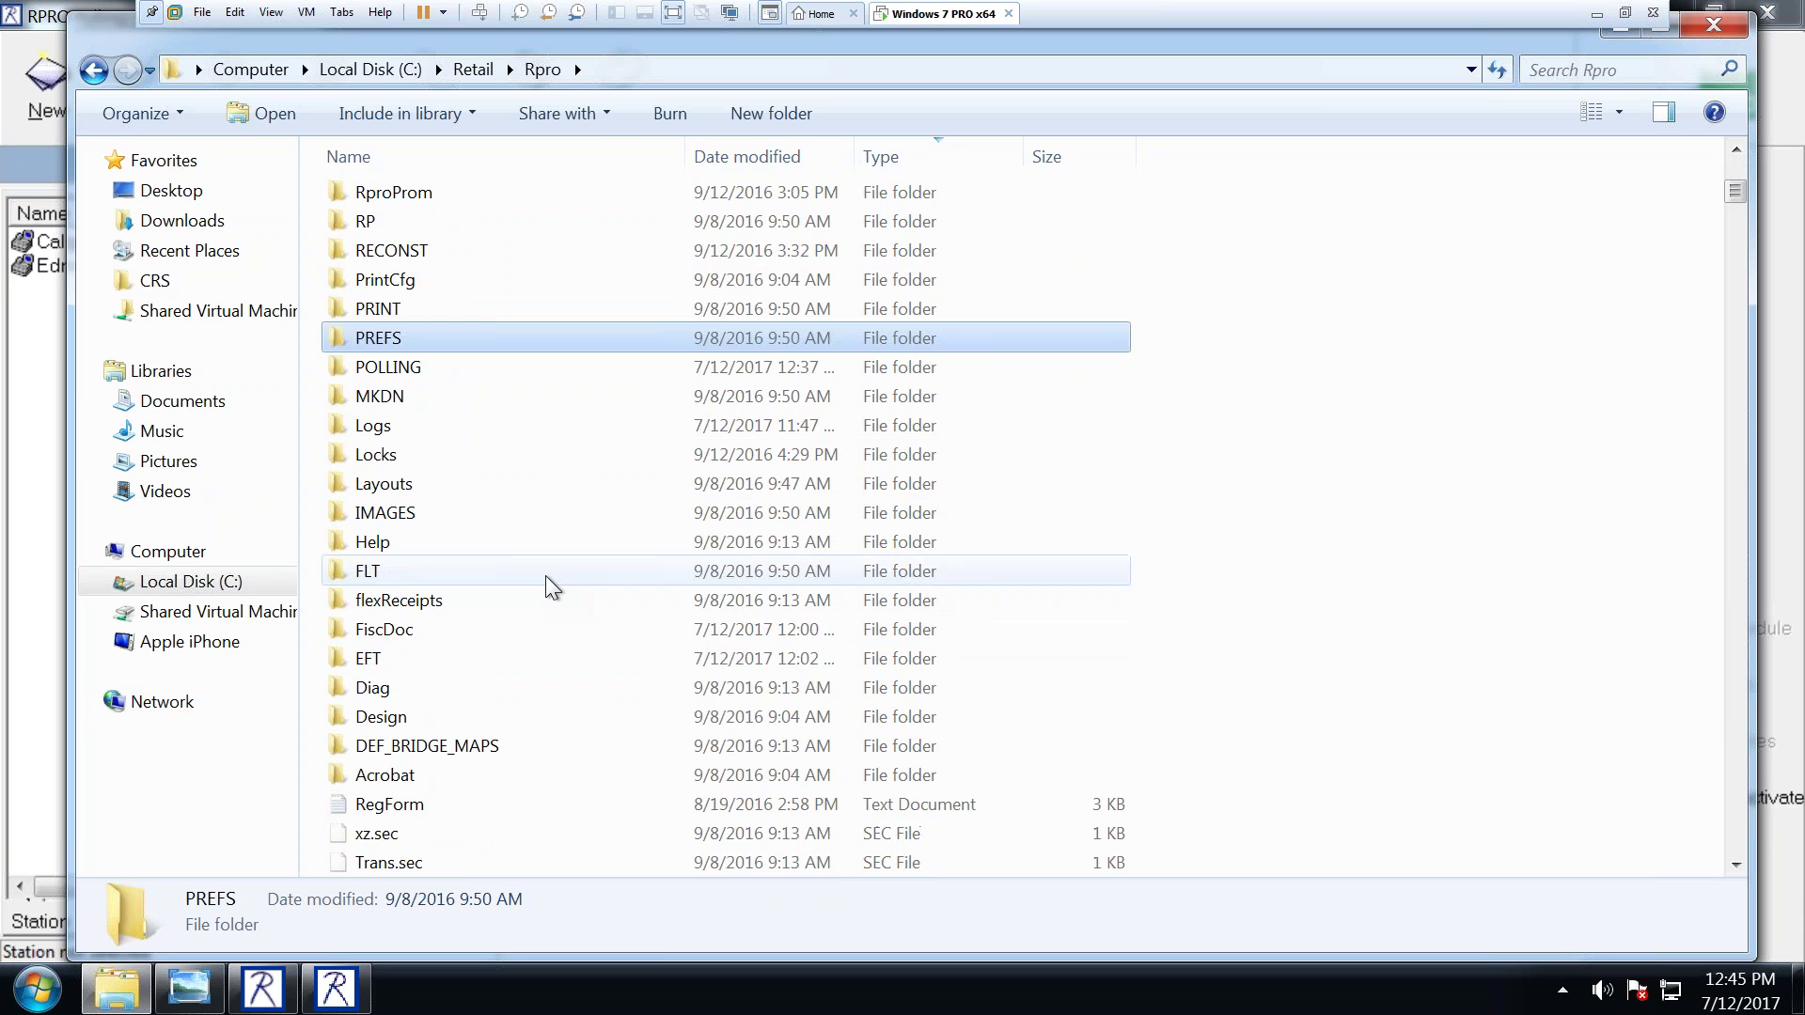
left_click(904, 158)
left_click(907, 165)
scroll(583, 485, "down", 15)
key("s")
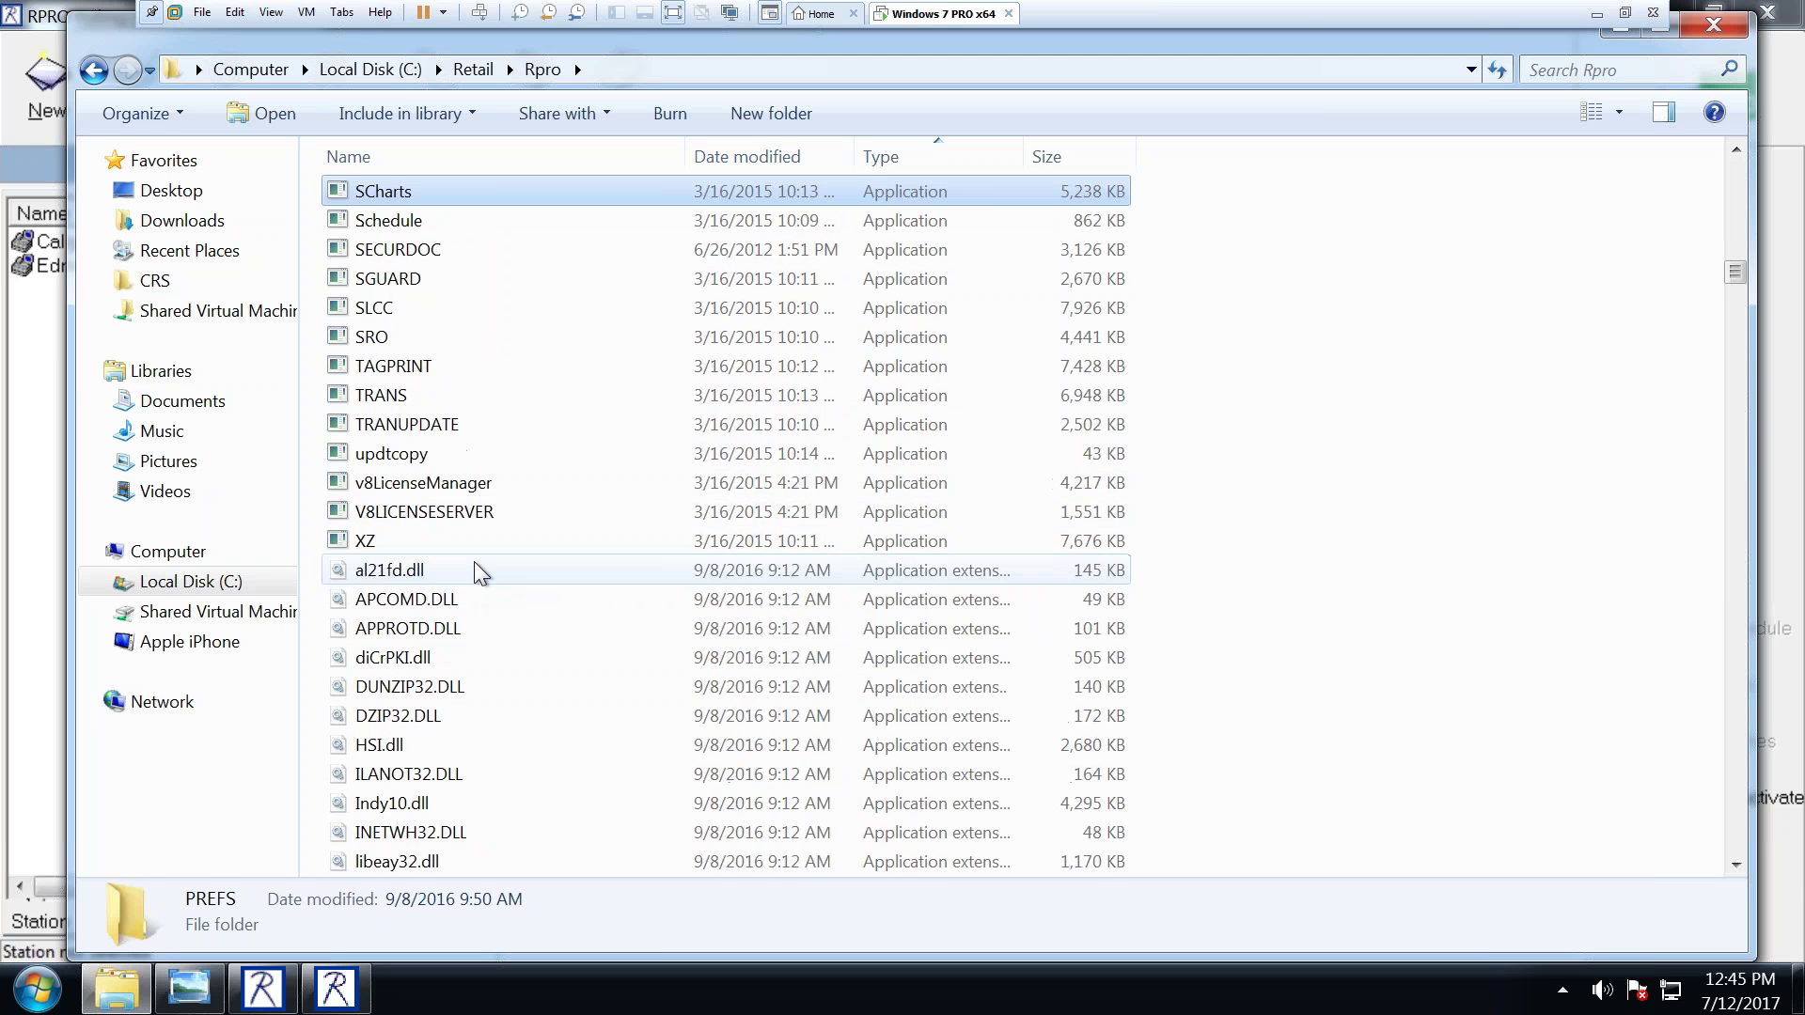
double_click(402, 229)
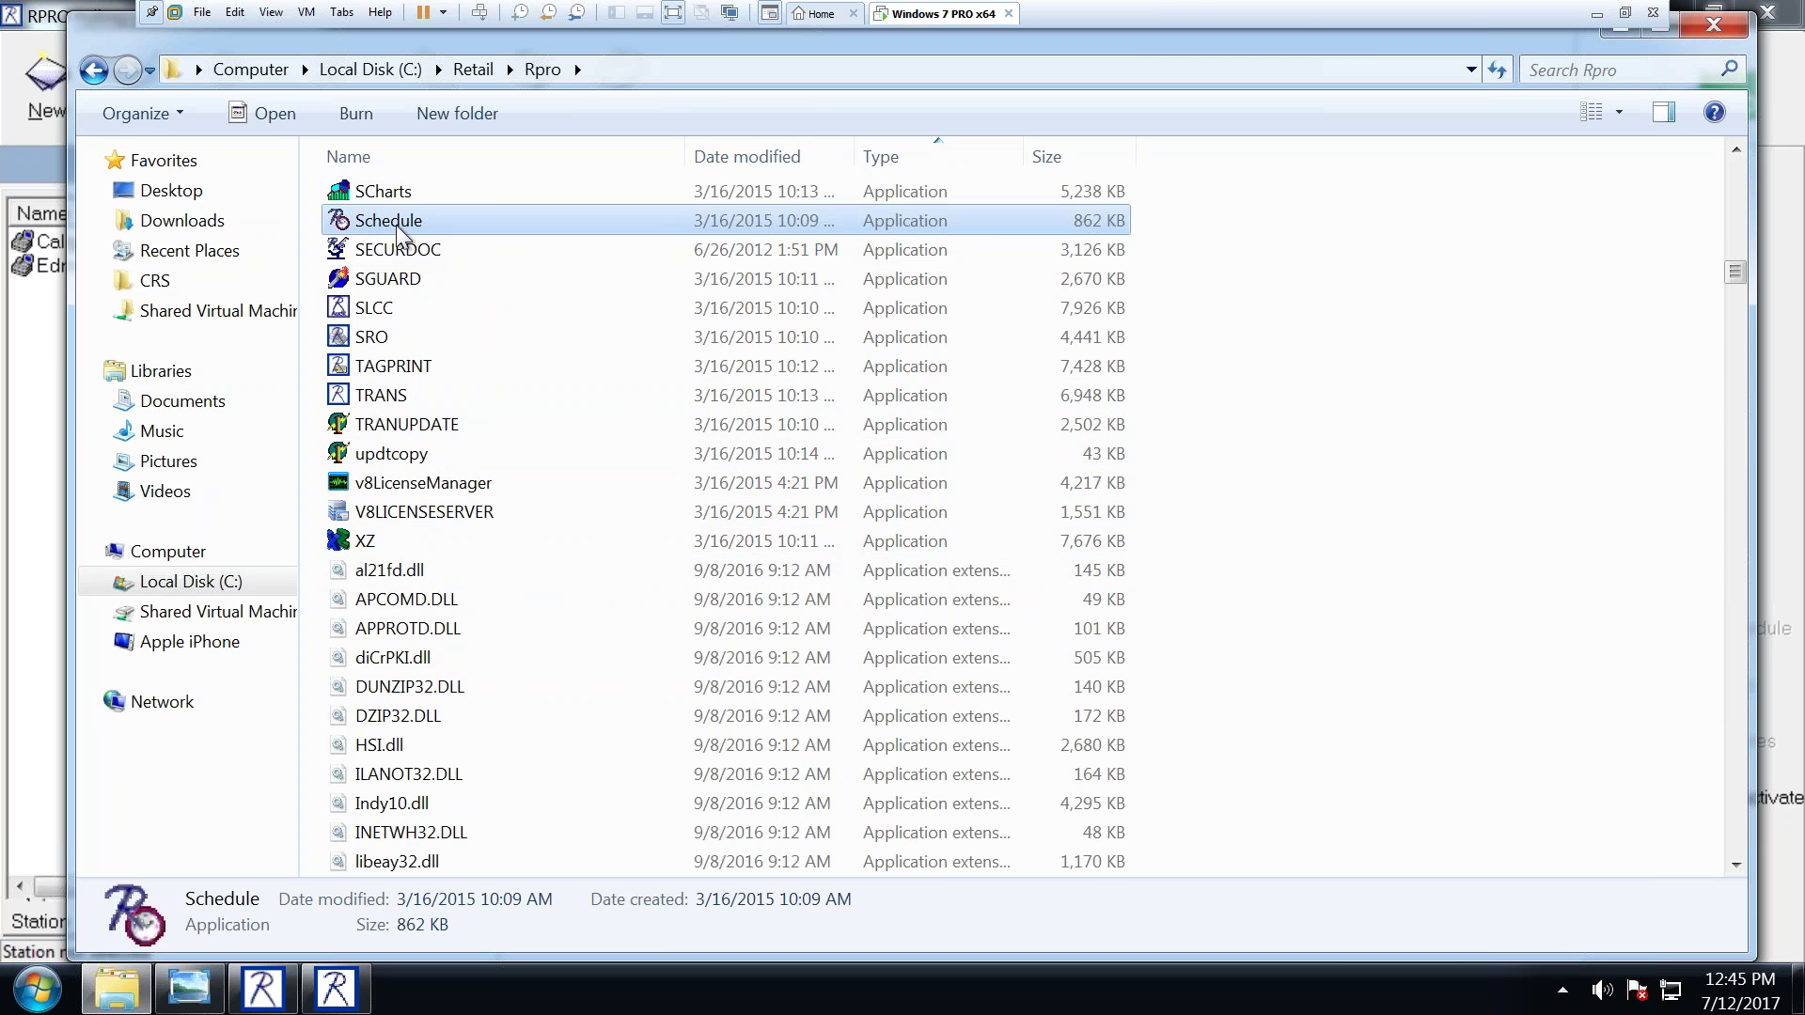
left_click(1713, 25)
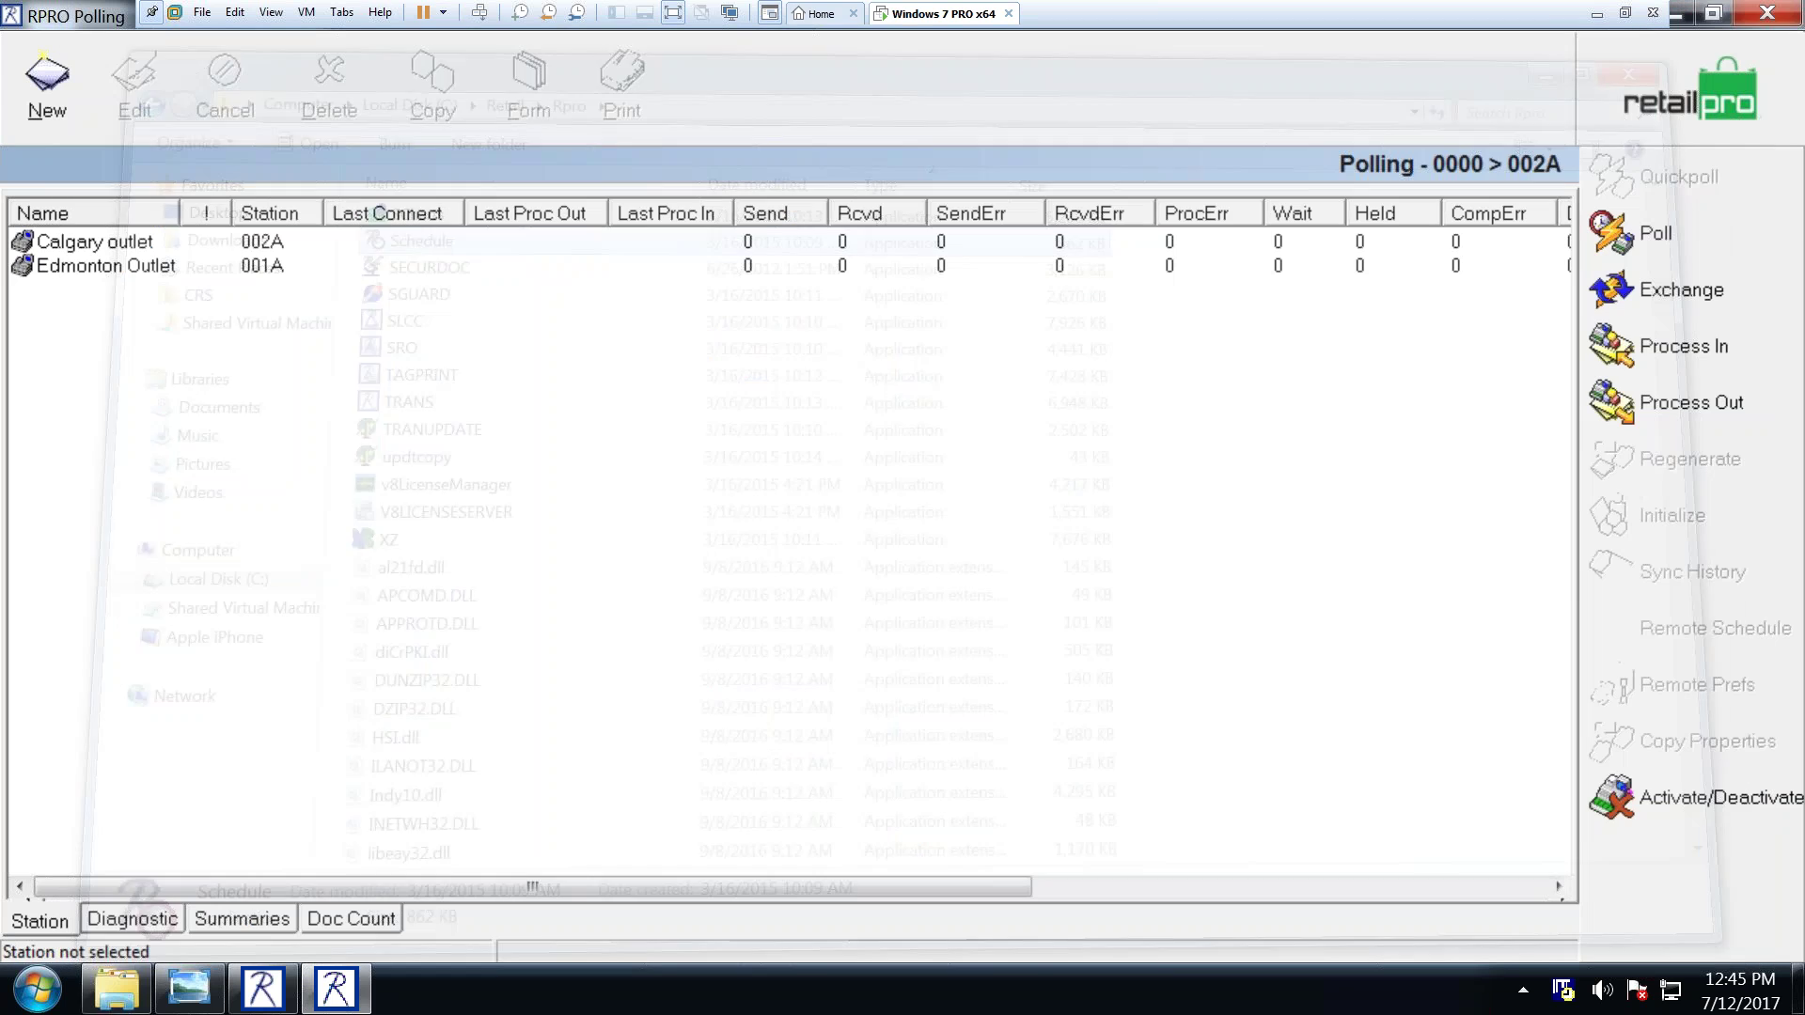
Step: Open Retail Pro Scheduler and log in with the user name sysadmin and the account password
double_click(1562, 993)
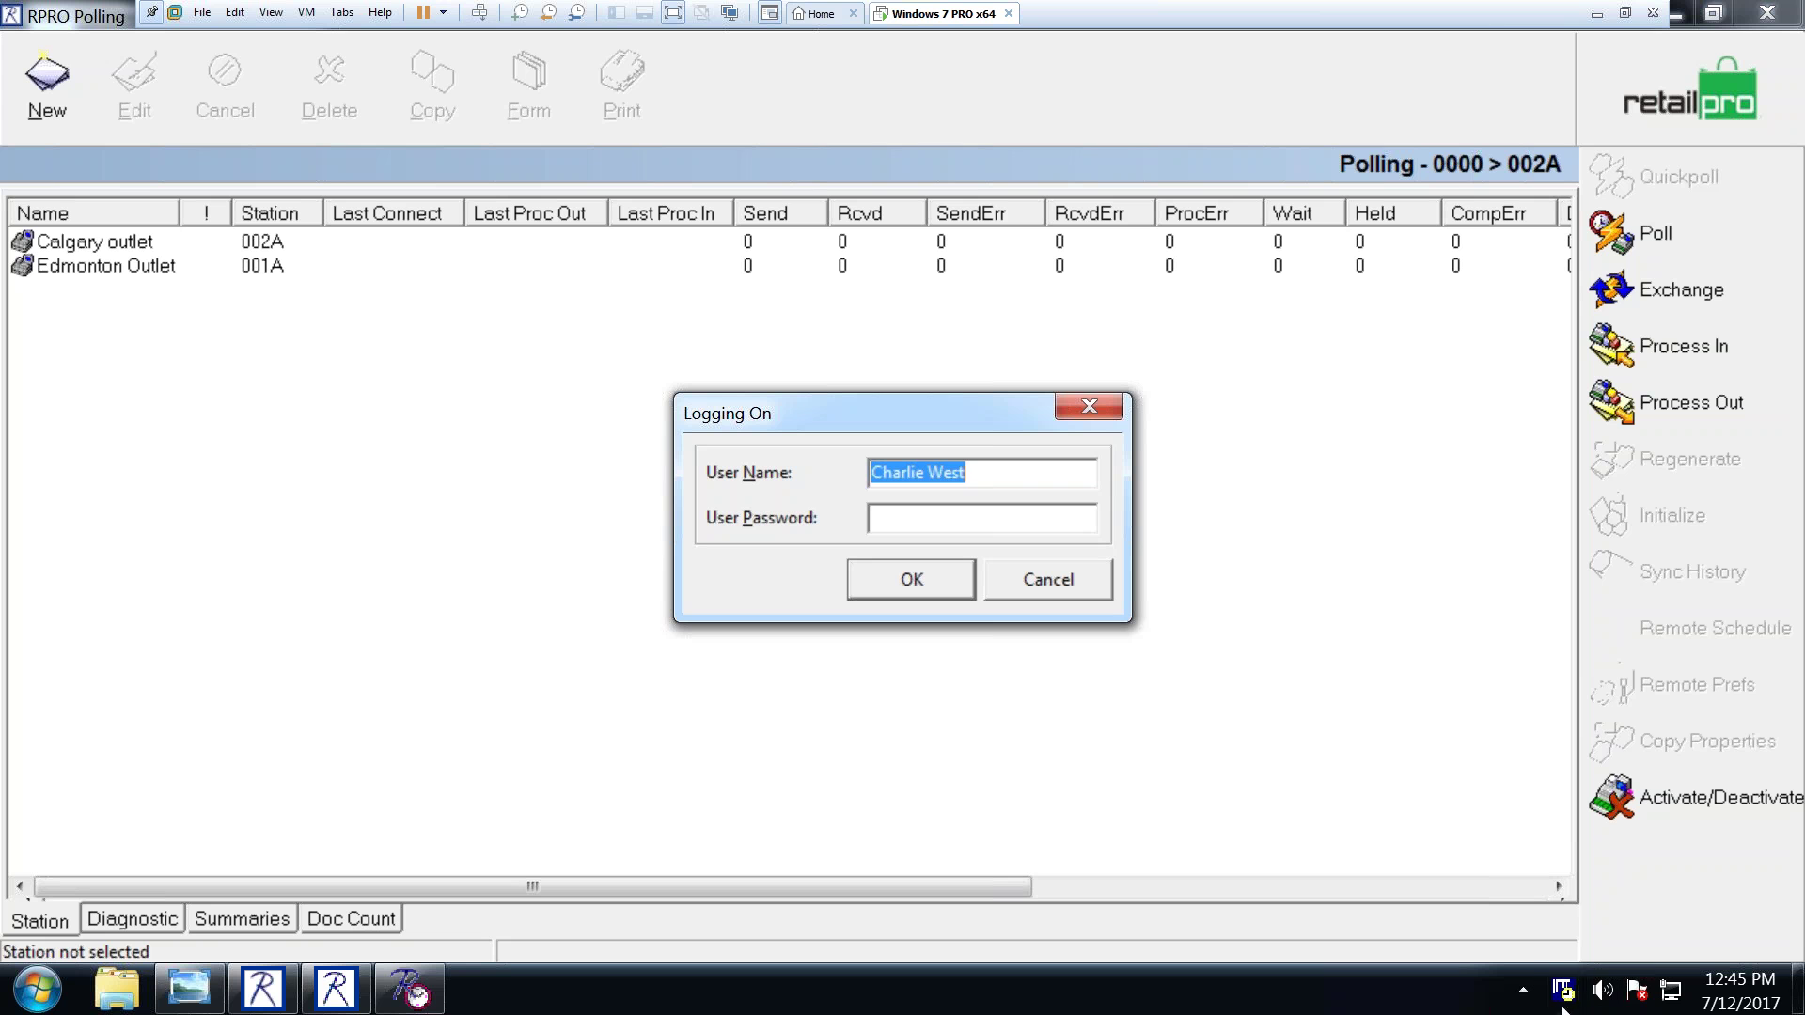
type("sy")
key("BackSpace")
key("BackSpace")
type("sysadmin")
key("Tab")
type("******")
key("Return")
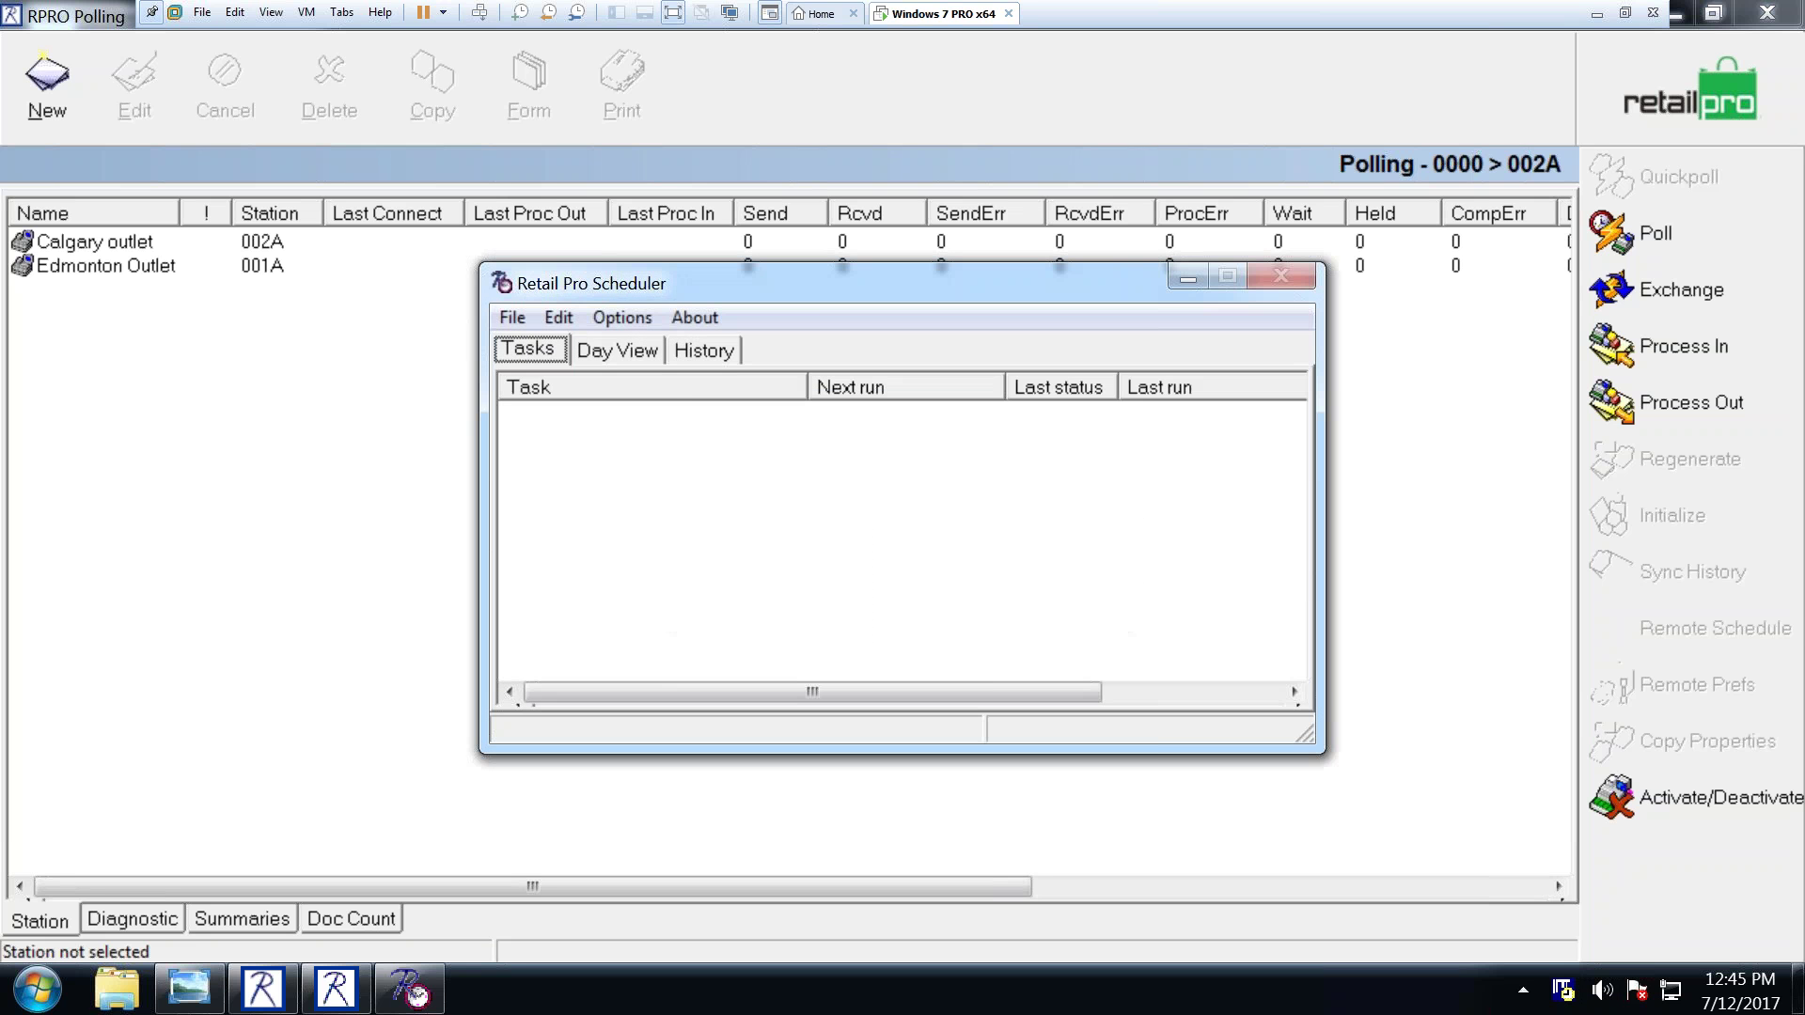
Step: Create a new task in the Scheduler's task list and open its general properties
left_click(512, 318)
left_click(512, 318)
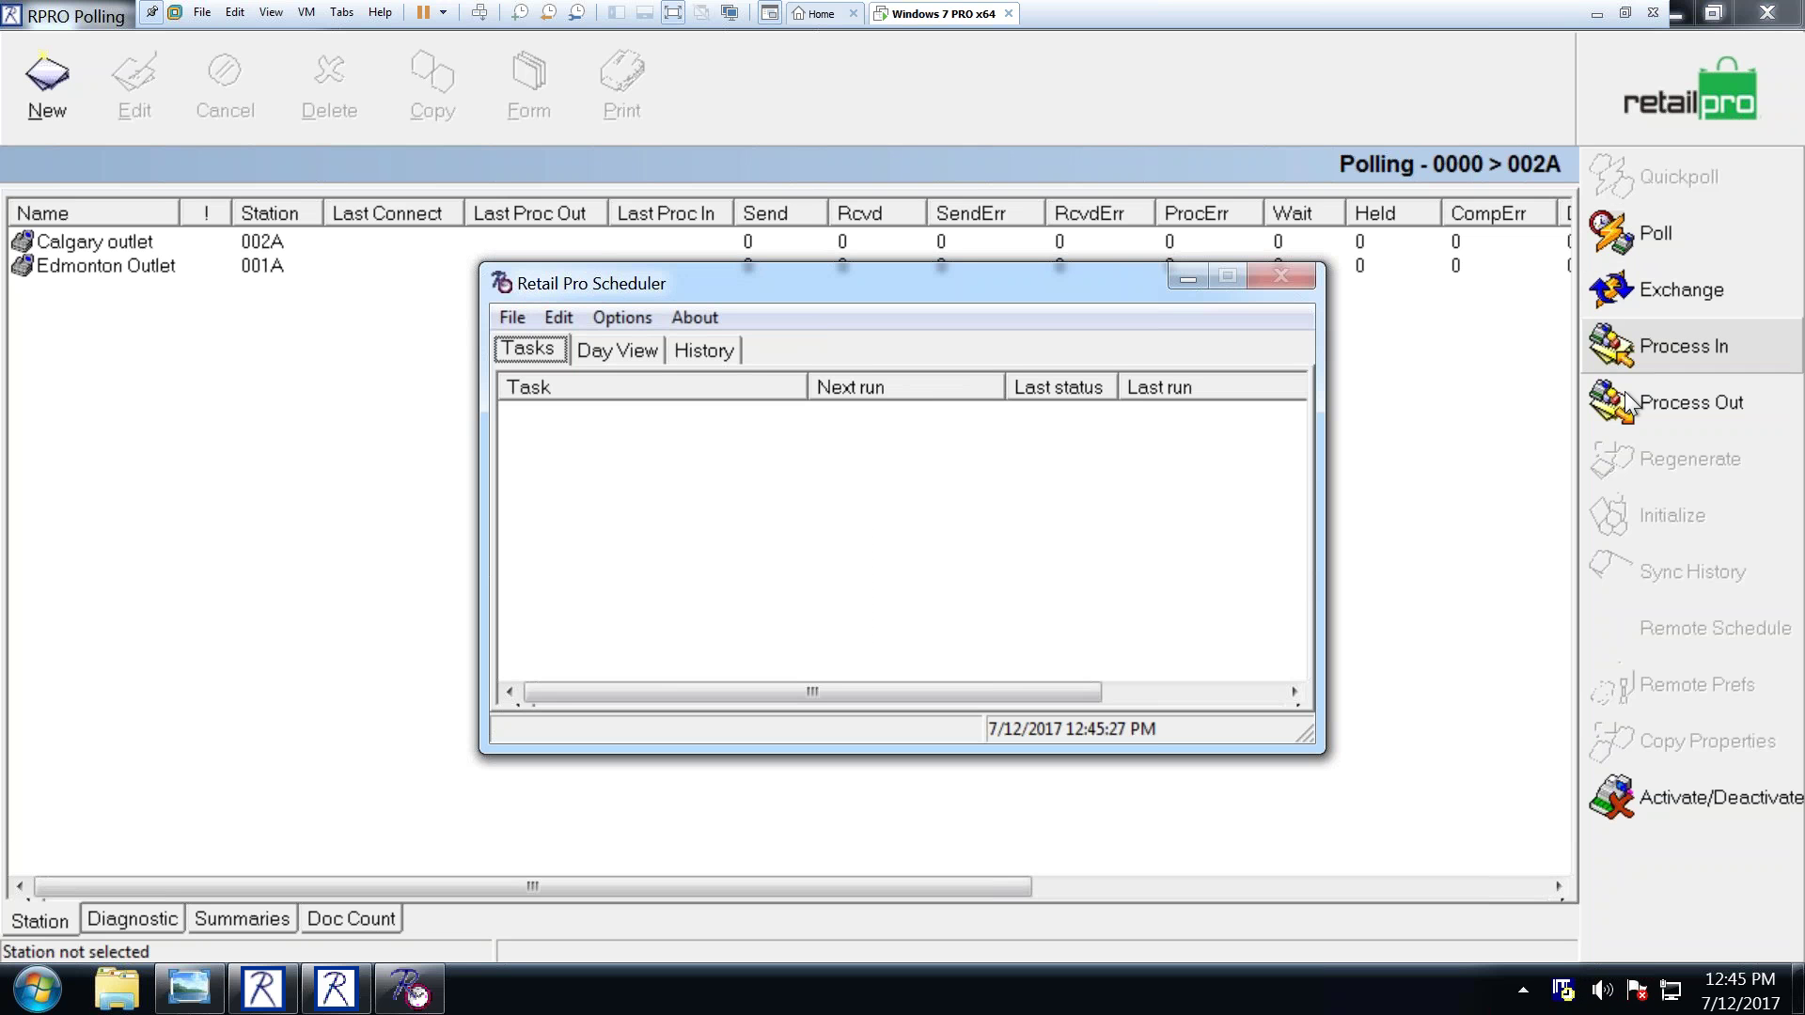
left_click(512, 318)
left_click(543, 344)
left_click(512, 318)
left_click(516, 348)
right_click(532, 417)
left_click(609, 501)
left_click(628, 401)
Step: Set EXCHANGE.exe from the Rpro folder as the program the new task runs
left_click(1248, 319)
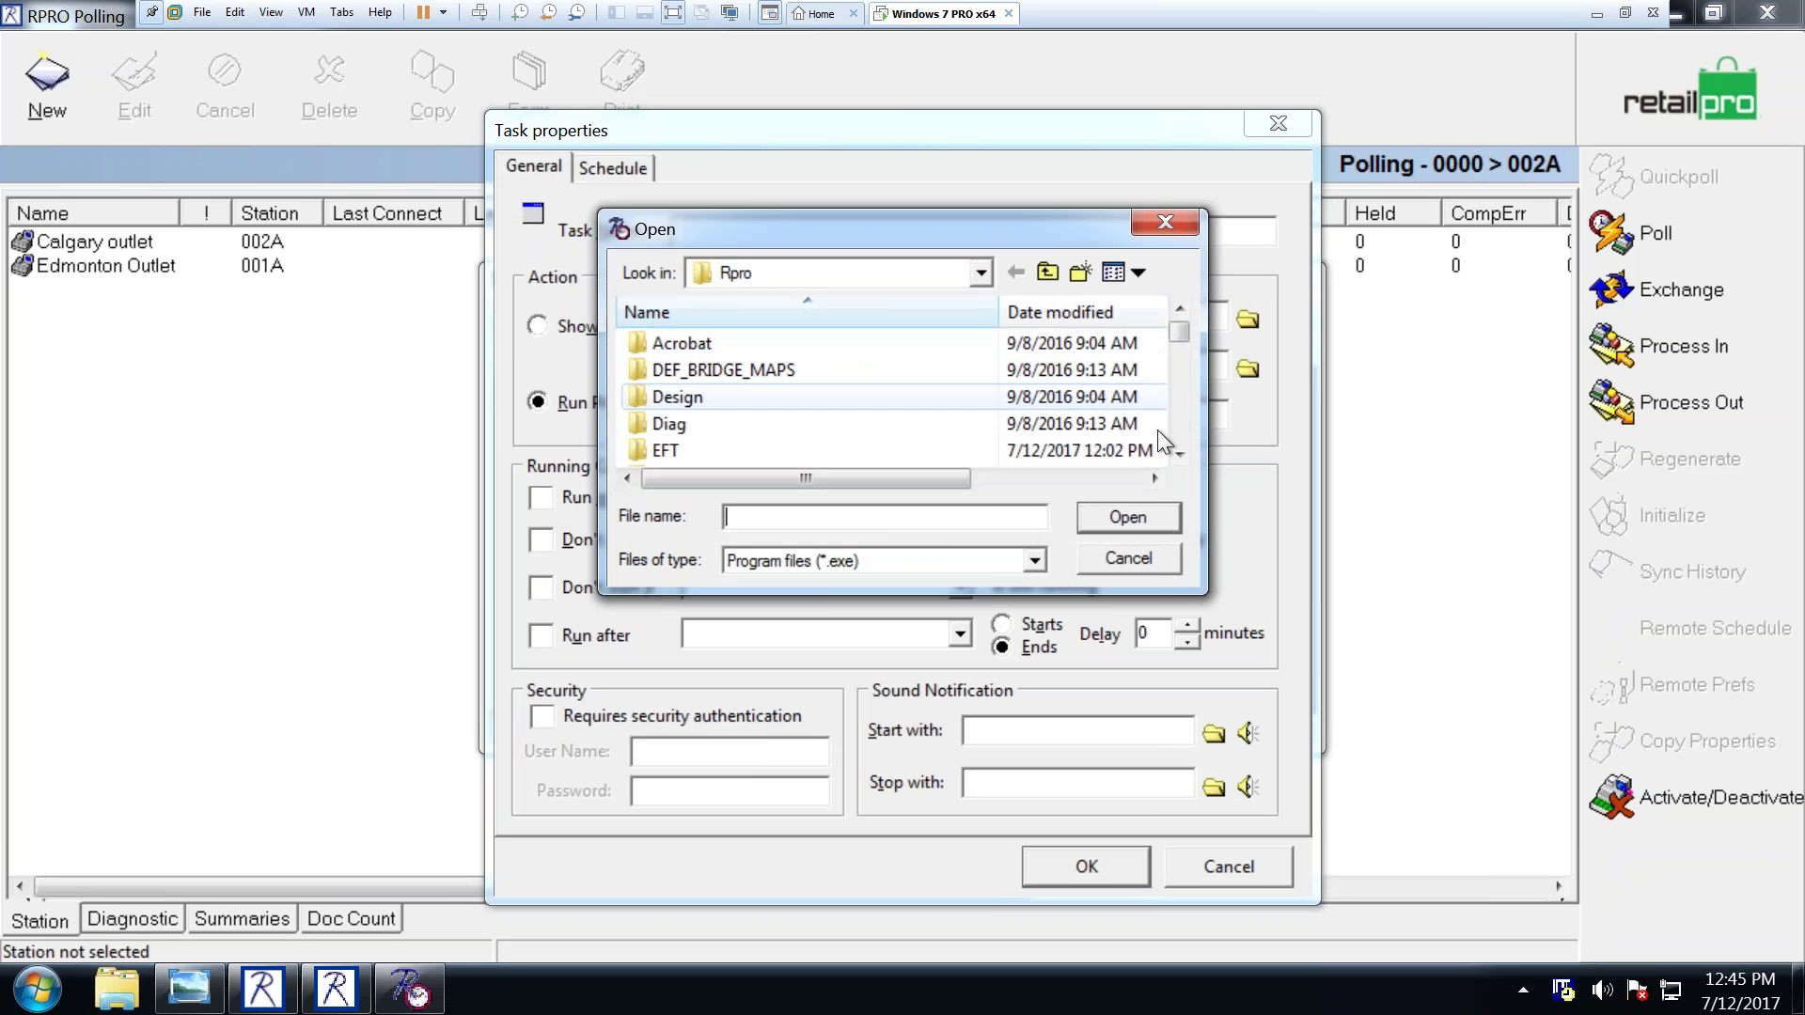
left_click(1179, 455)
left_click_drag(1179, 455, 1179, 455)
left_click(729, 424)
key("e")
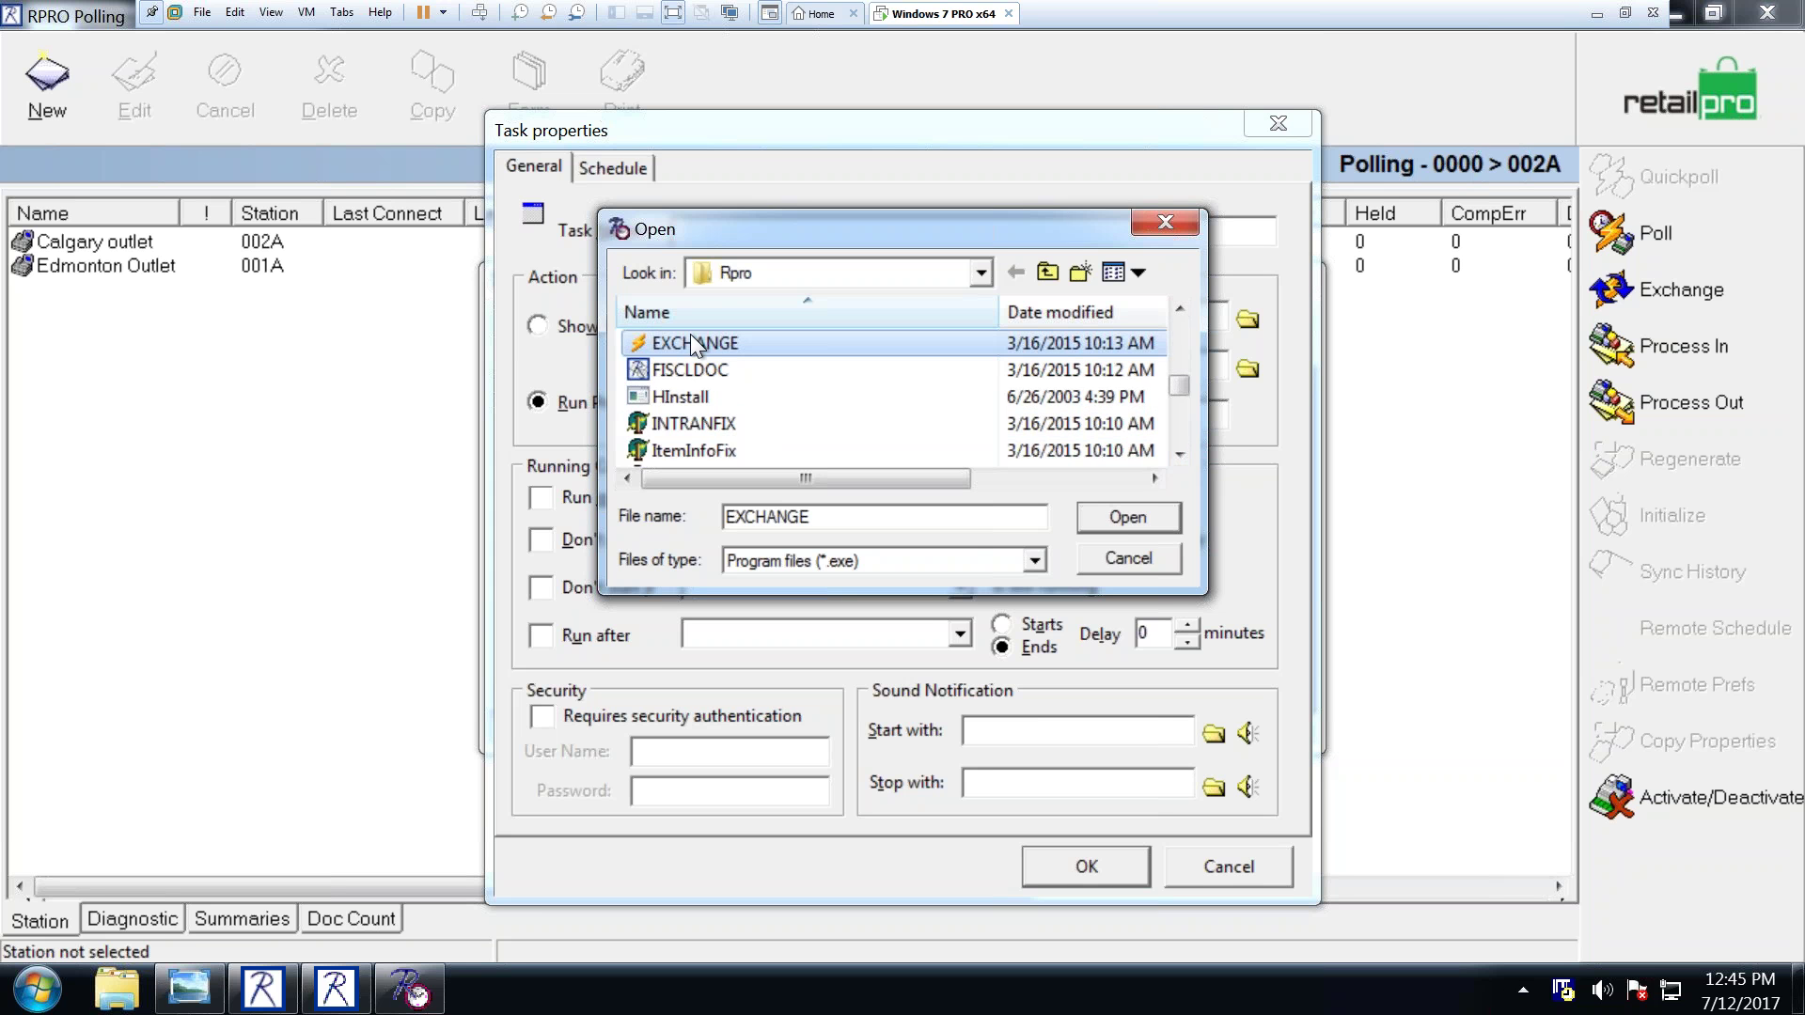
double_click(694, 342)
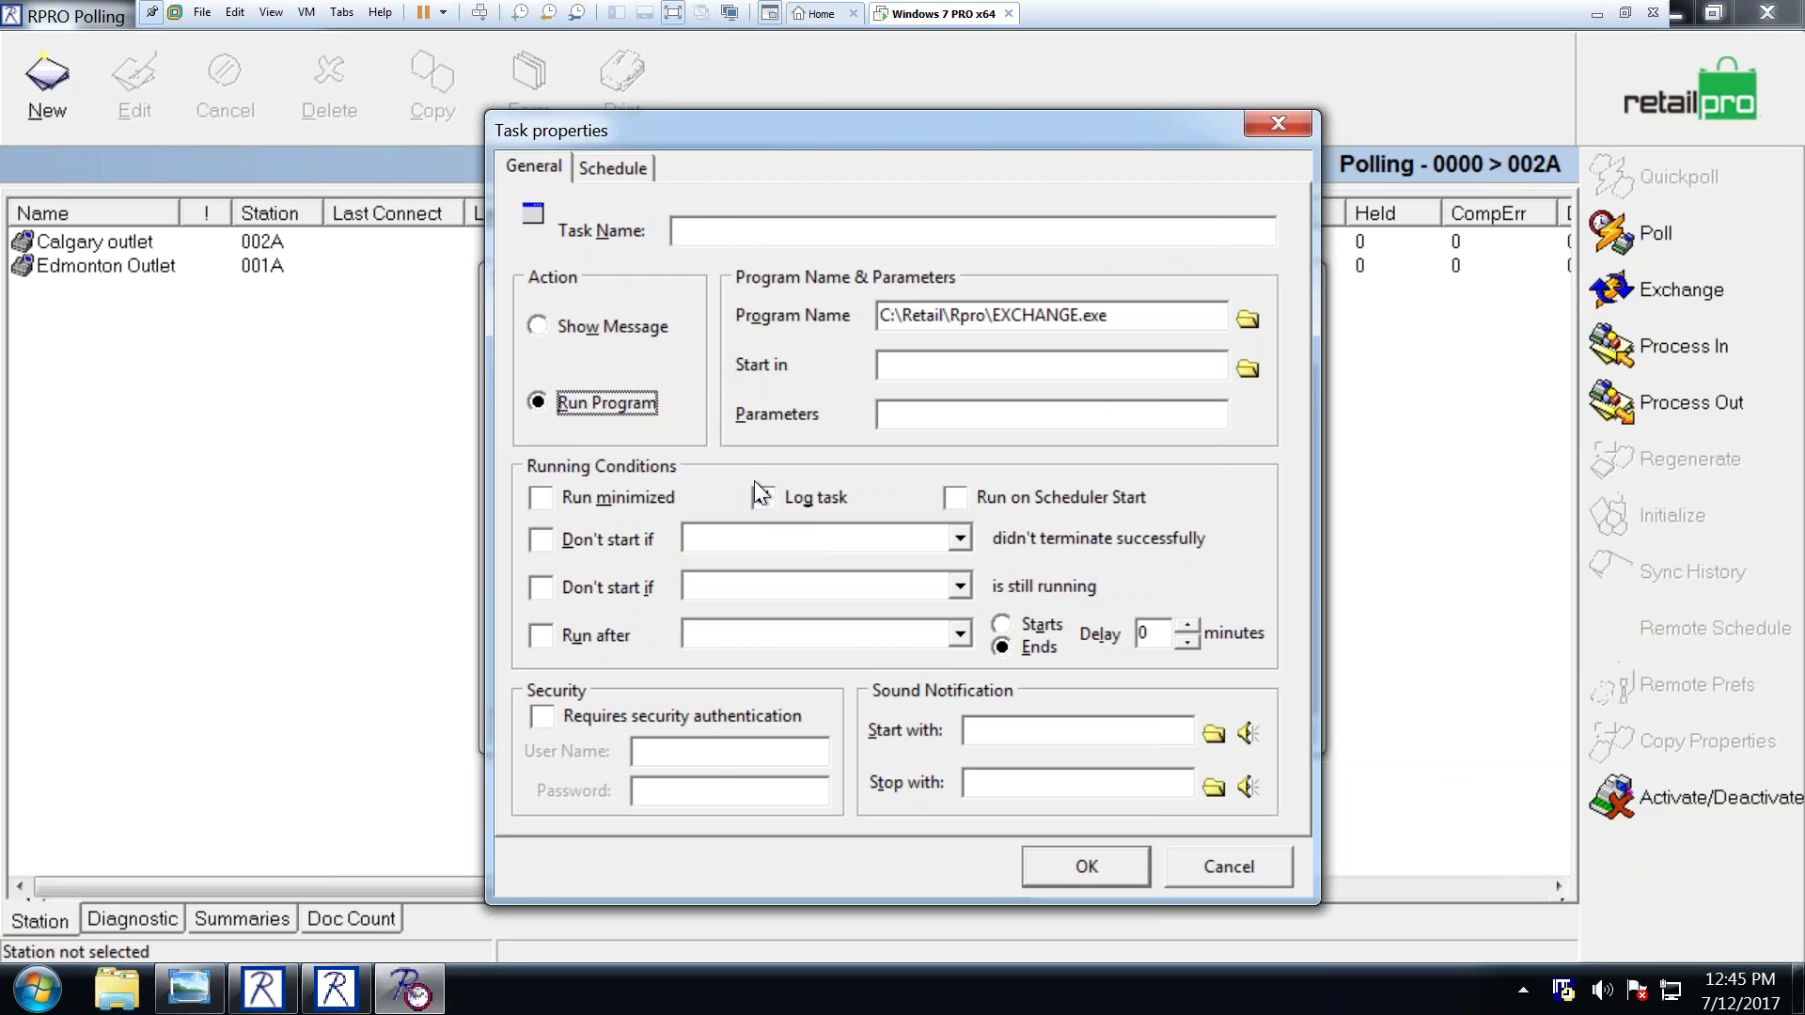
Step: Schedule the task to occur daily, once at 11:00:00 PM
left_click(596, 169)
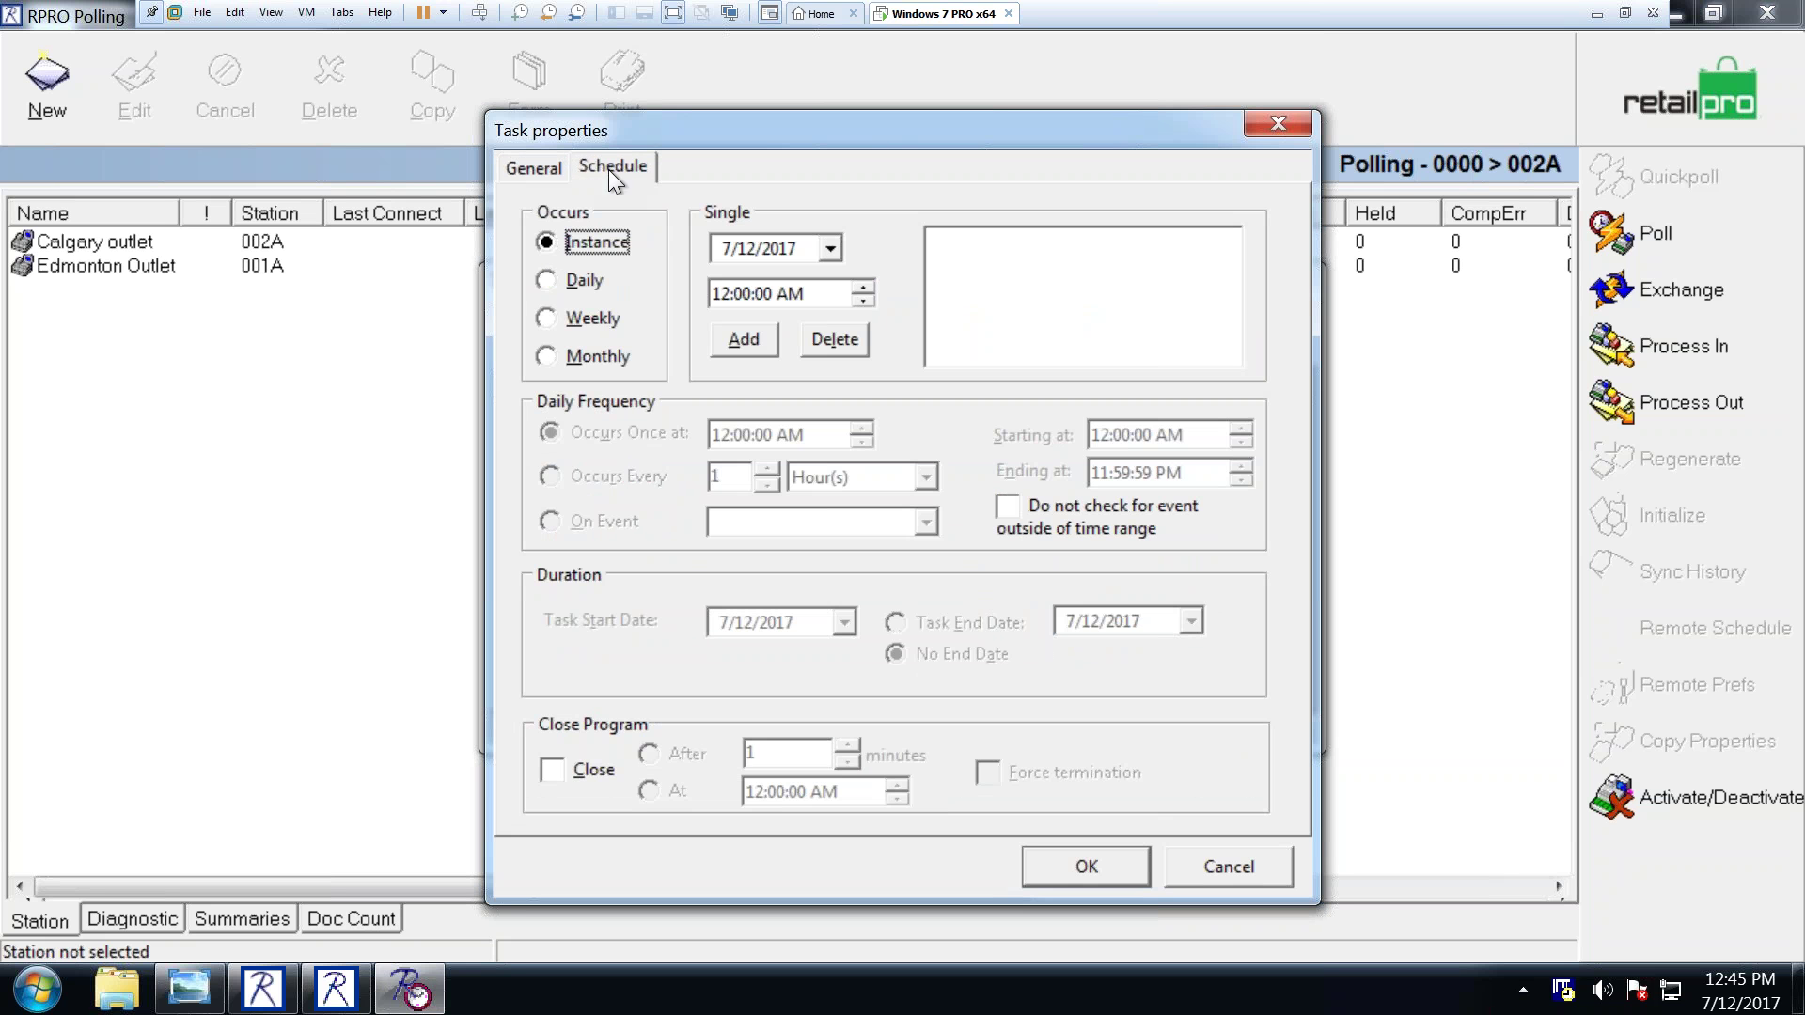
left_click(549, 279)
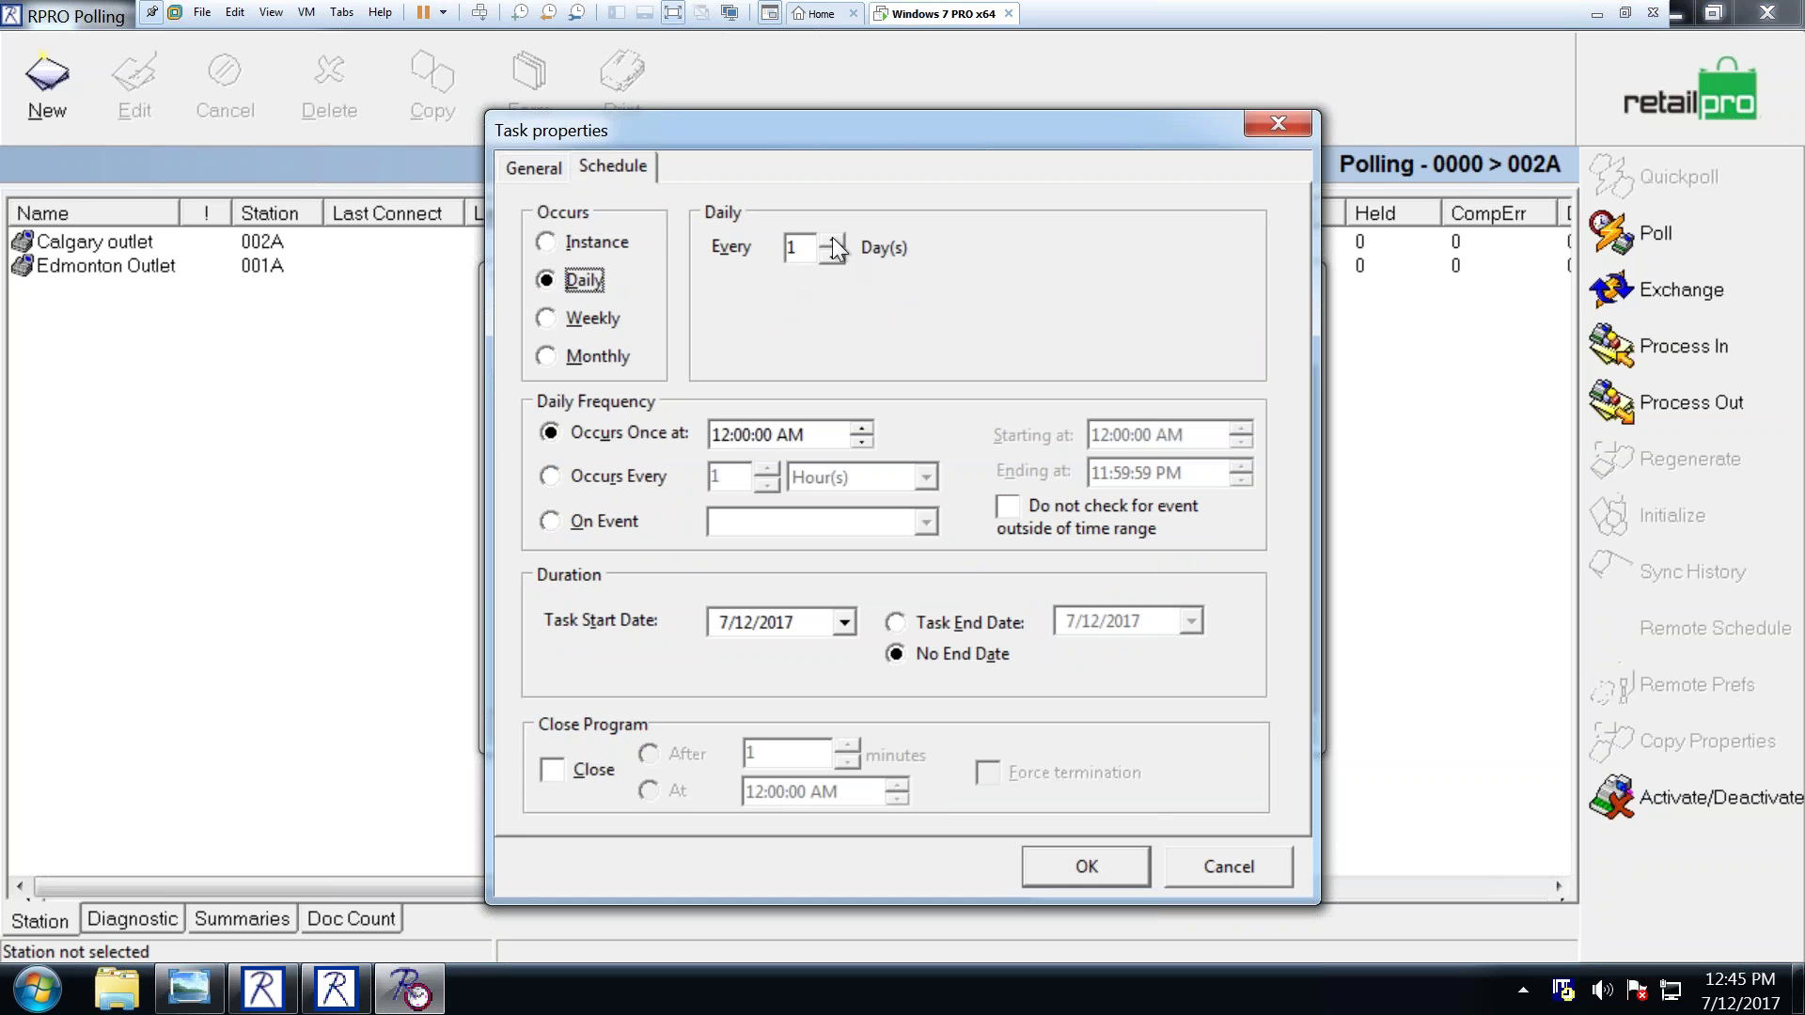
left_click(723, 432)
type("1")
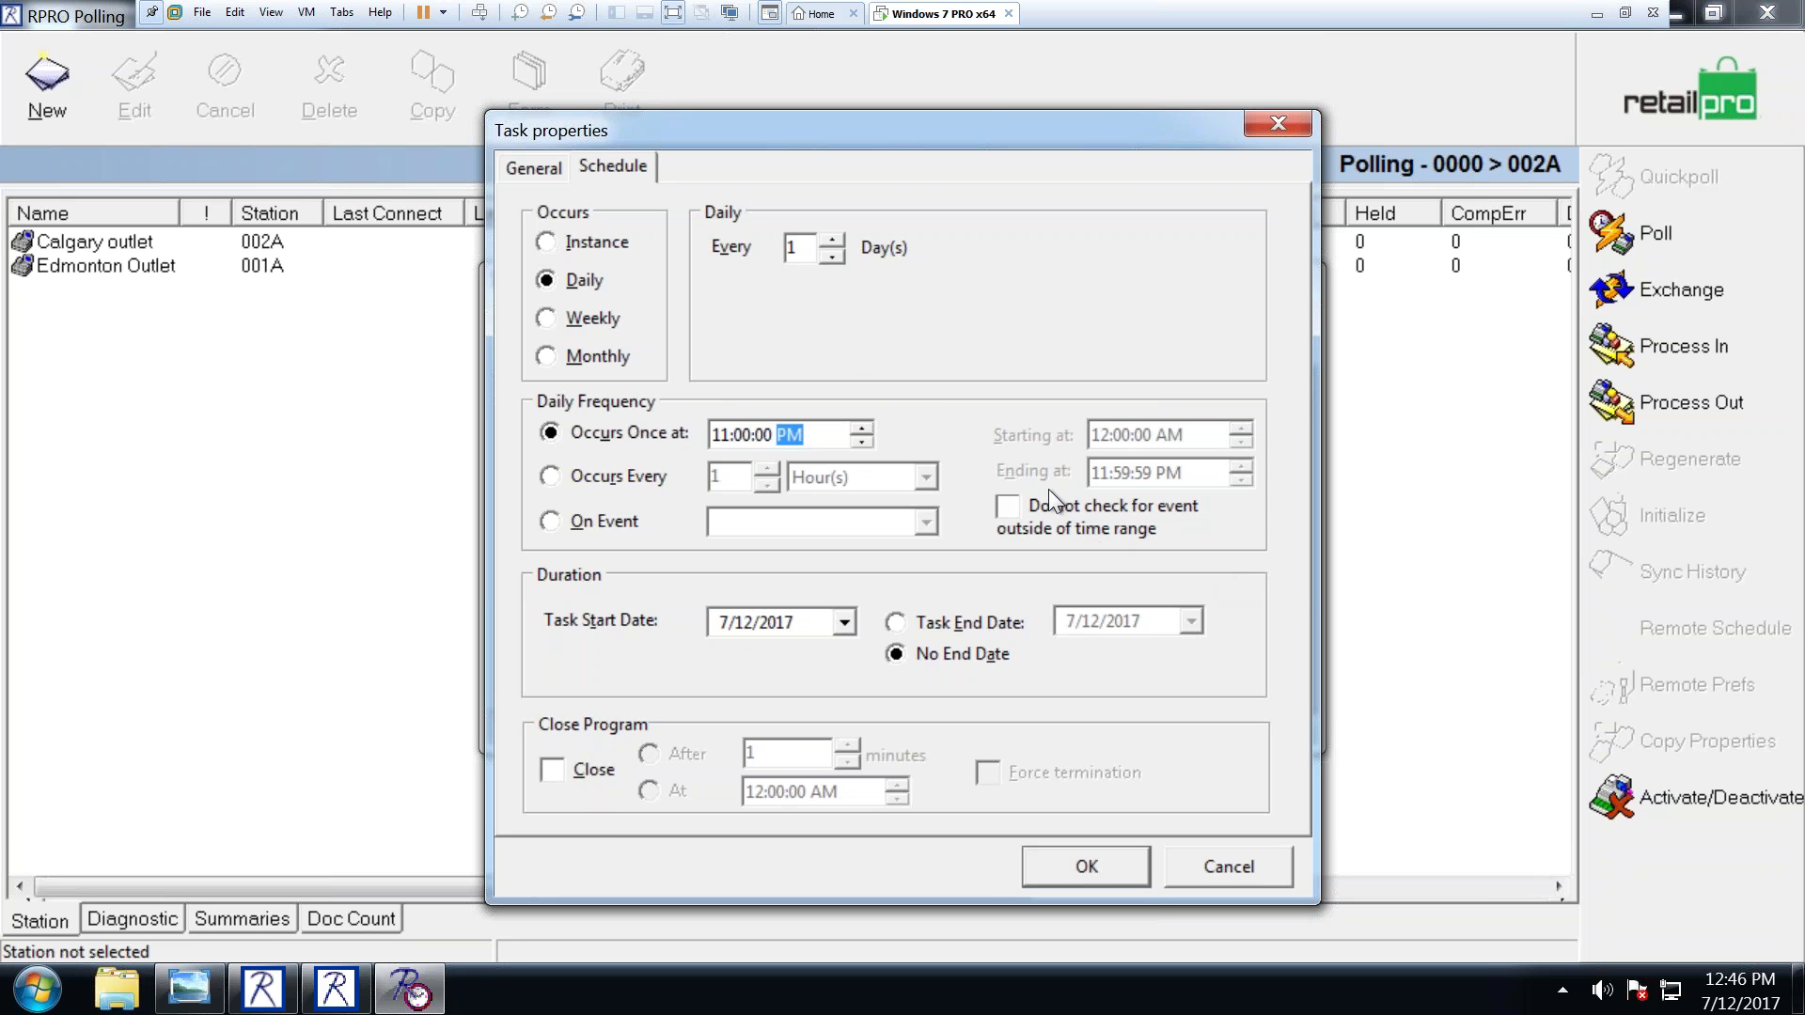
Step: Have the scheduled program close after 60 minutes, and confirm the task properties
left_click(564, 771)
left_click(788, 750)
type("60")
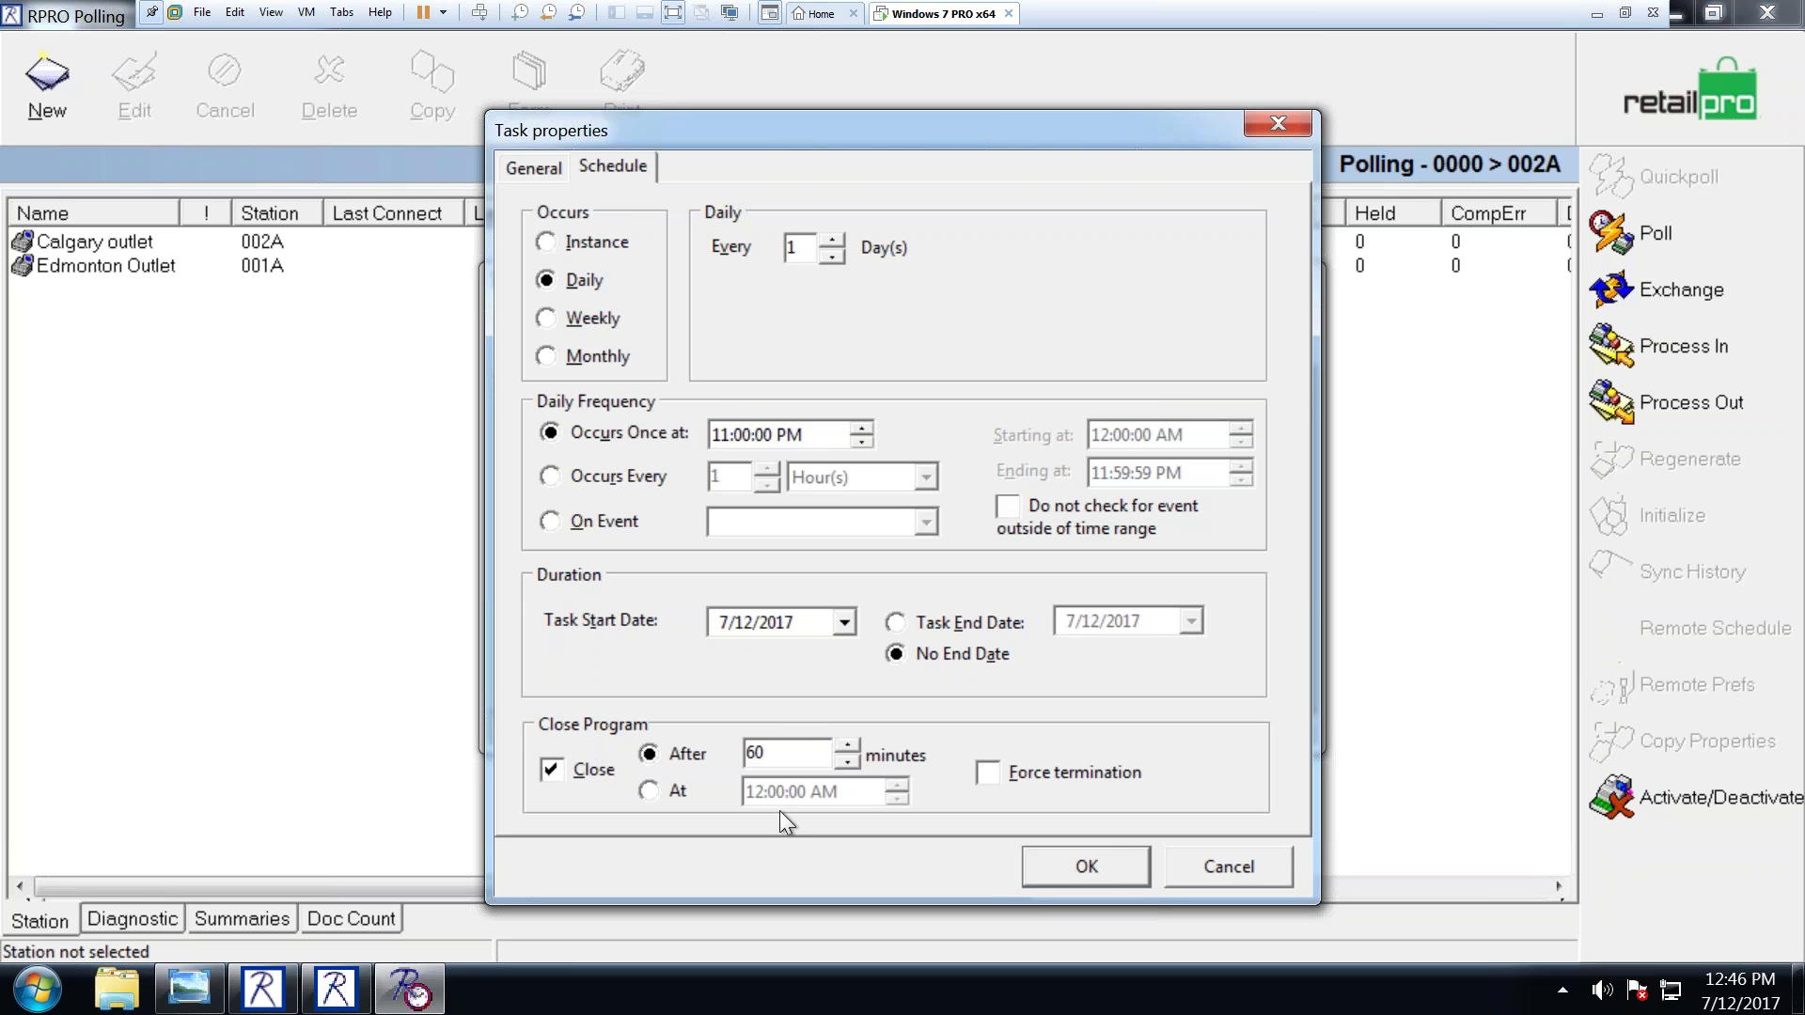
left_click(1081, 859)
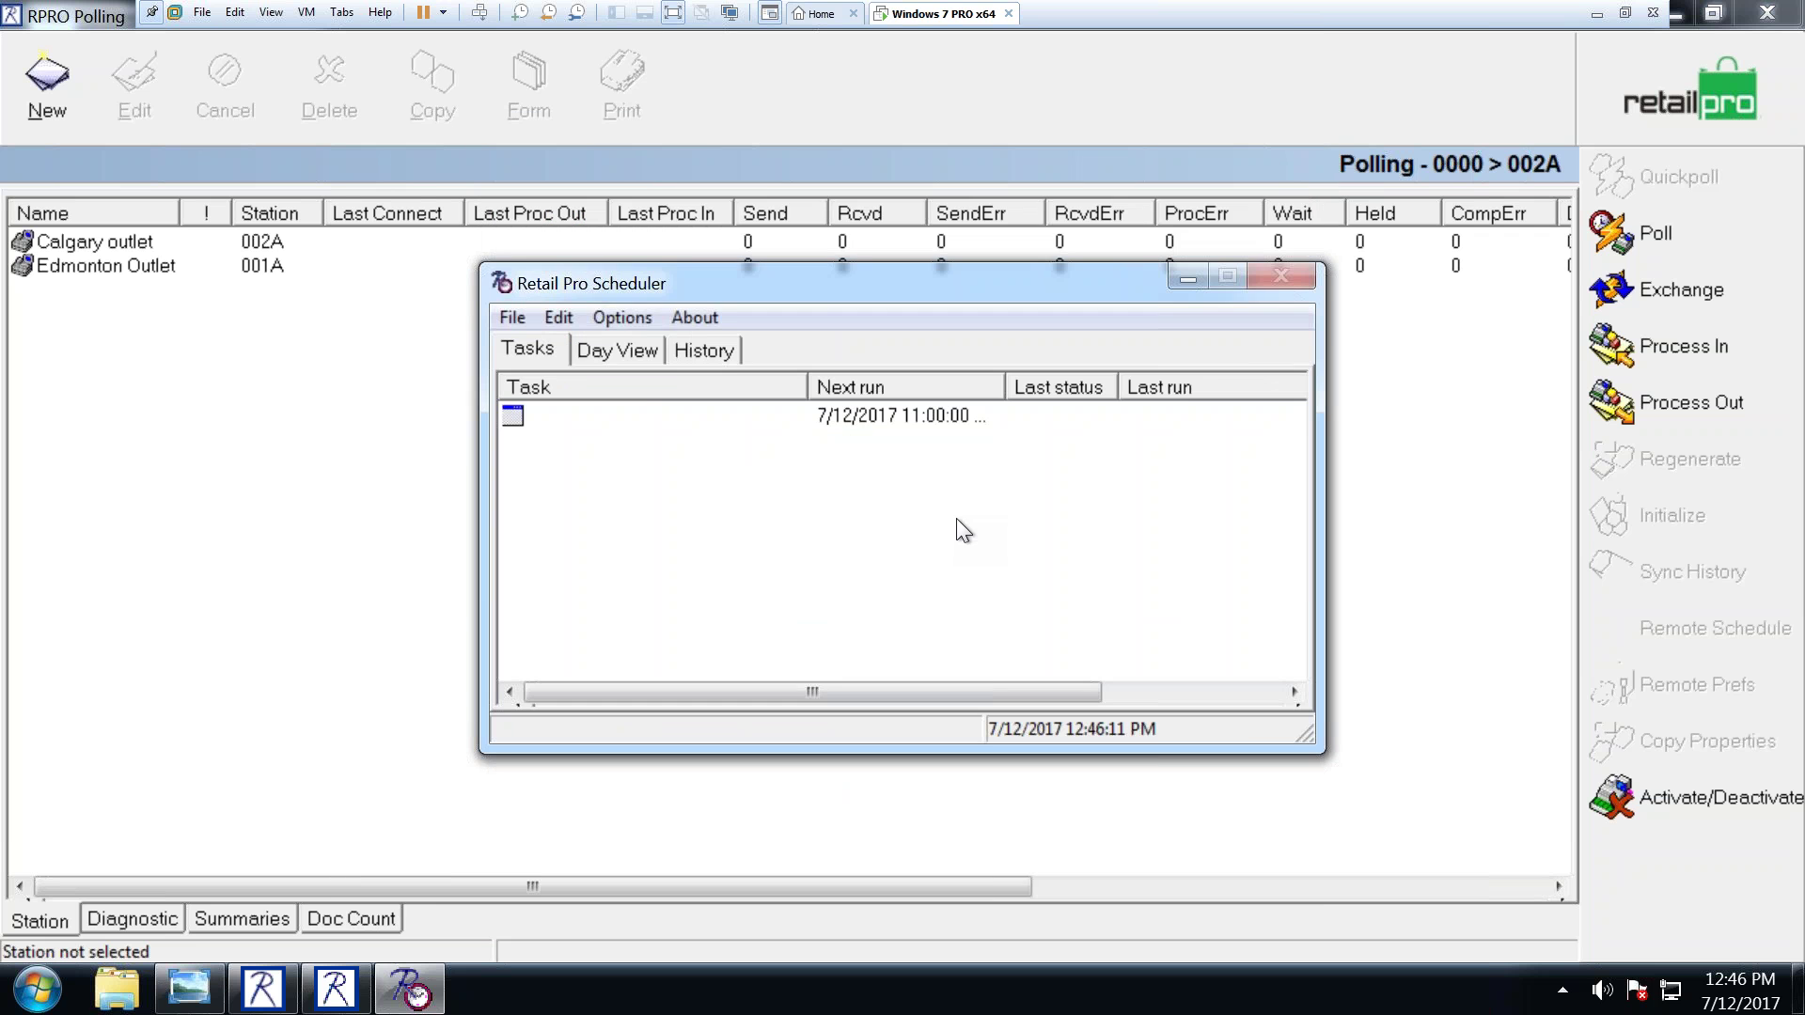
Step: Name the new task Exchange 1 and save the schedule as 99 in the Sched folder
right_click(618, 416)
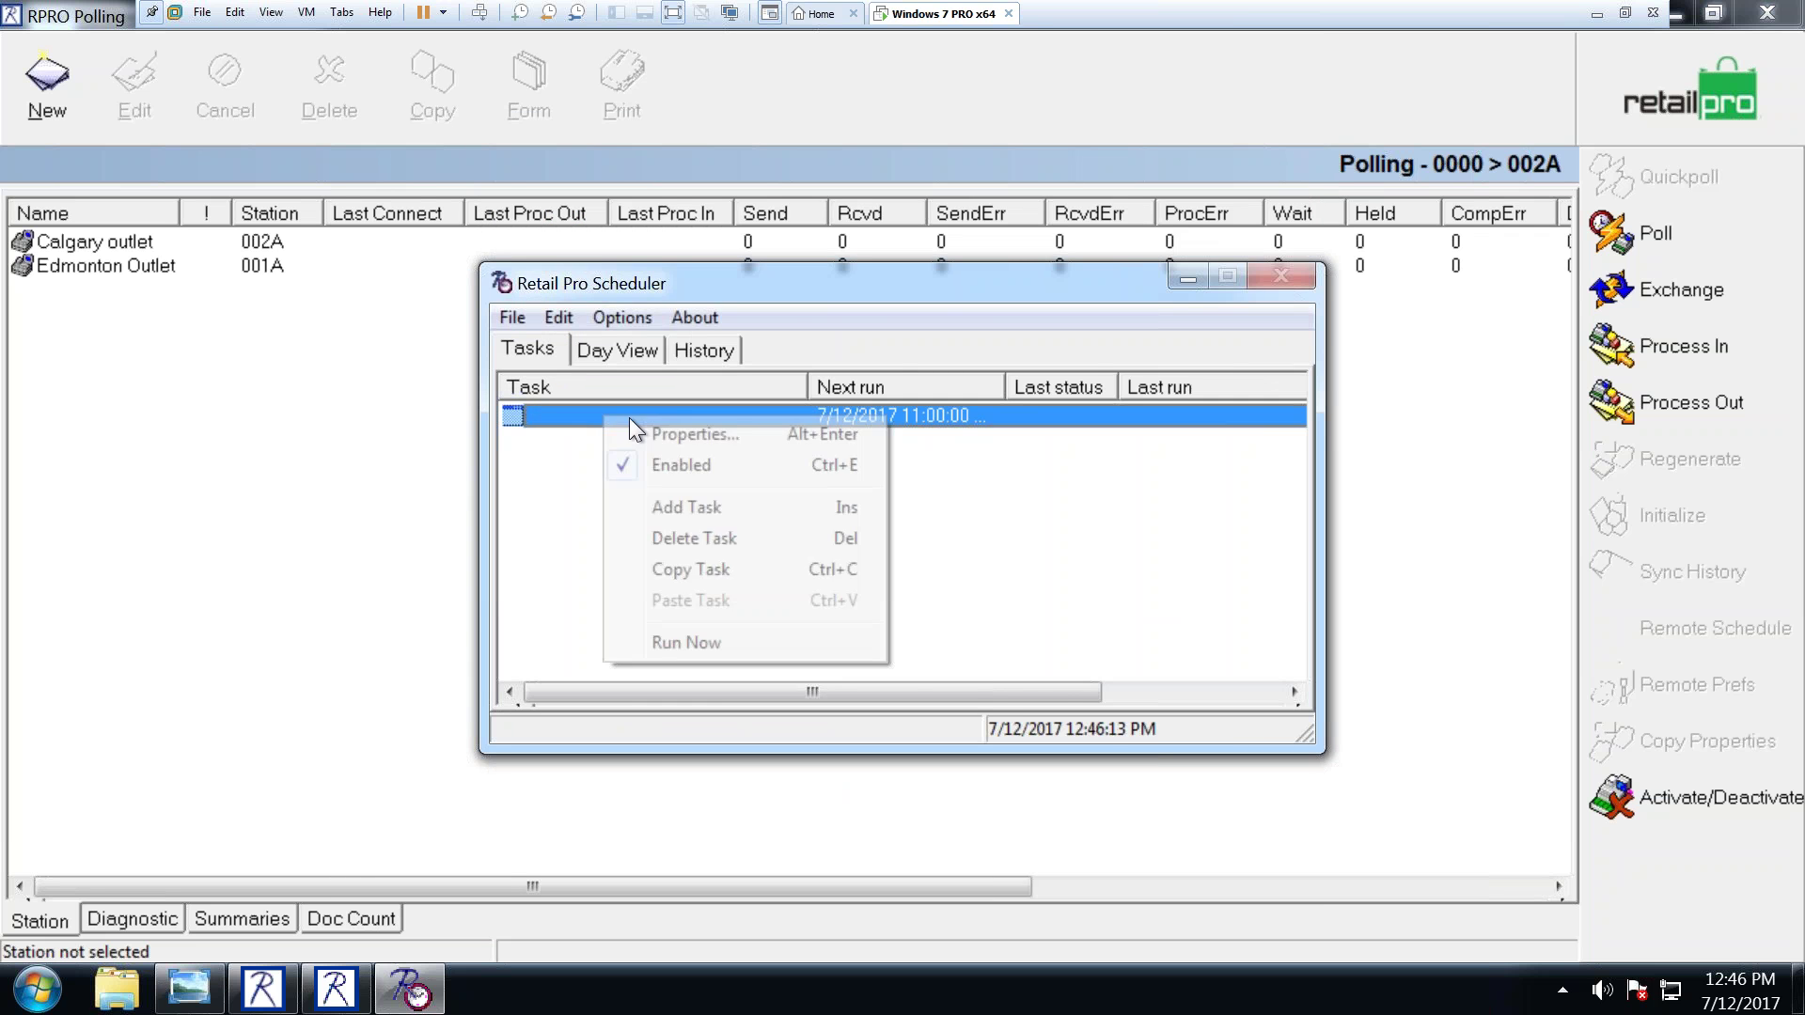
left_click(663, 432)
type("Exchange 1")
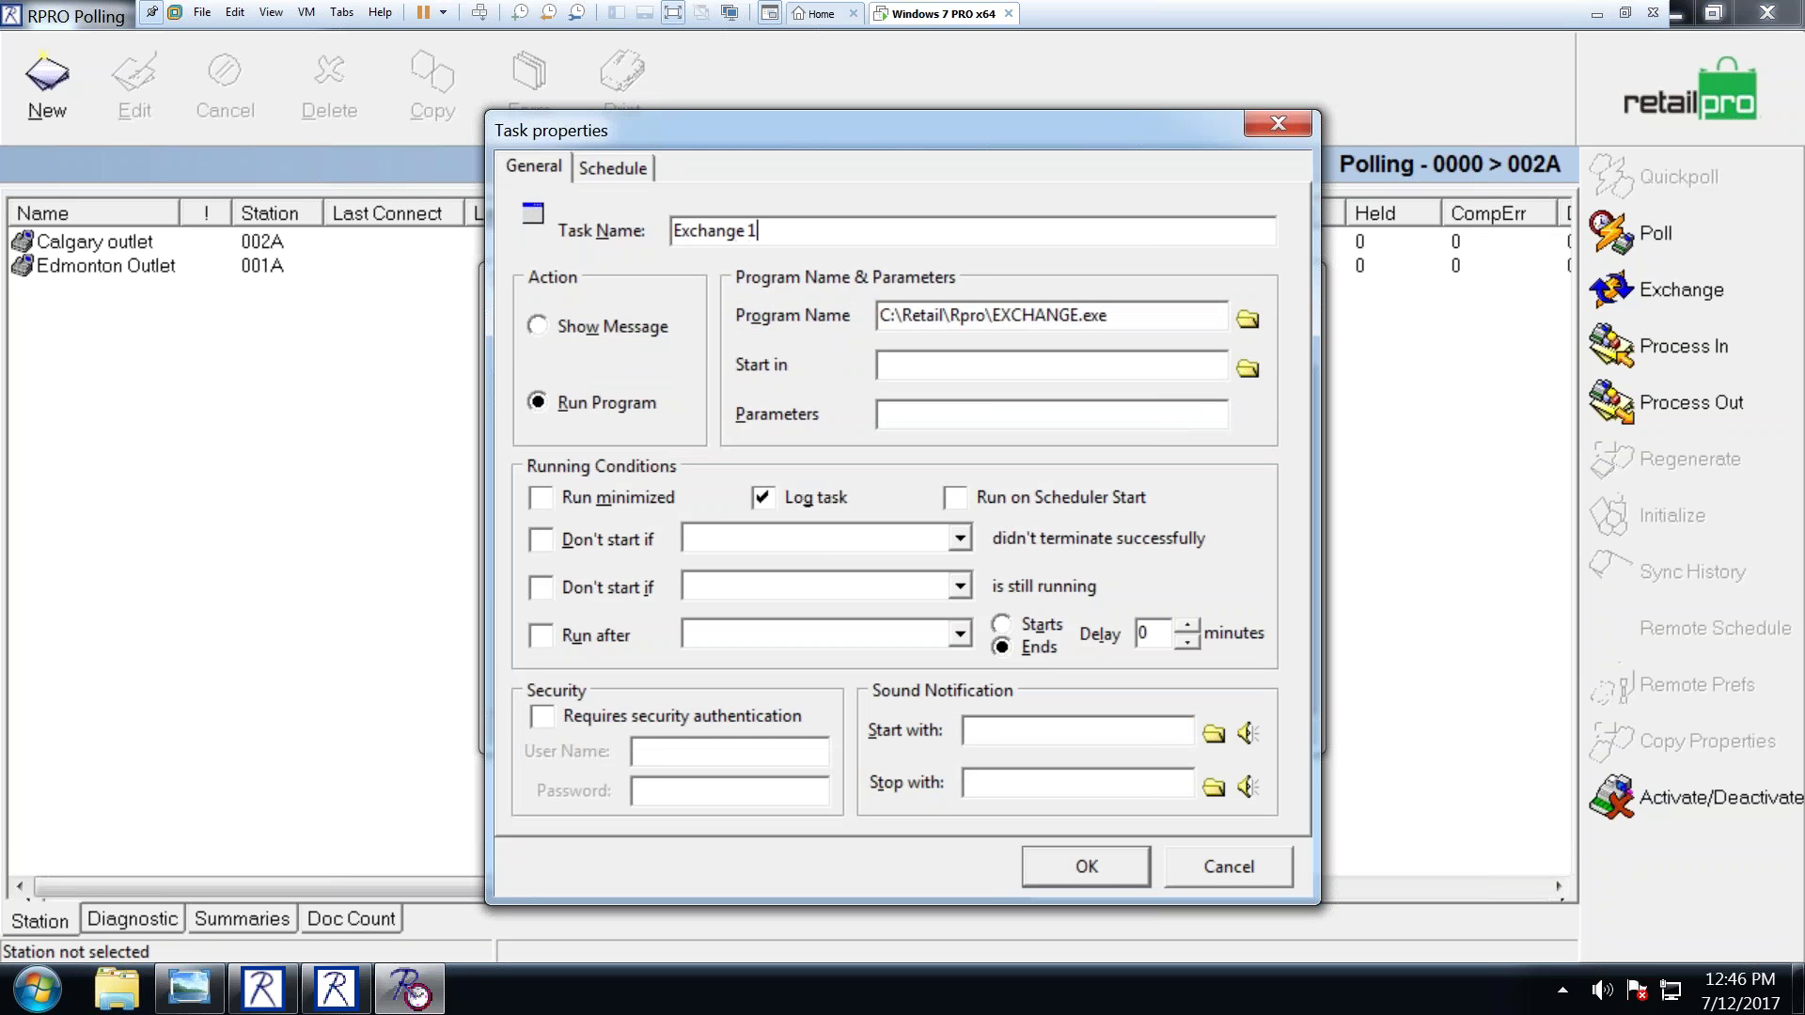
key("Return")
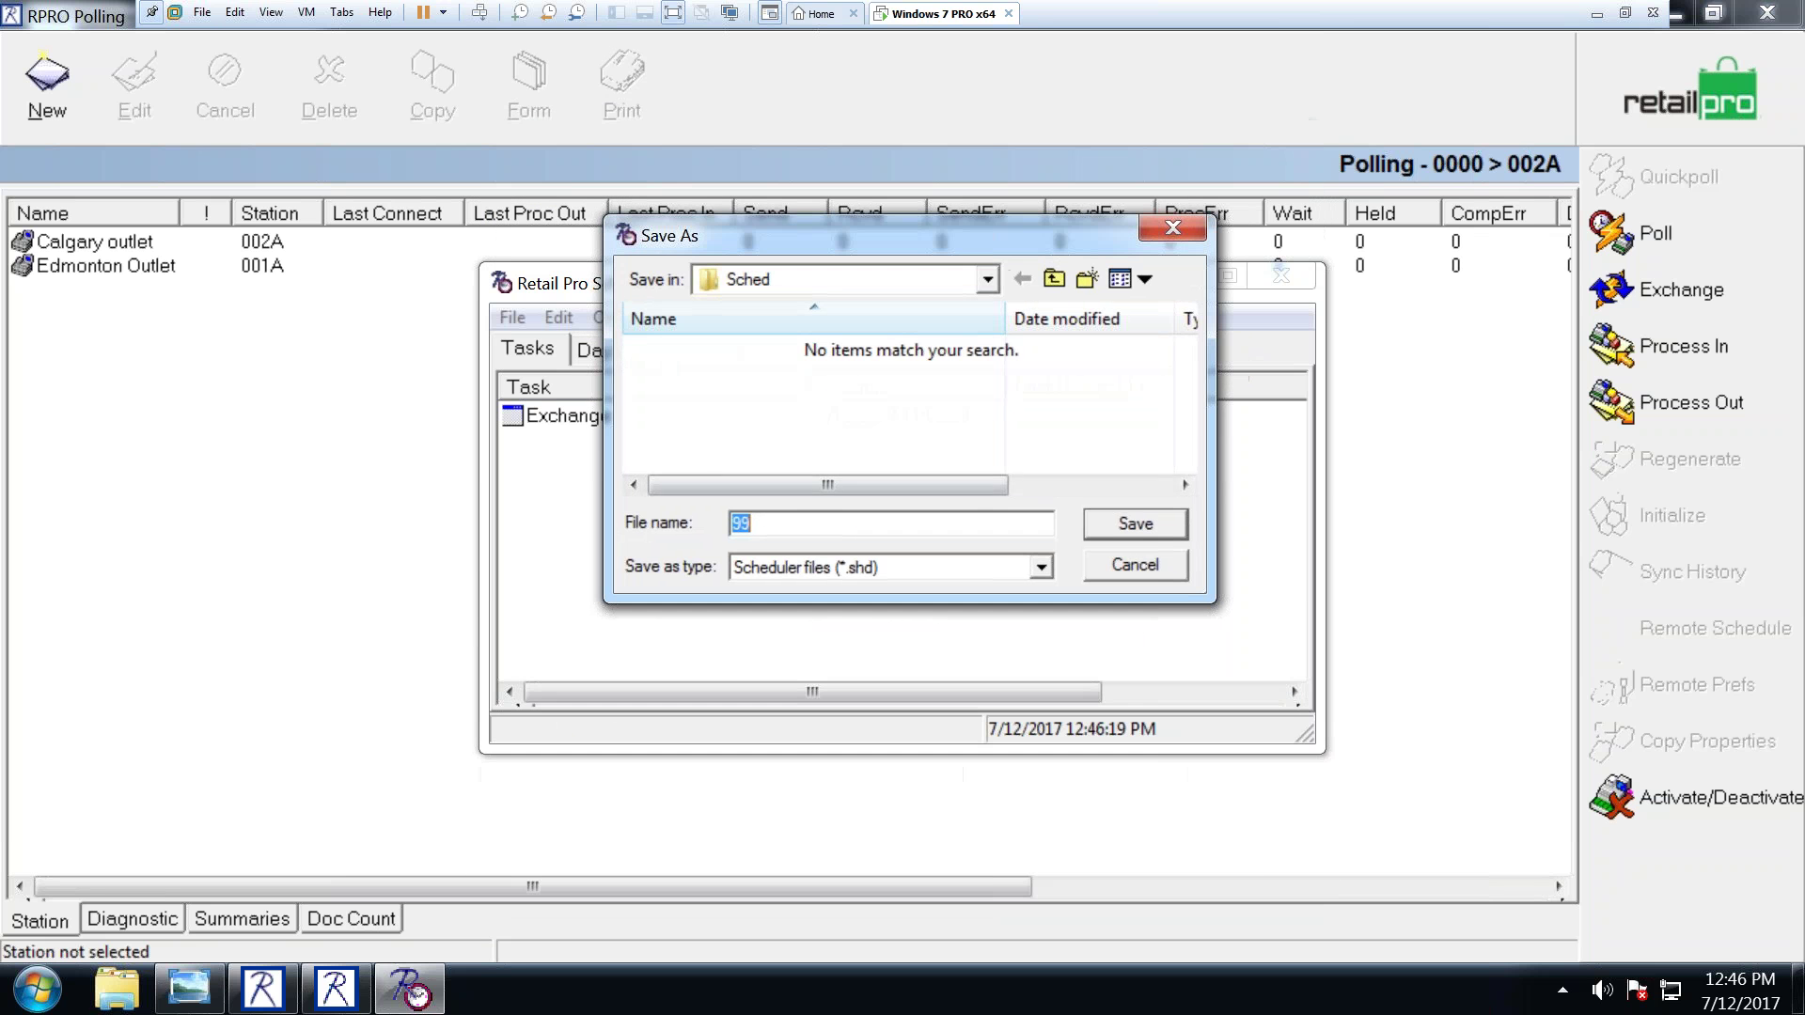
left_click(1119, 526)
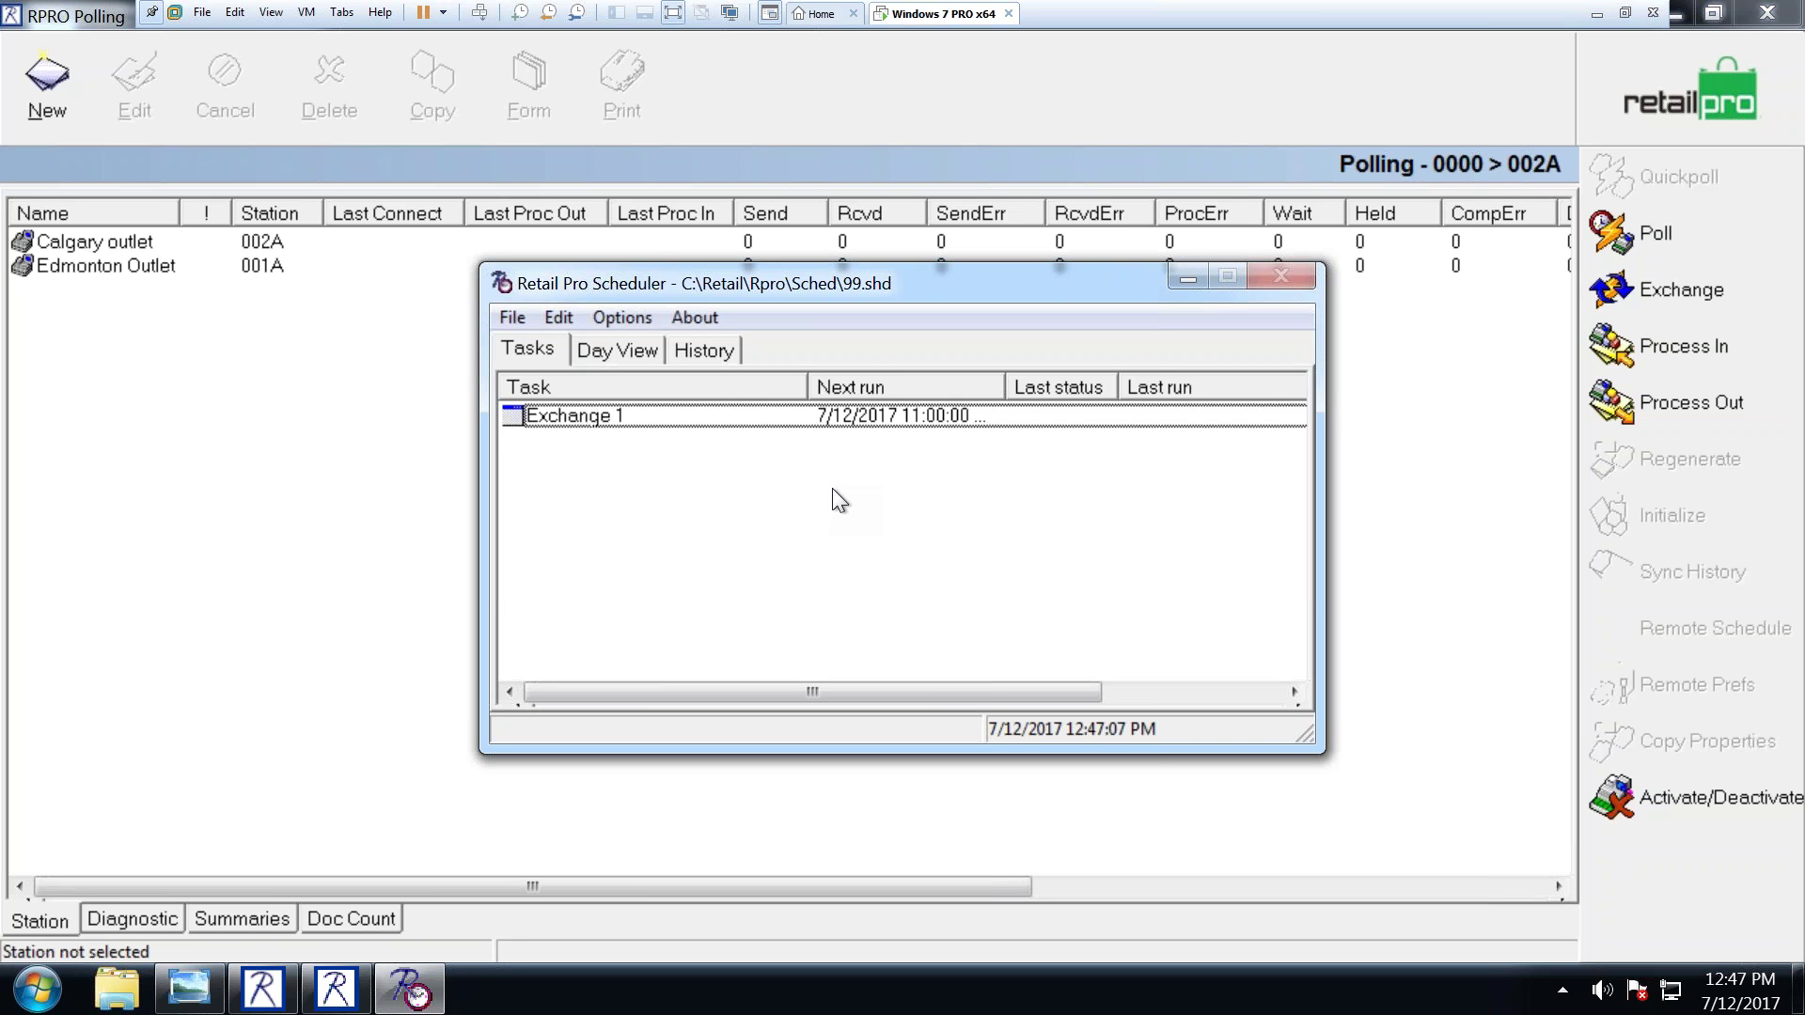
Step: View the run history of the Exchange 1 task, and return to the task list
left_click(701, 351)
left_click(609, 419)
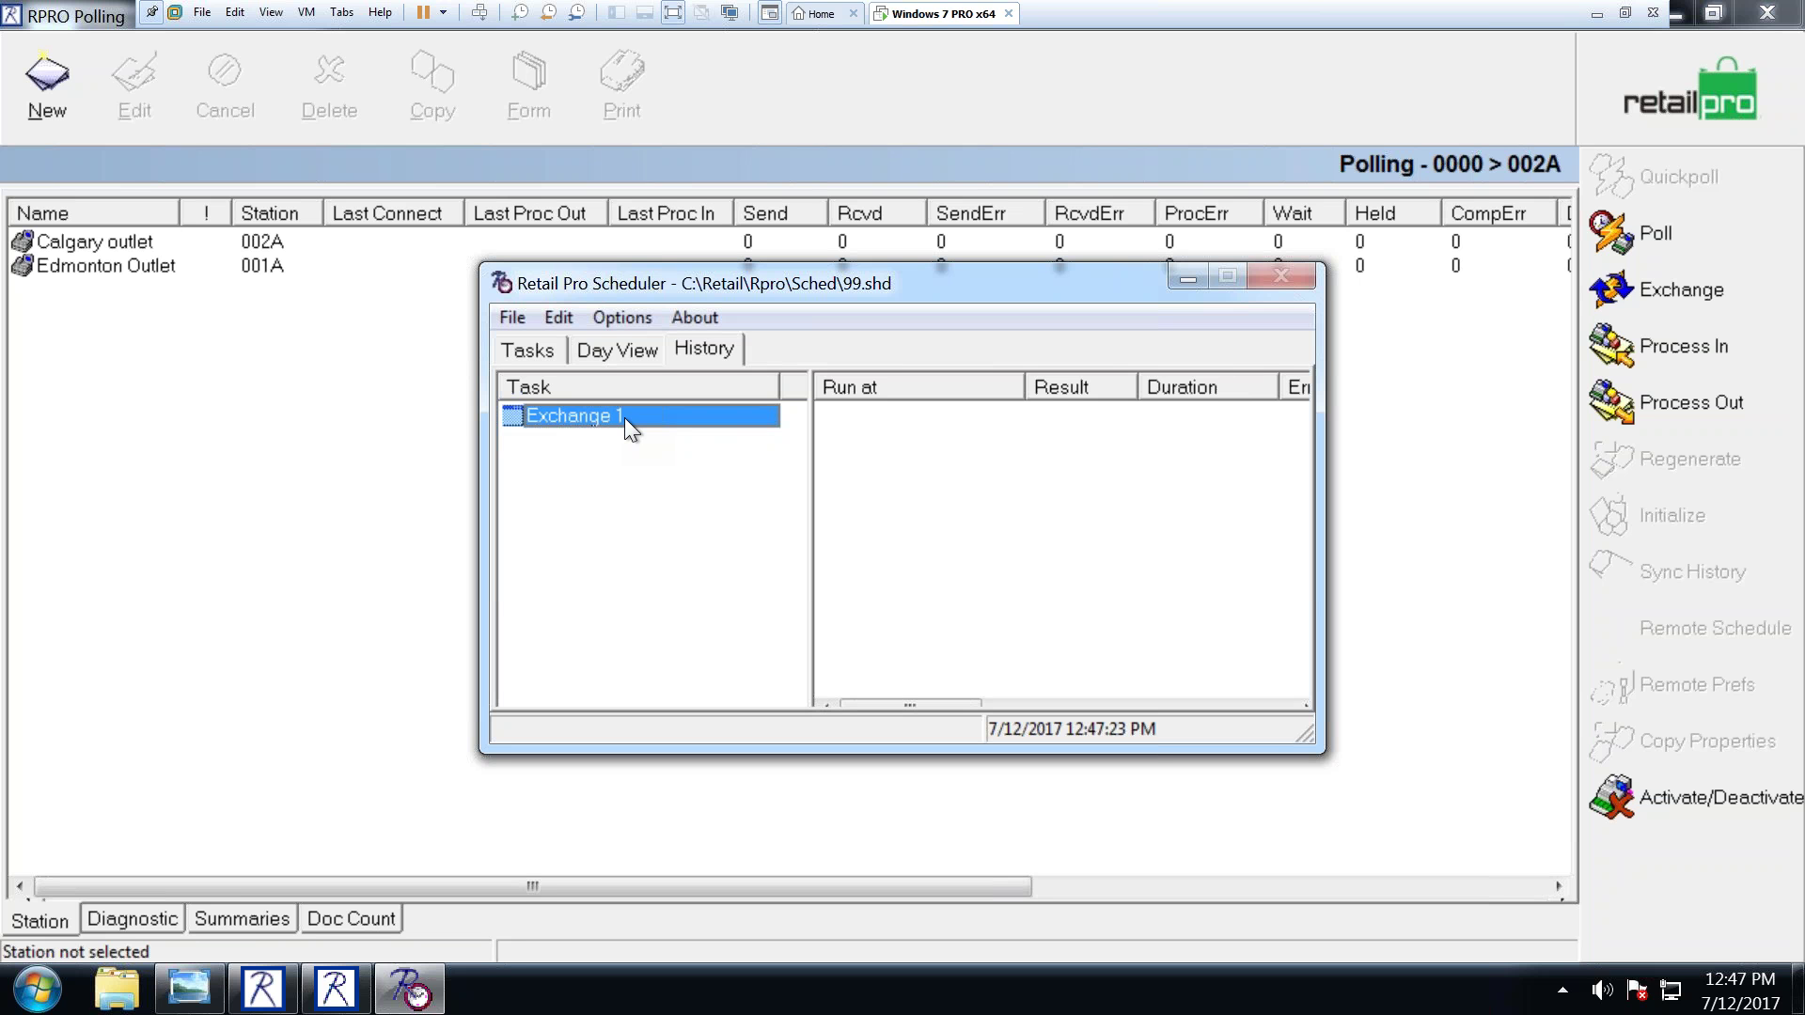
left_click(519, 354)
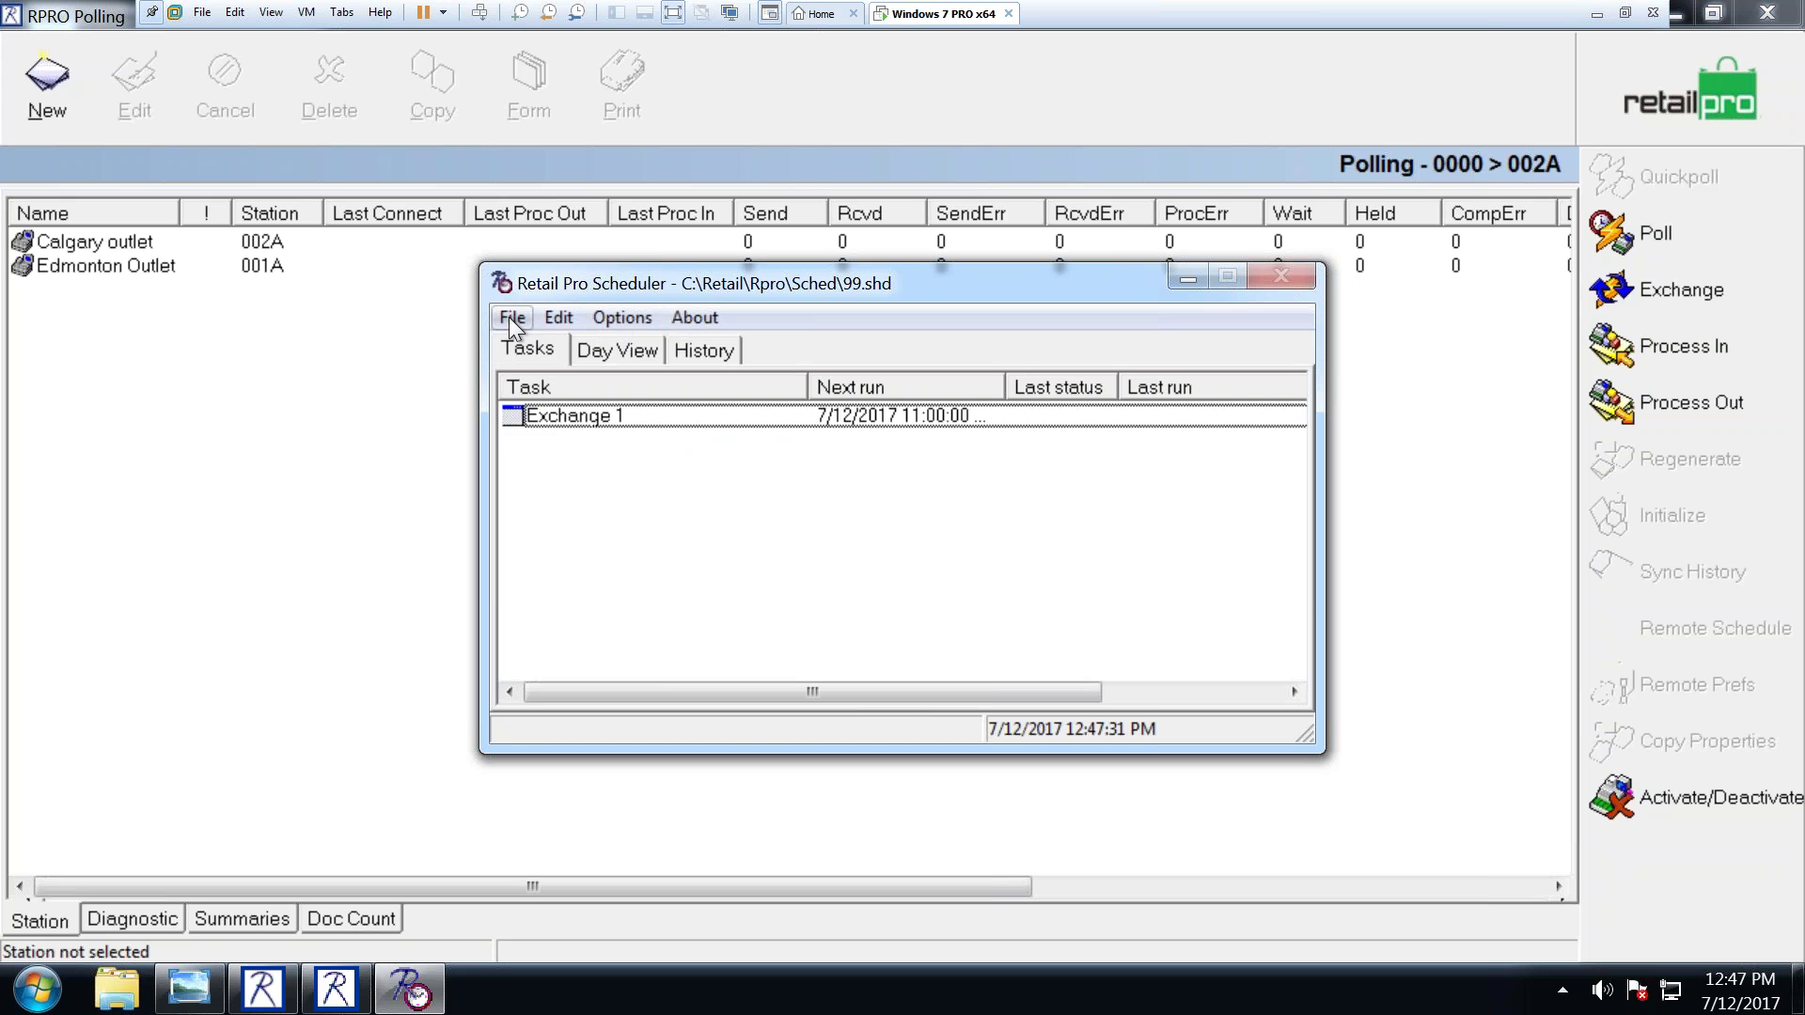
Step: Look over the general Poll options, dismiss them, and put the Scheduler window away
left_click(1664, 239)
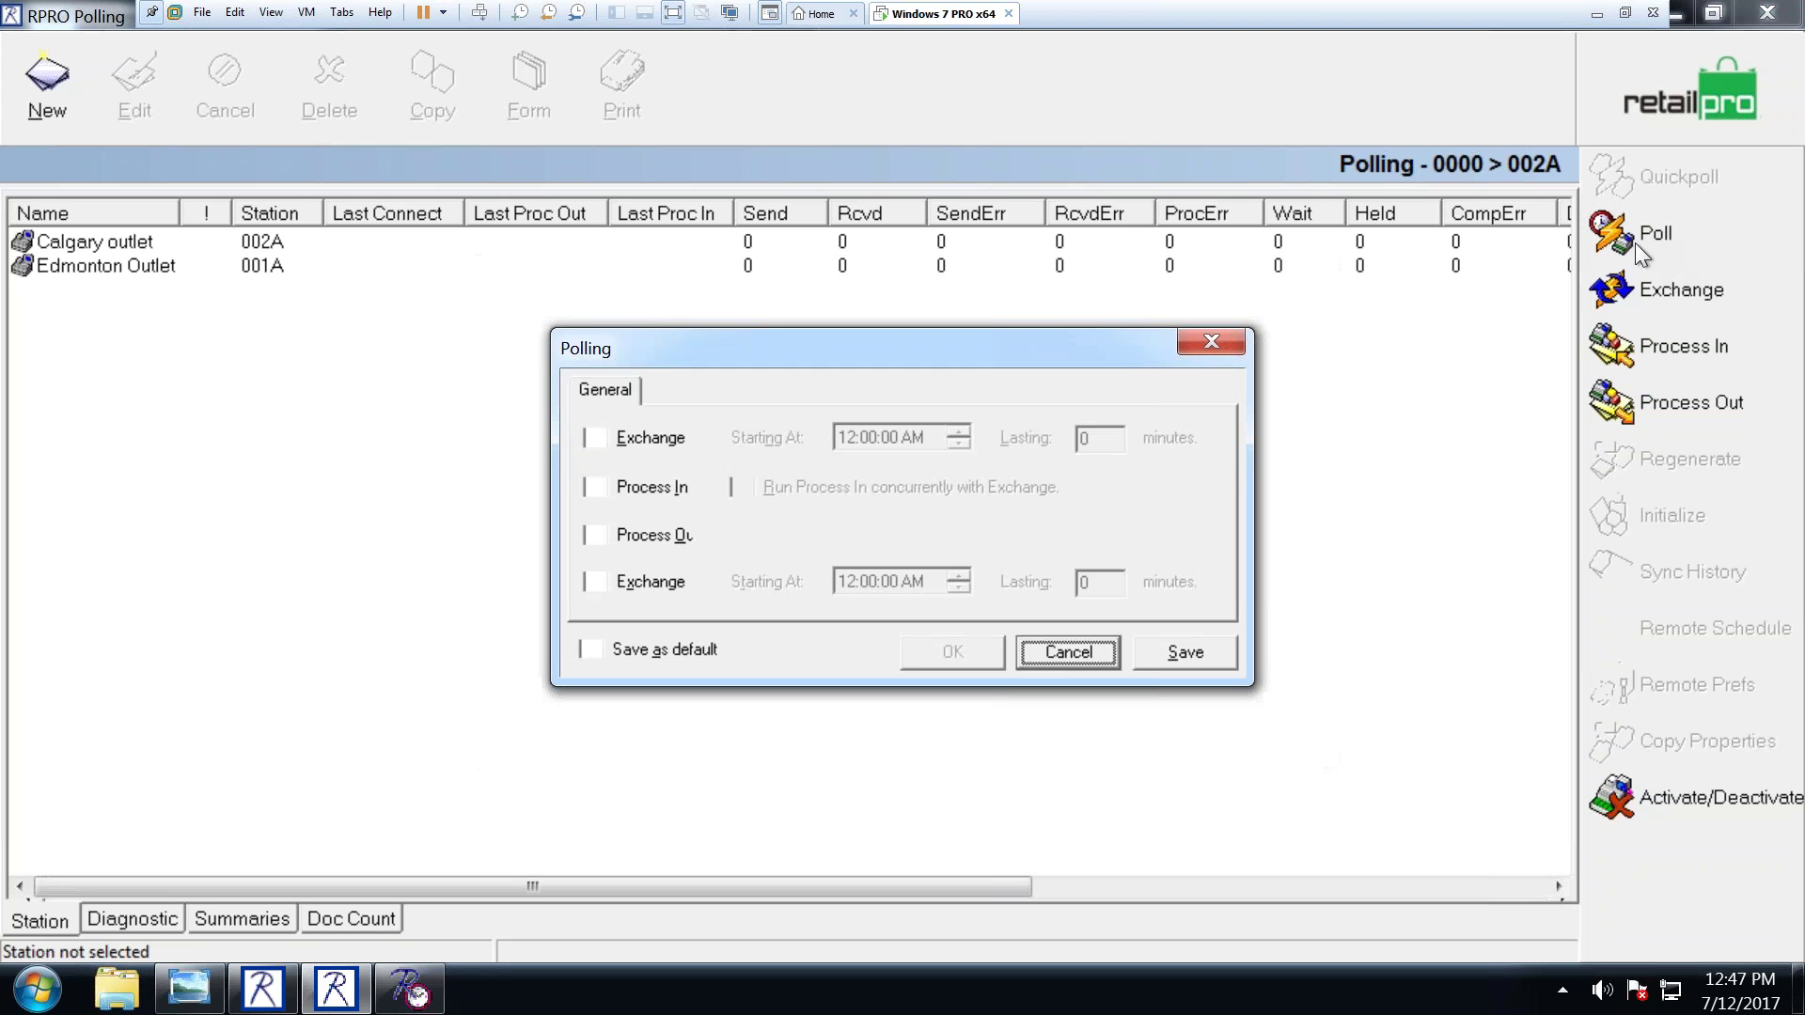
left_click(1189, 651)
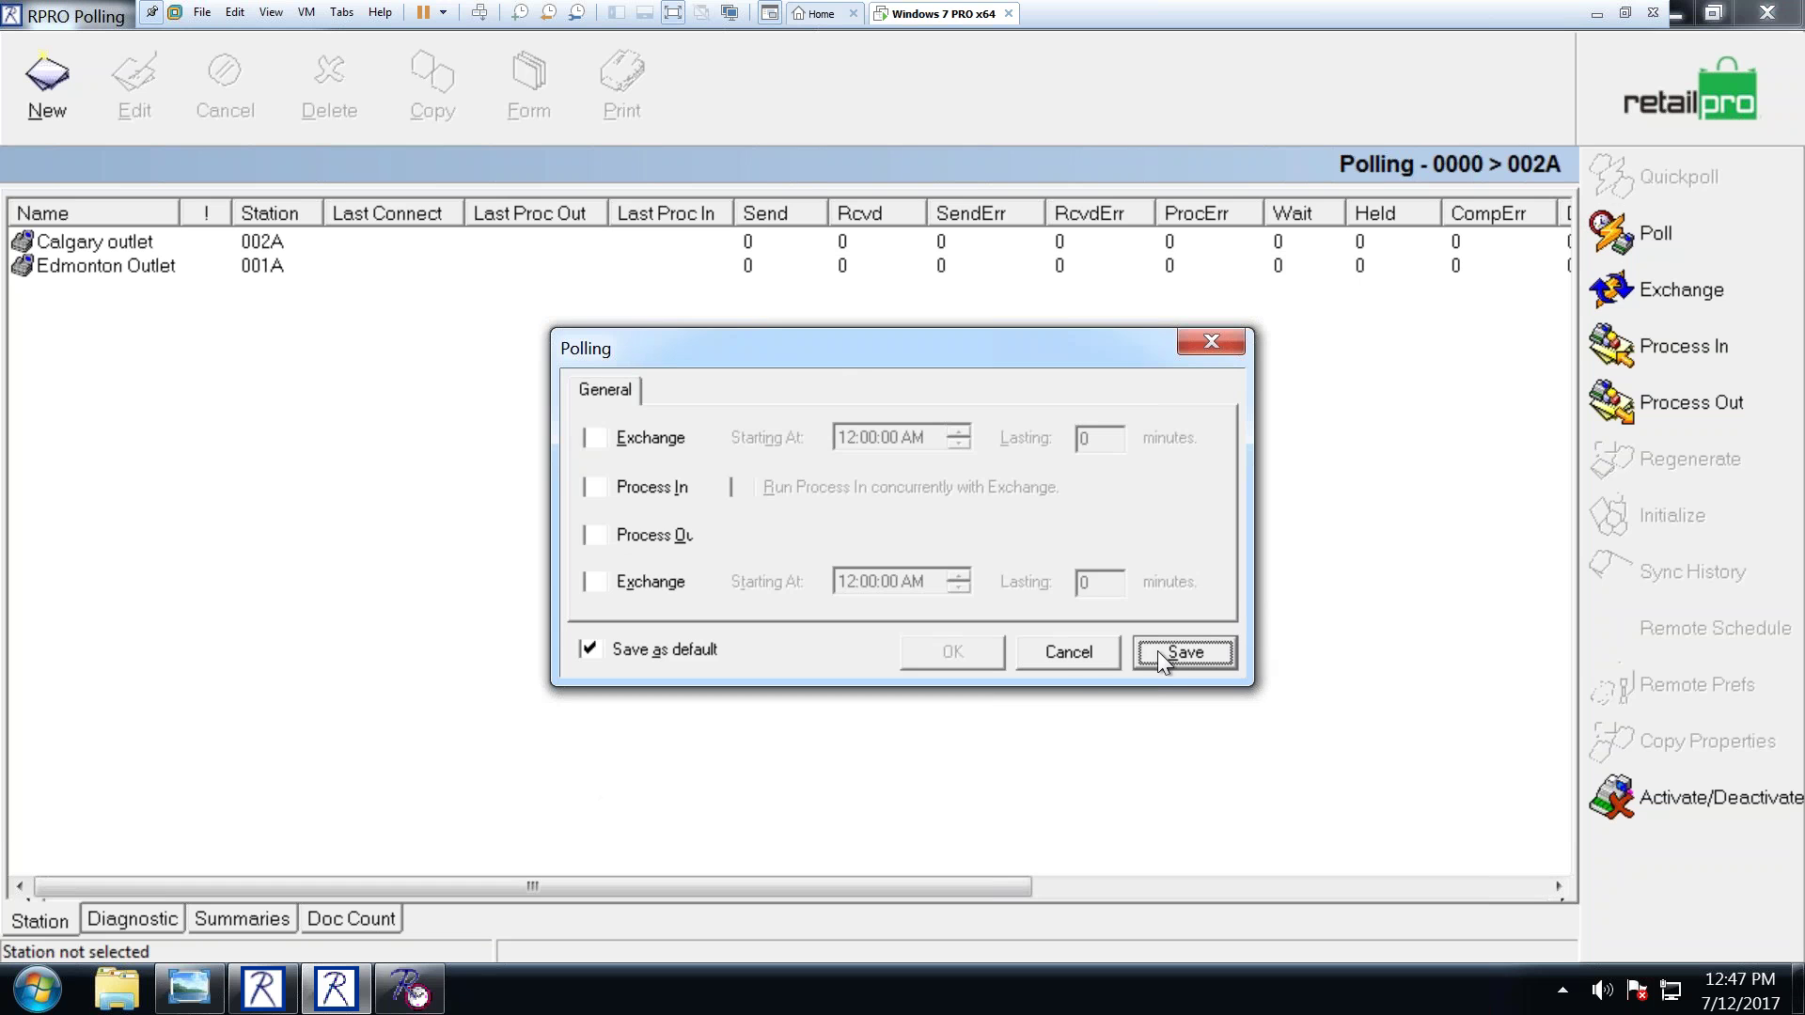
left_click(1081, 652)
left_click(408, 989)
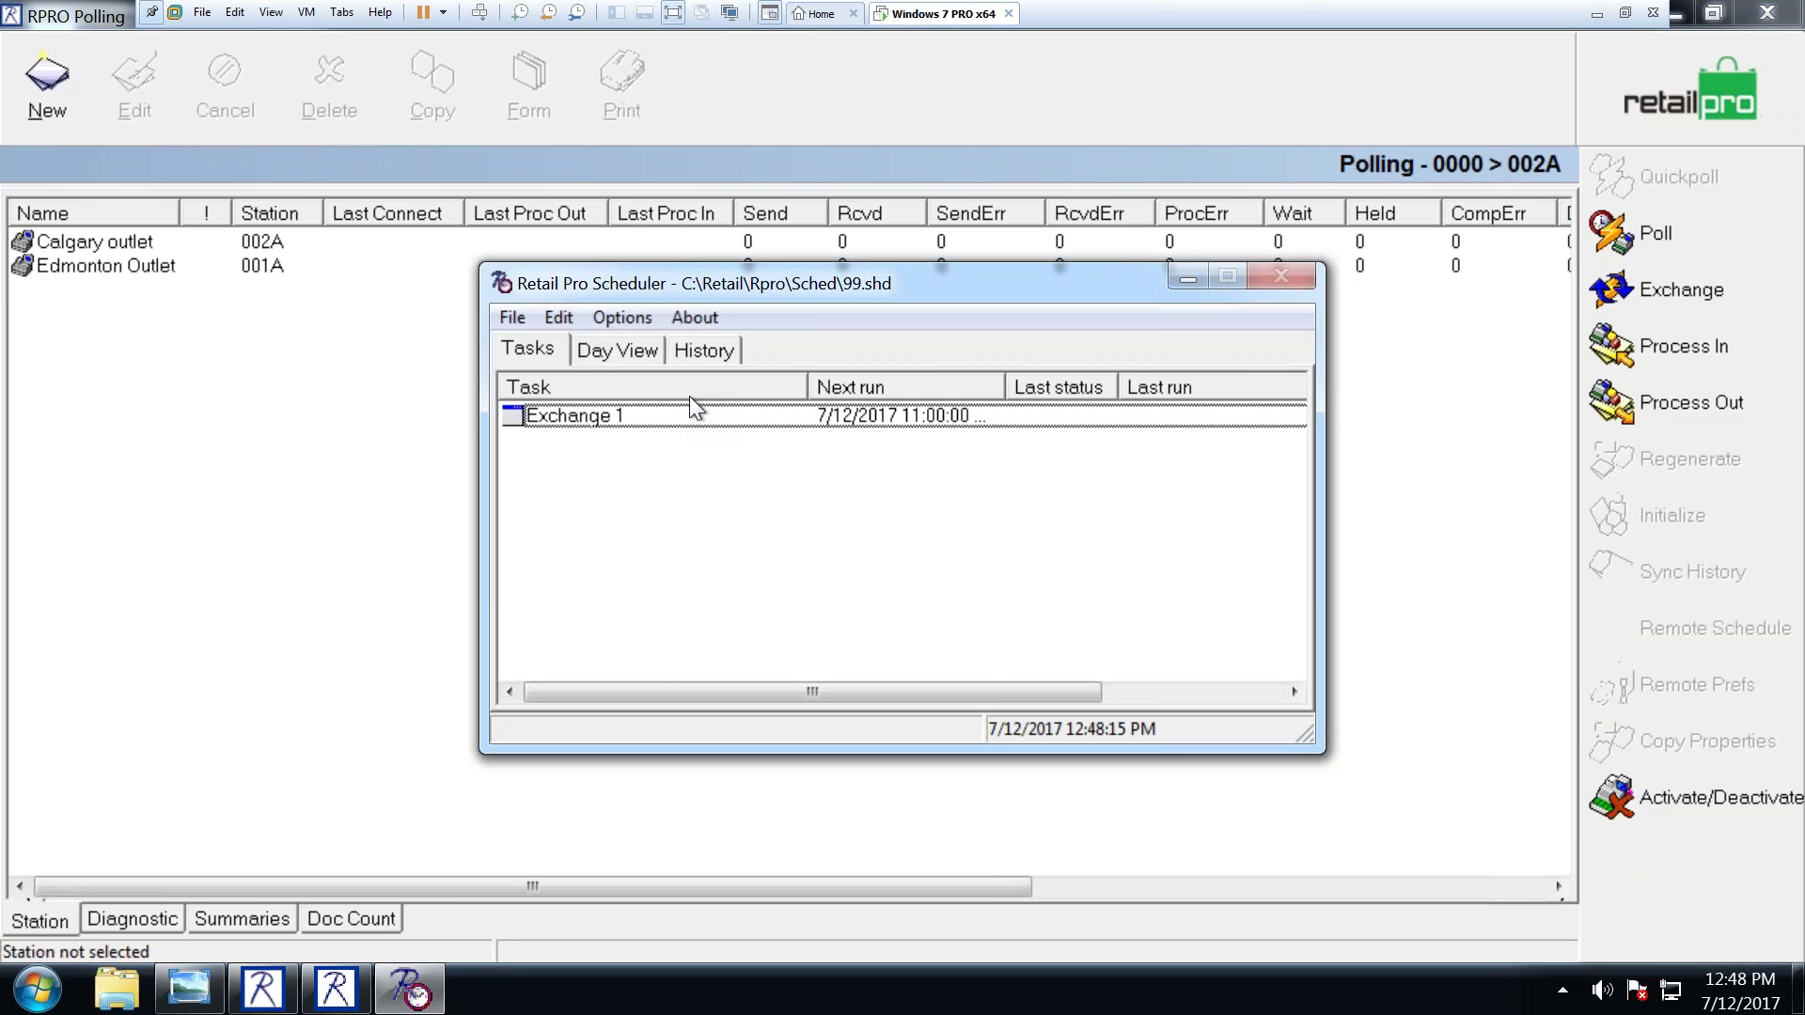
left_click(1187, 279)
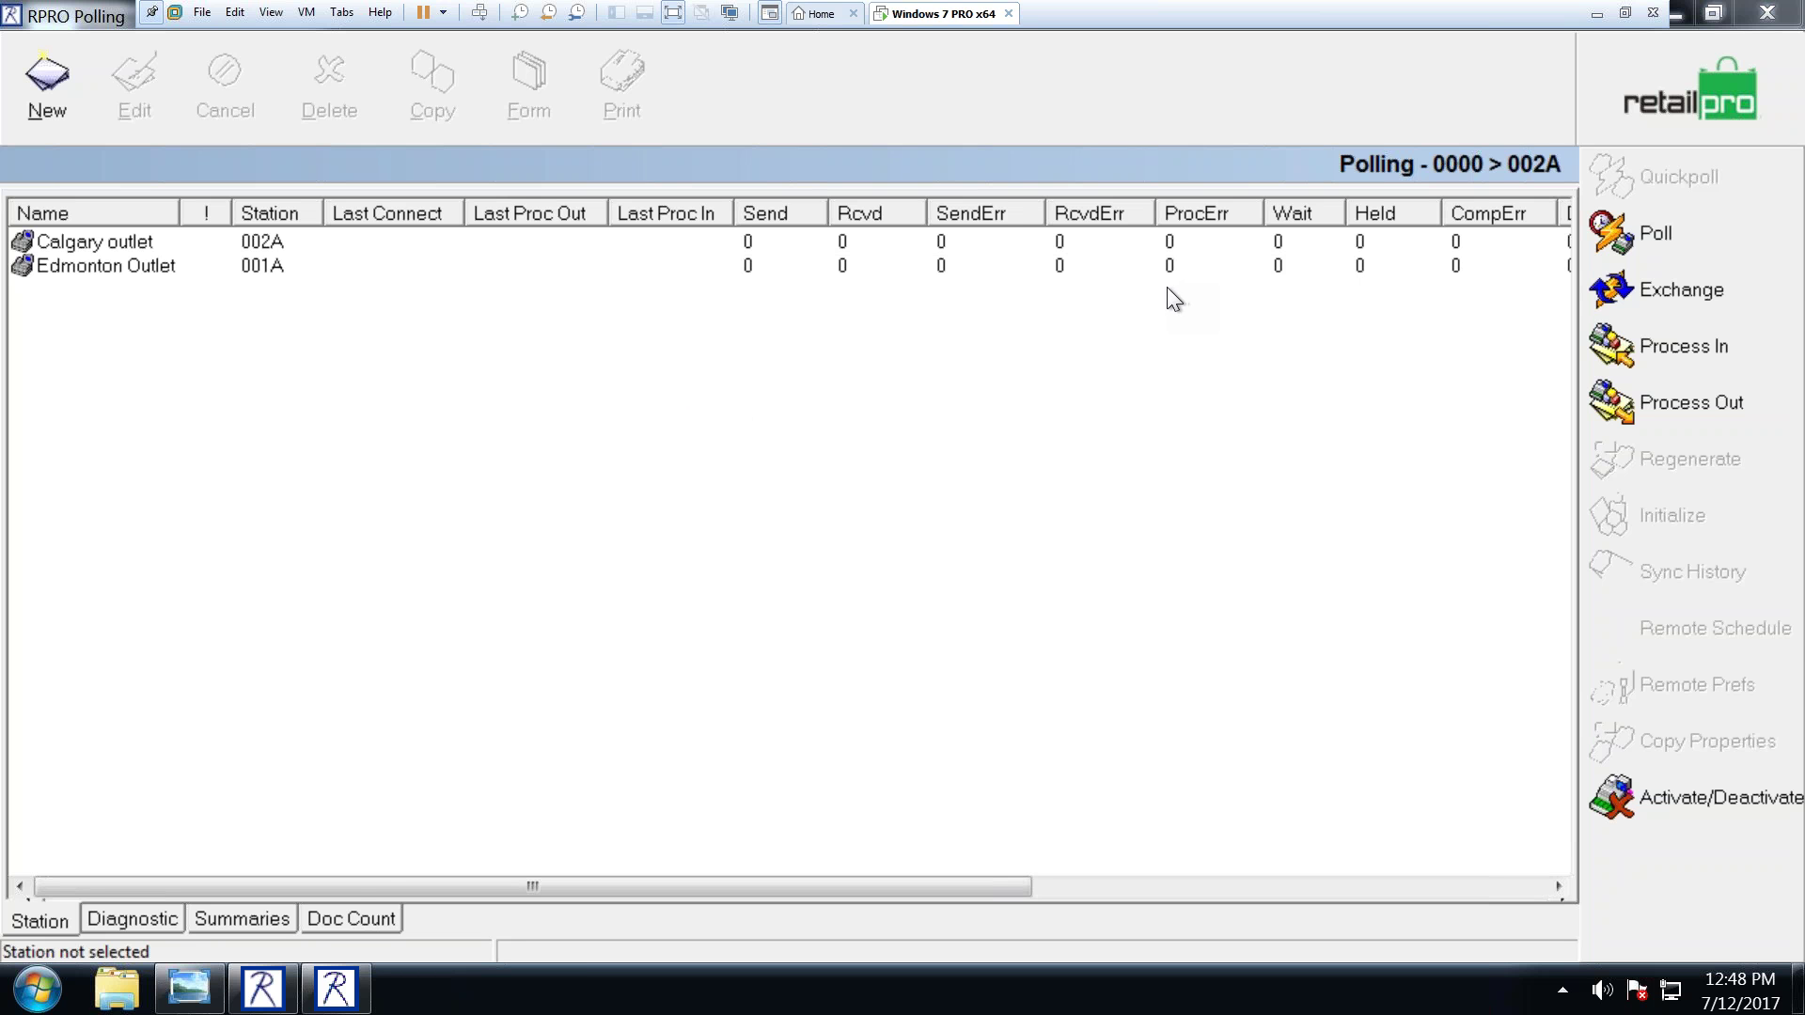
Step: Check the user information in the main Retail Pro window, and return to the Polling window
left_click(264, 987)
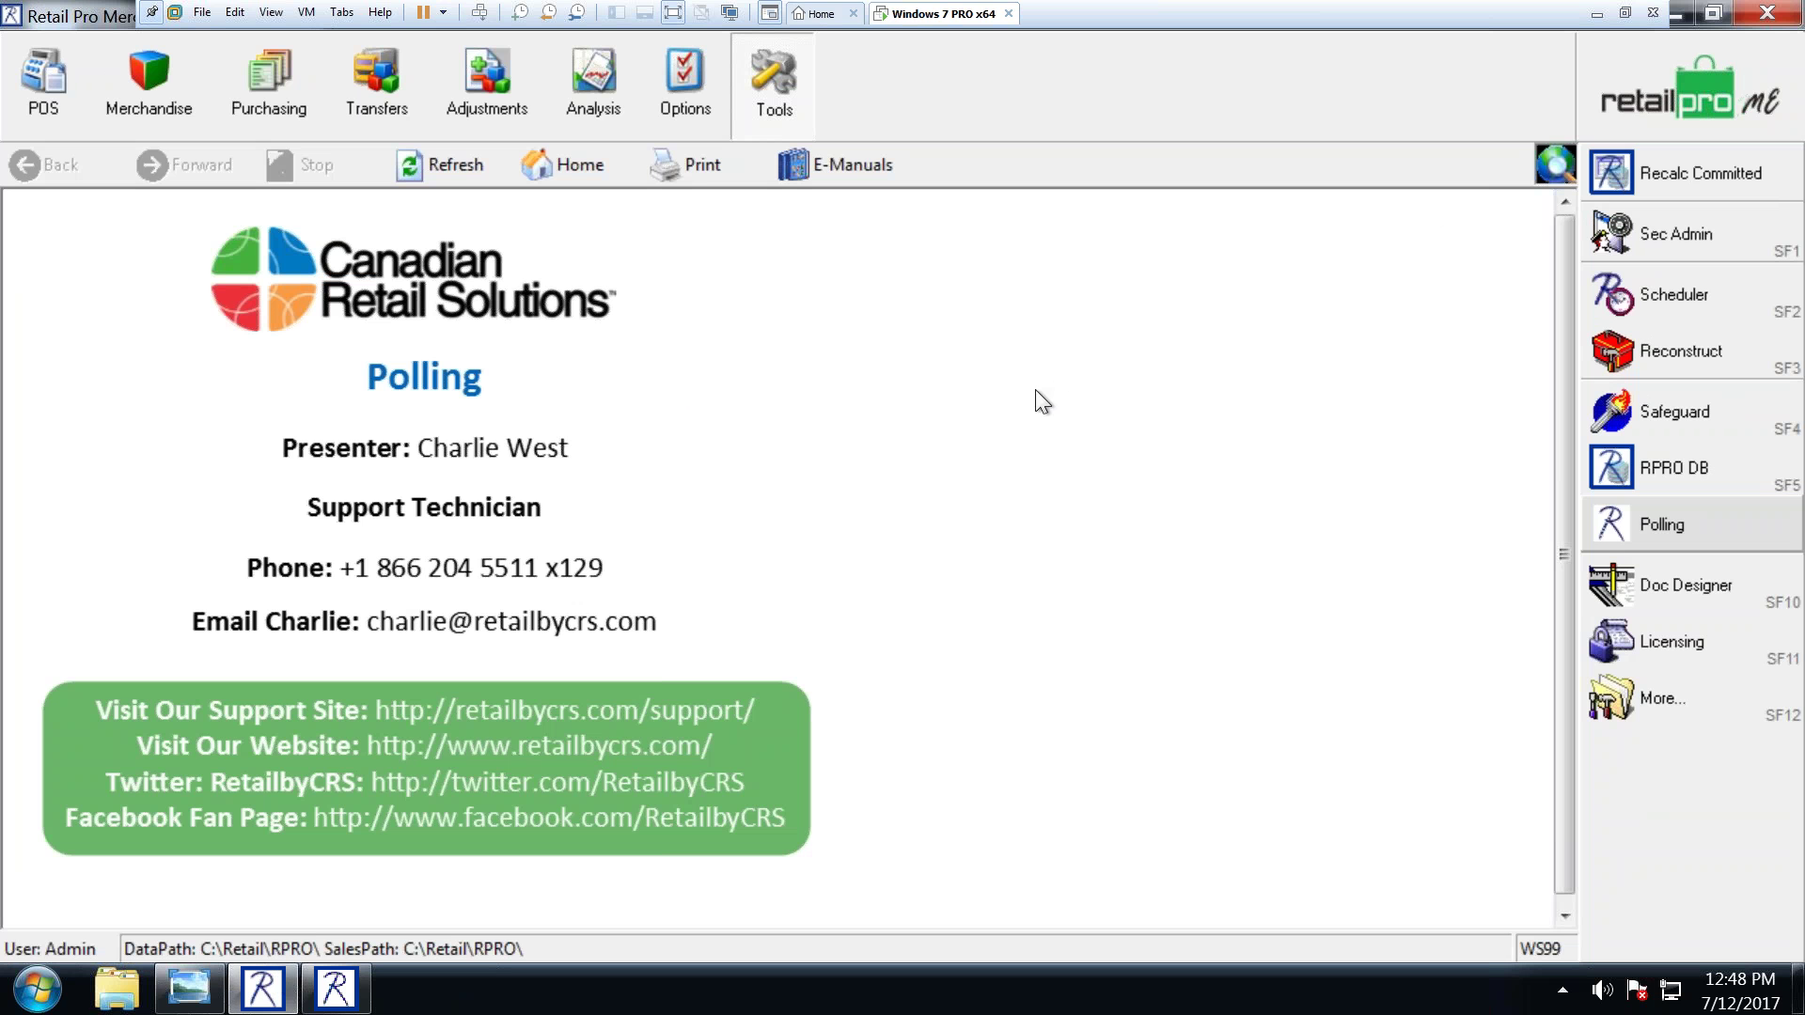
left_click(677, 98)
left_click(1683, 412)
left_click(1076, 804)
left_click(336, 987)
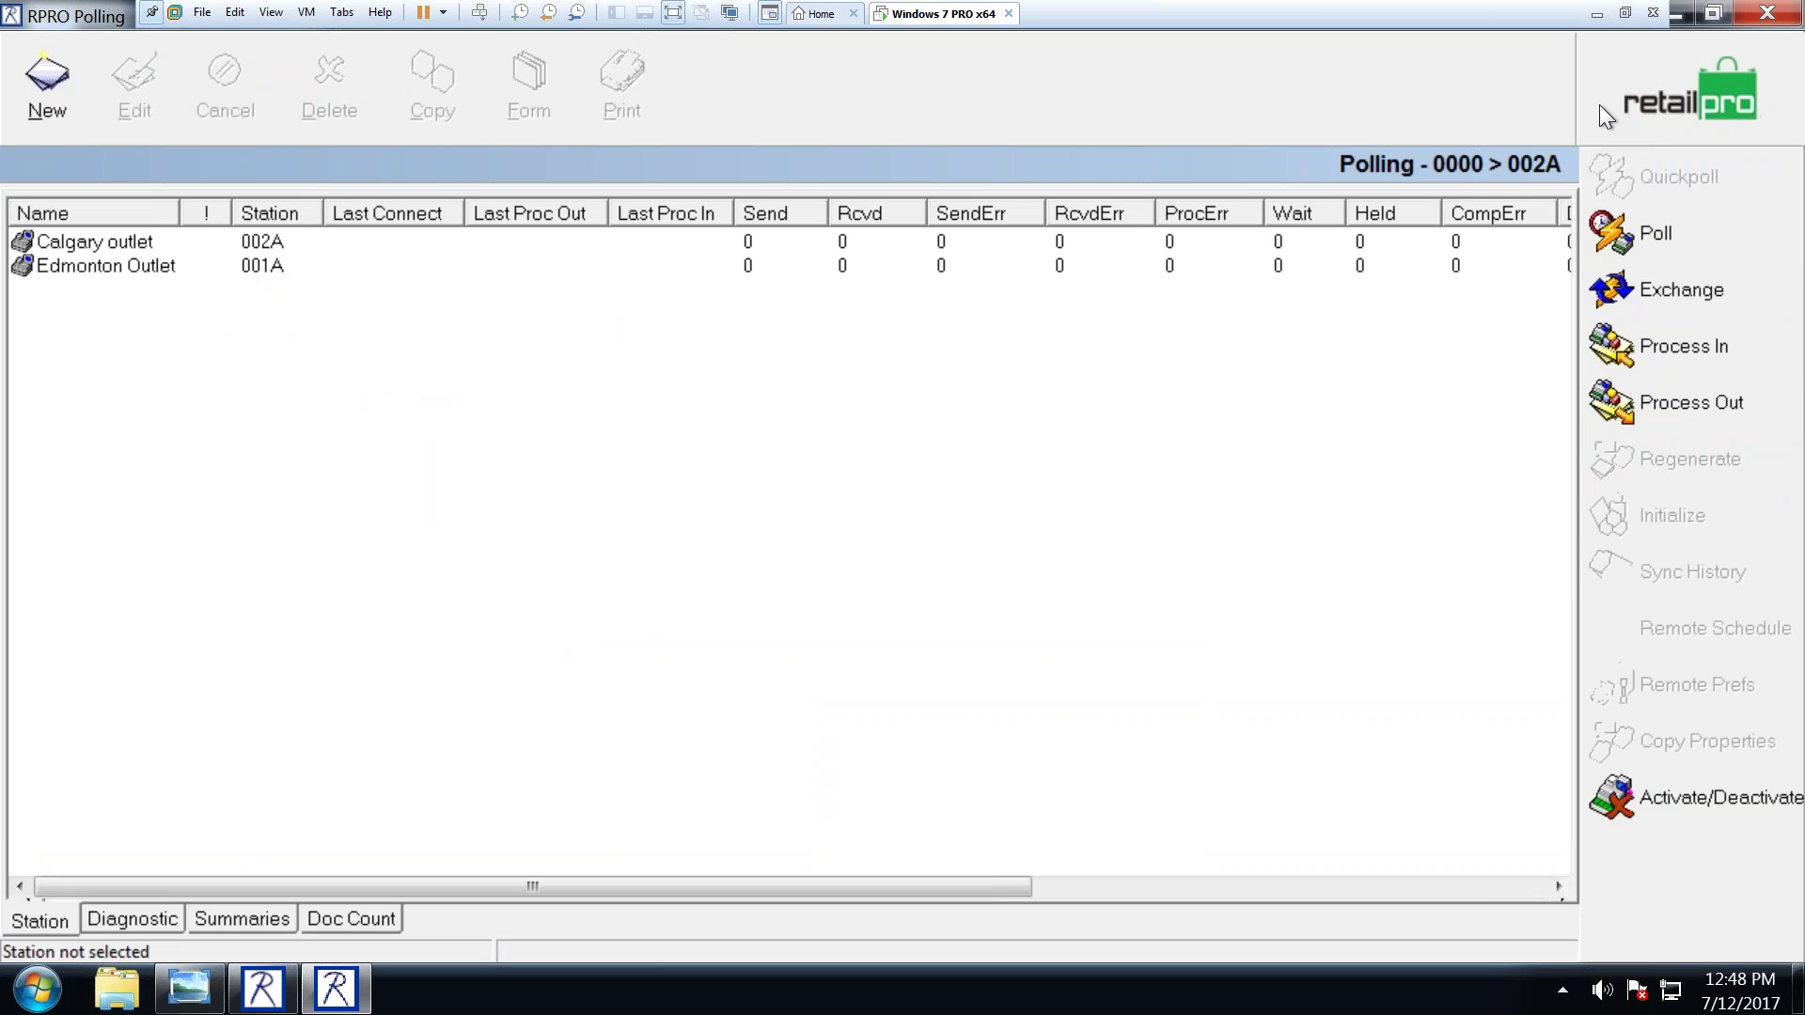
Step: Exit the Licensing utility and open Physical Inventory from Retail Pro's additional tools
left_click(263, 987)
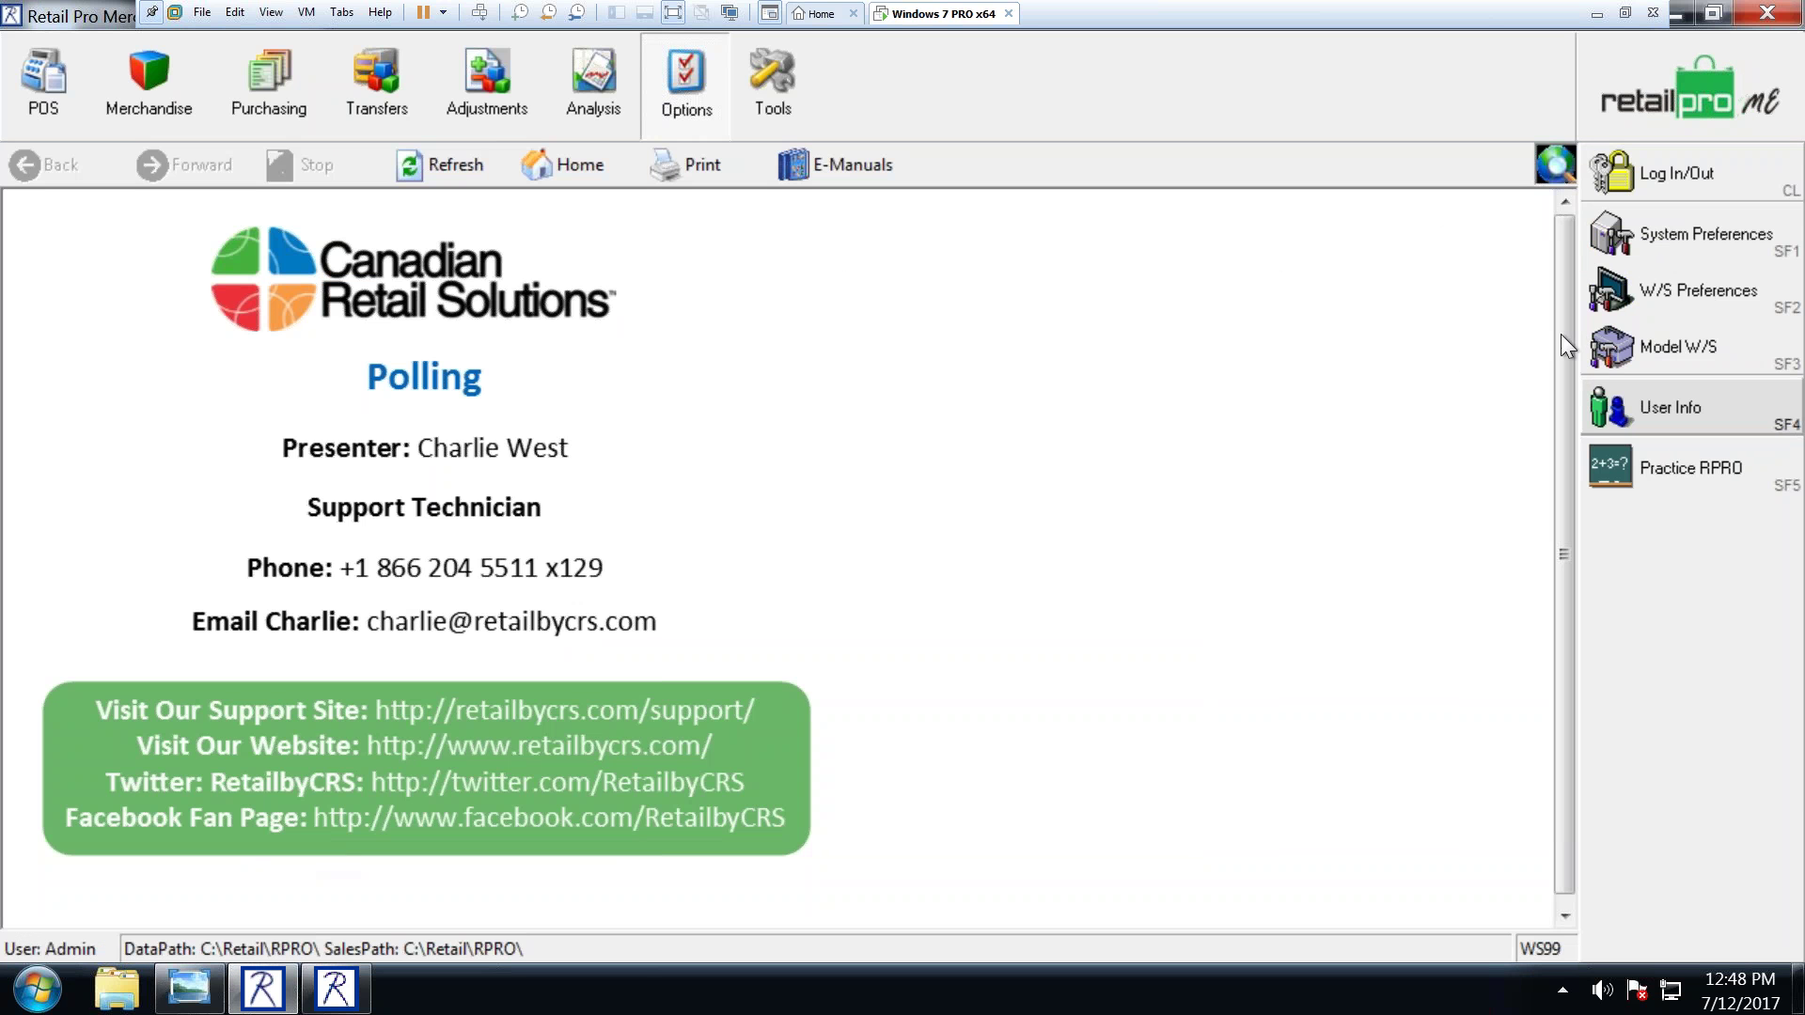
left_click(793, 113)
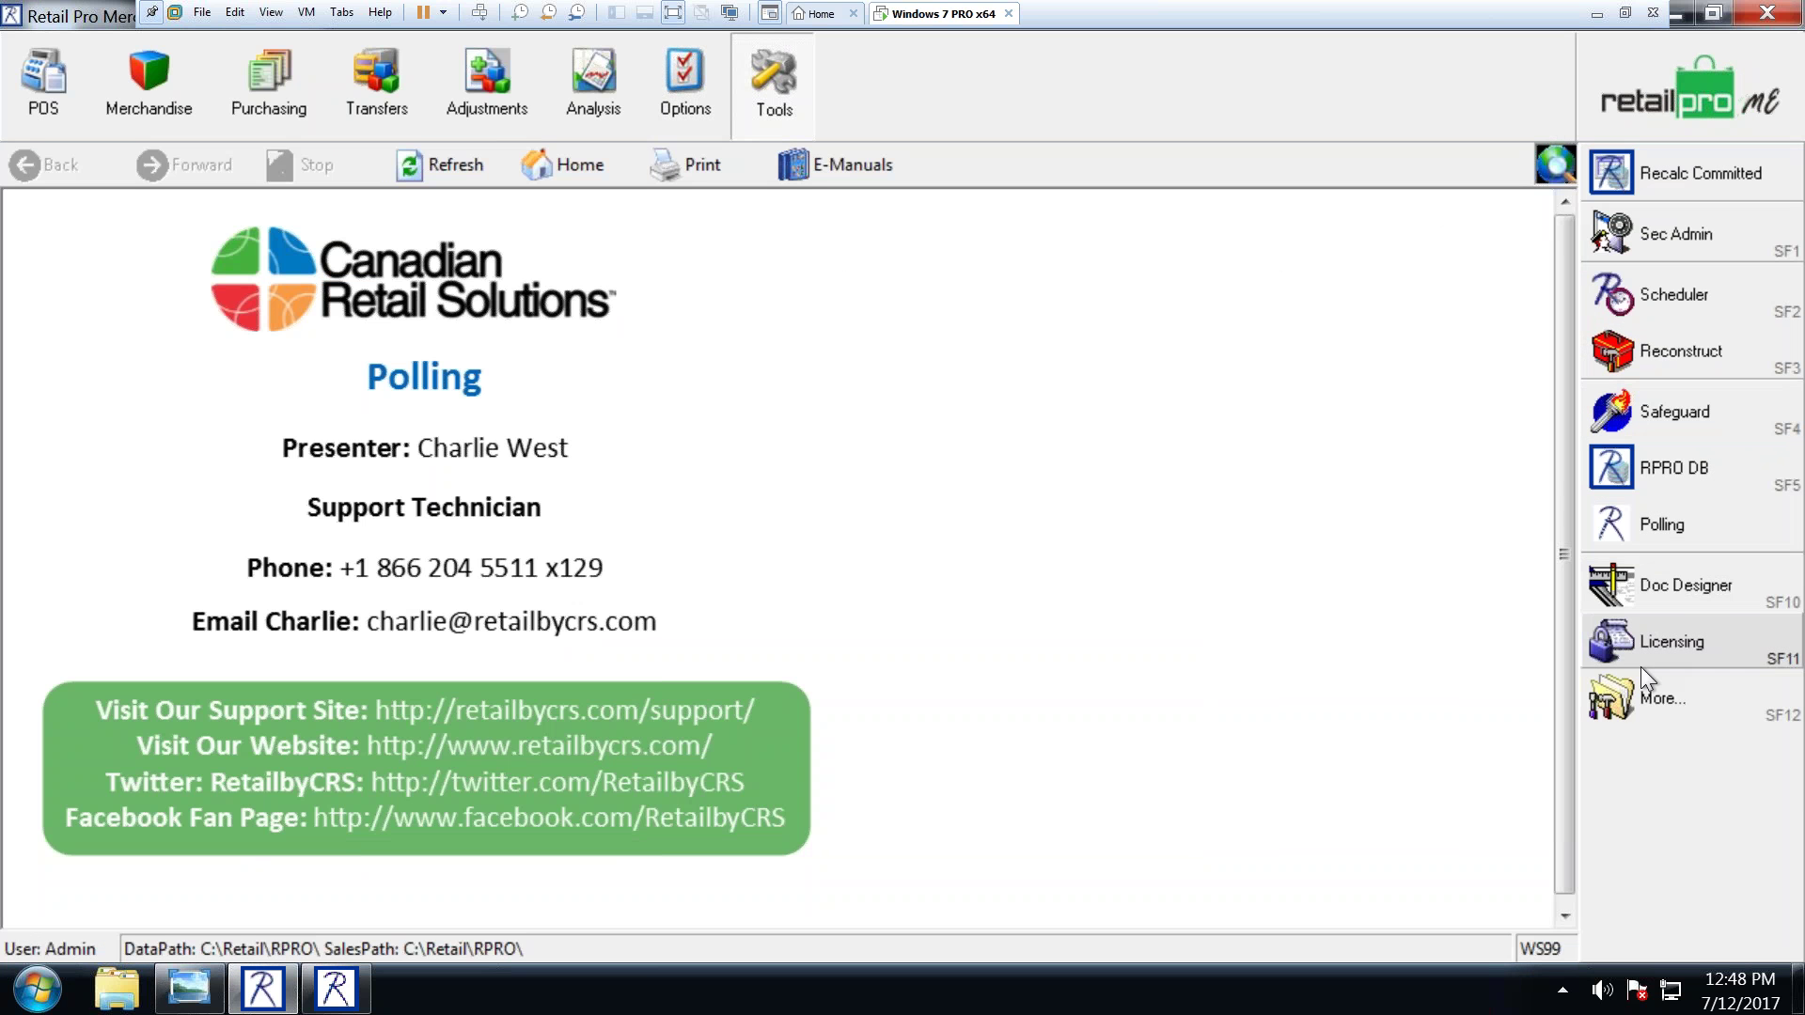
left_click(1613, 705)
double_click(870, 487)
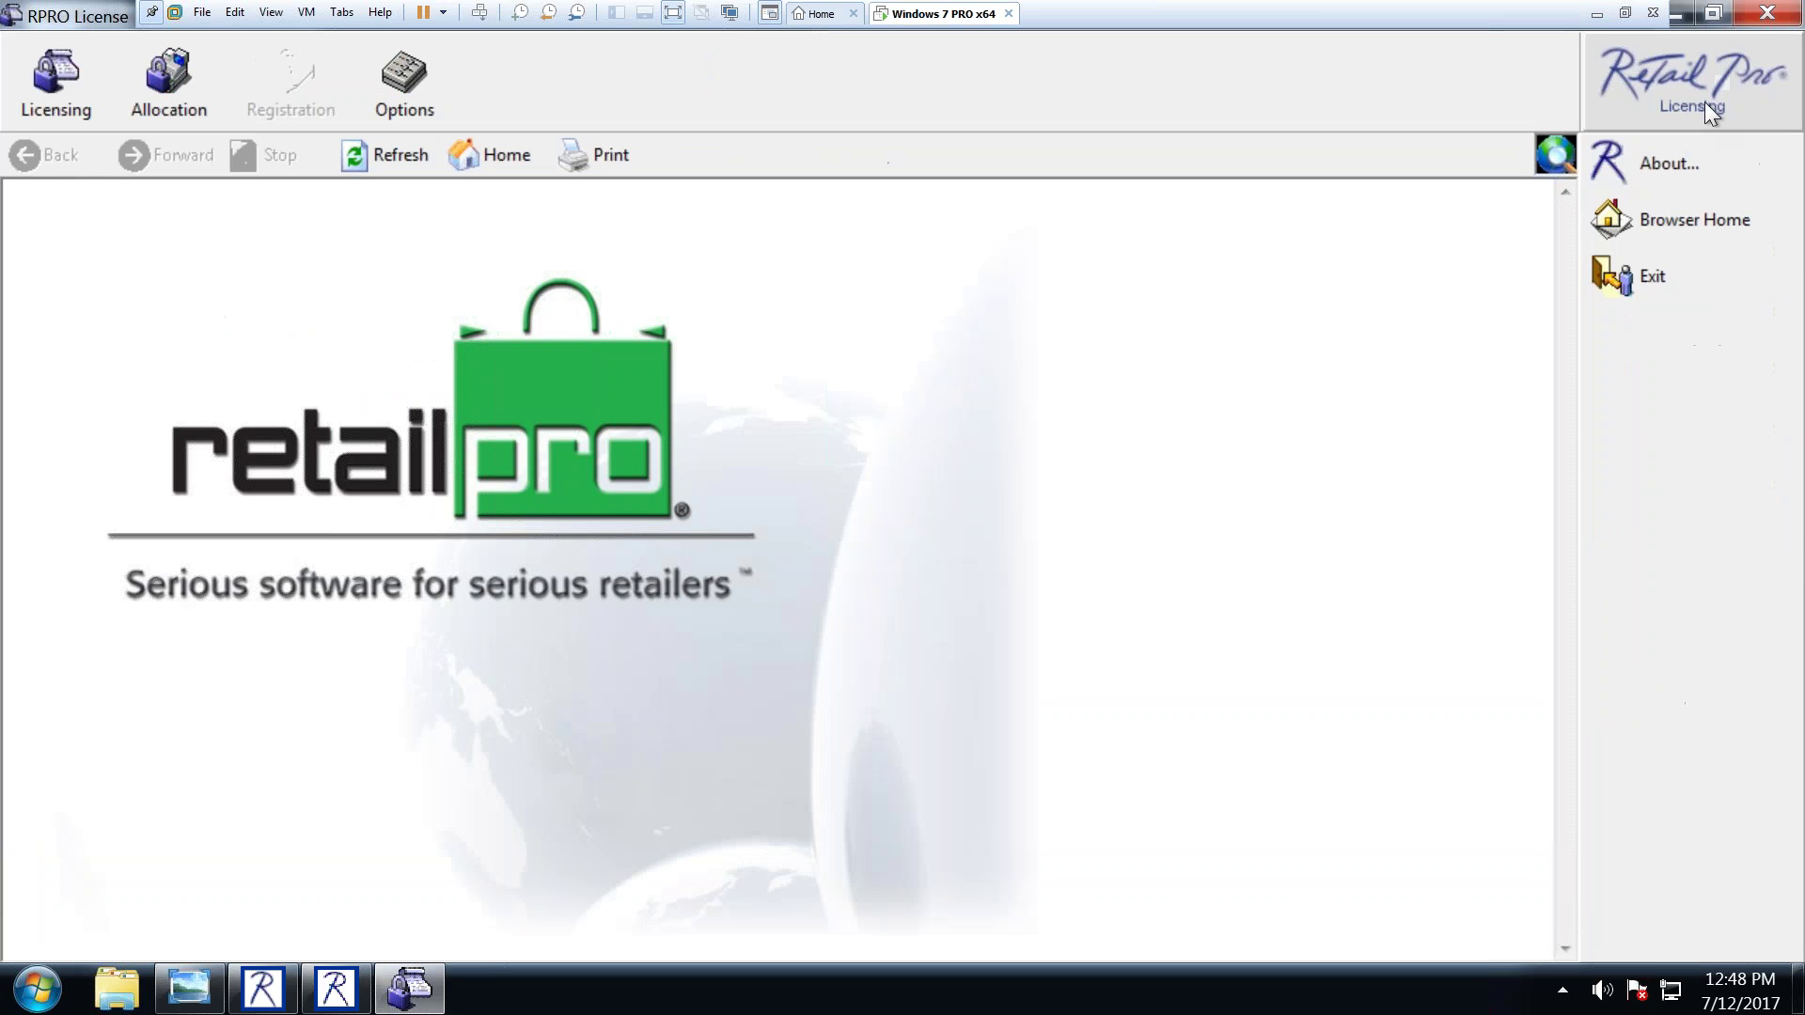
key("Escape")
left_click(930, 594)
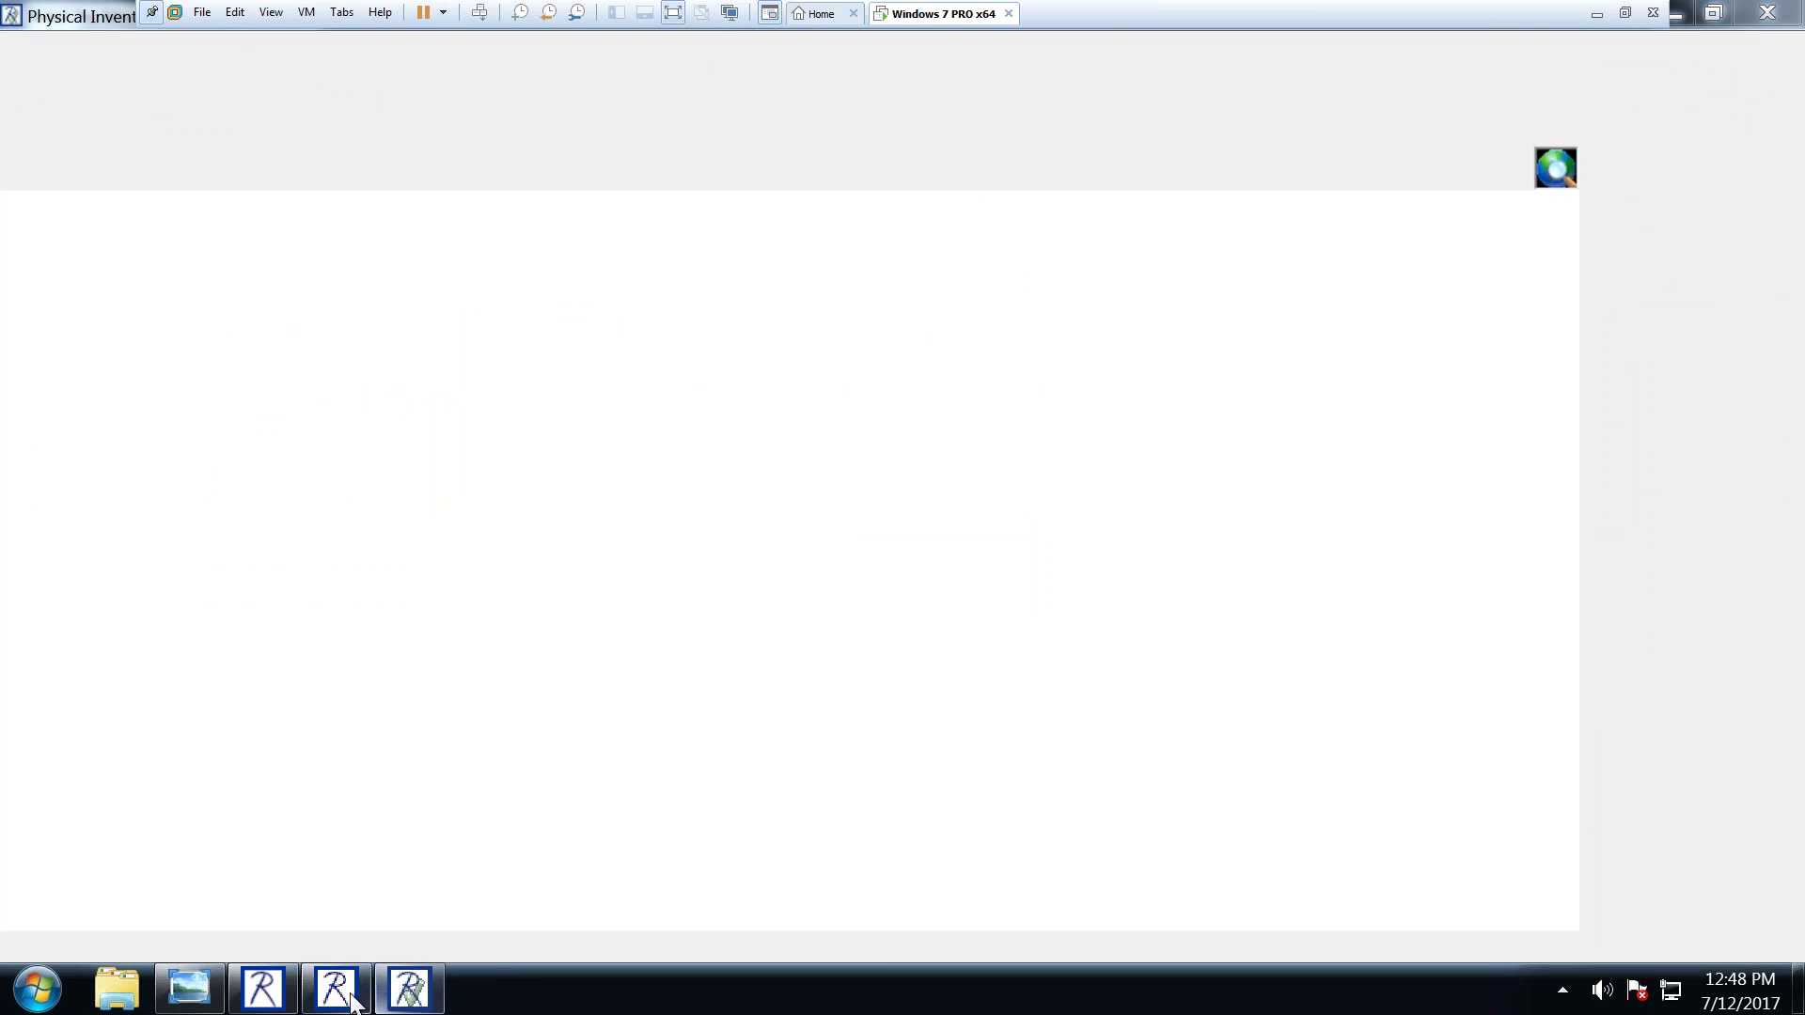
left_click(82, 126)
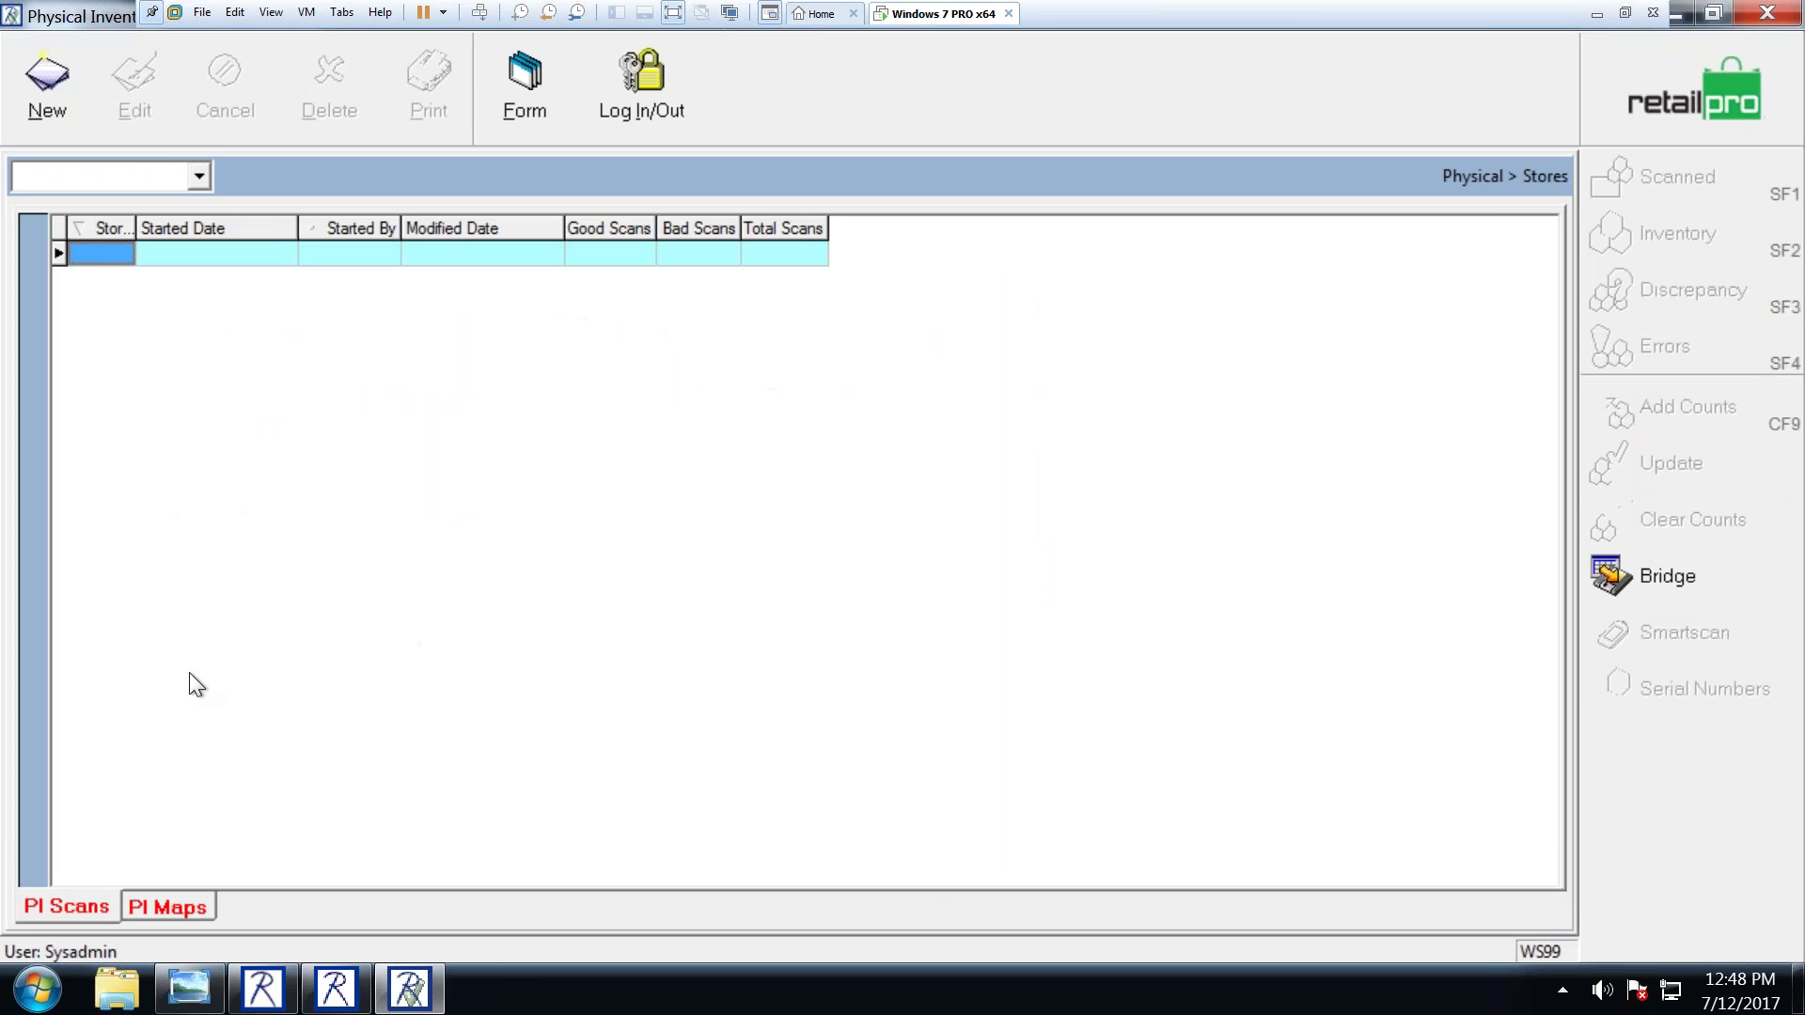
Step: Examine which workstations are running Retail Pro in the User Information window, selecting workstation 99
left_click(263, 989)
left_click(668, 106)
left_click(1610, 401)
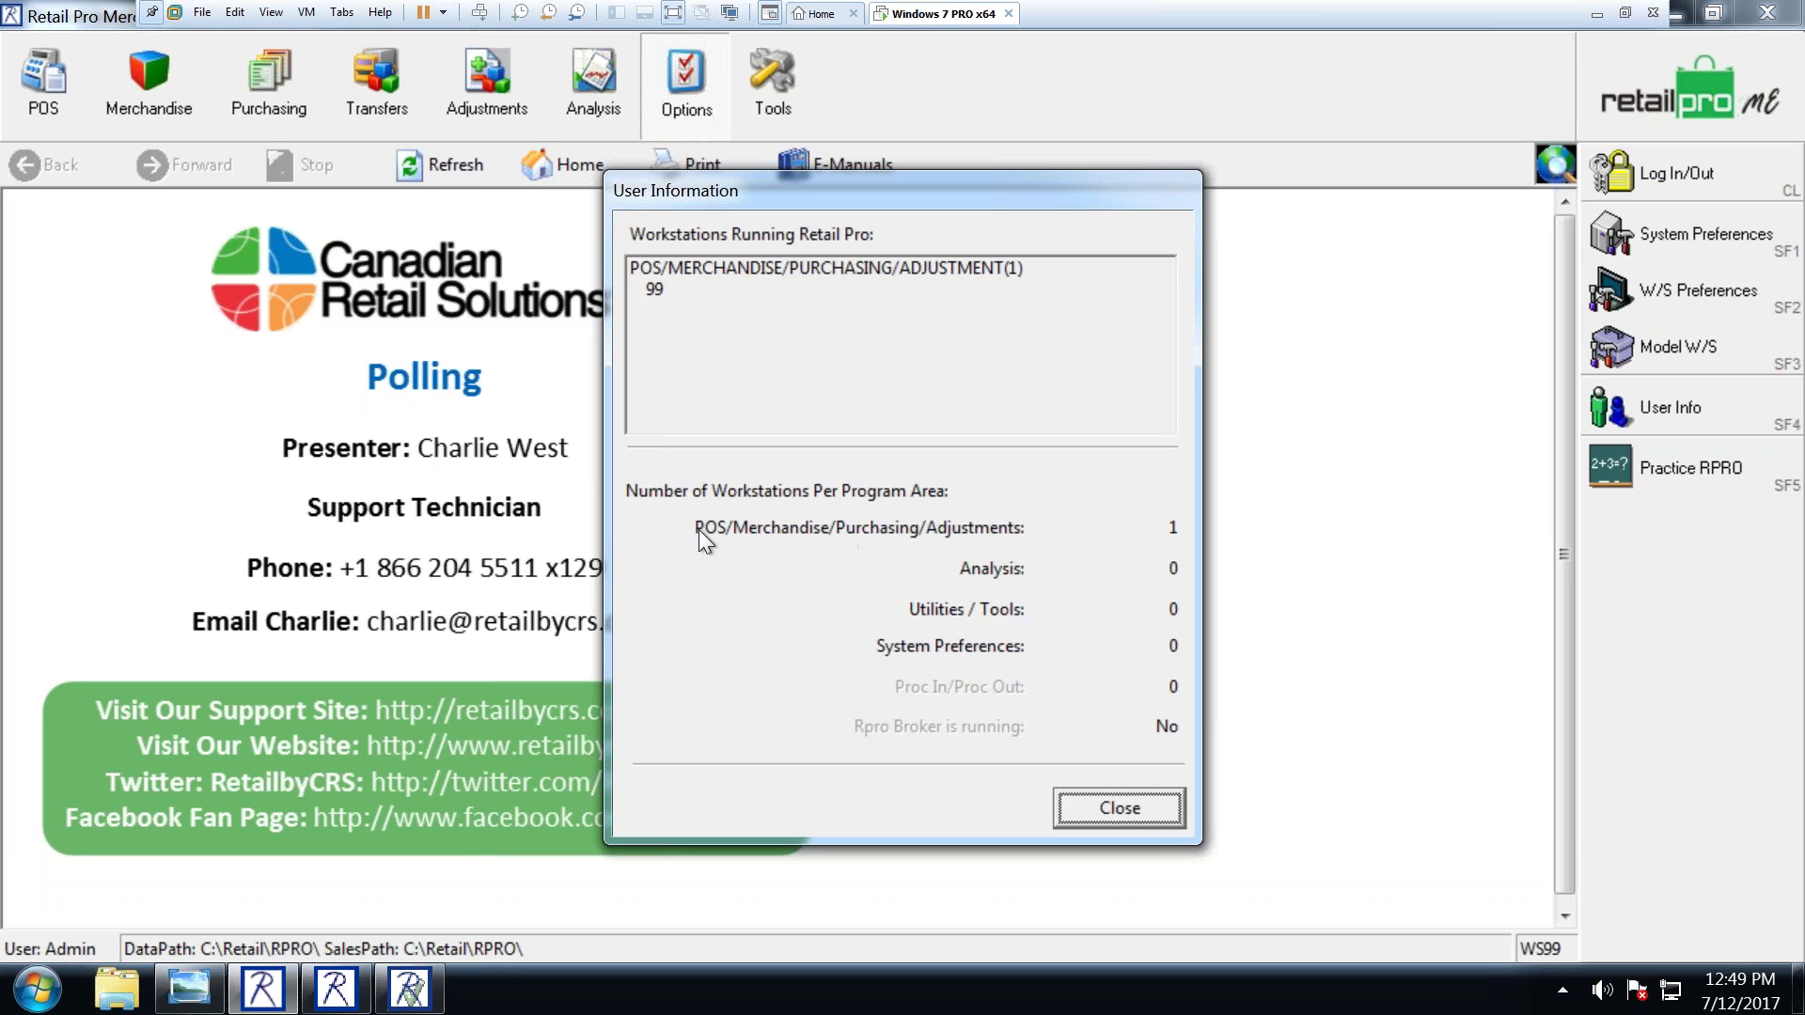
mouse_move(410, 997)
left_click(648, 288)
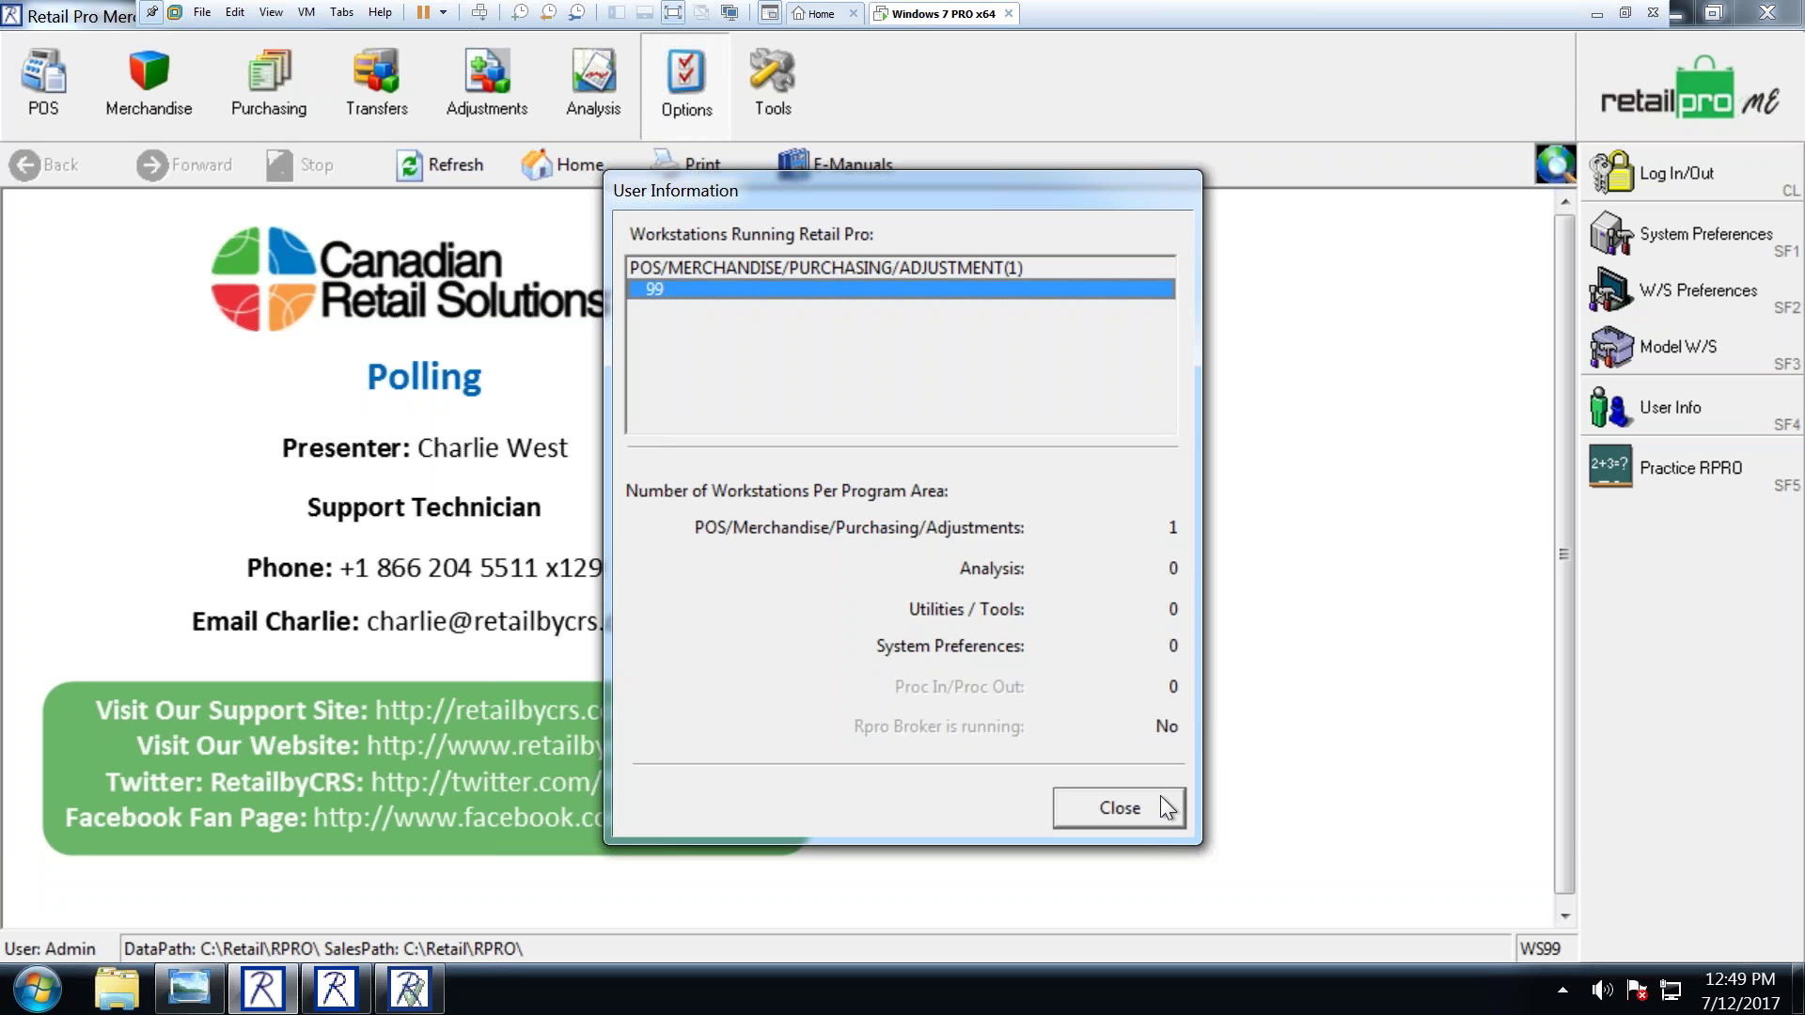
left_click(1119, 807)
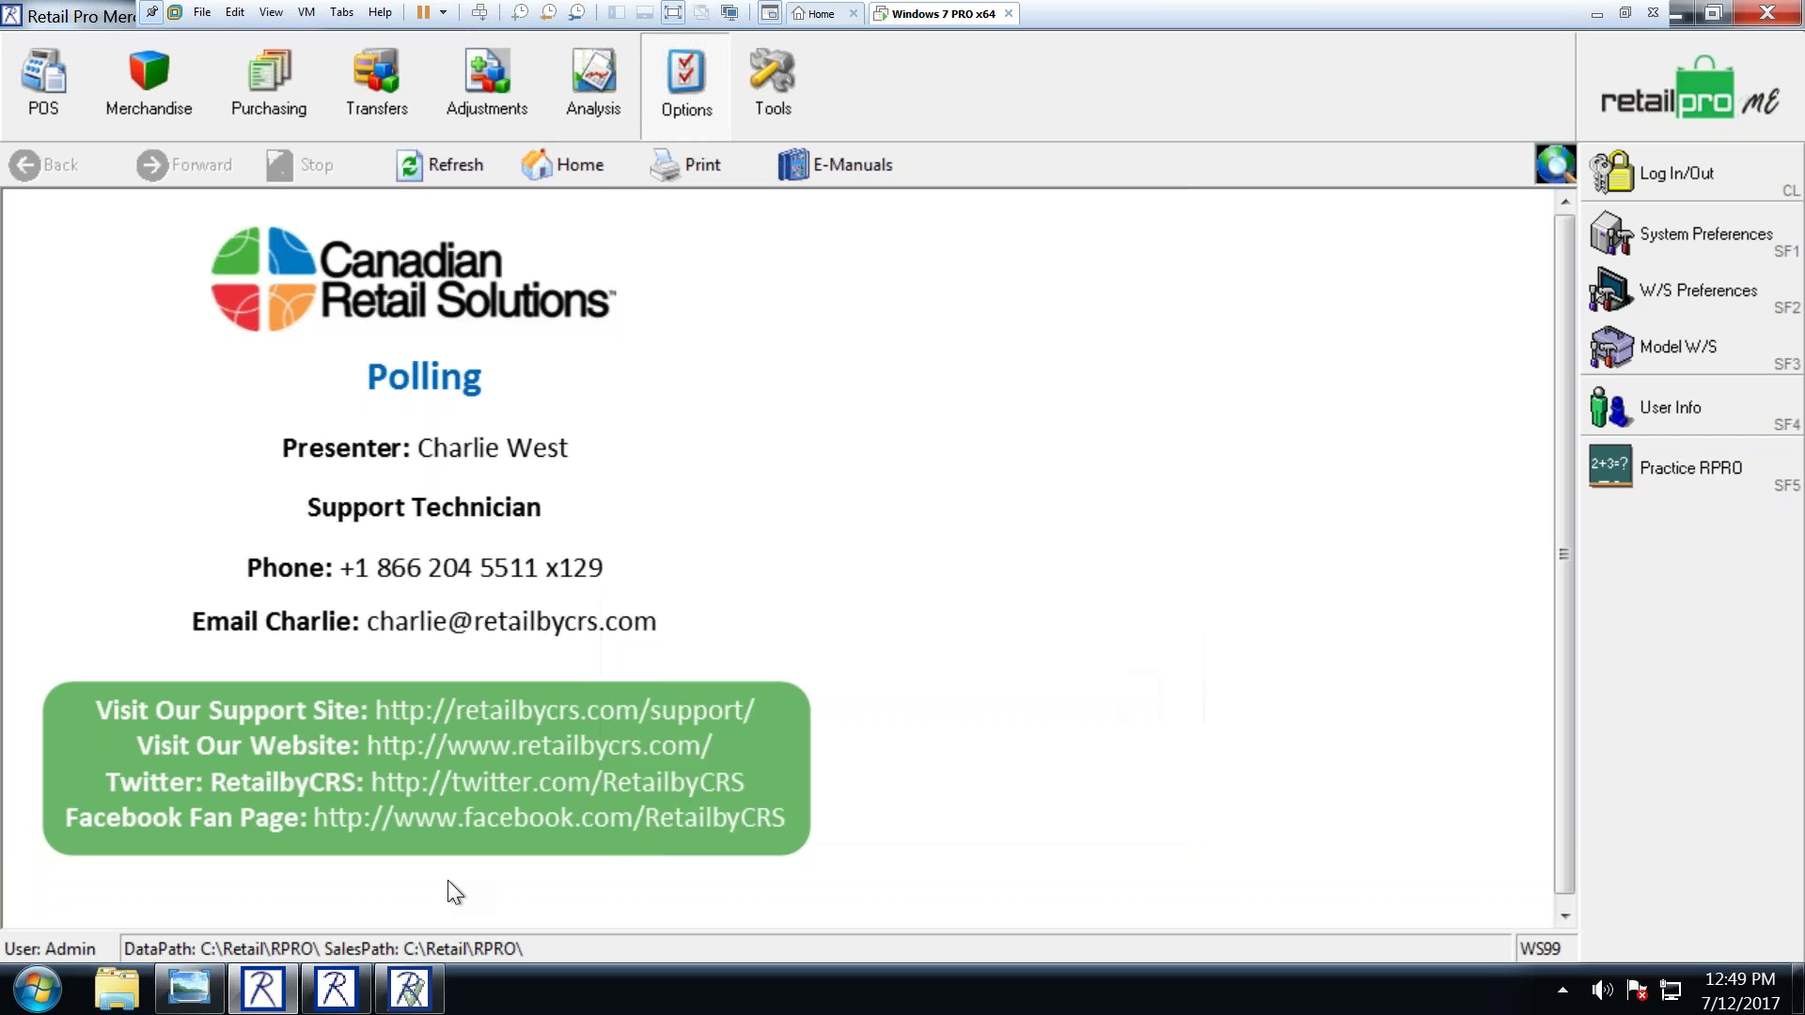
Step: Return to the Physical Inventory window and exit the program
left_click(409, 988)
left_click(1669, 126)
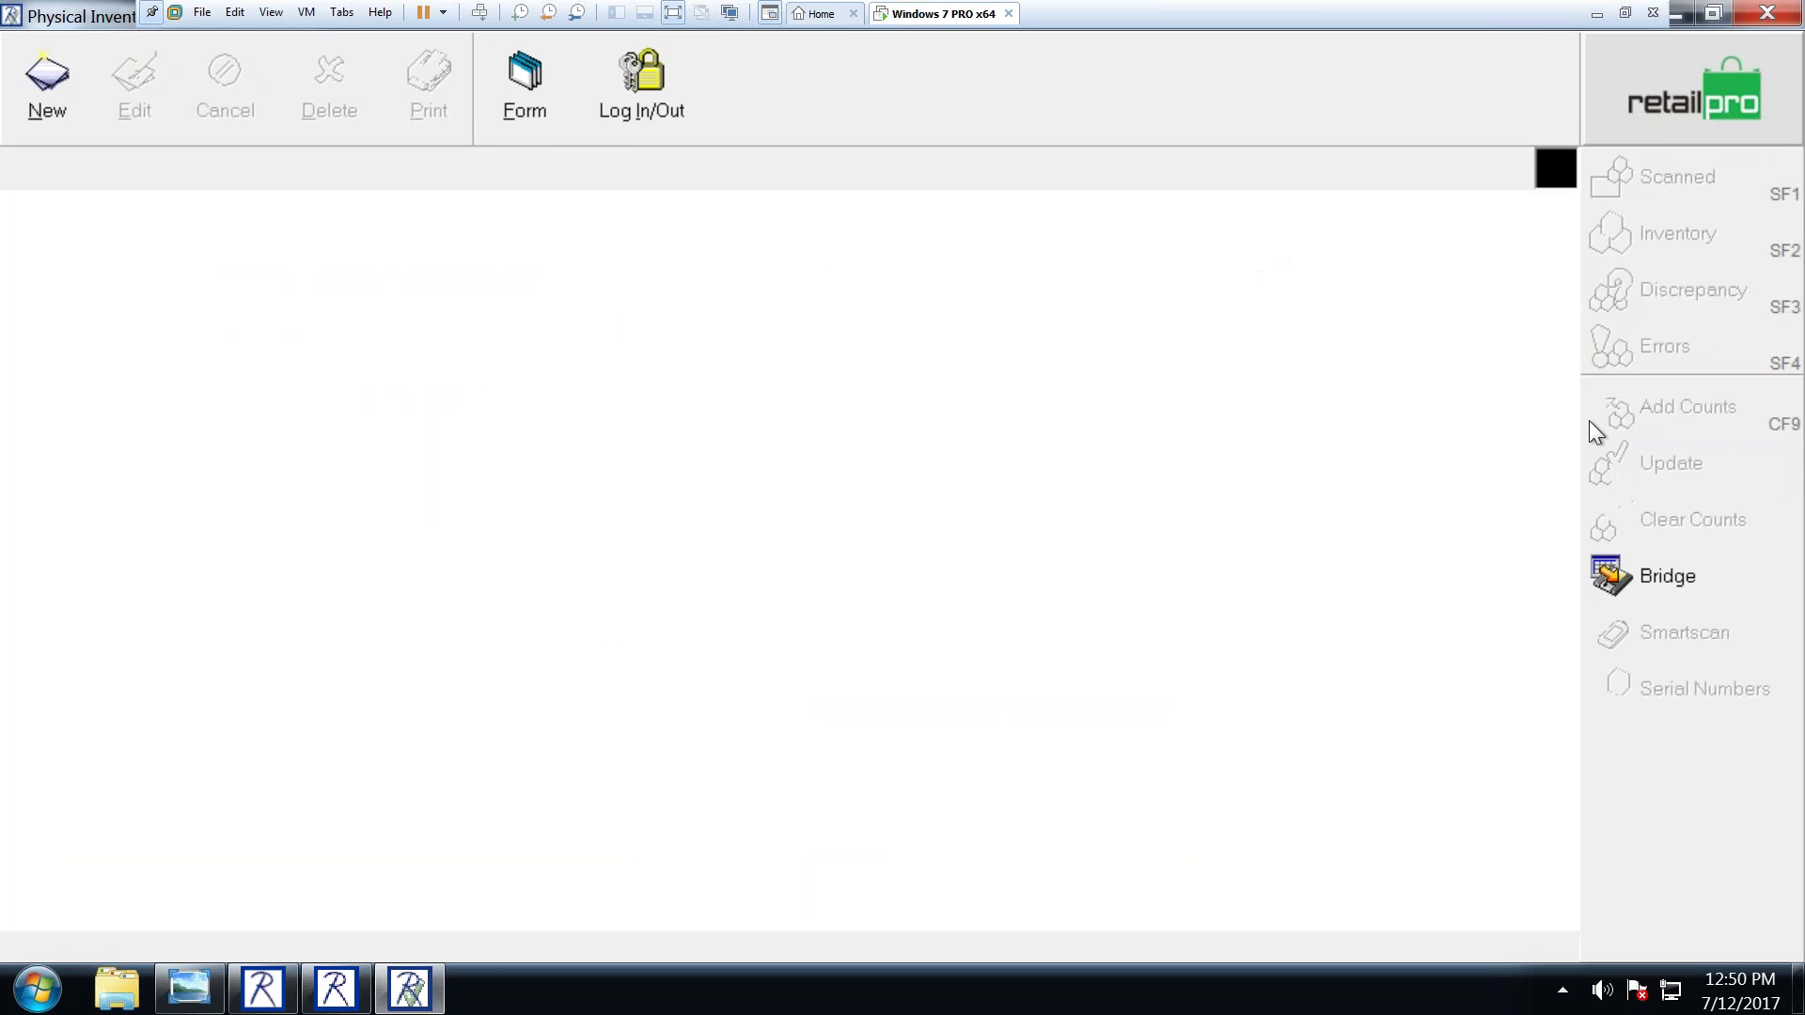
left_click(1689, 127)
left_click(1636, 346)
left_click(917, 602)
Step: Open the Reconstruct utility, review its available files and reconstruct modes, and exit without reconstructing
left_click(794, 95)
left_click(1661, 354)
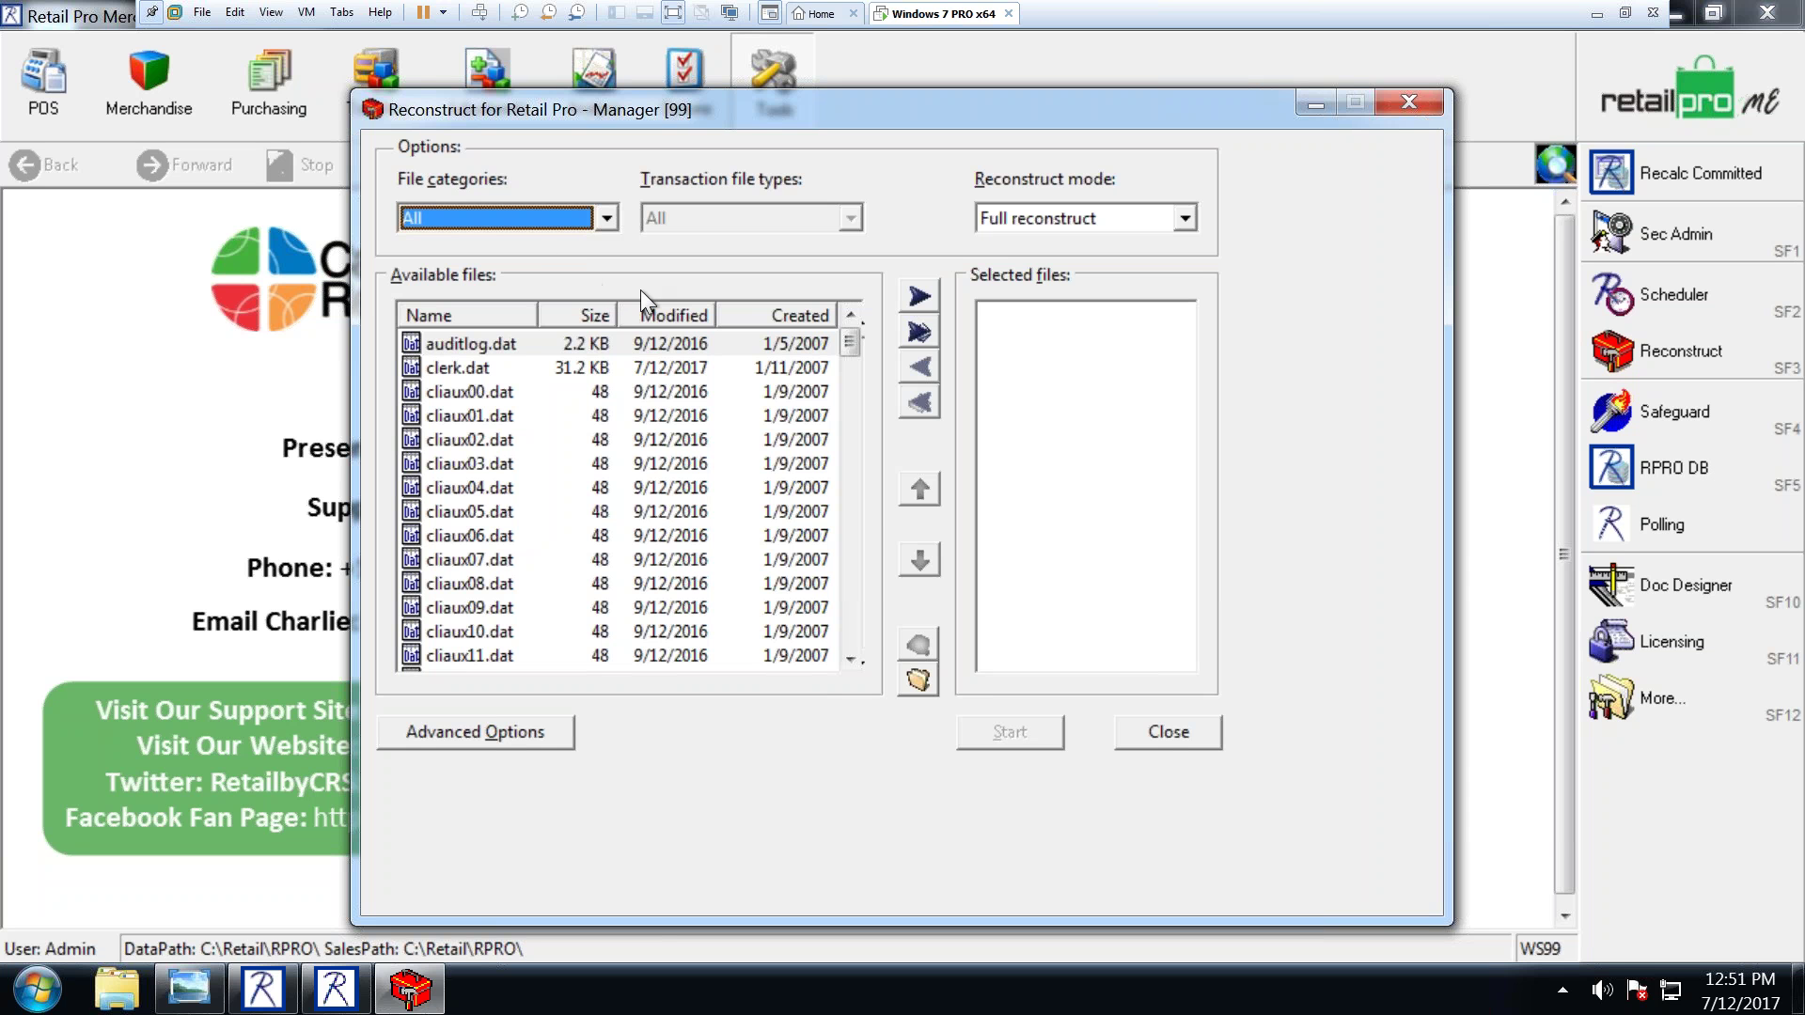
scroll(854, 618, "down", 10)
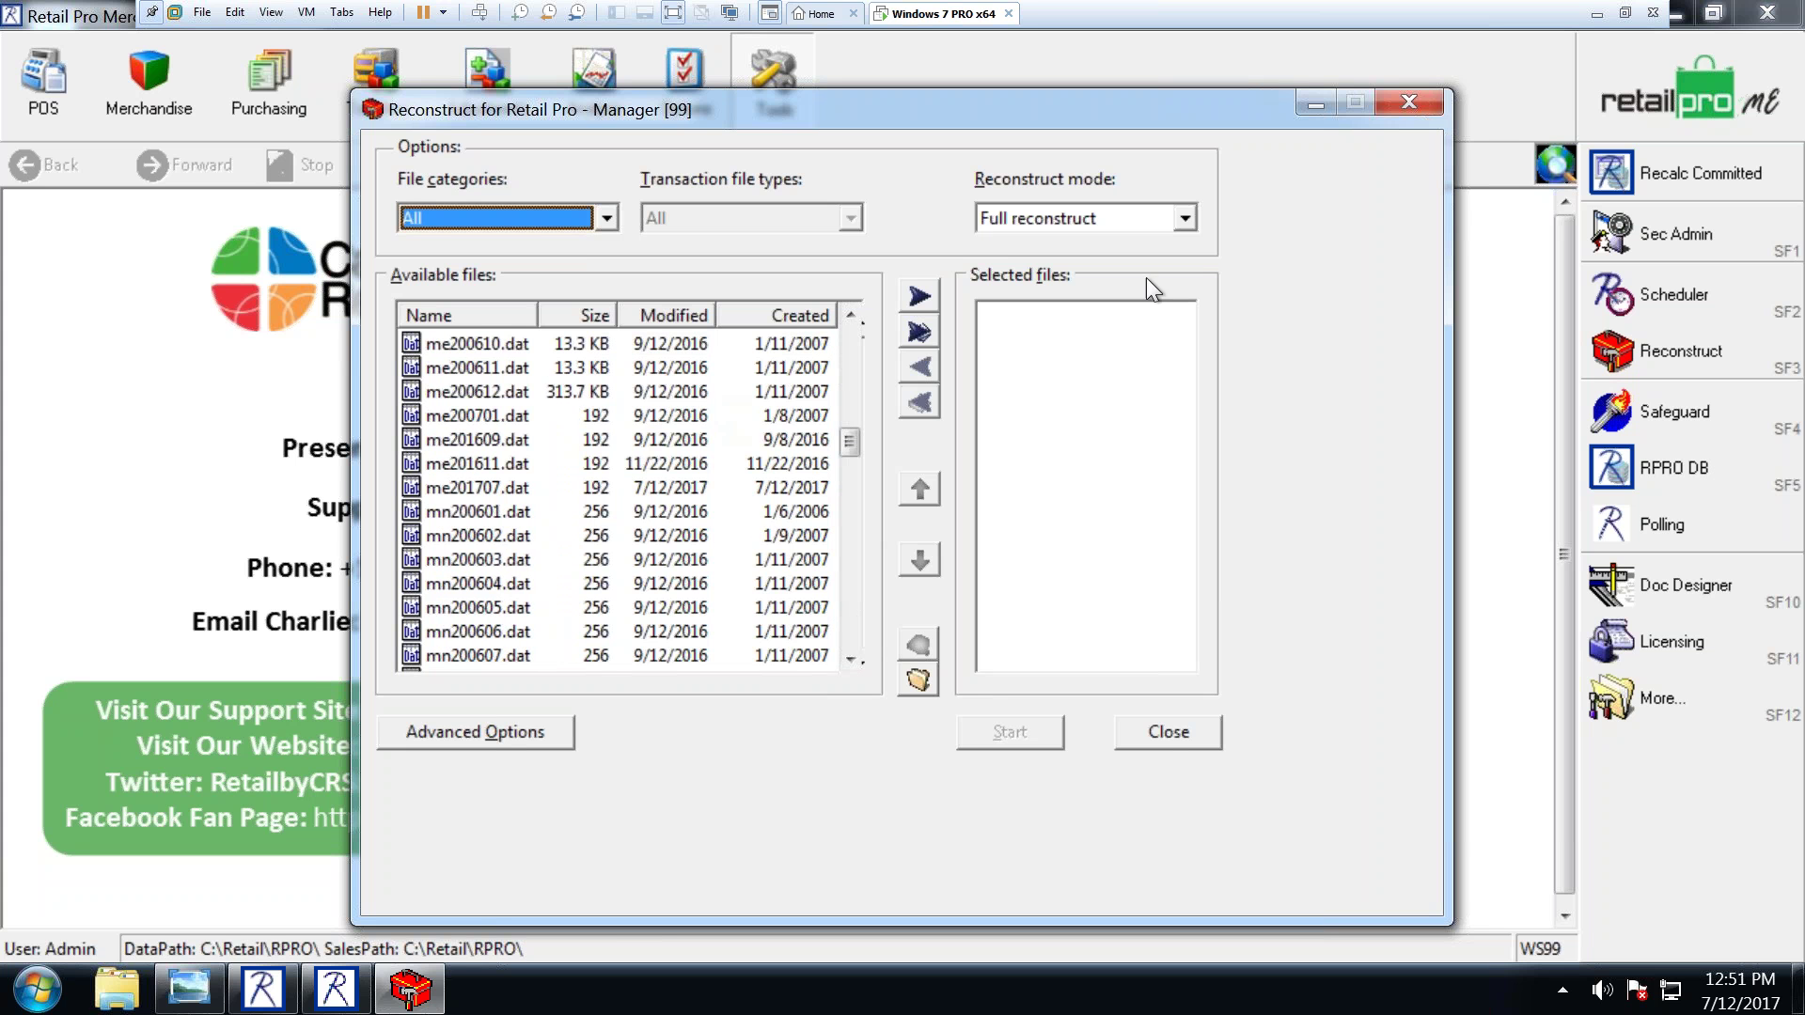
left_click(1103, 212)
left_click(1104, 213)
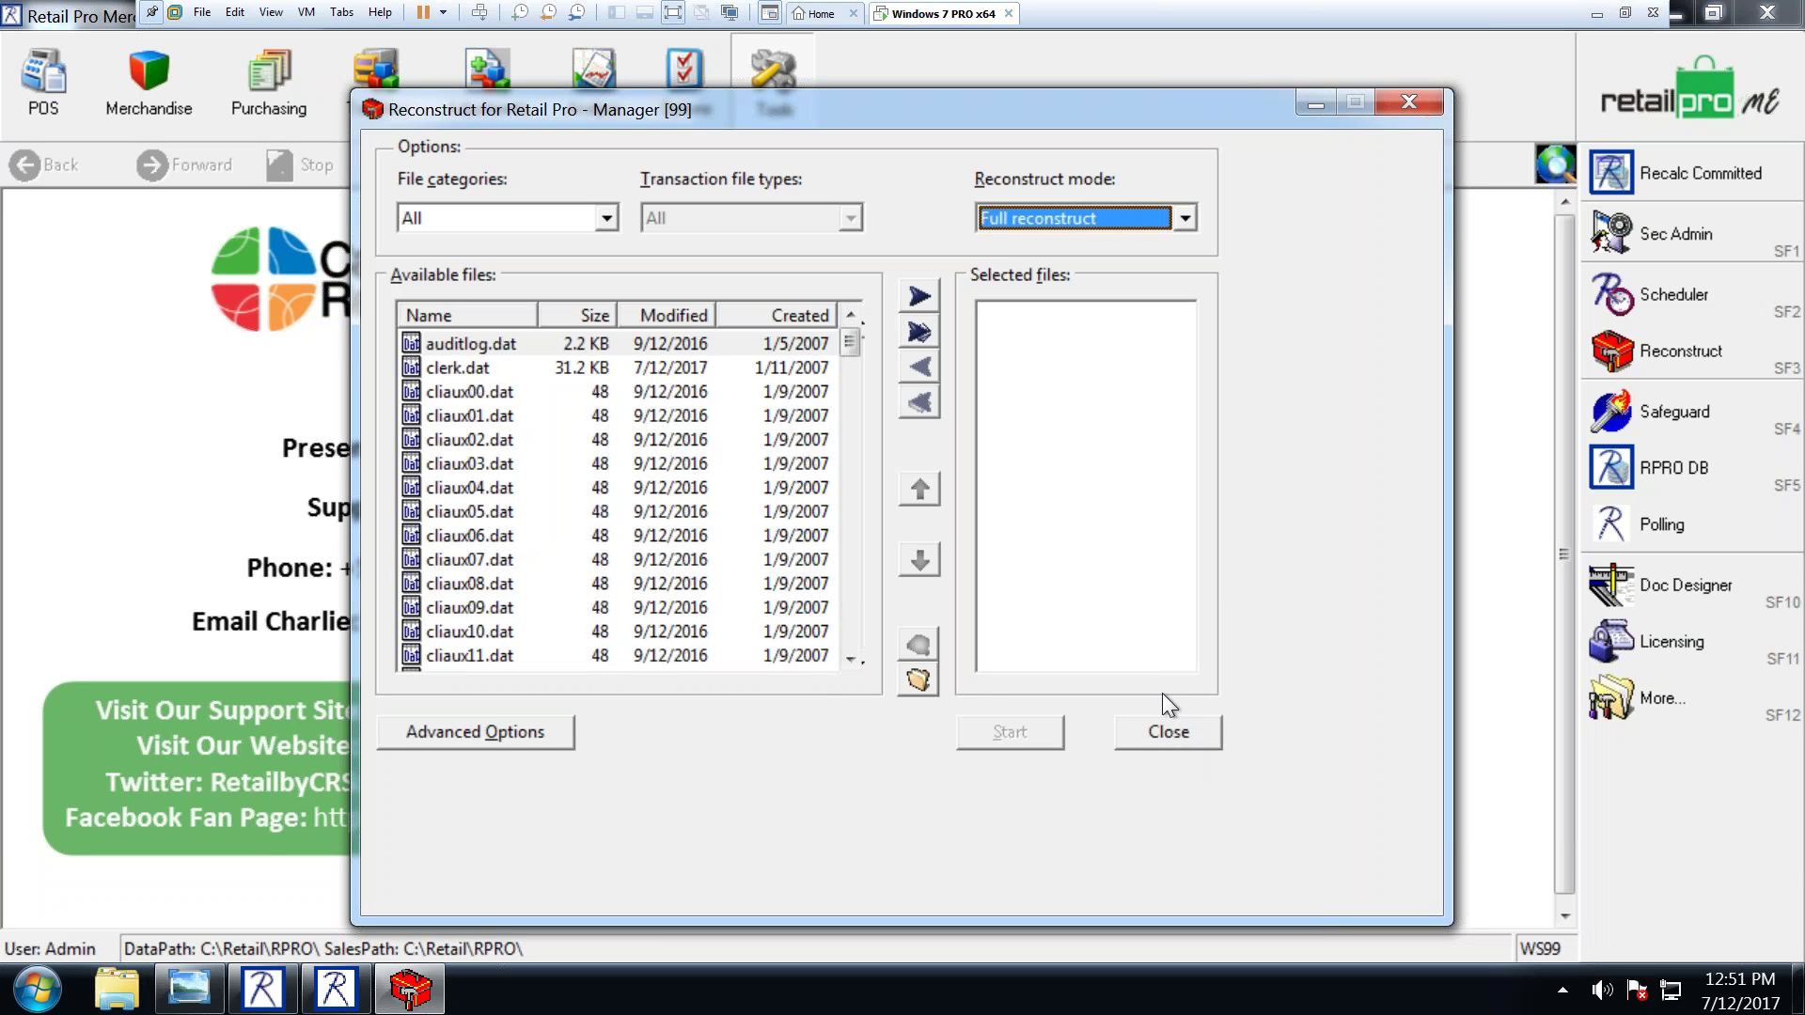
left_click(1190, 734)
left_click(895, 590)
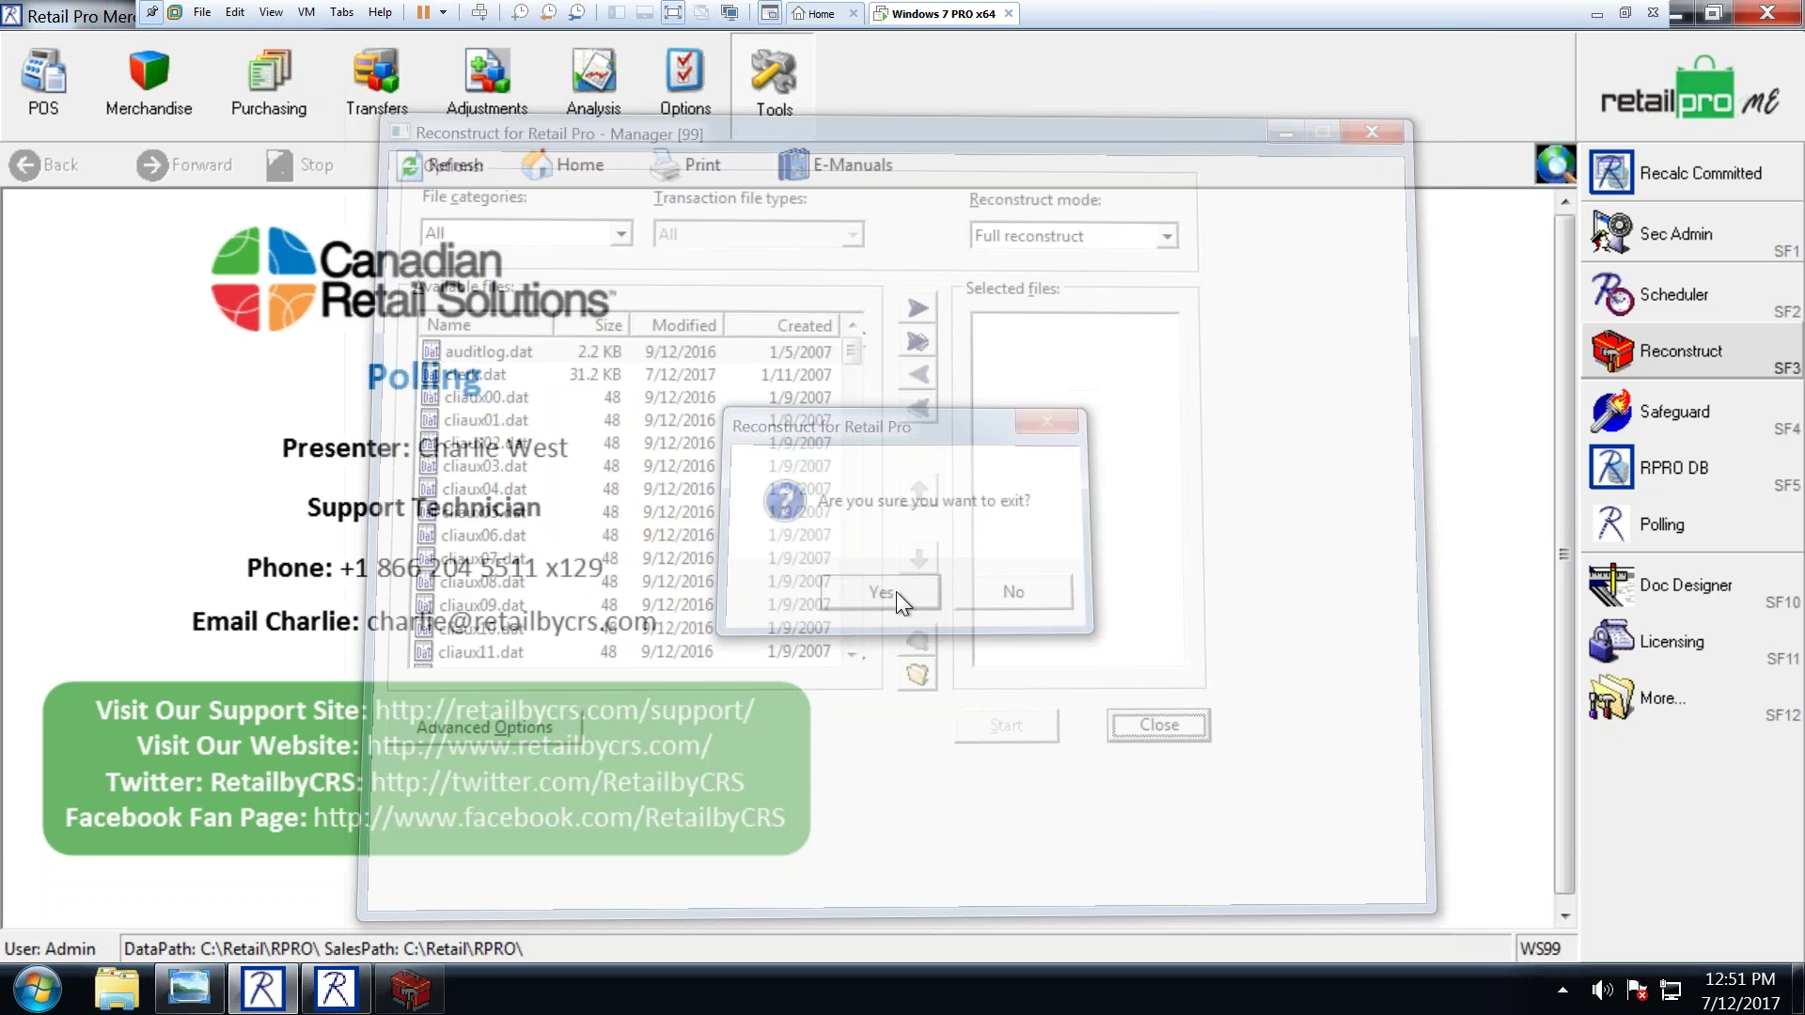
Step: Review the main database settings in RPRO DB, exit without saving, and bring up the example polling sequence picture
left_click(1721, 471)
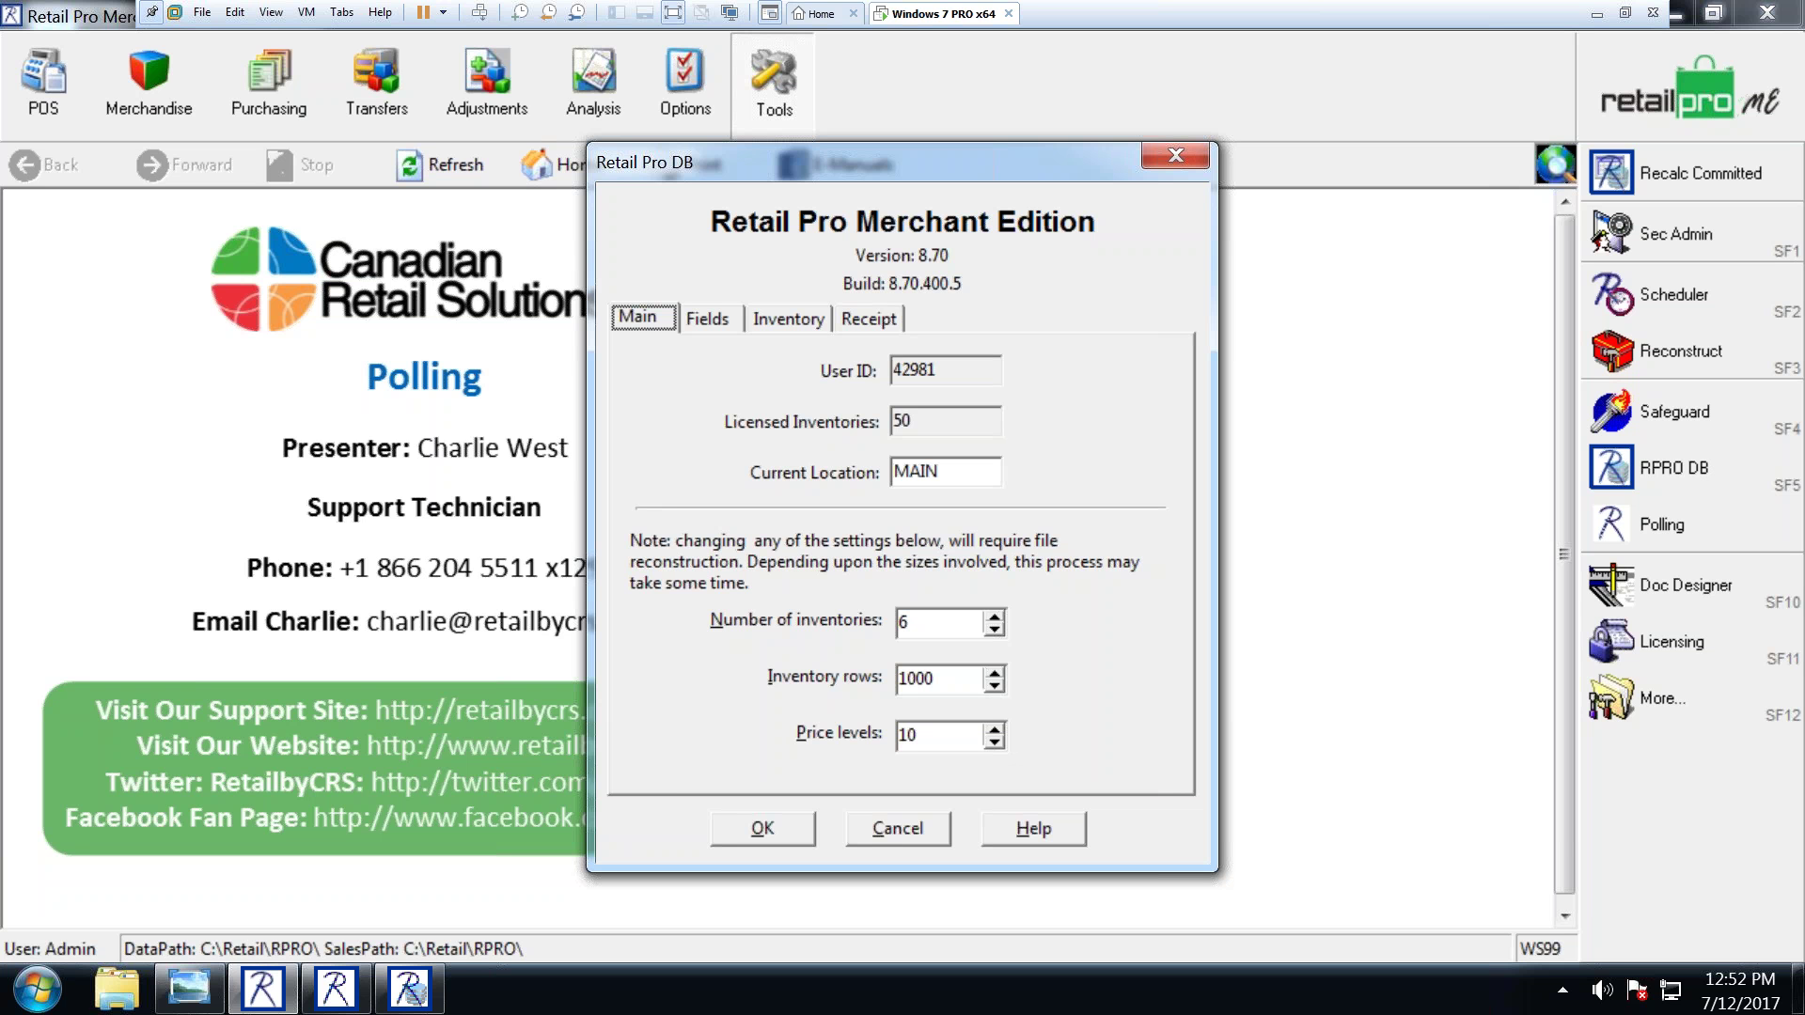
left_click(898, 828)
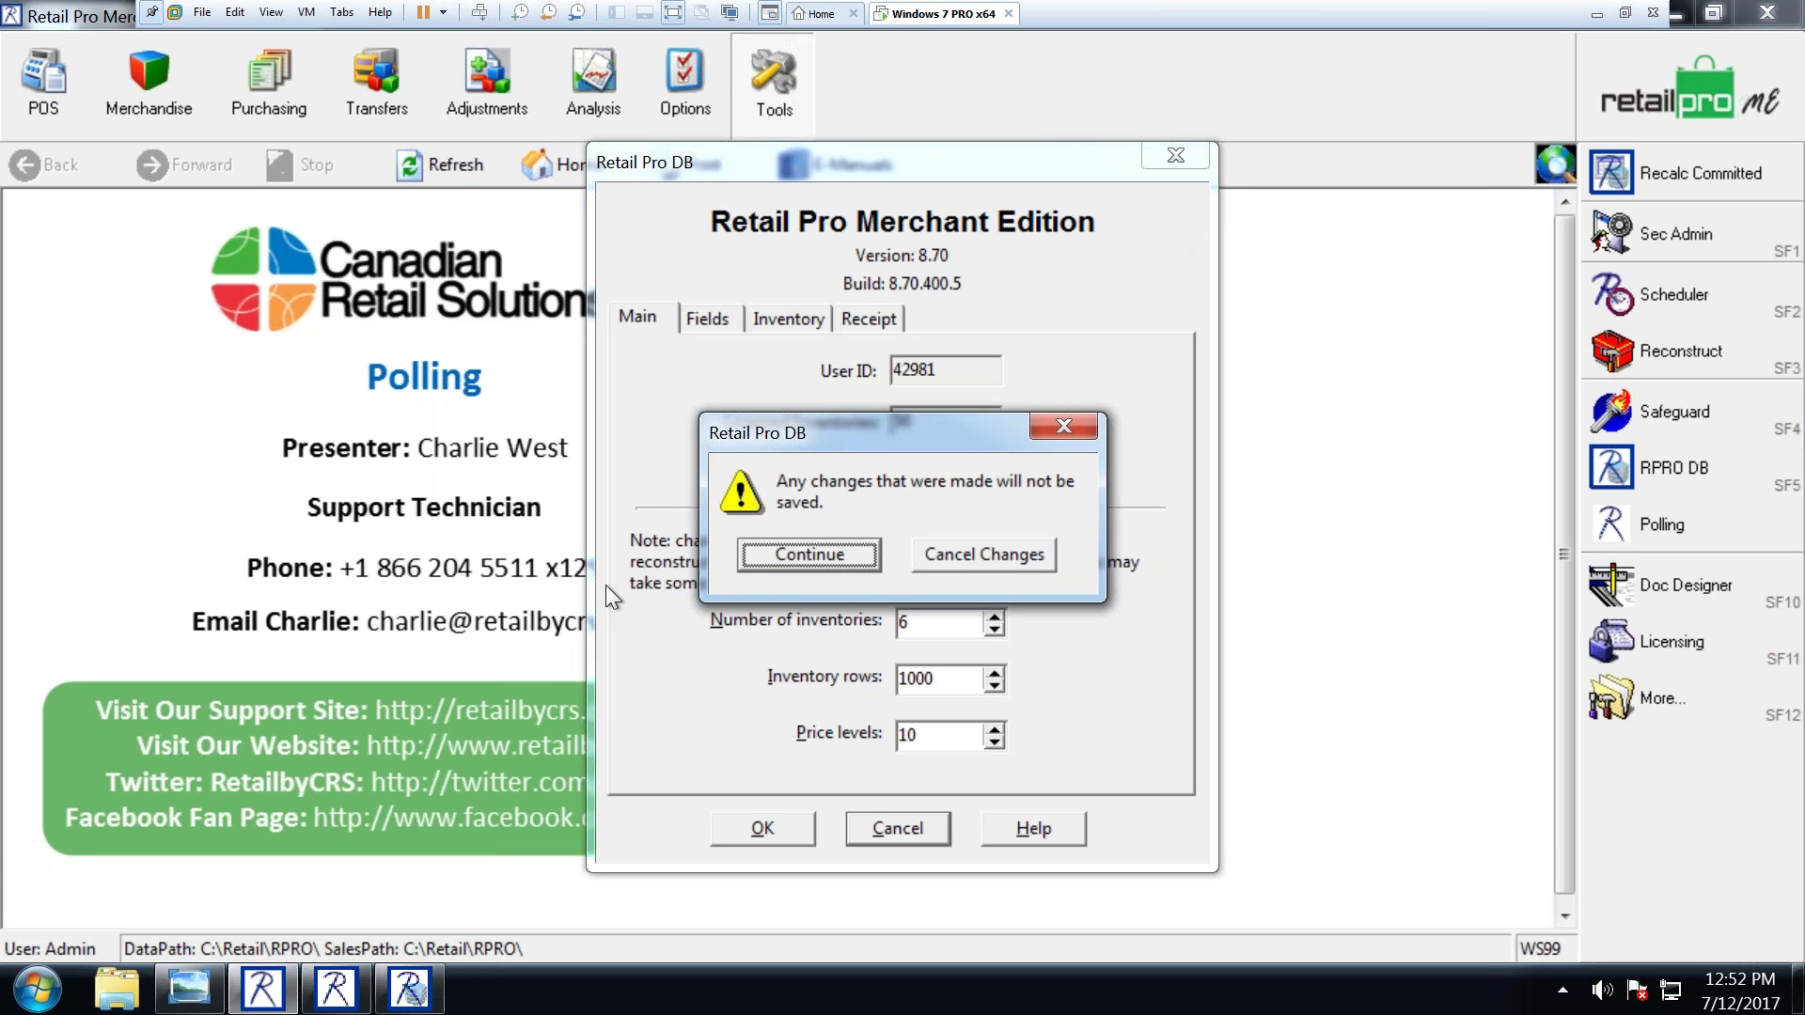
left_click(853, 562)
left_click(900, 816)
left_click(972, 554)
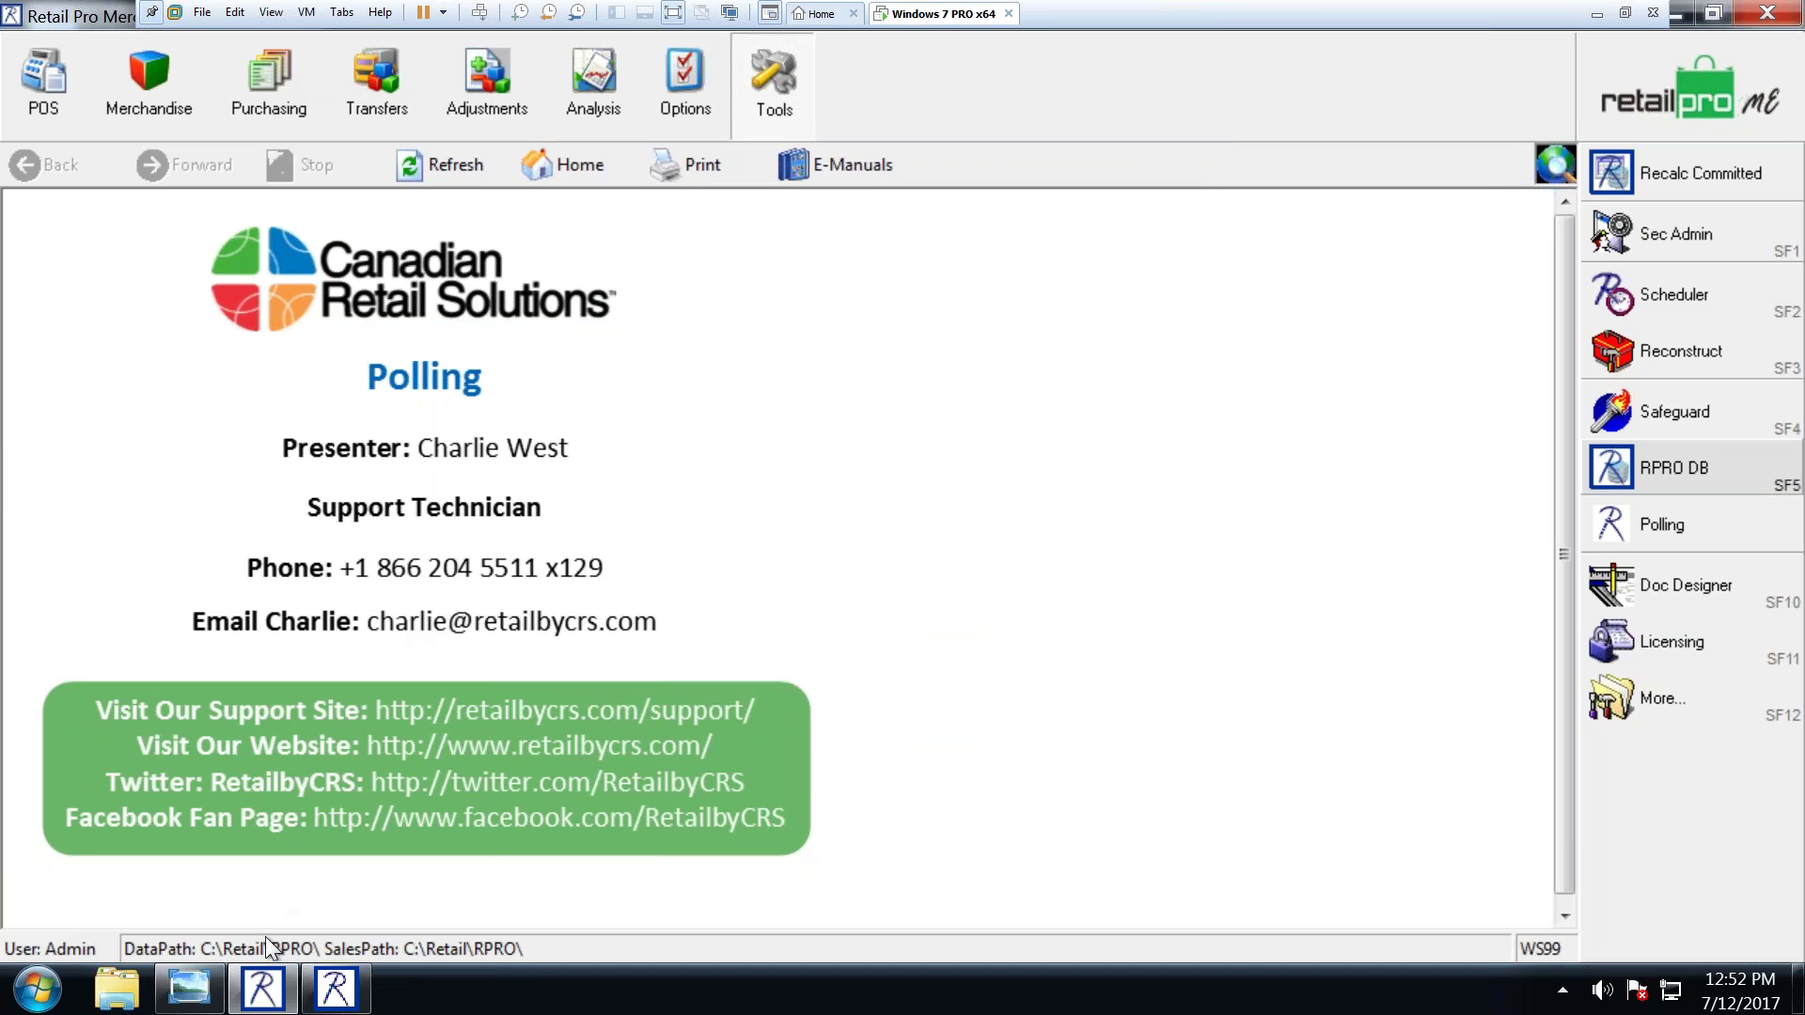
left_click(188, 987)
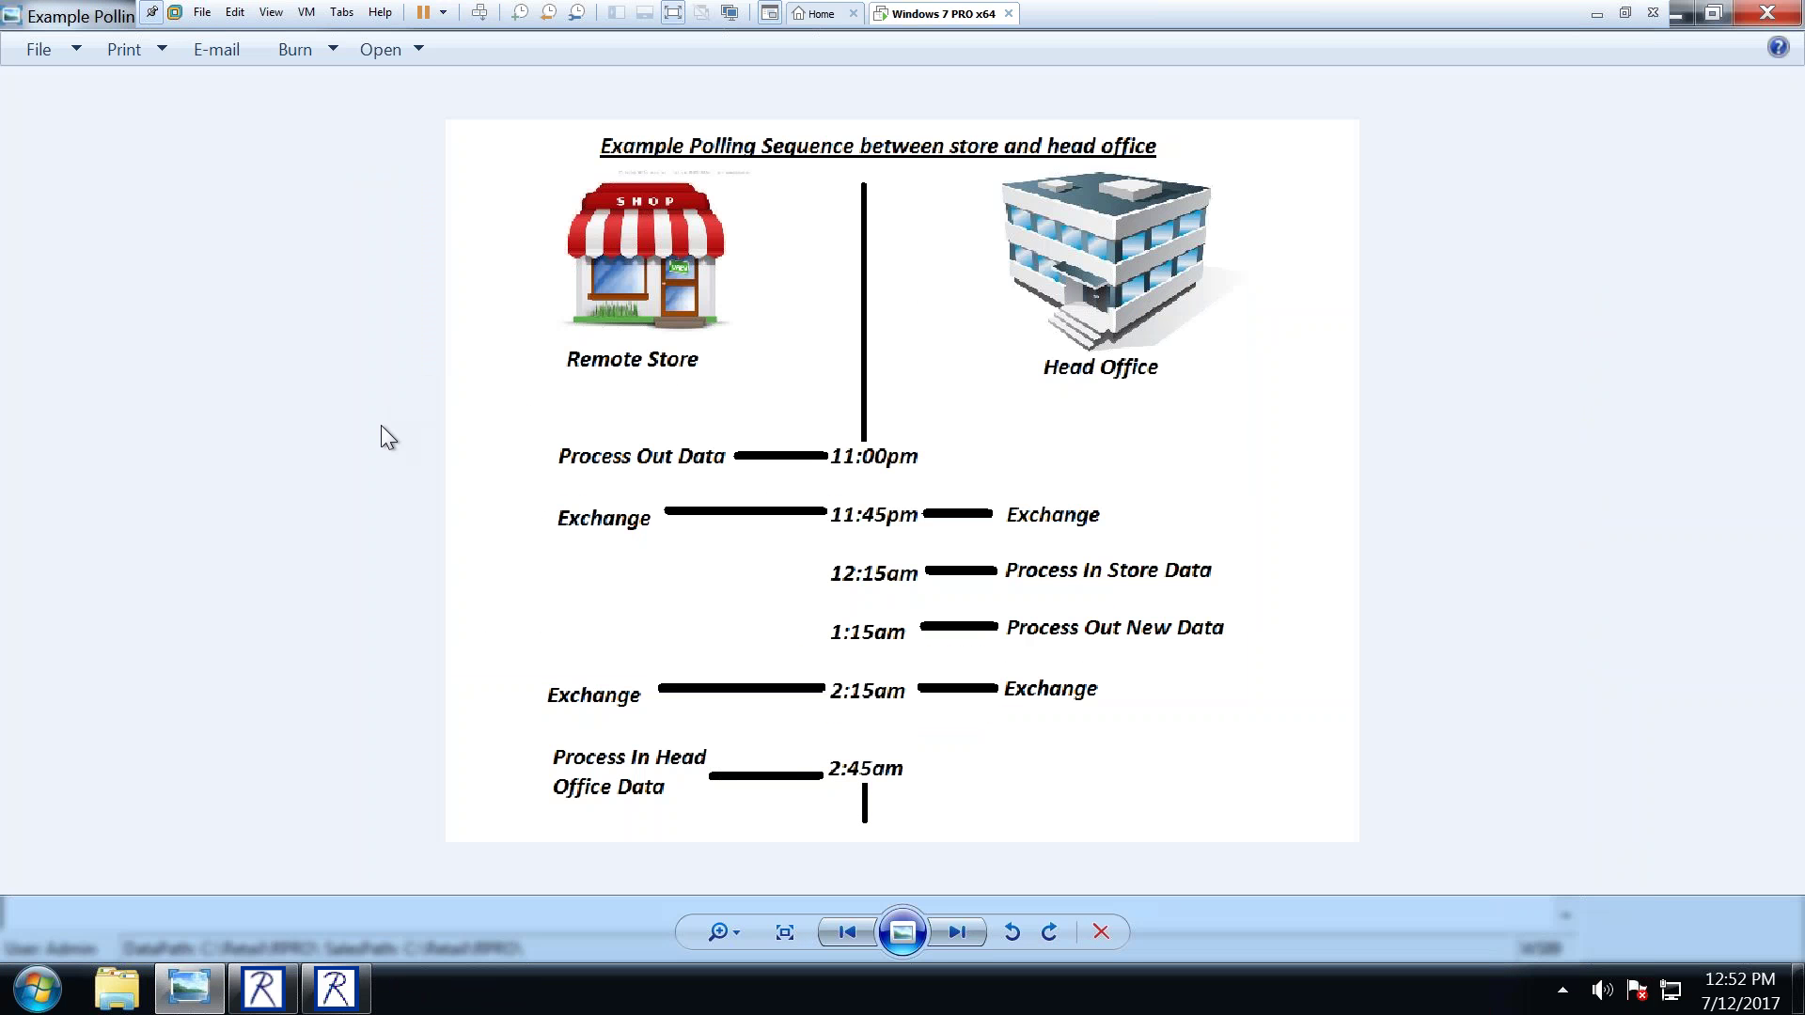
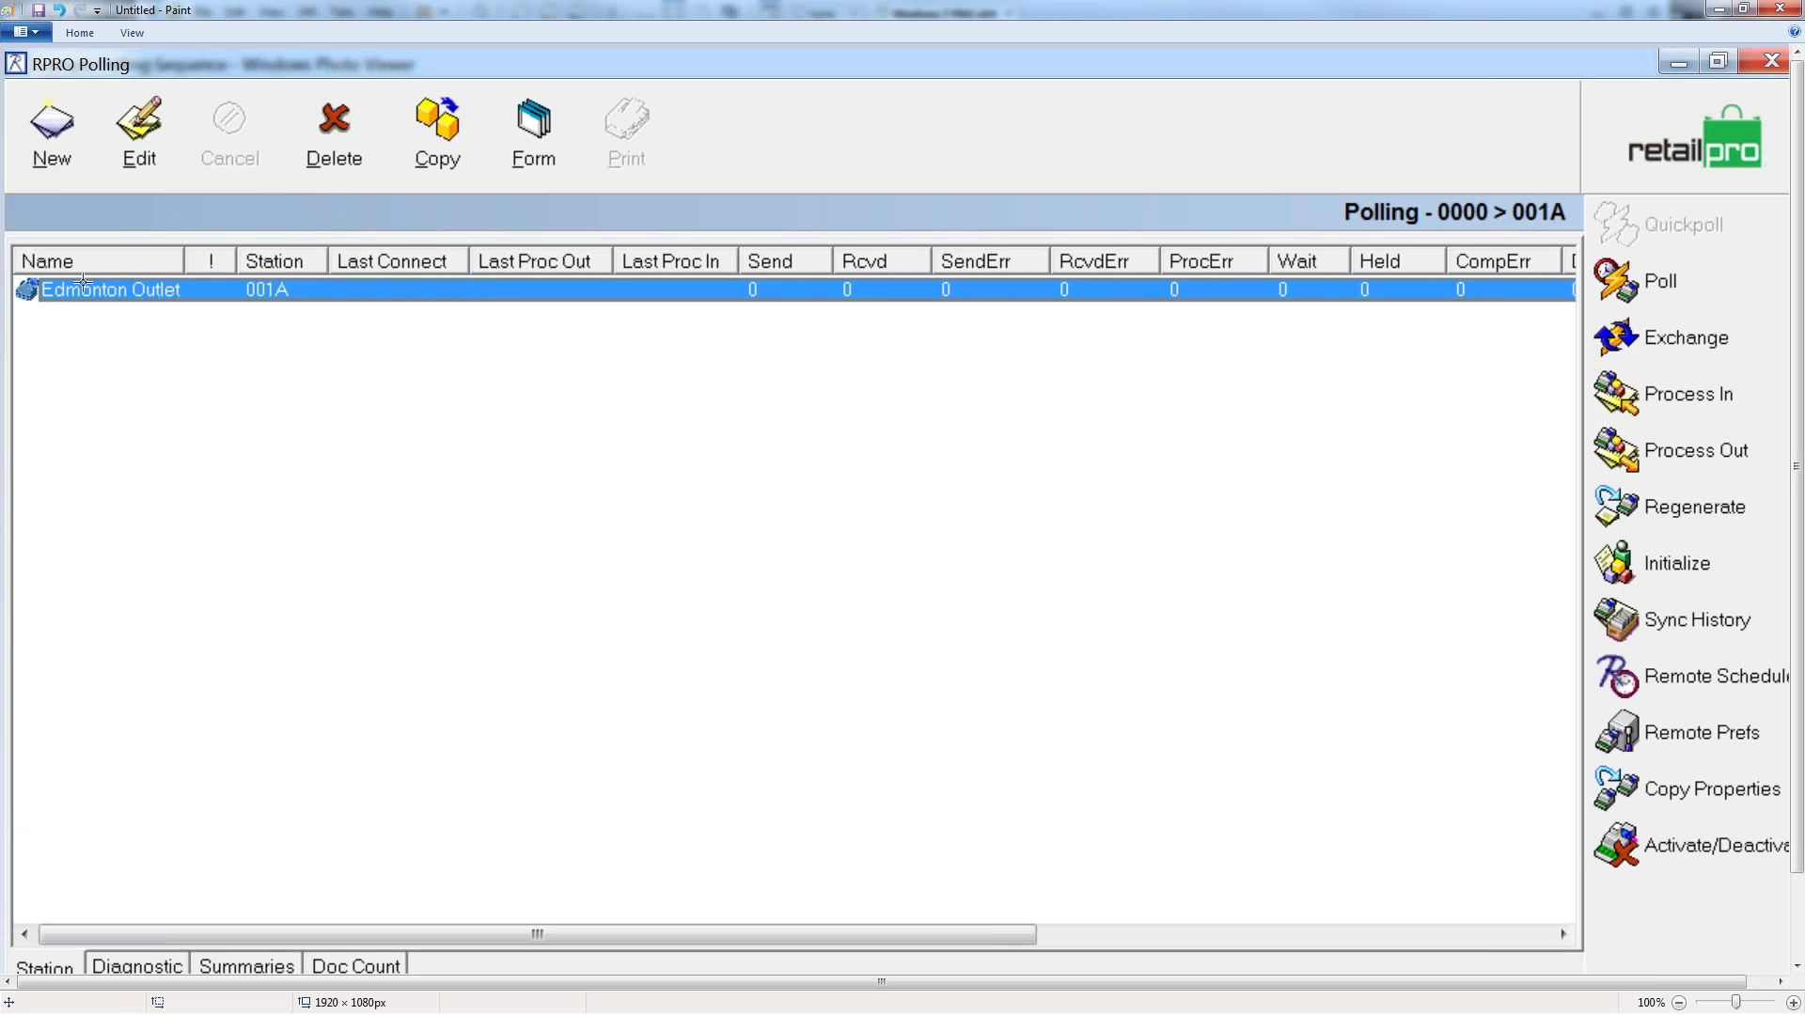
Step: In Paint, outline the Name through Station columns, and separately the ! column, in red on the polling screenshot, removing each outline
mouse_move(19, 245)
left_mouse_down()
mouse_move(196, 329)
mouse_move(329, 328)
left_mouse_up()
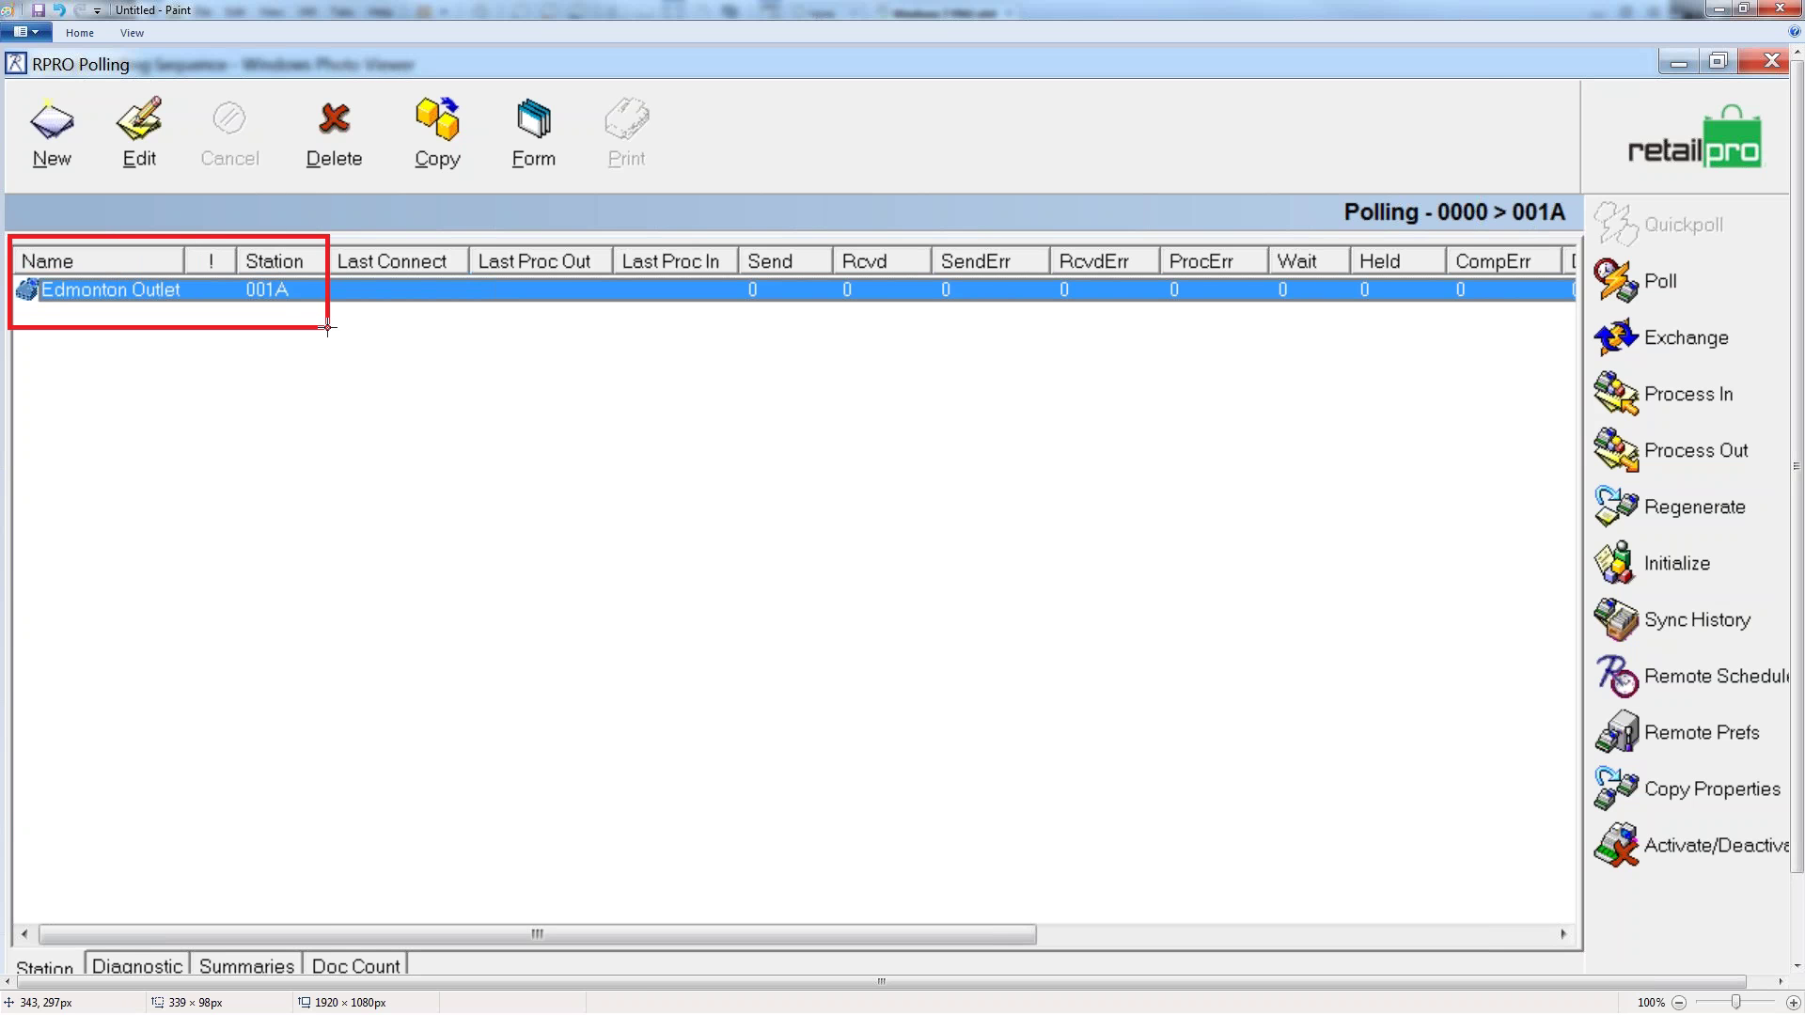
left_click_drag(327, 327, 327, 327)
key("Delete")
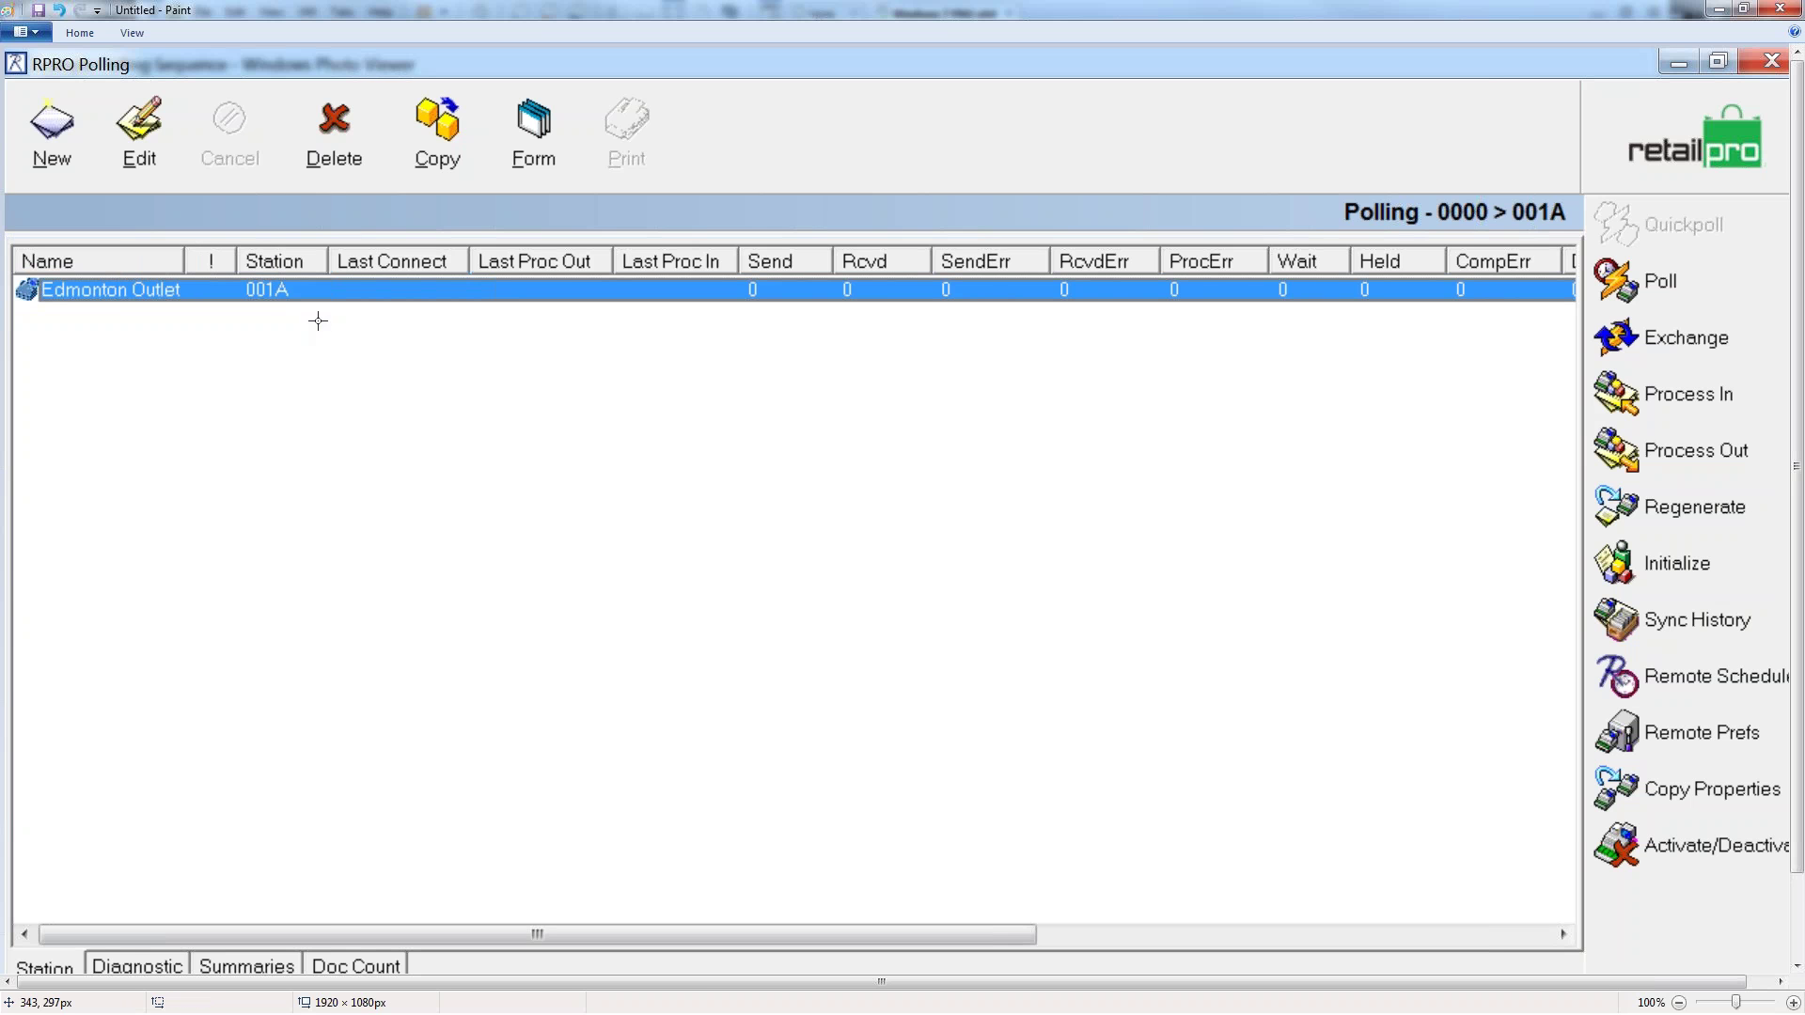
mouse_move(179, 235)
left_mouse_down()
mouse_move(236, 324)
mouse_move(240, 306)
left_mouse_up()
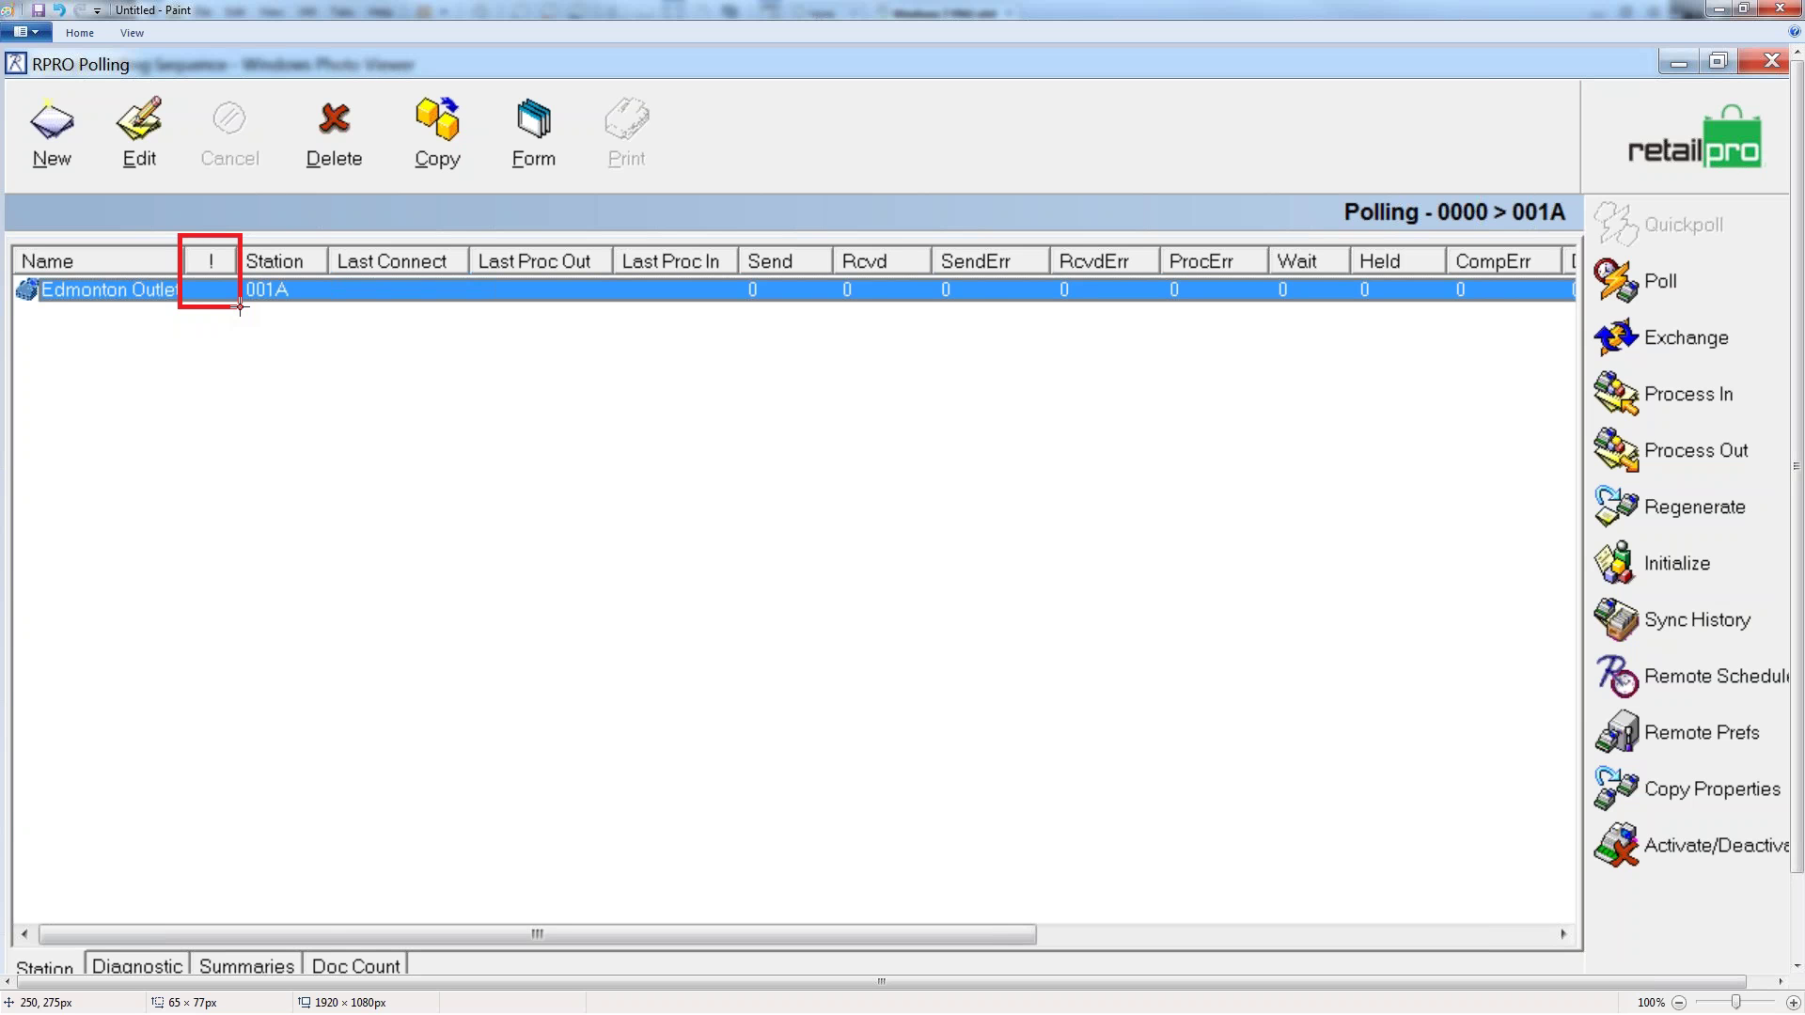
left_click_drag(241, 306, 241, 306)
key("ctrl+z")
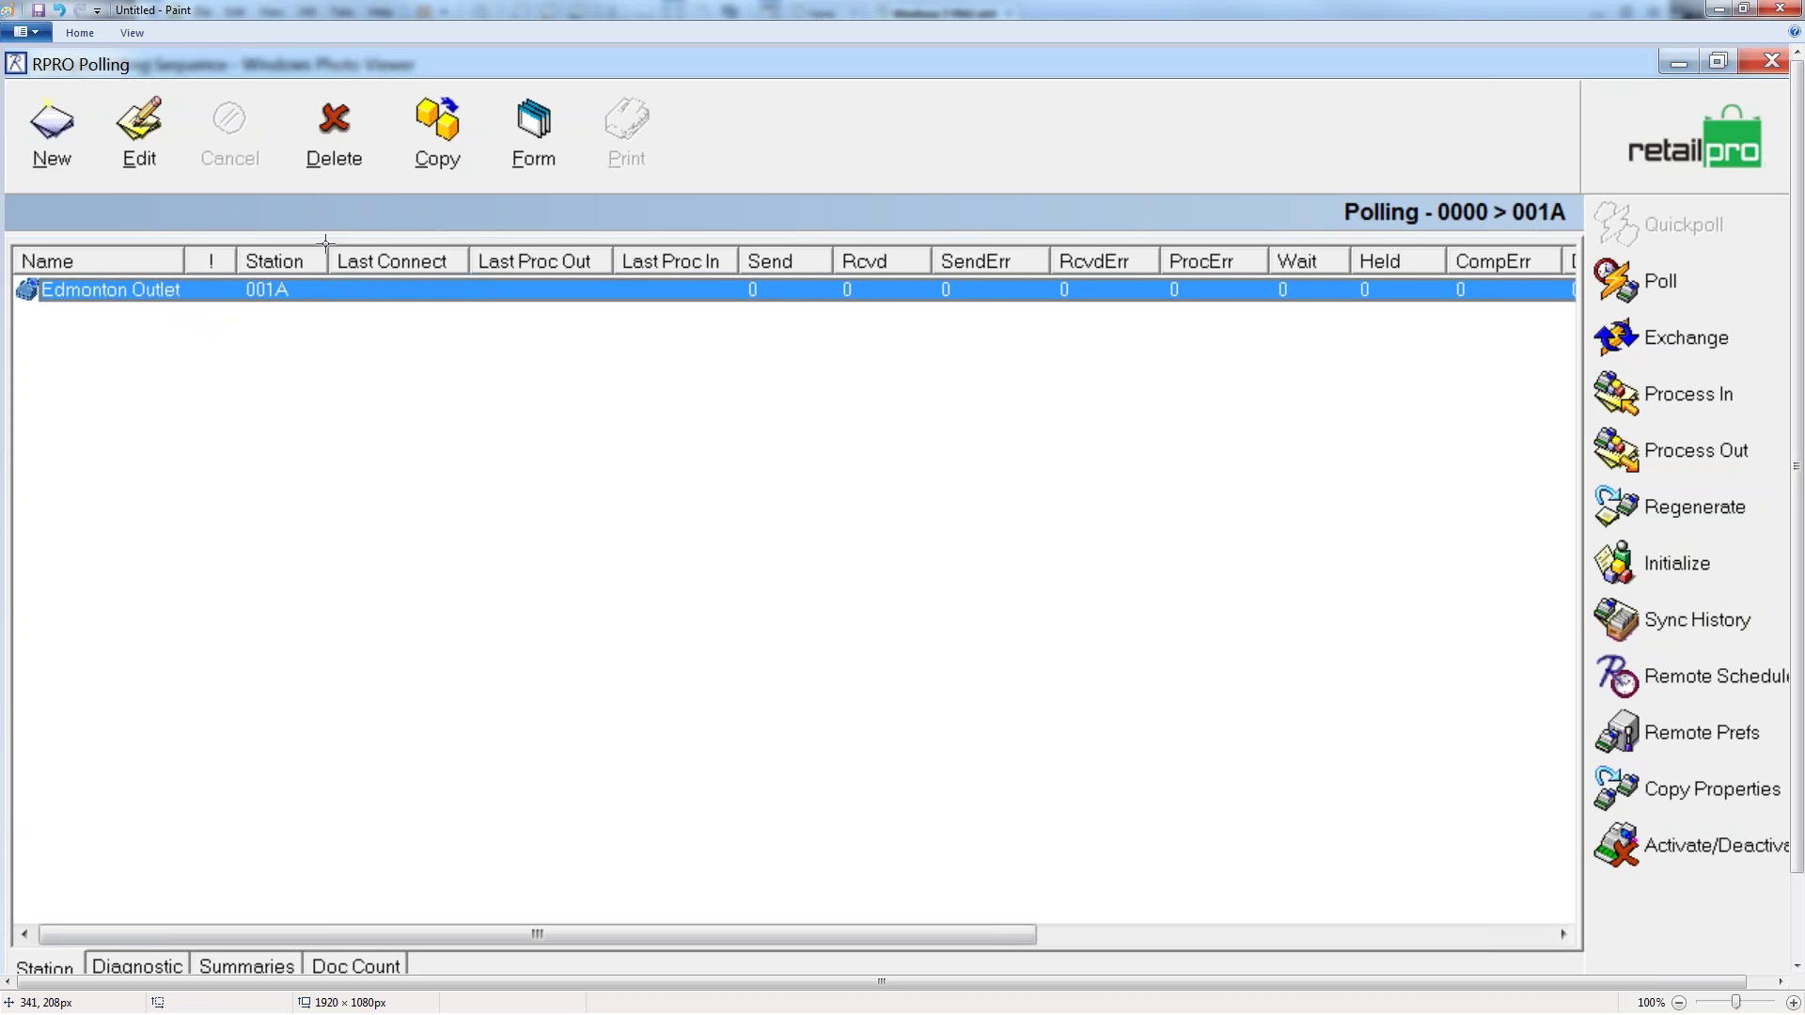
Step: Outline the Last Connect, Last Proc Out and Last Proc In columns in red one at a time, removing each outline
left_click_drag(316, 236, 477, 311)
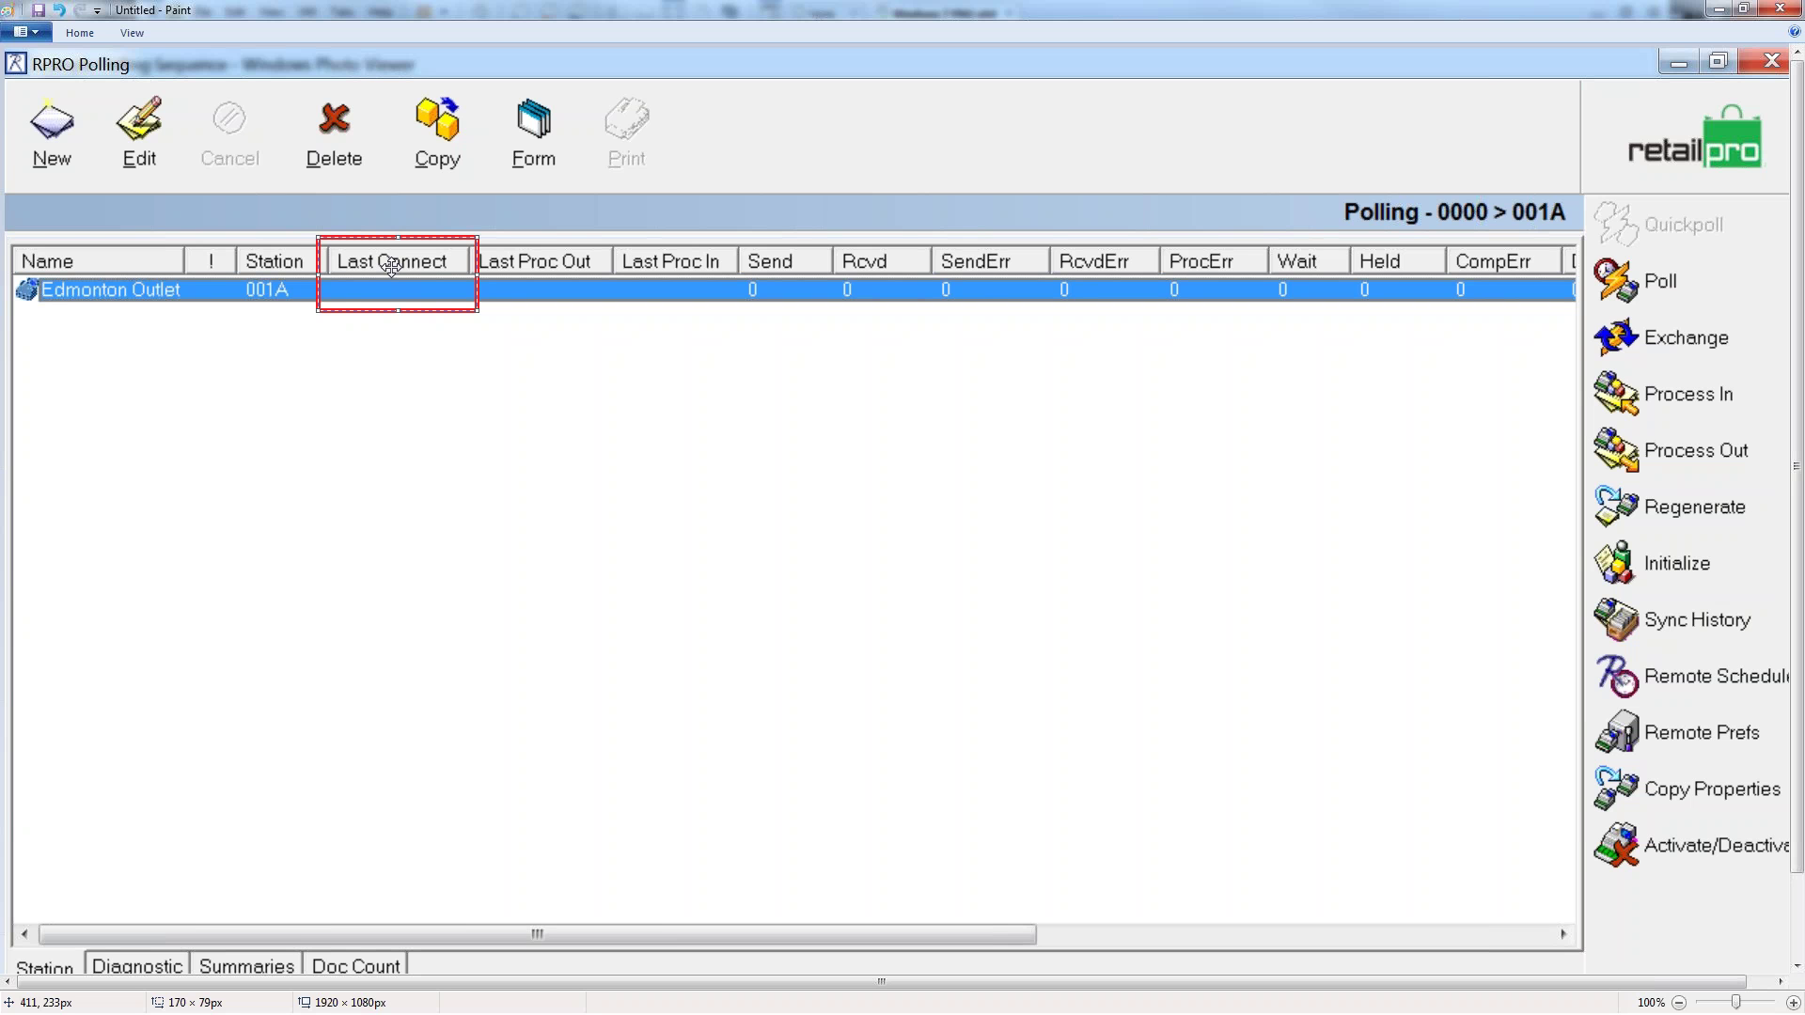
key("ctrl+z")
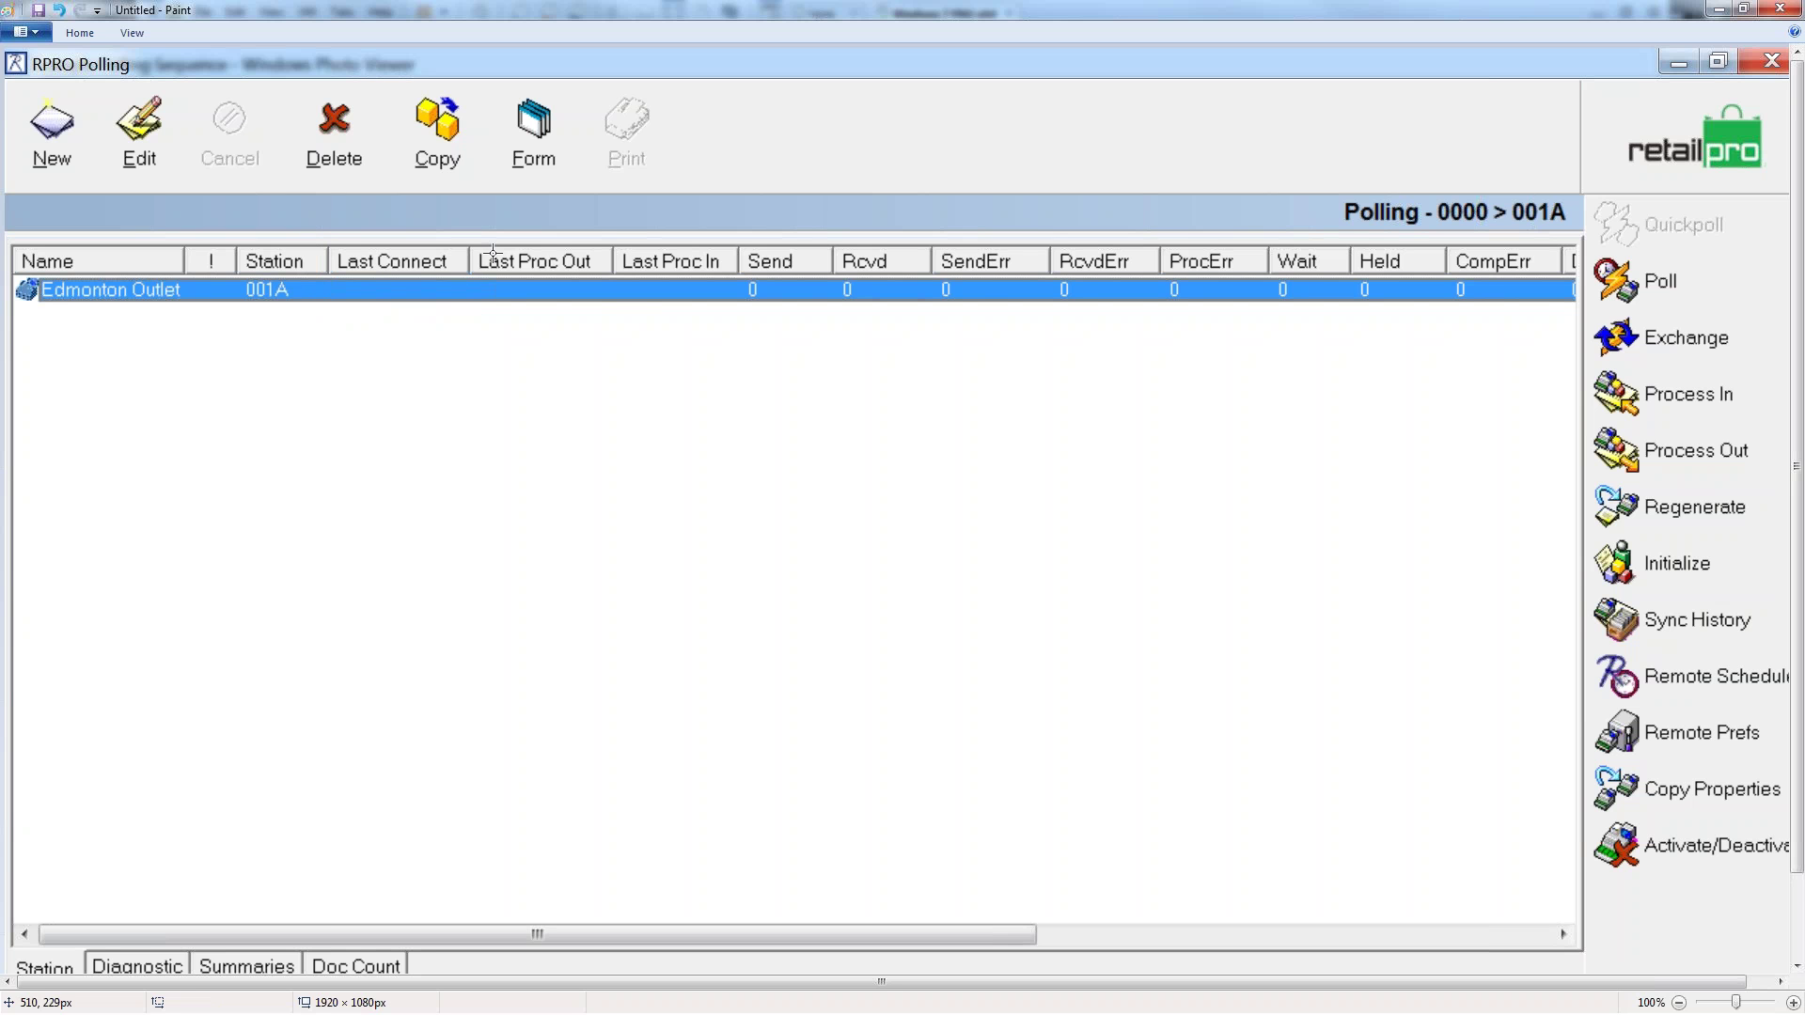
left_click_drag(458, 232, 619, 308)
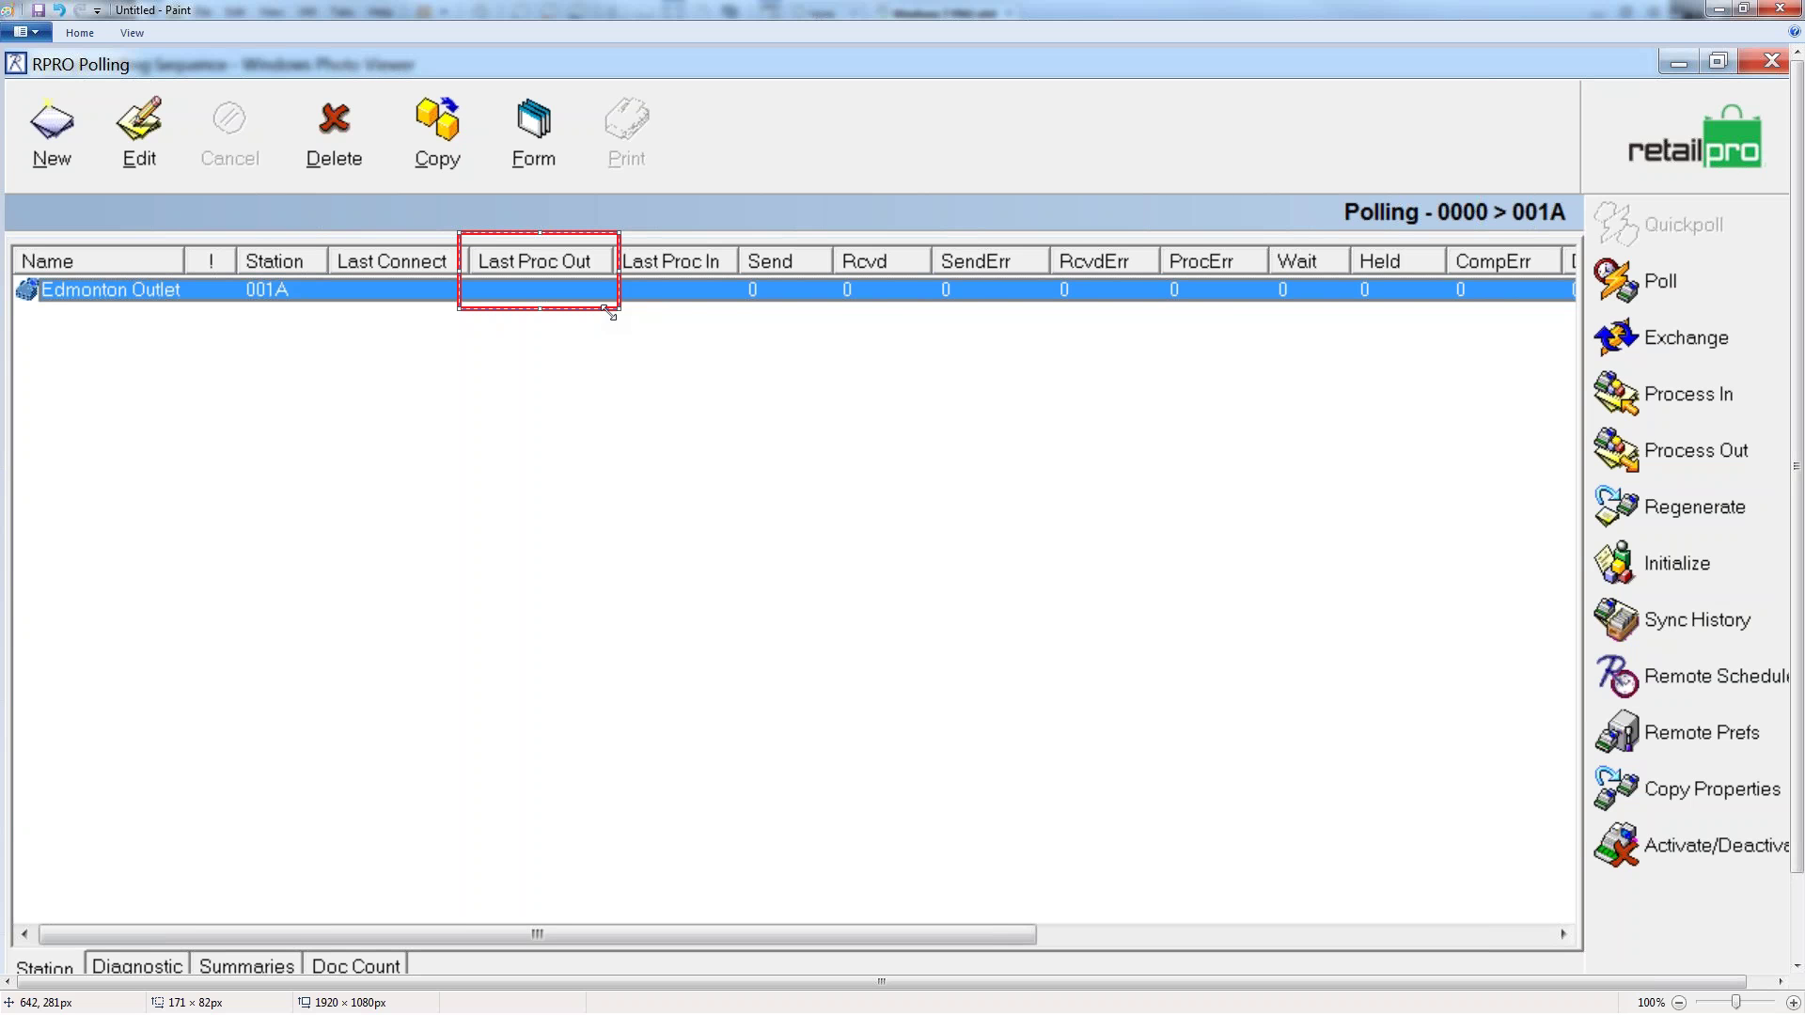
key("Delete")
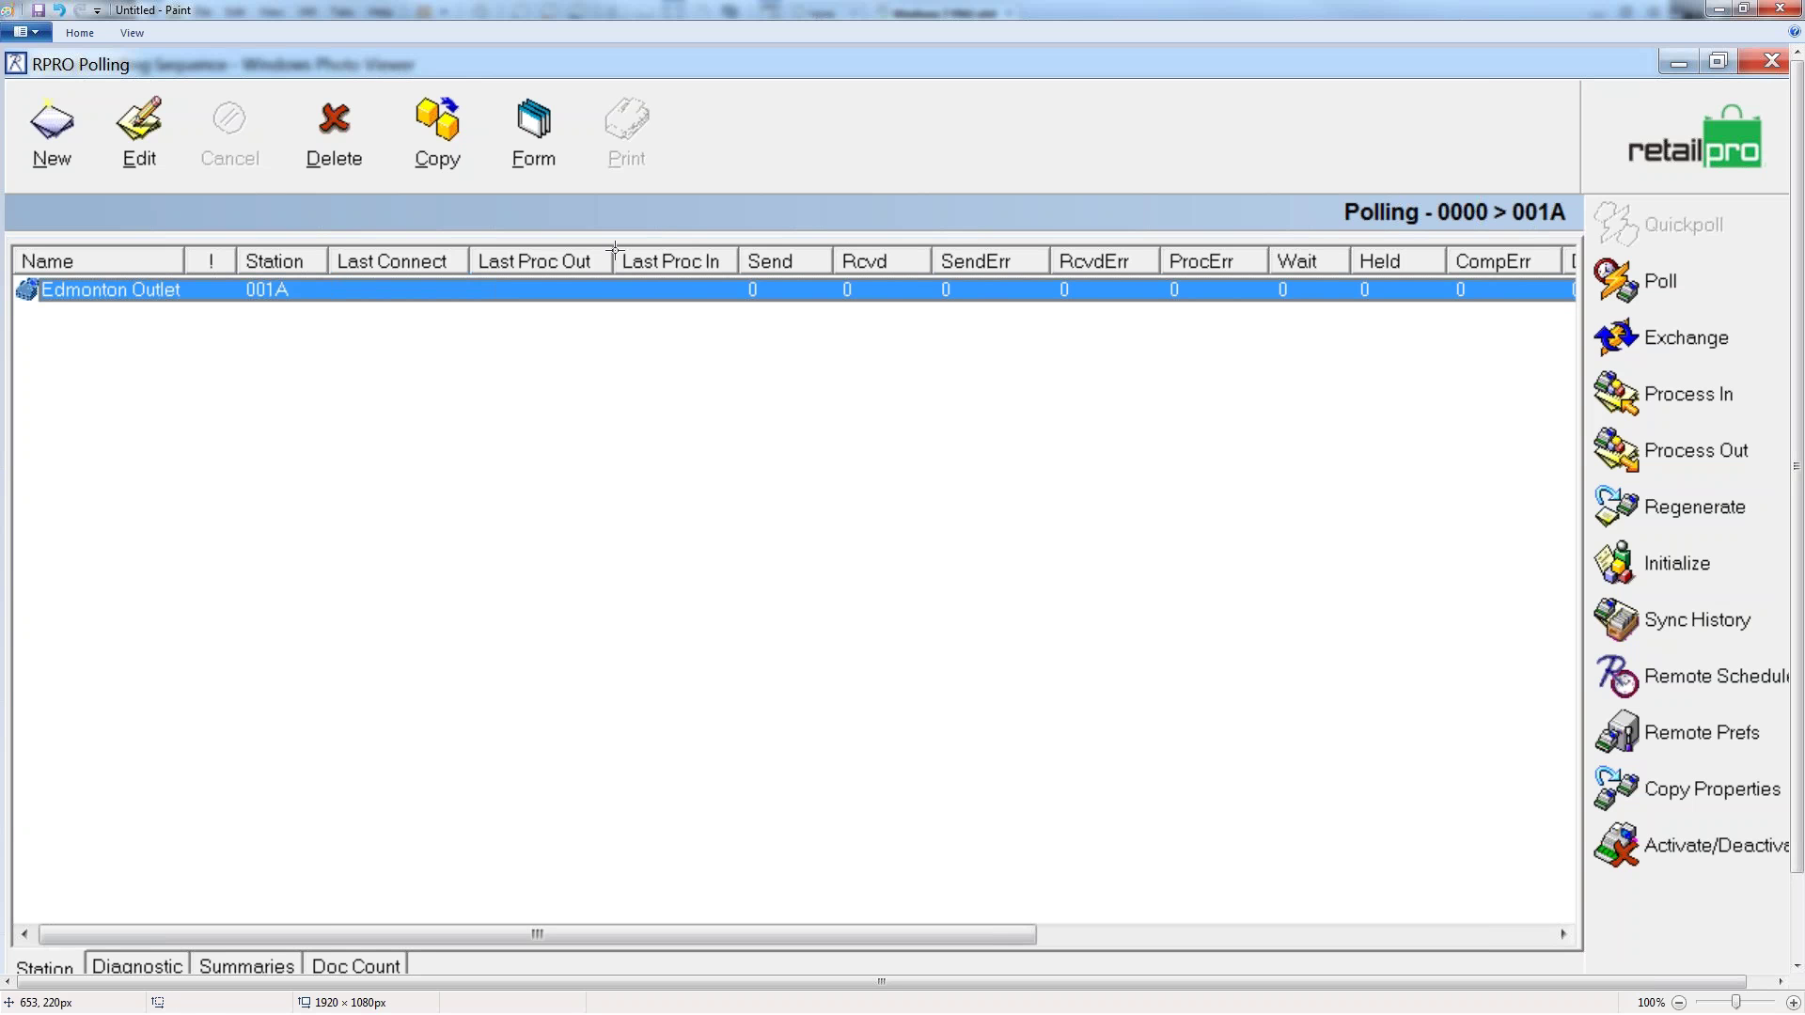
left_click_drag(604, 234, 744, 307)
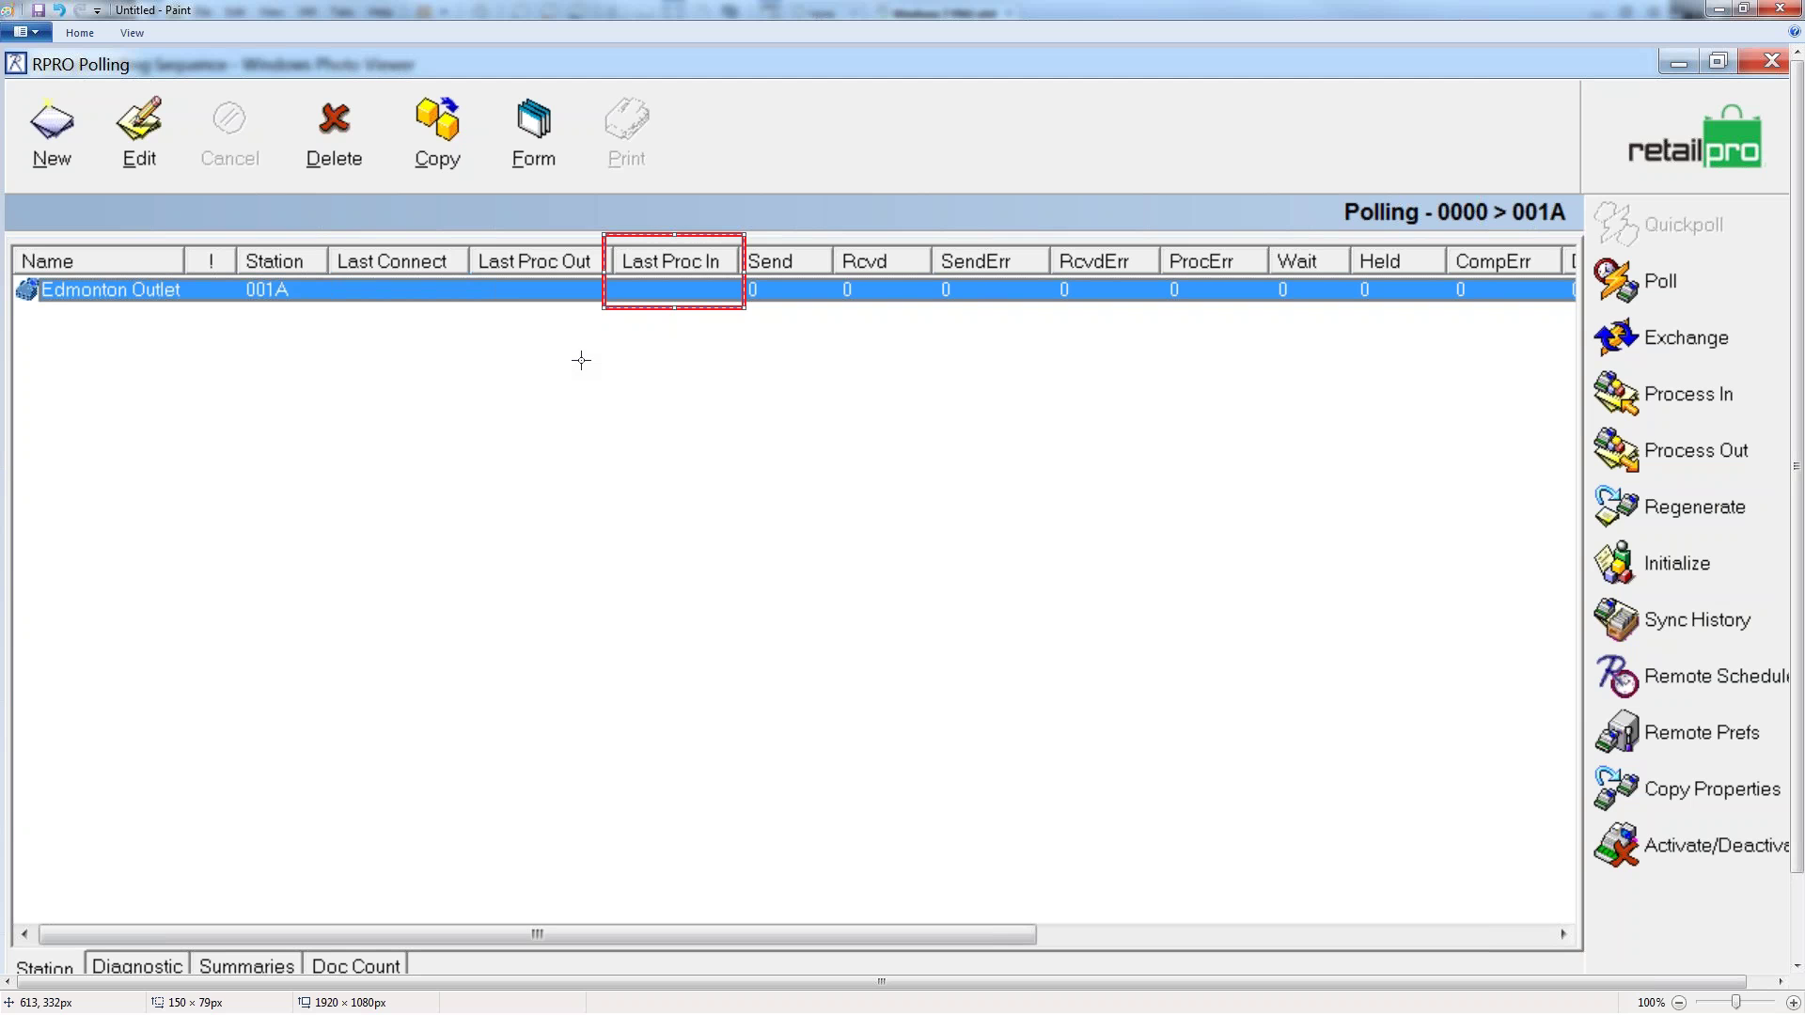
key("ctrl+z")
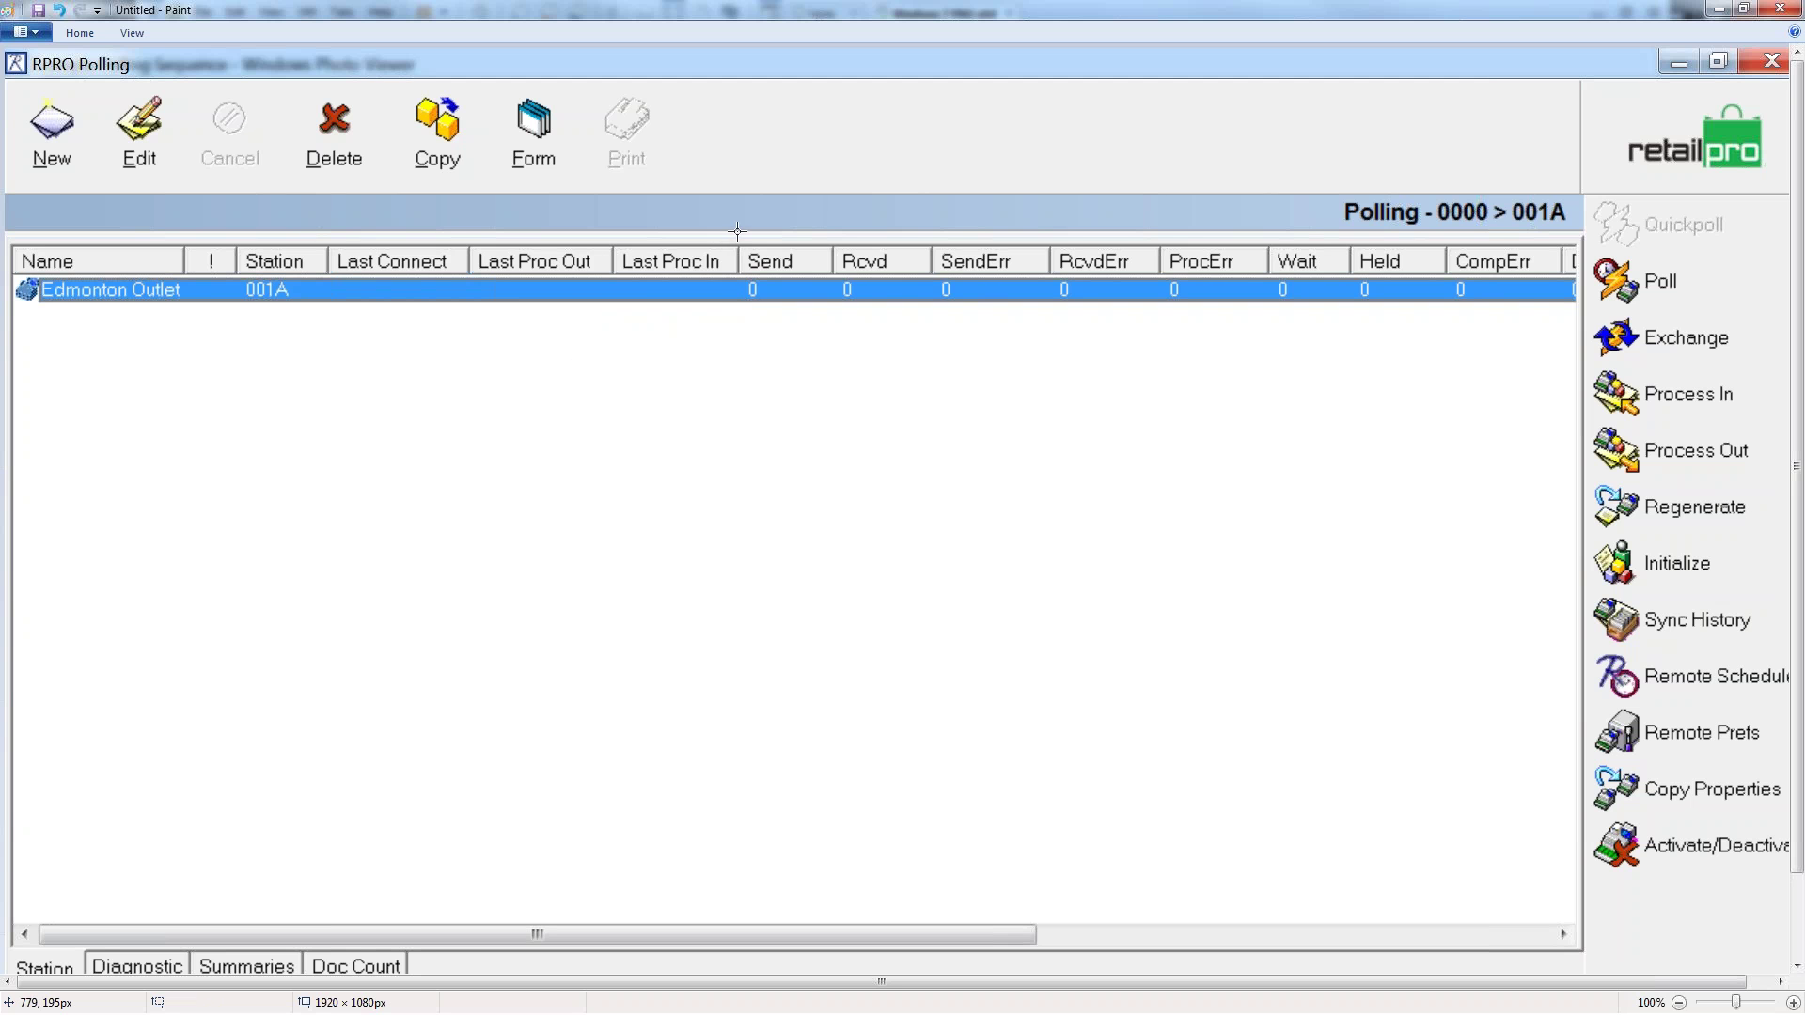
Step: Outline the Send and Rcvd columns in red, followed by the SendErr, RcvdErr and ProcErr columns, removing each outline
left_click_drag(725, 231, 938, 318)
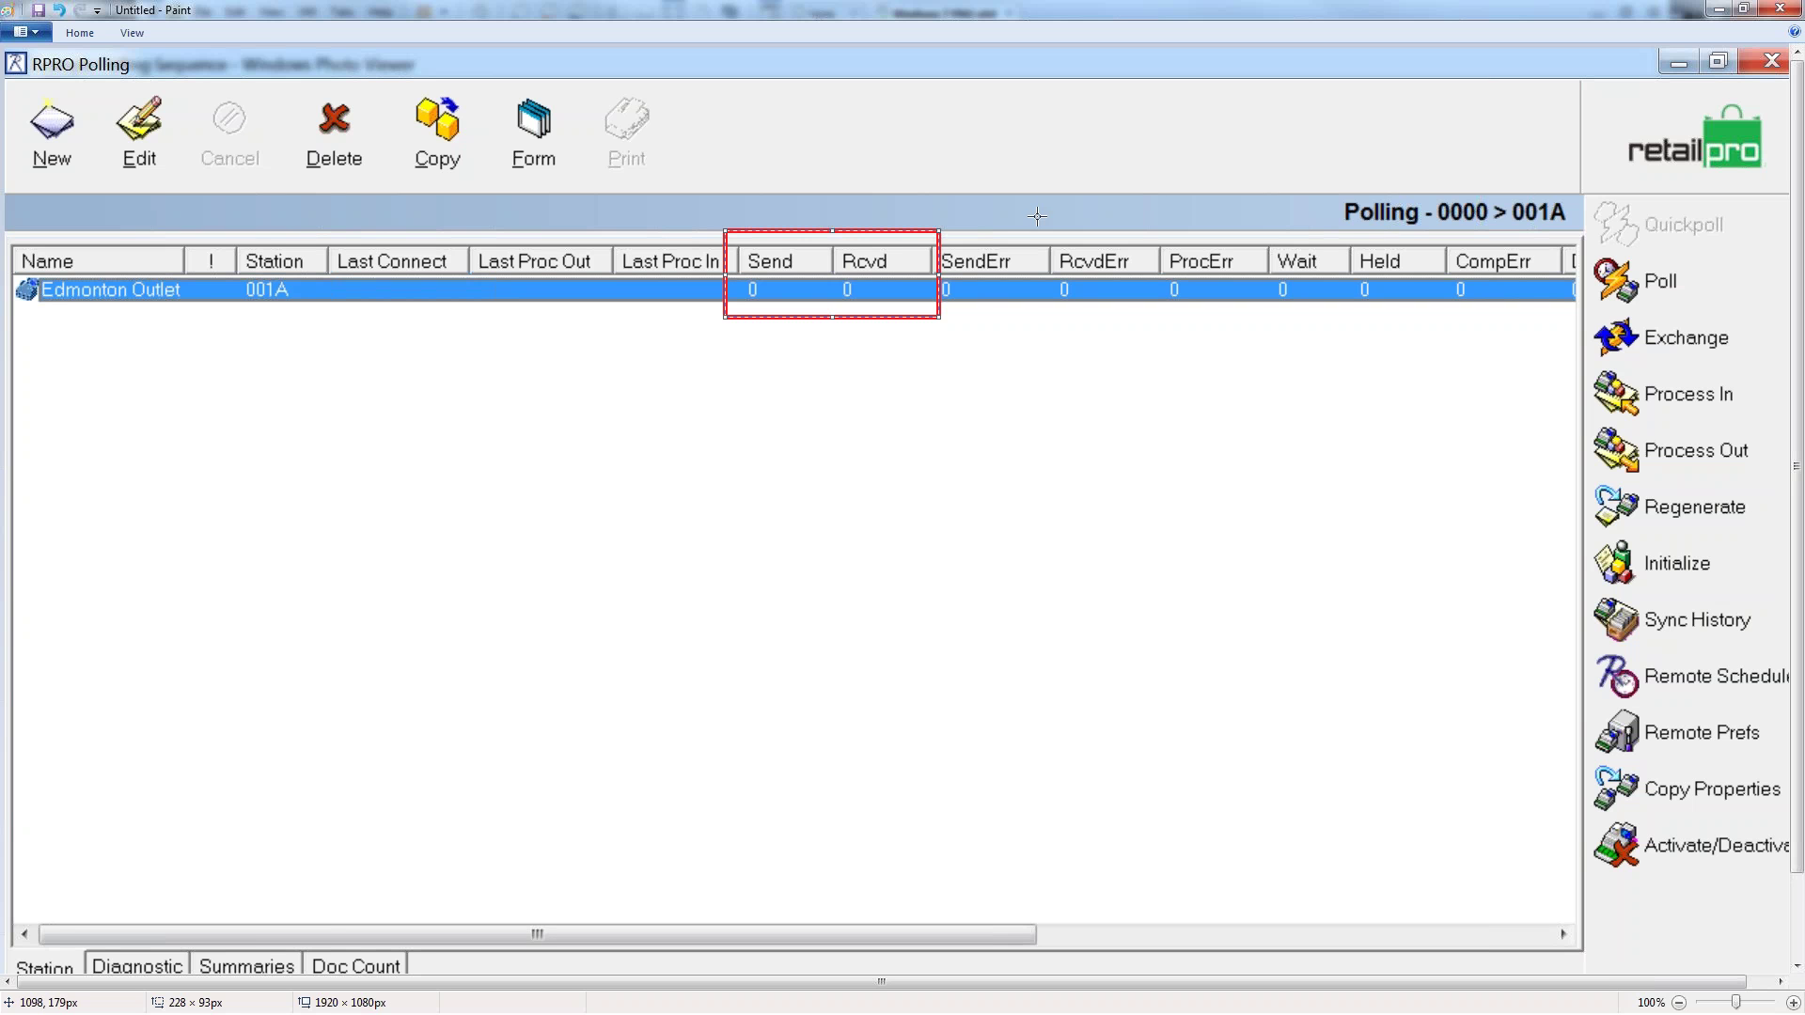
key("ctrl+z")
mouse_move(929, 228)
left_mouse_down()
mouse_move(1167, 320)
mouse_move(1273, 321)
left_mouse_up()
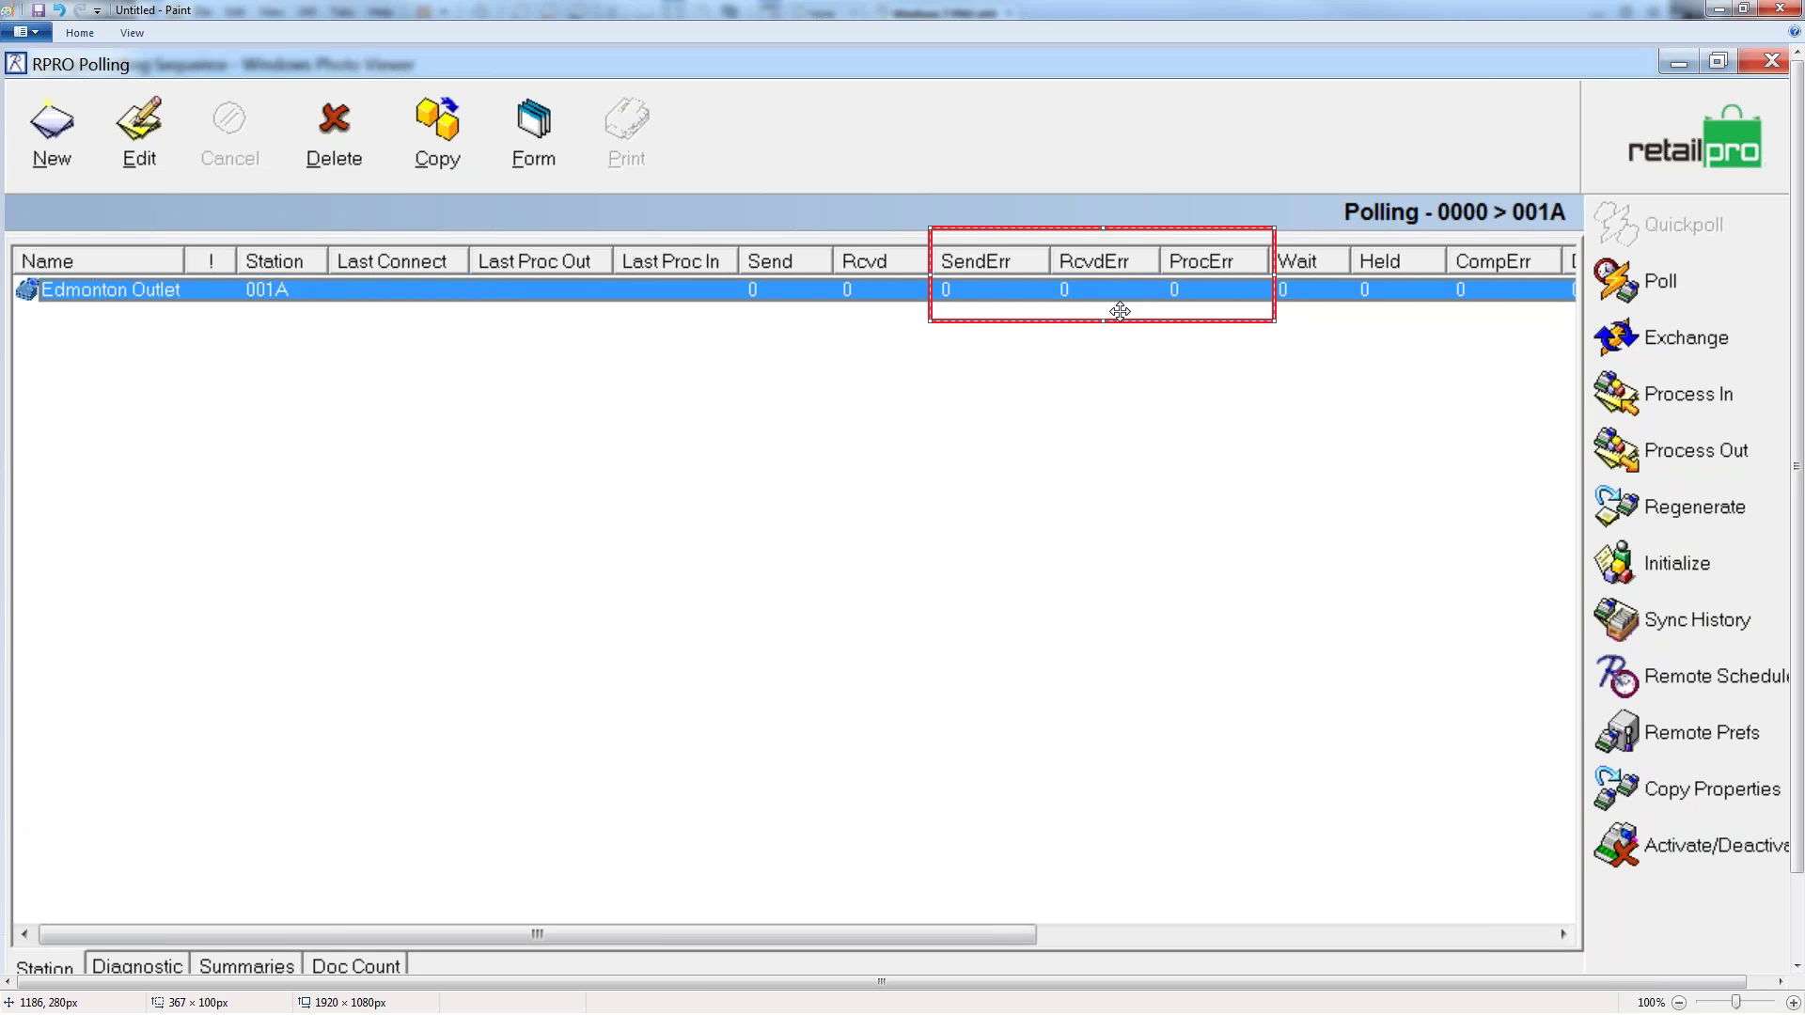
key("Delete")
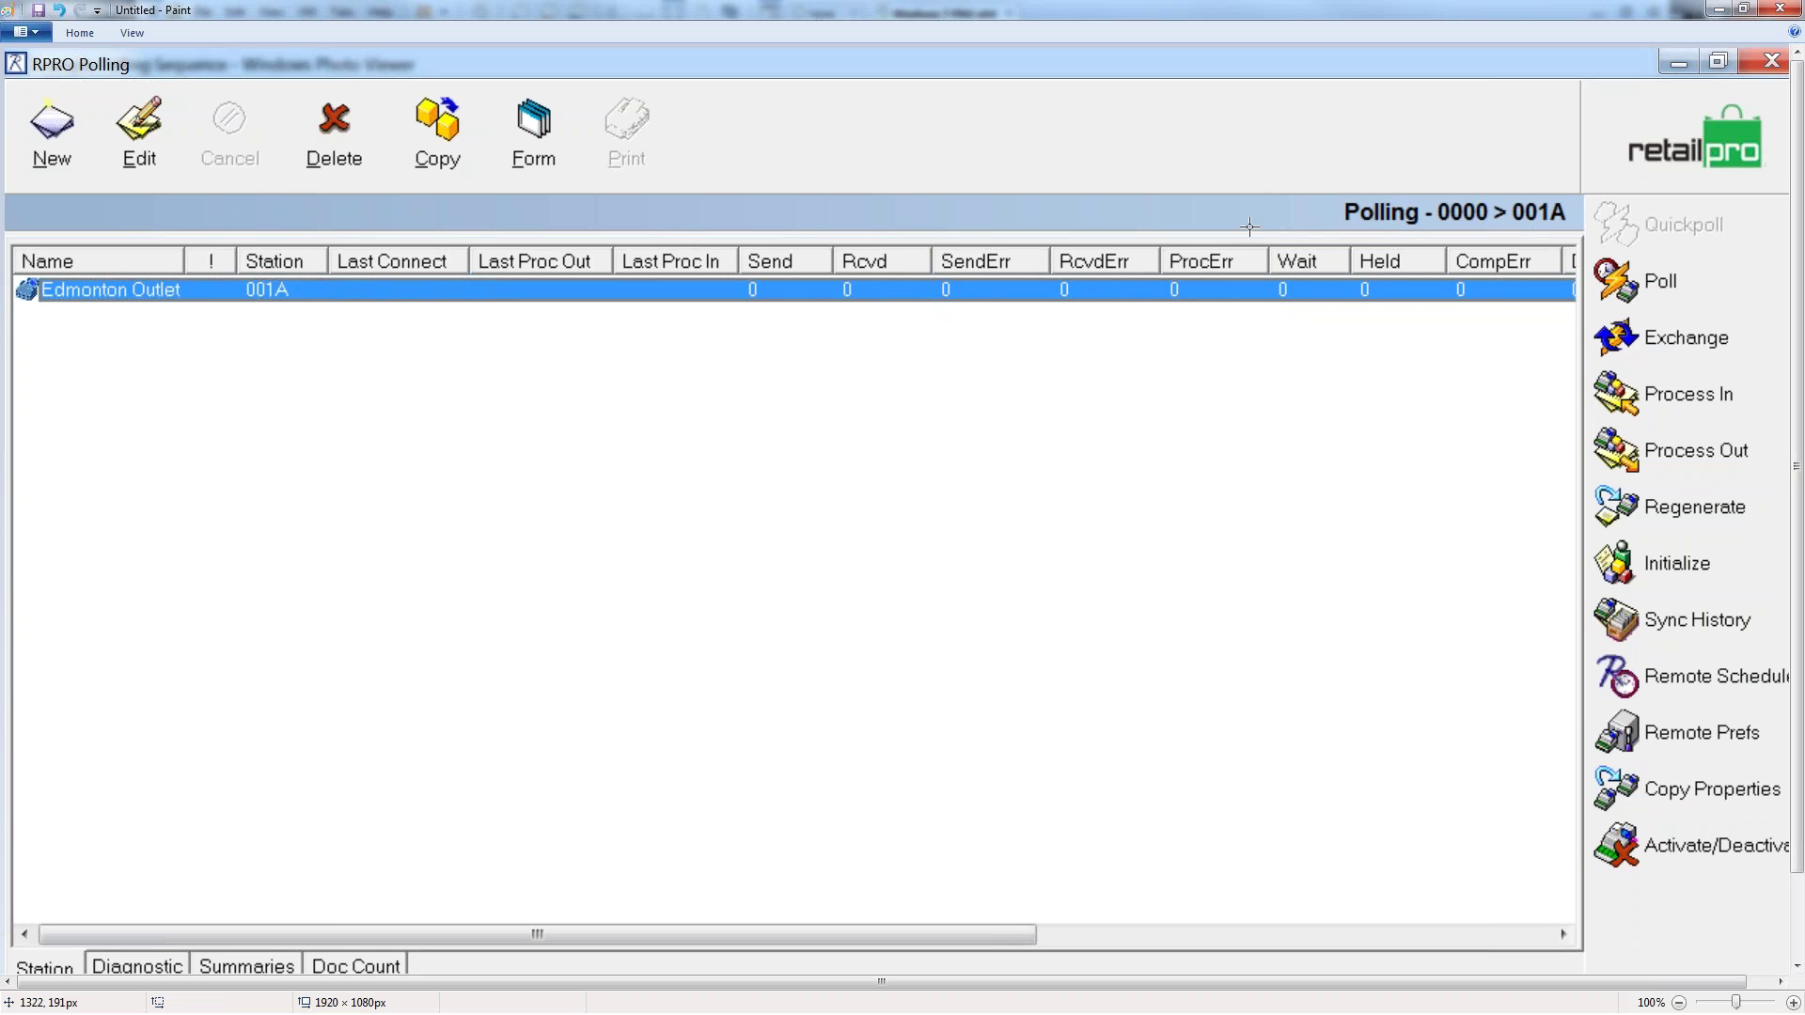
Step: Outline the Wait and Held columns in red, alternating with a temporary outline around the Send and Rcvd columns
left_click_drag(1262, 223, 1445, 323)
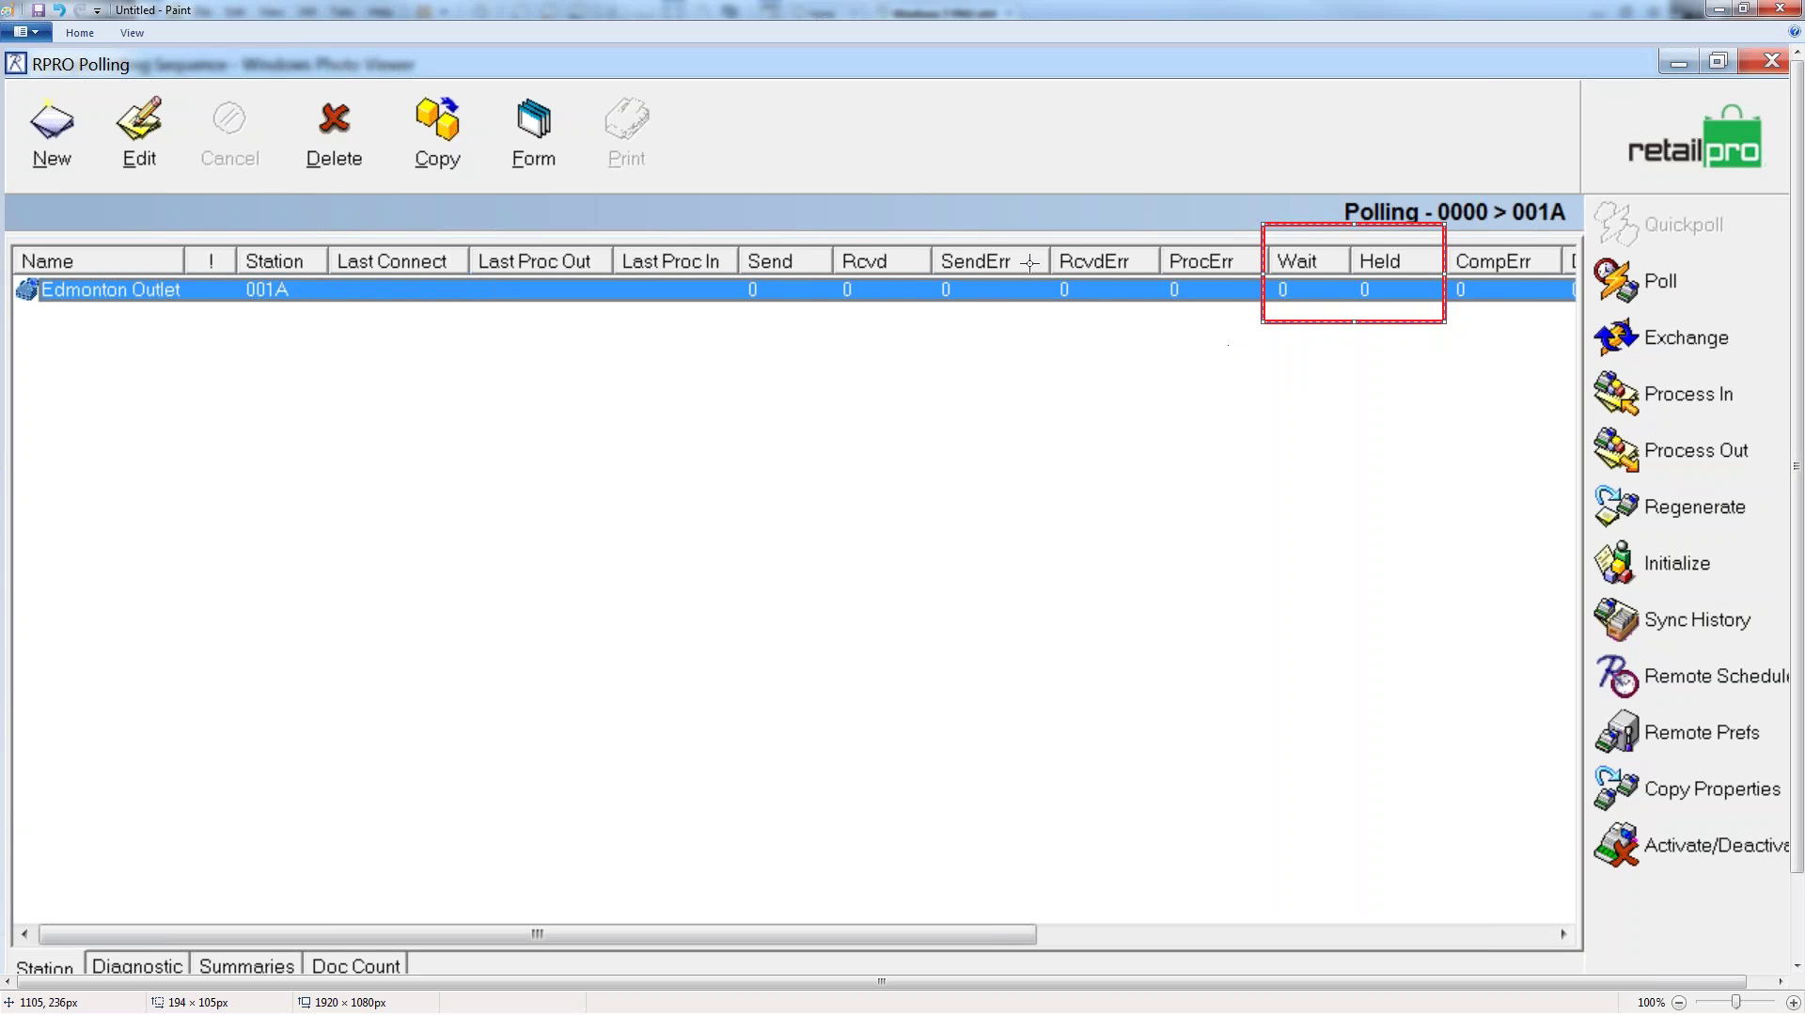
key("ctrl+z")
mouse_move(727, 233)
left_mouse_down()
mouse_move(913, 337)
mouse_move(931, 315)
left_mouse_up()
key("ctrl+z")
left_click_drag(1258, 226, 1449, 320)
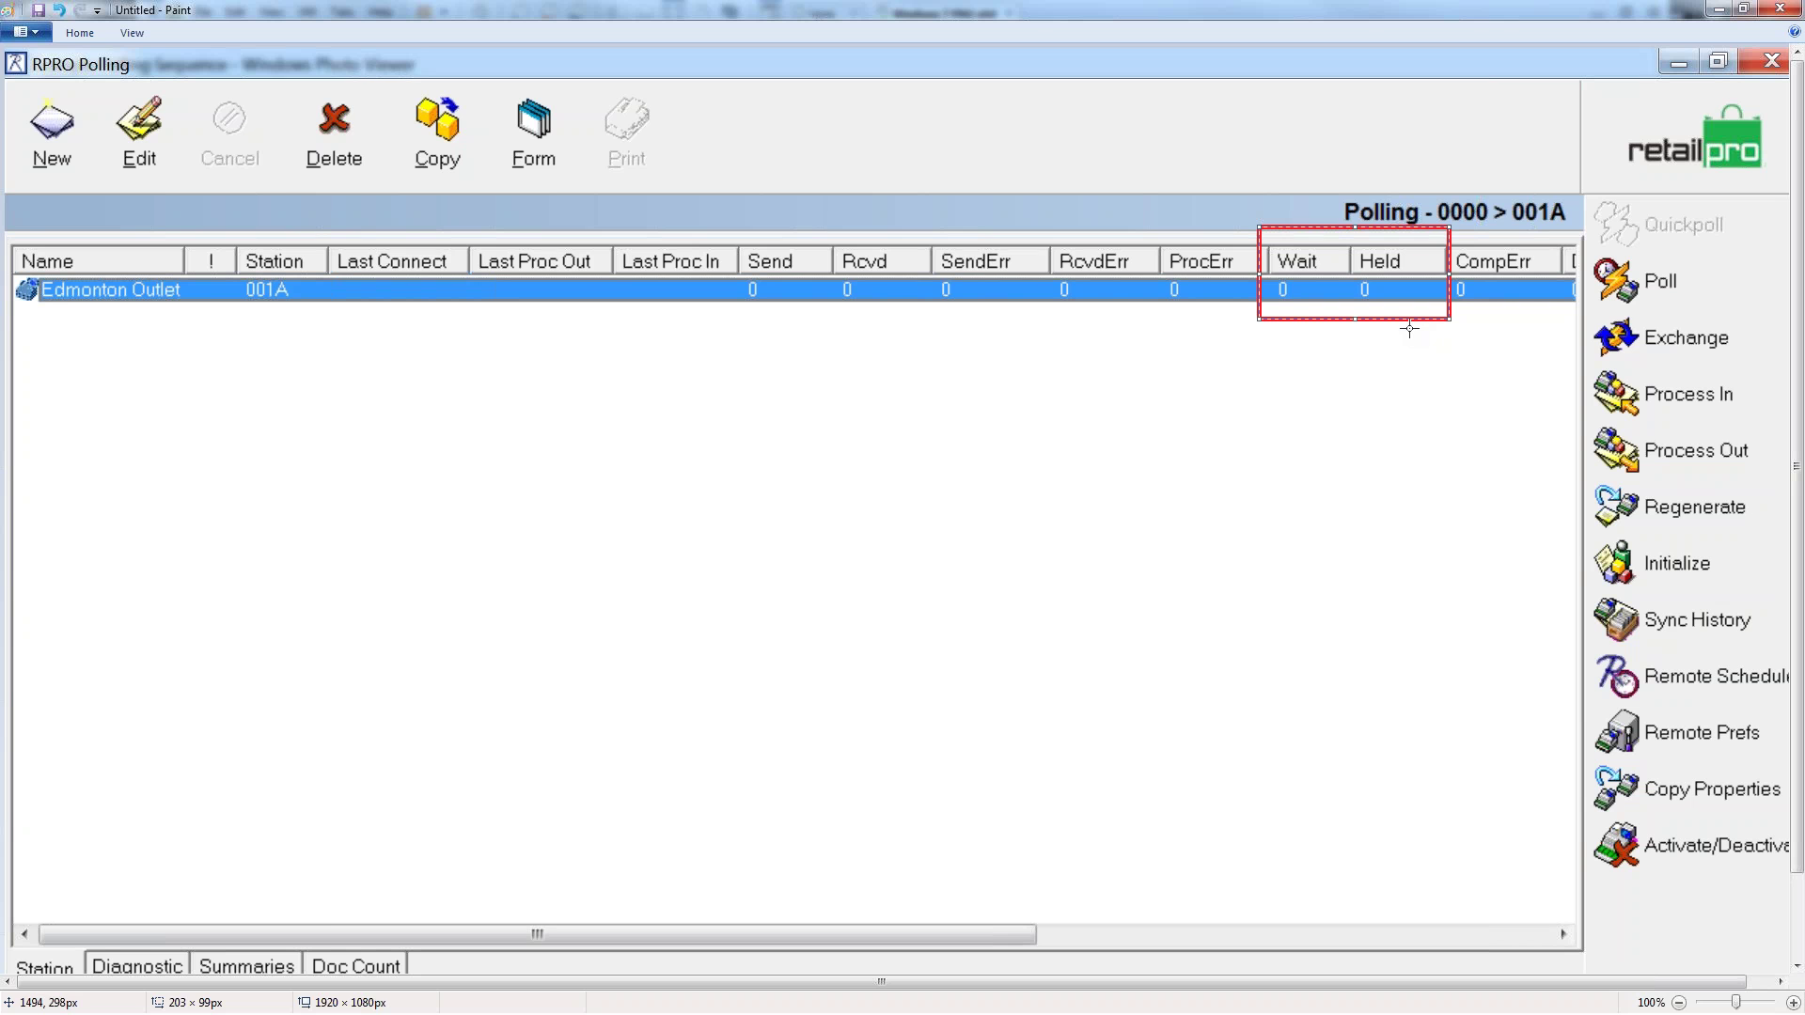
Step: Switch from Paint back to RPRO Polling and select the Calgary outlet station
left_click(1719, 8)
left_click(793, 260)
left_click(796, 244)
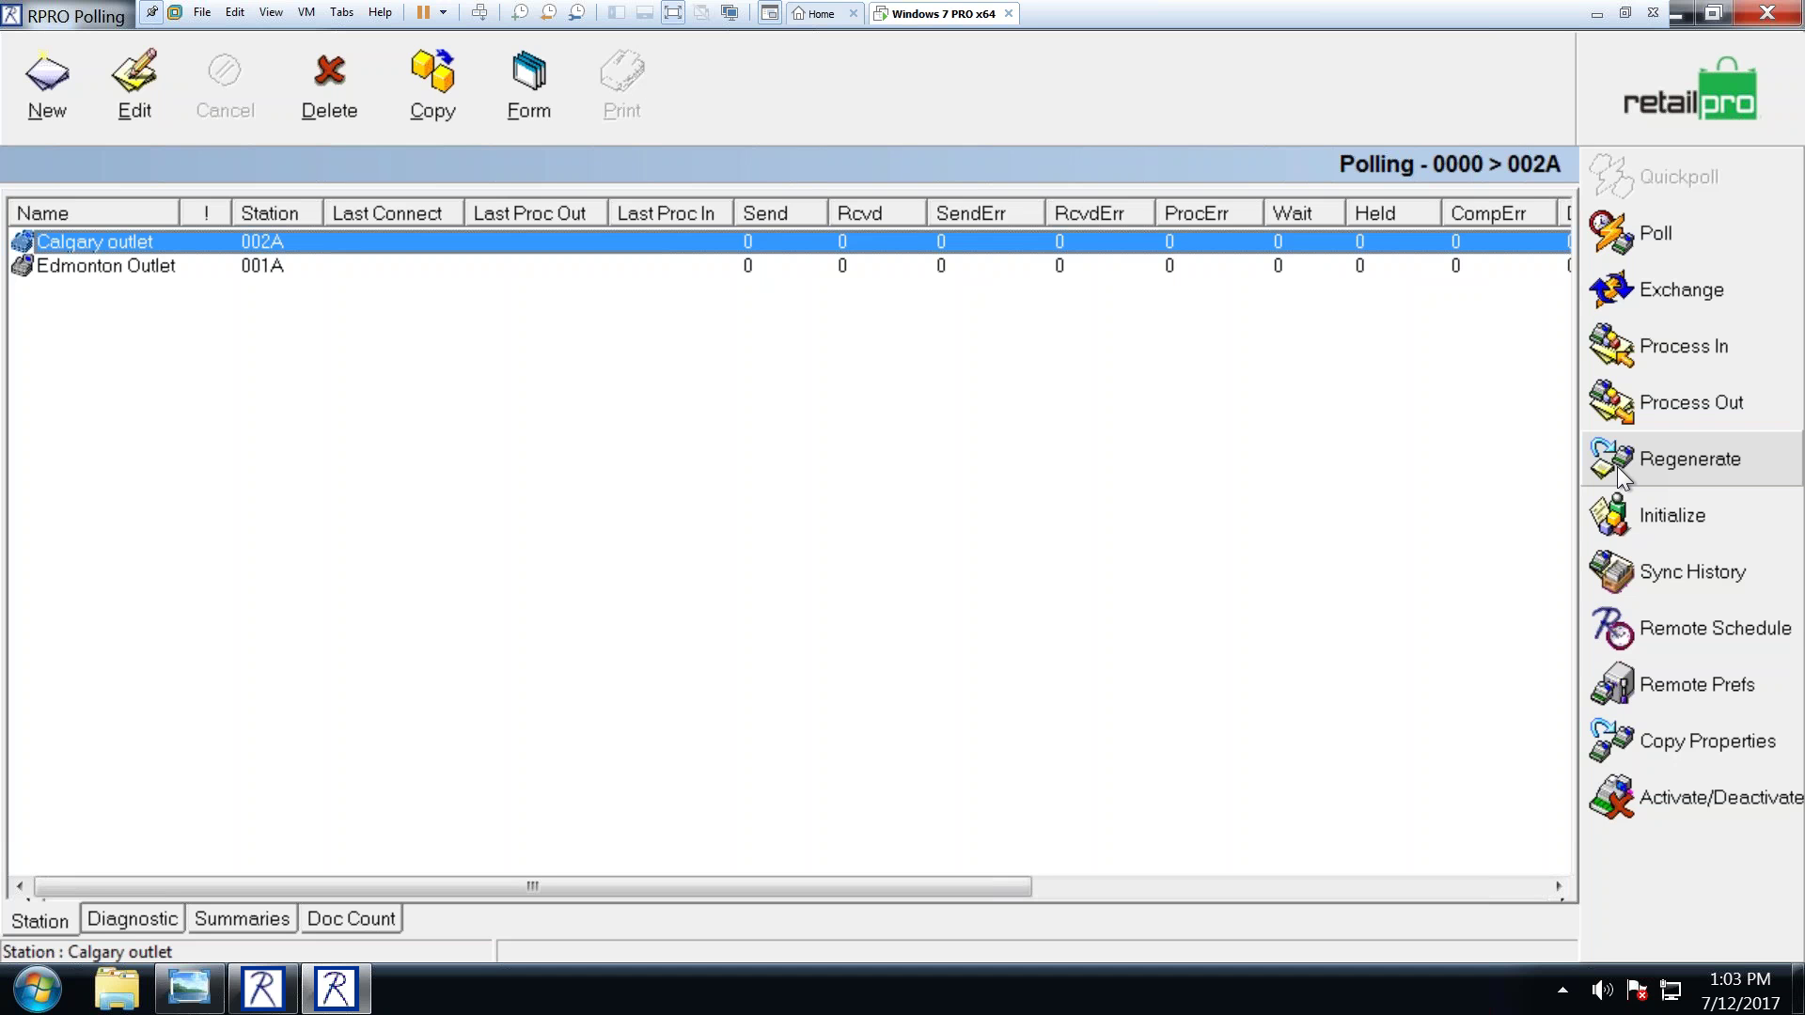
Step: Set up a regeneration of receipts dated 6/1/2017 to 6/30/2017 made at the destination station, and cancel it
left_click(1657, 450)
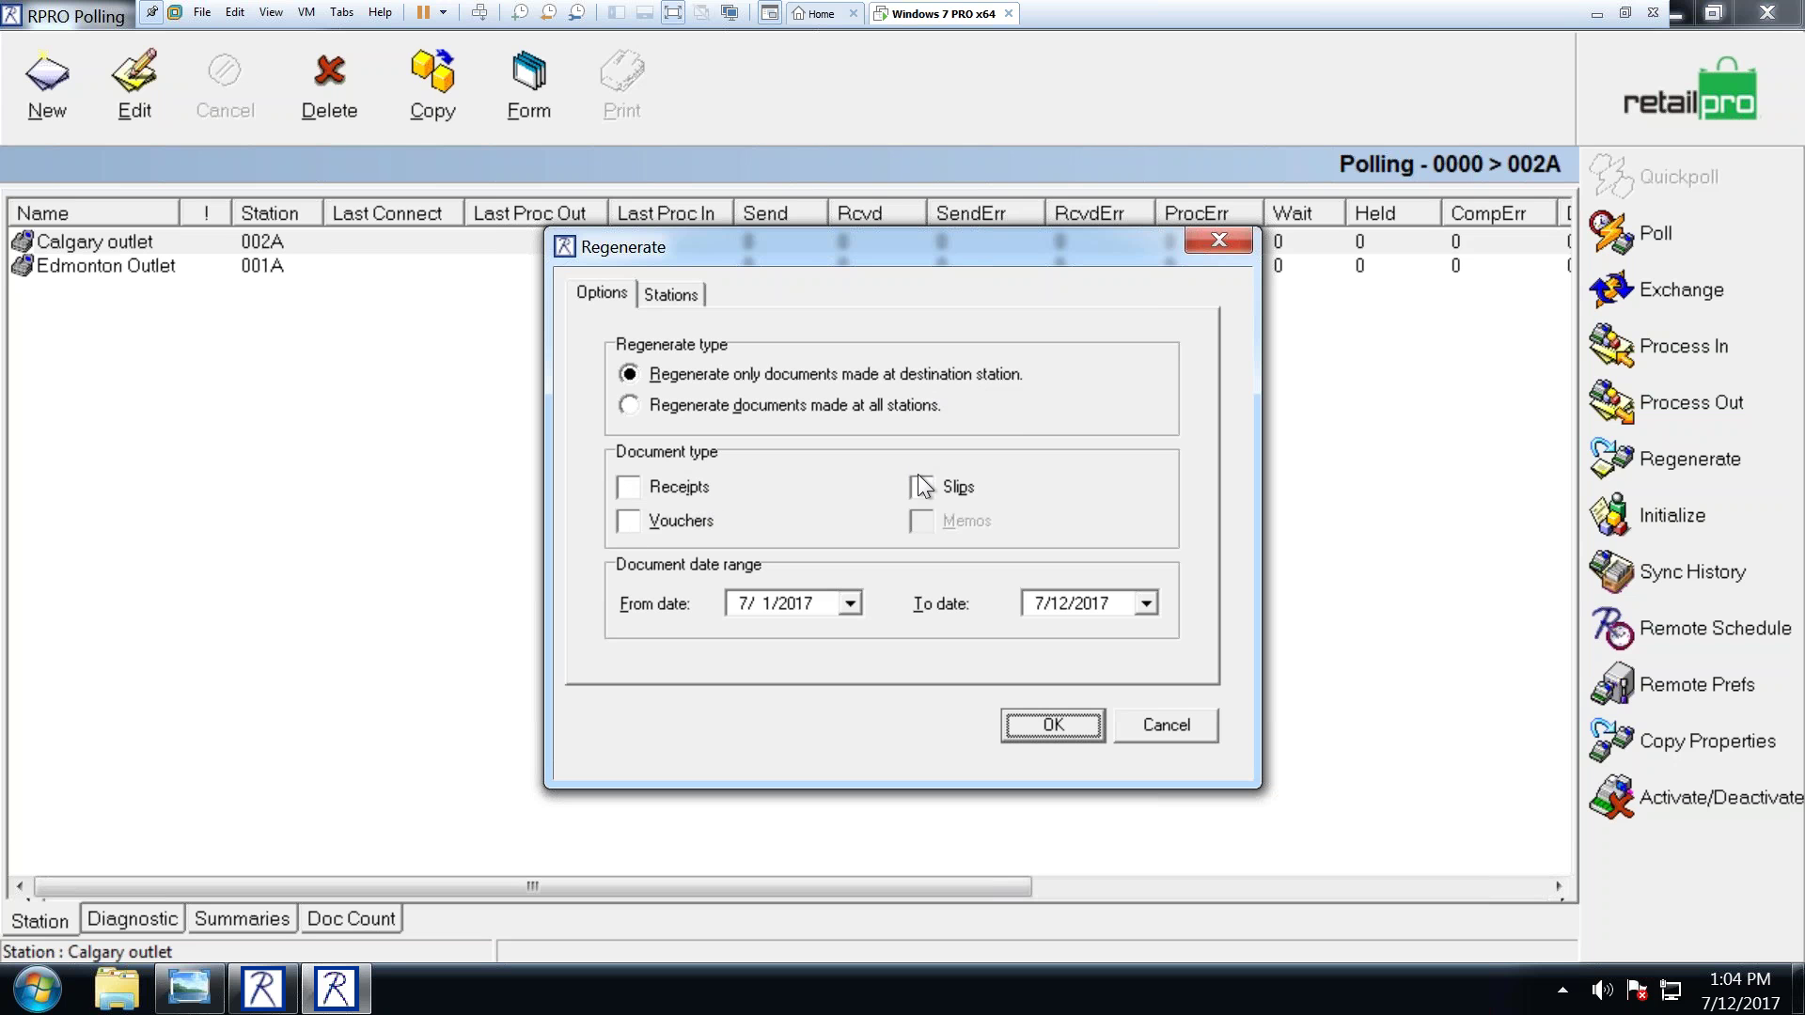
left_click(634, 488)
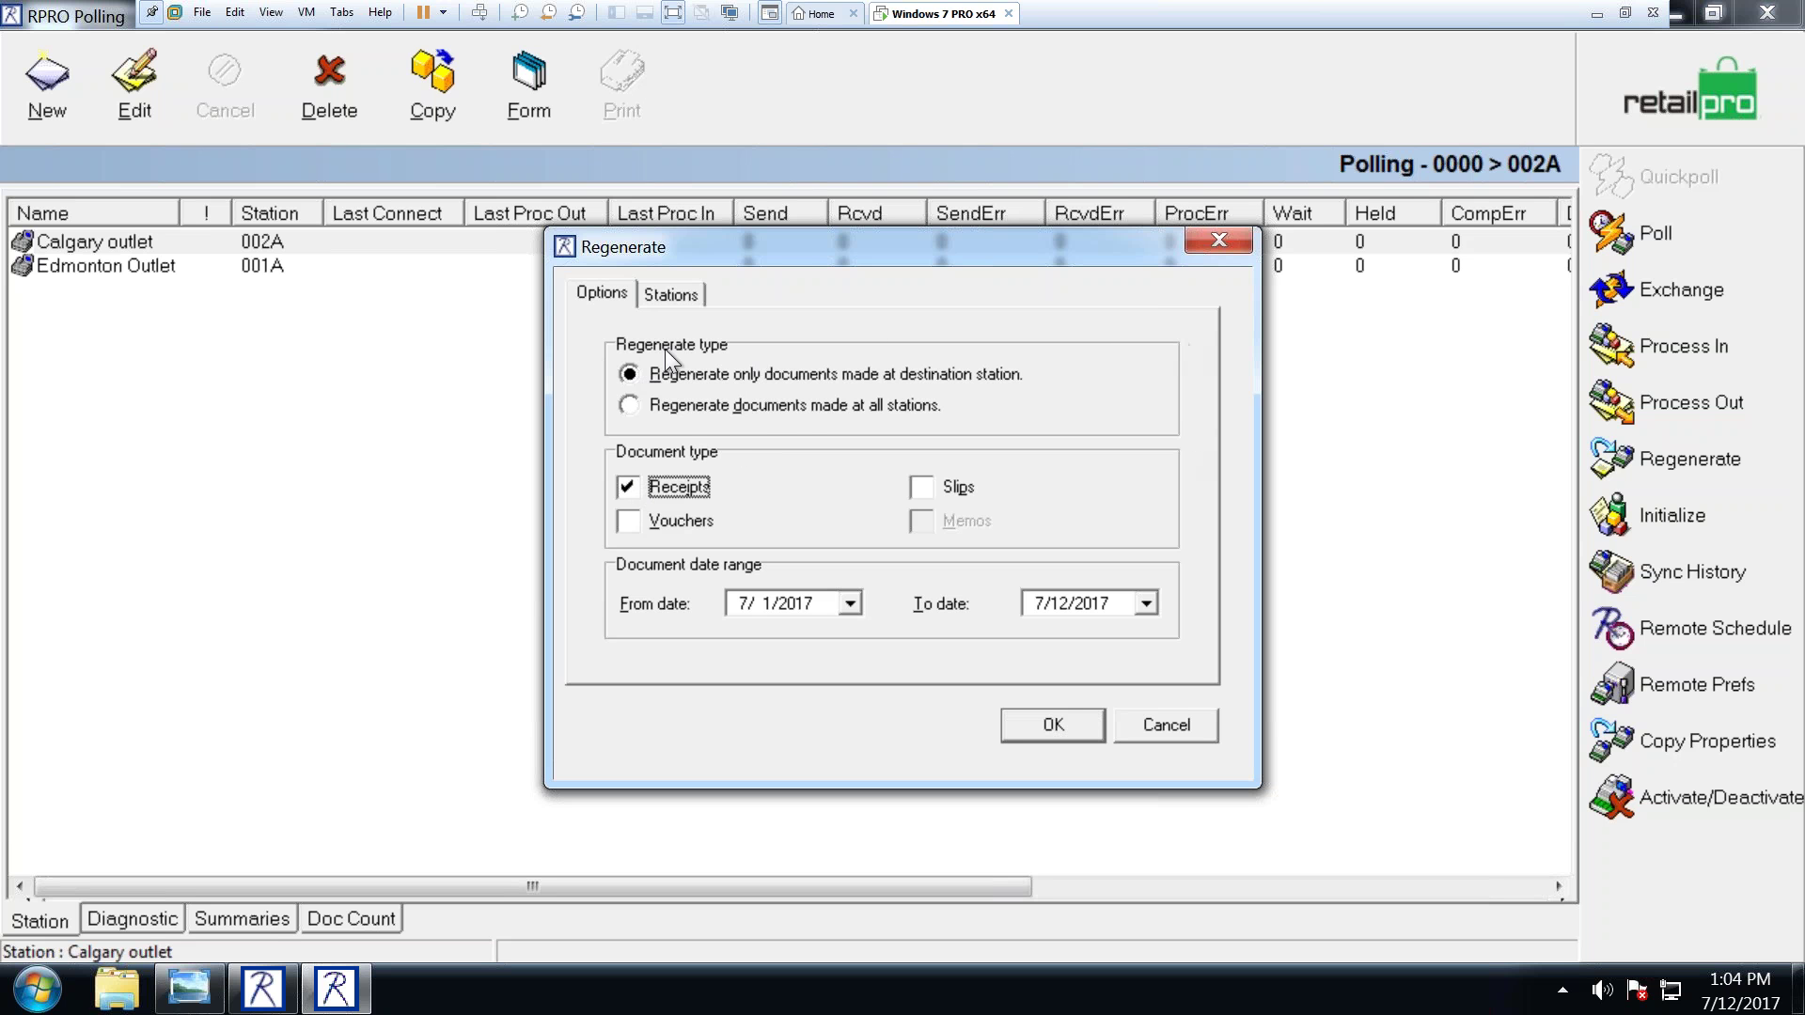
left_click(849, 604)
left_click(751, 639)
left_click(894, 700)
left_click(1146, 603)
left_click(1047, 639)
left_click(1222, 777)
left_click(850, 604)
left_click(879, 639)
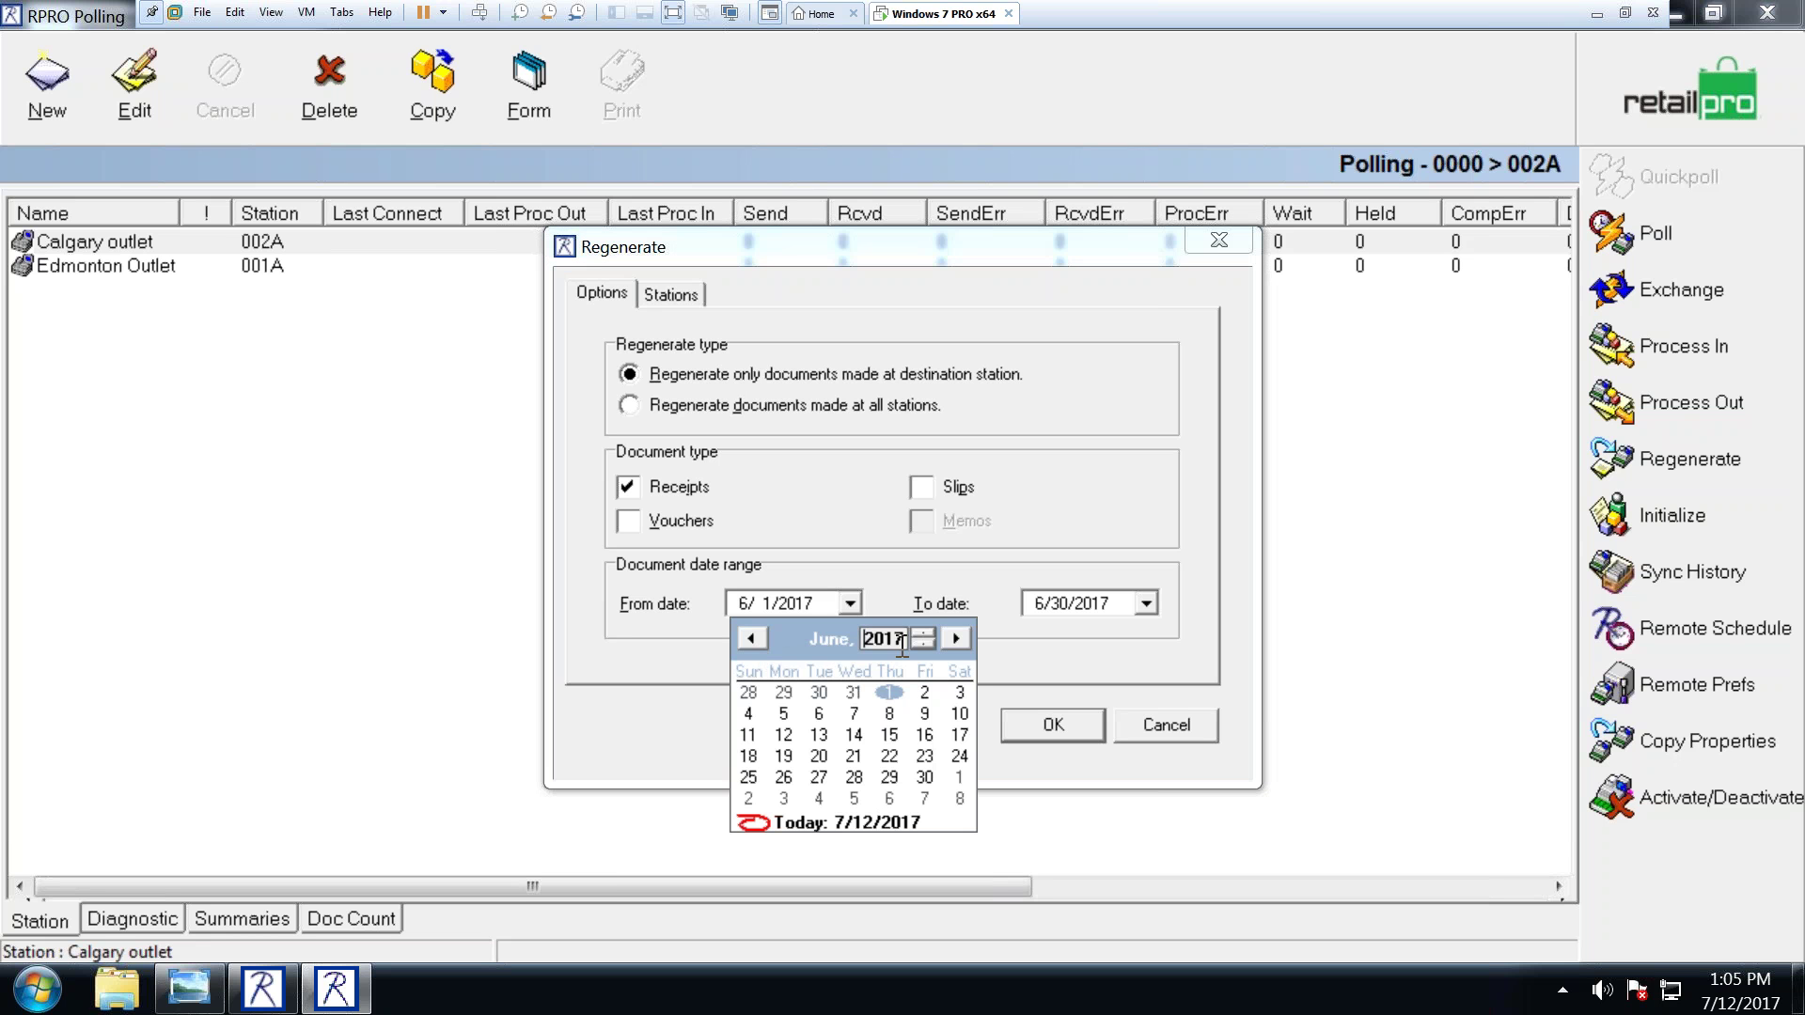
left_click(1028, 656)
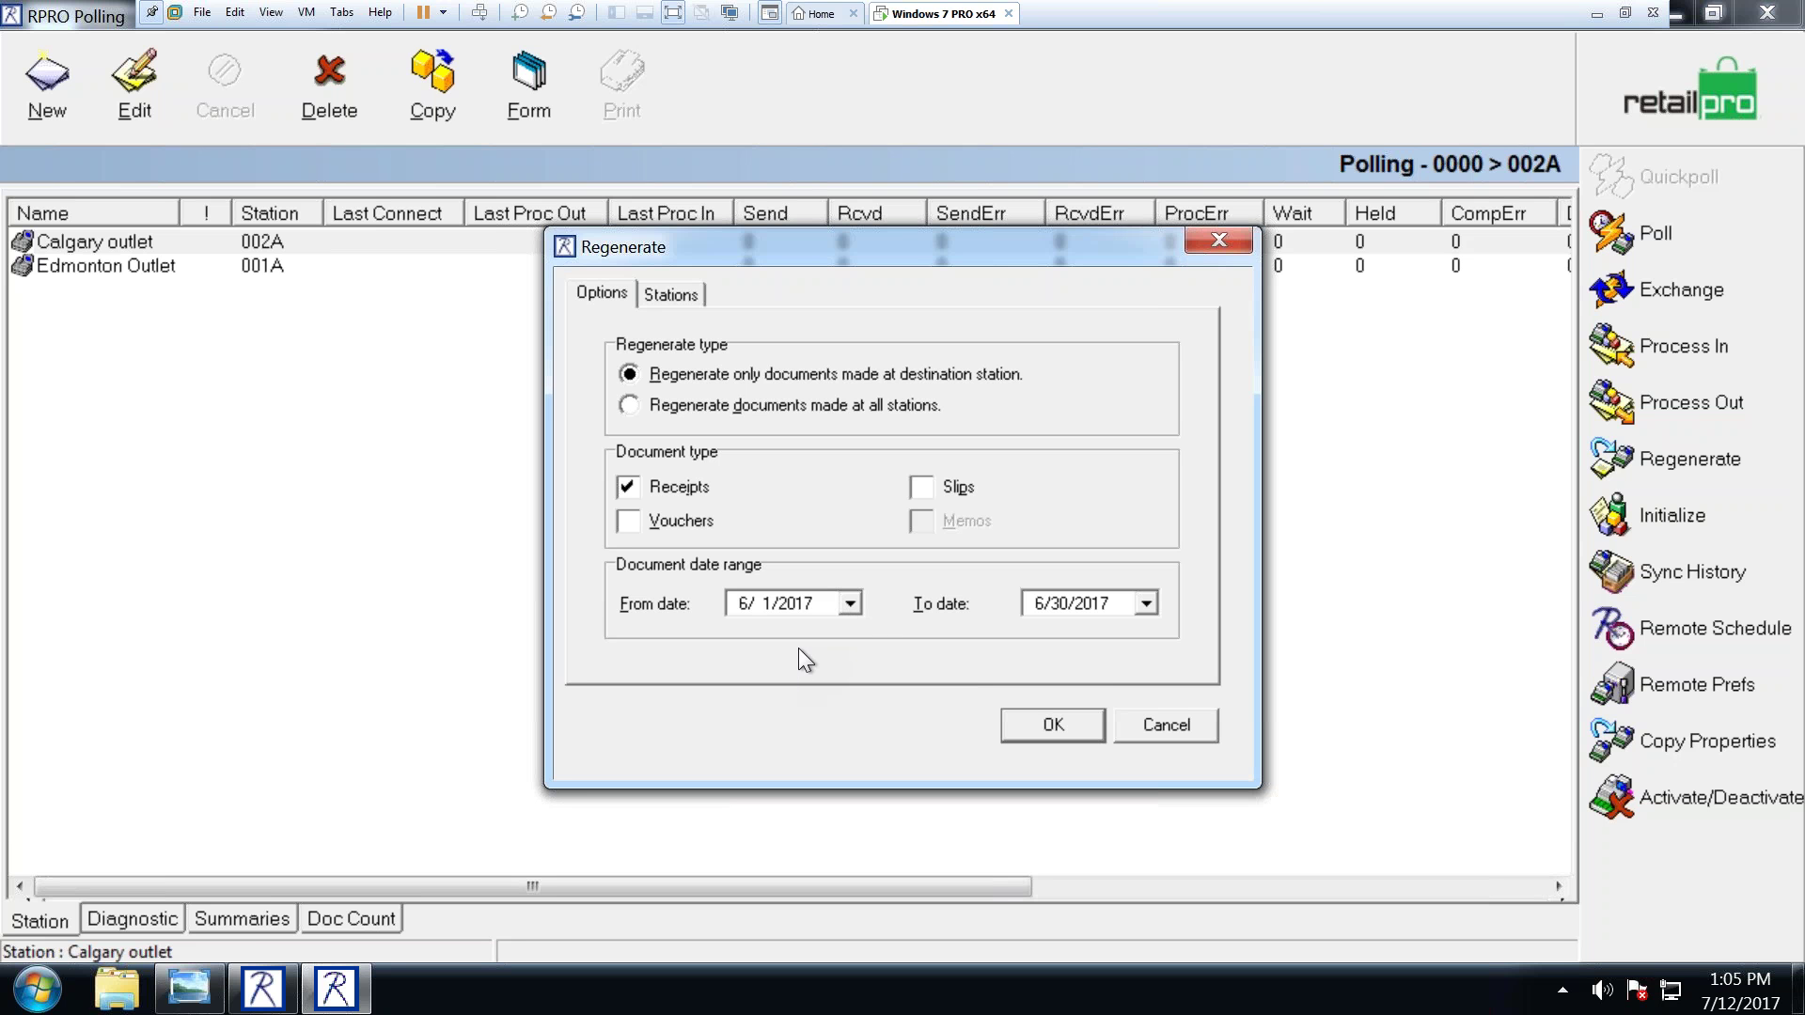
left_click(1145, 714)
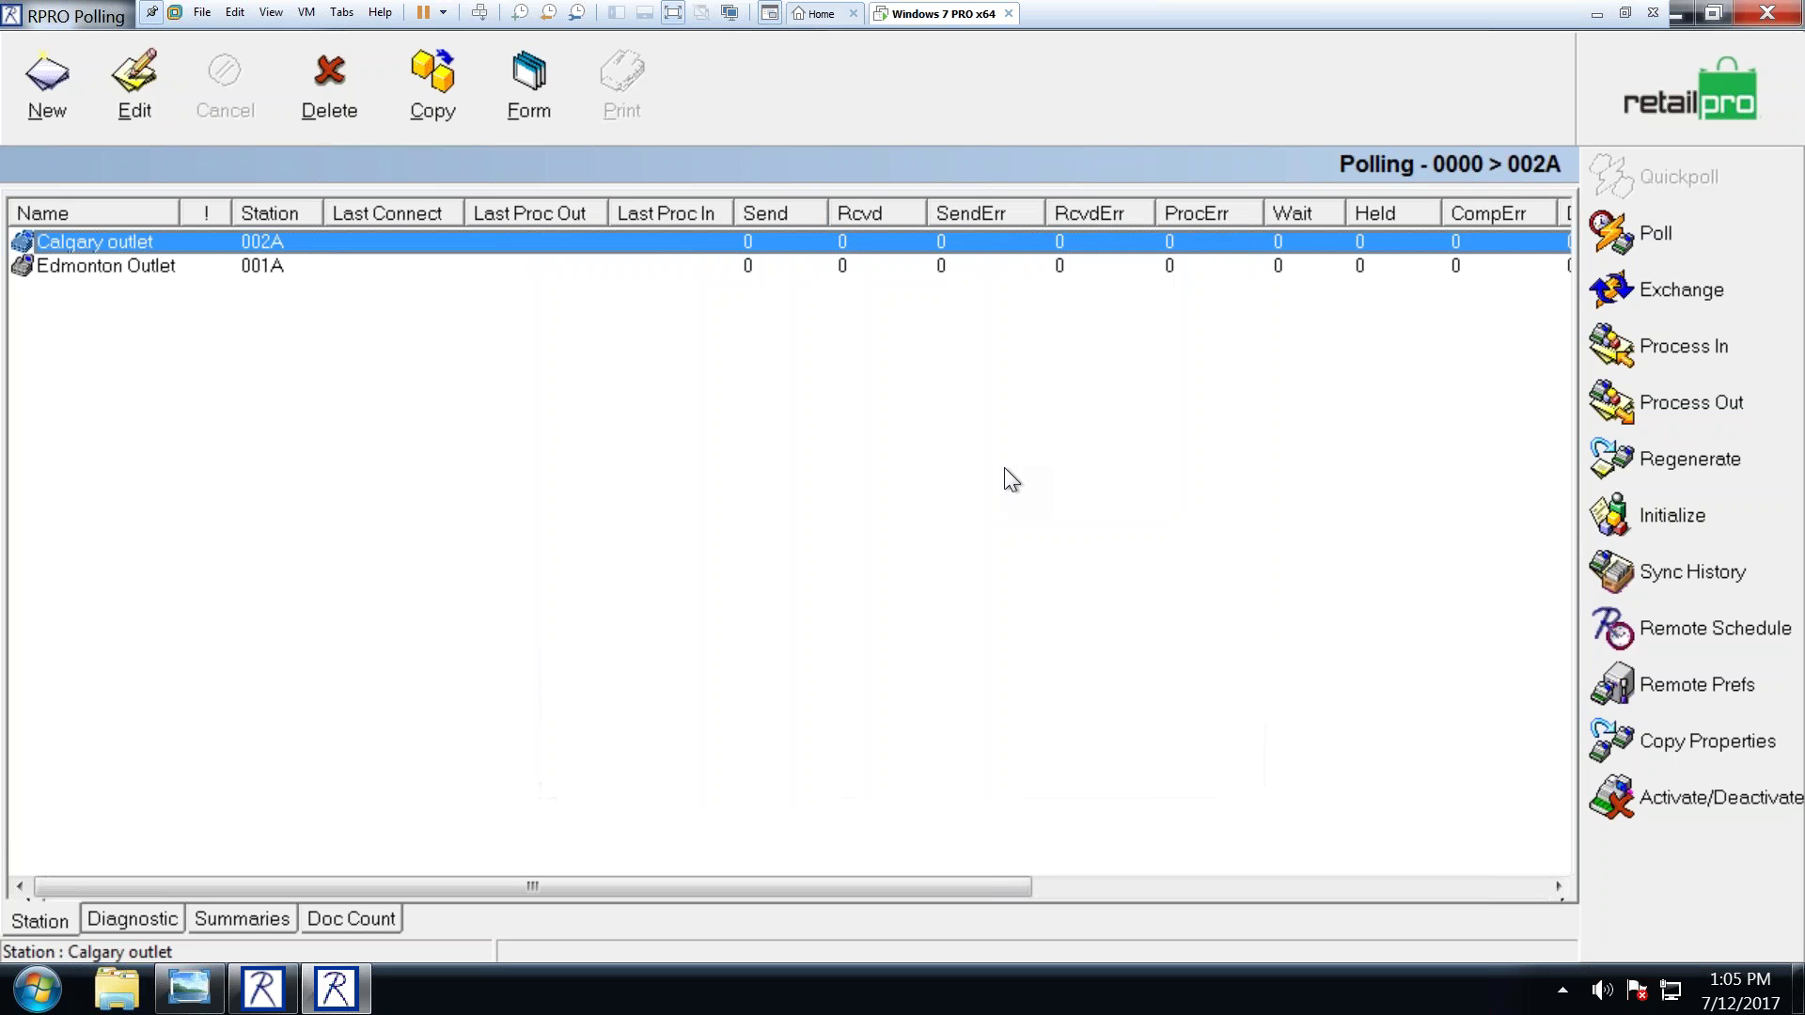
Step: Start a remote initialization for Edmonton Outlet 001A including Inventory, Preferences, Preferences (8.5), Customers and Security
left_click(1651, 517)
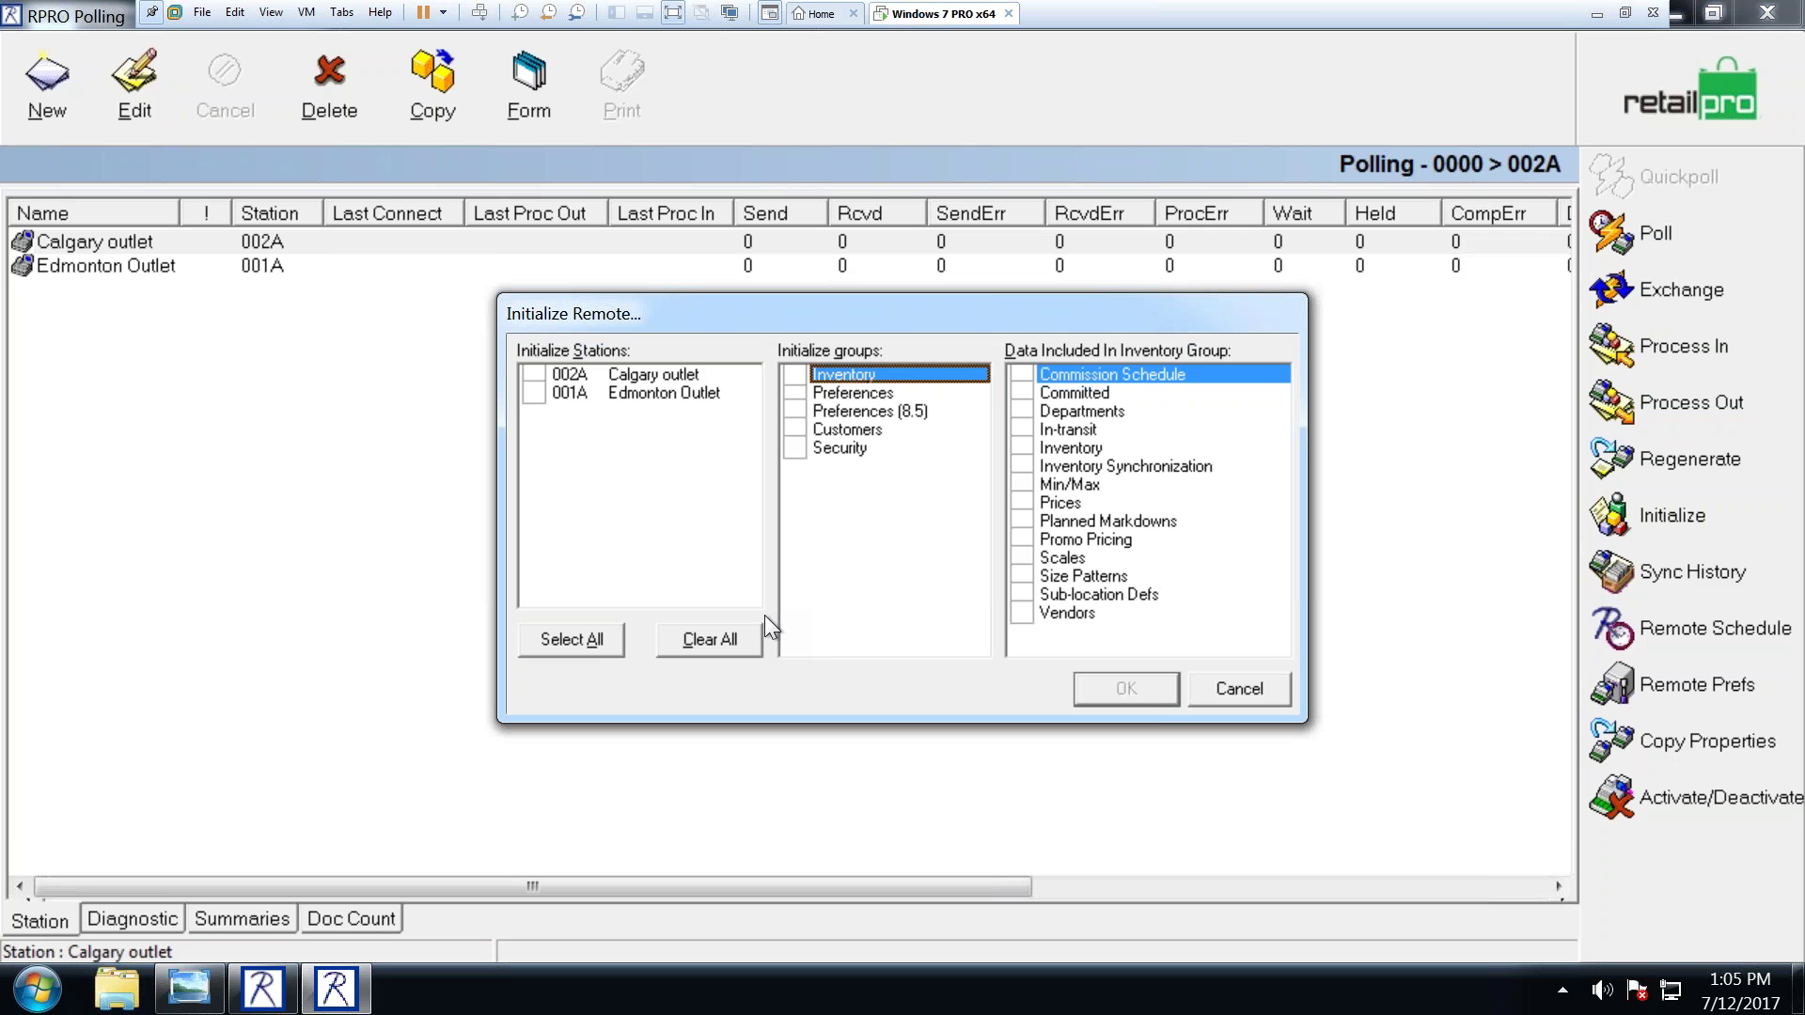
left_click(528, 392)
left_click(804, 376)
left_click(799, 391)
left_click(799, 410)
left_click(805, 431)
left_click(804, 447)
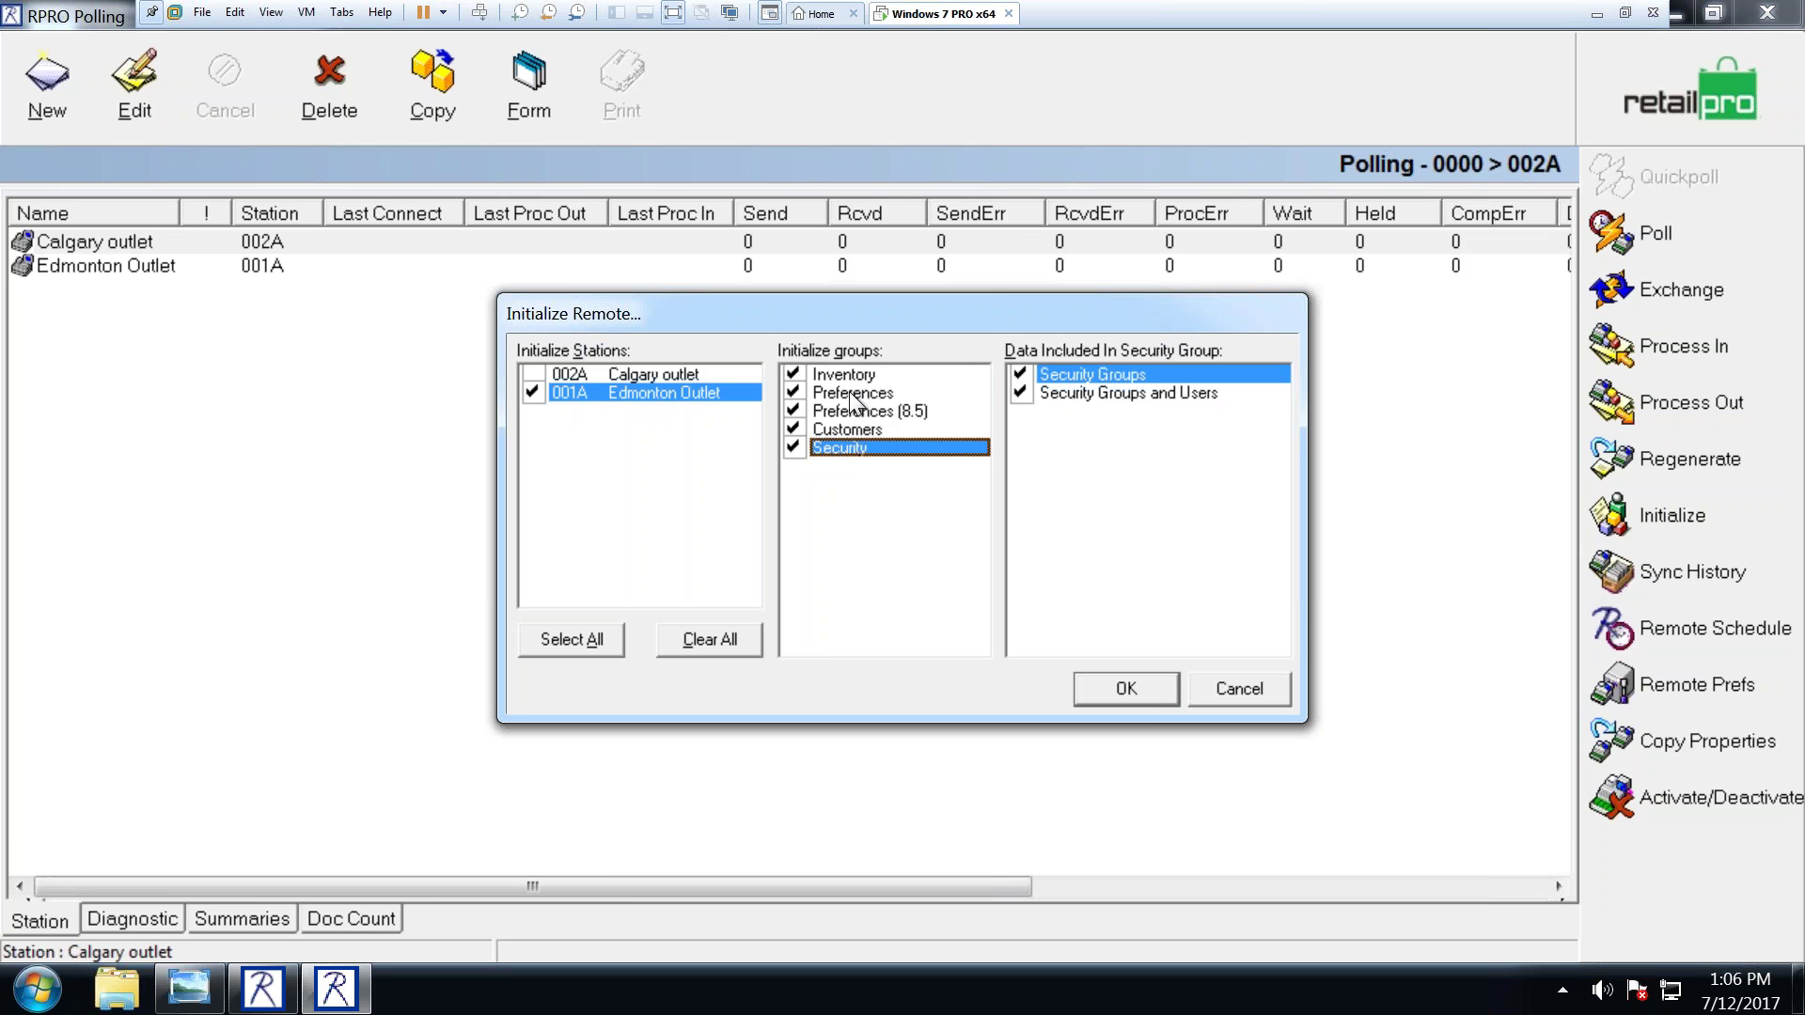
Step: Exclude both Preferences groups, Customers and Security from the initialization, and list the data included in the Inventory group
left_click(795, 394)
left_click(796, 412)
left_click(795, 430)
left_click(796, 448)
left_click(843, 376)
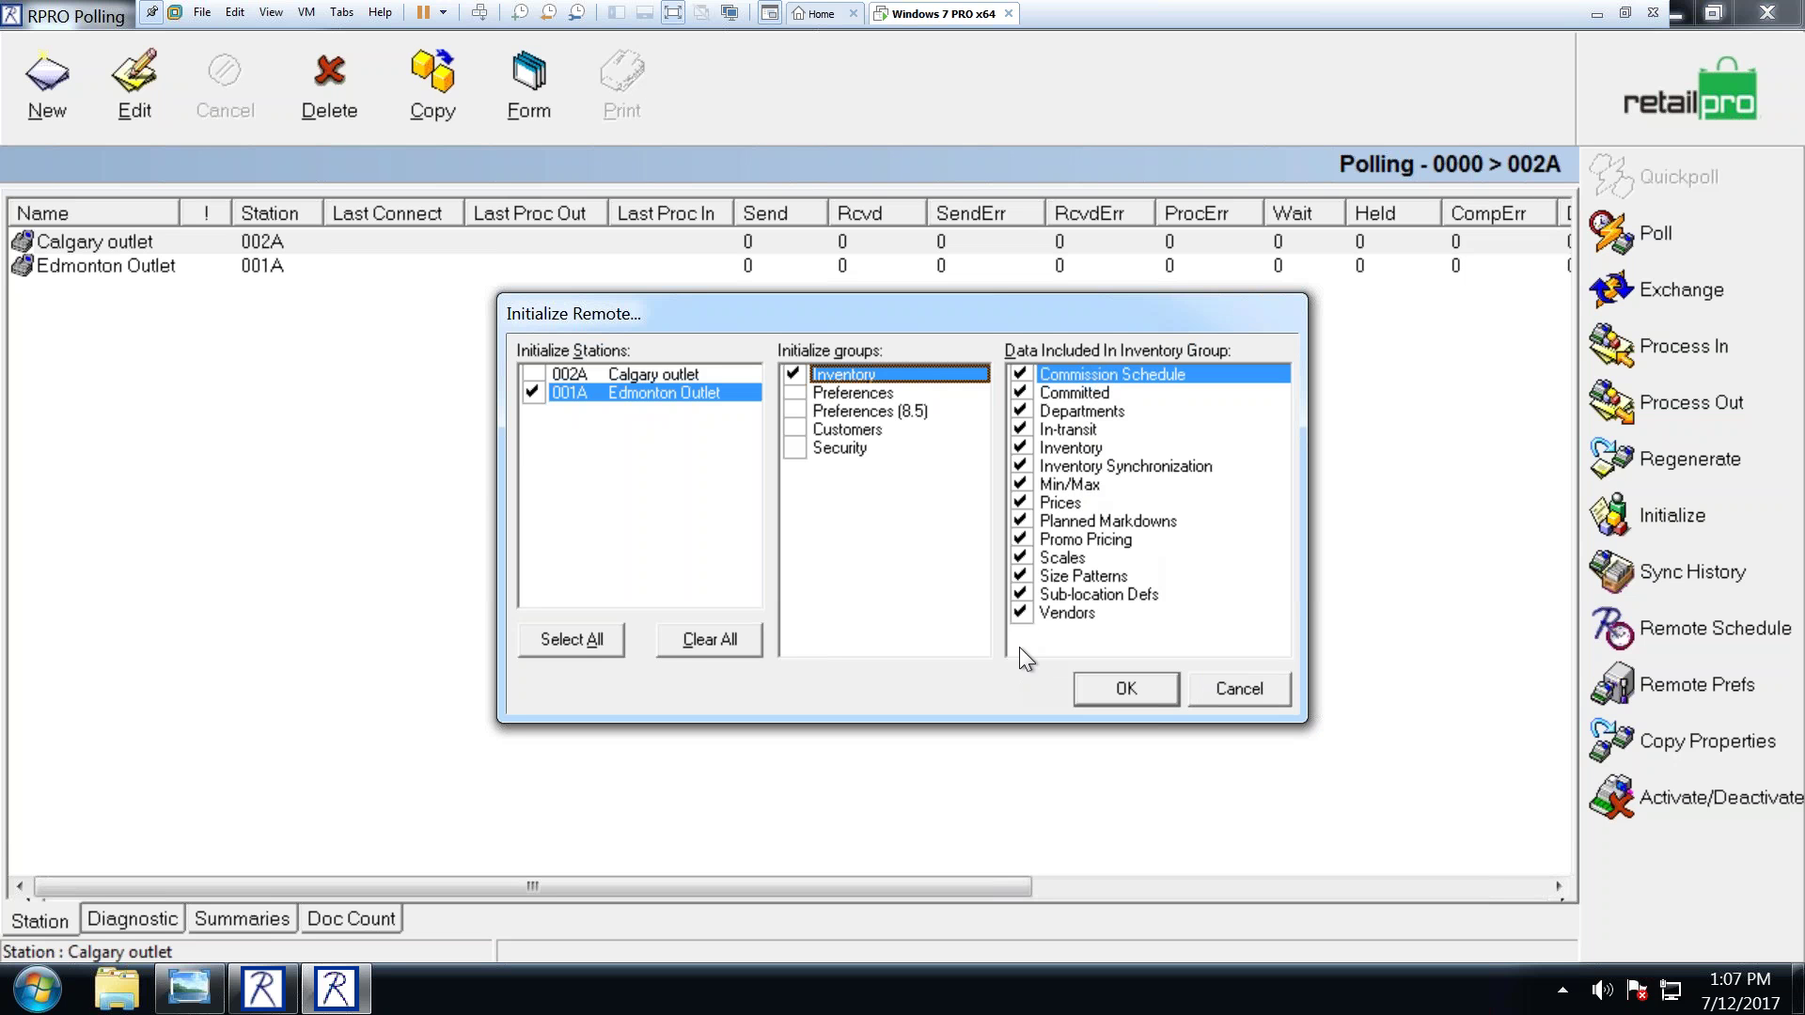
Step: Exclude every data type in the Inventory group except Prices from the initialization
left_click(1019, 612)
left_click(1019, 594)
left_click(1019, 577)
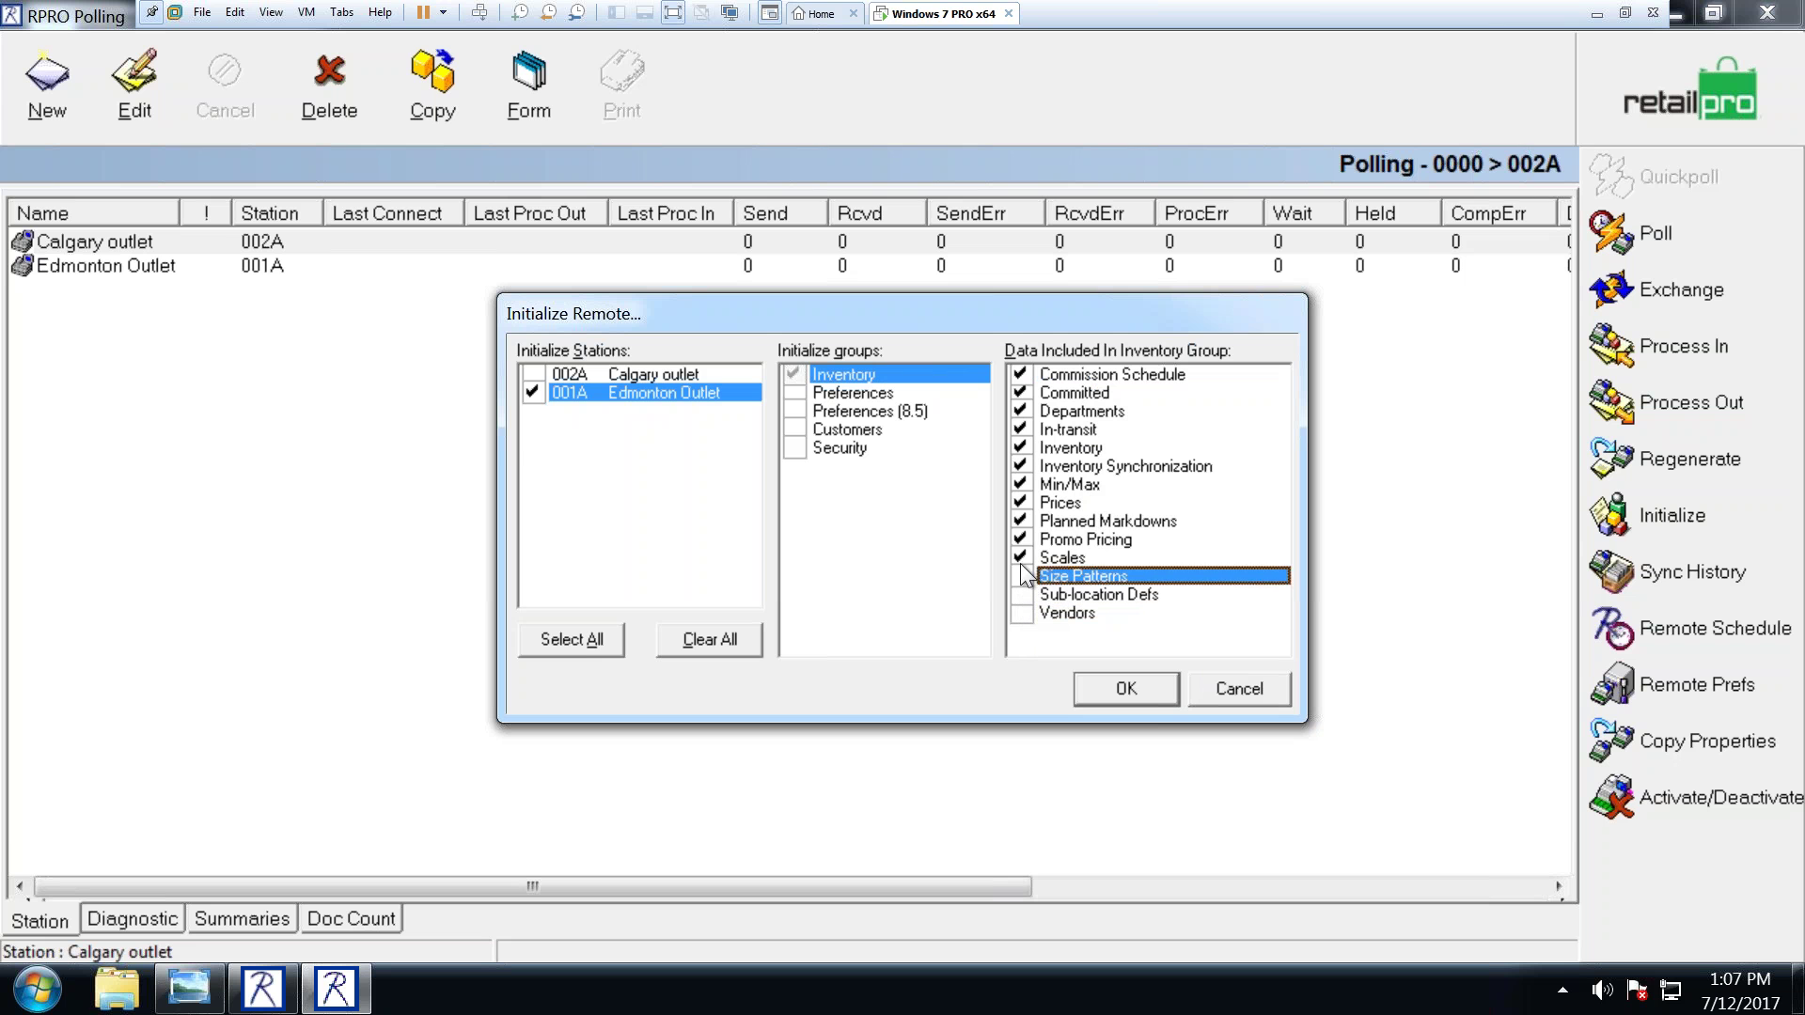
left_click(1020, 557)
left_click(1019, 539)
left_click(1019, 521)
left_click(1019, 484)
left_click(1019, 465)
left_click(1020, 447)
left_click(1019, 411)
left_click(1019, 393)
left_click(1019, 374)
left_click(1021, 429)
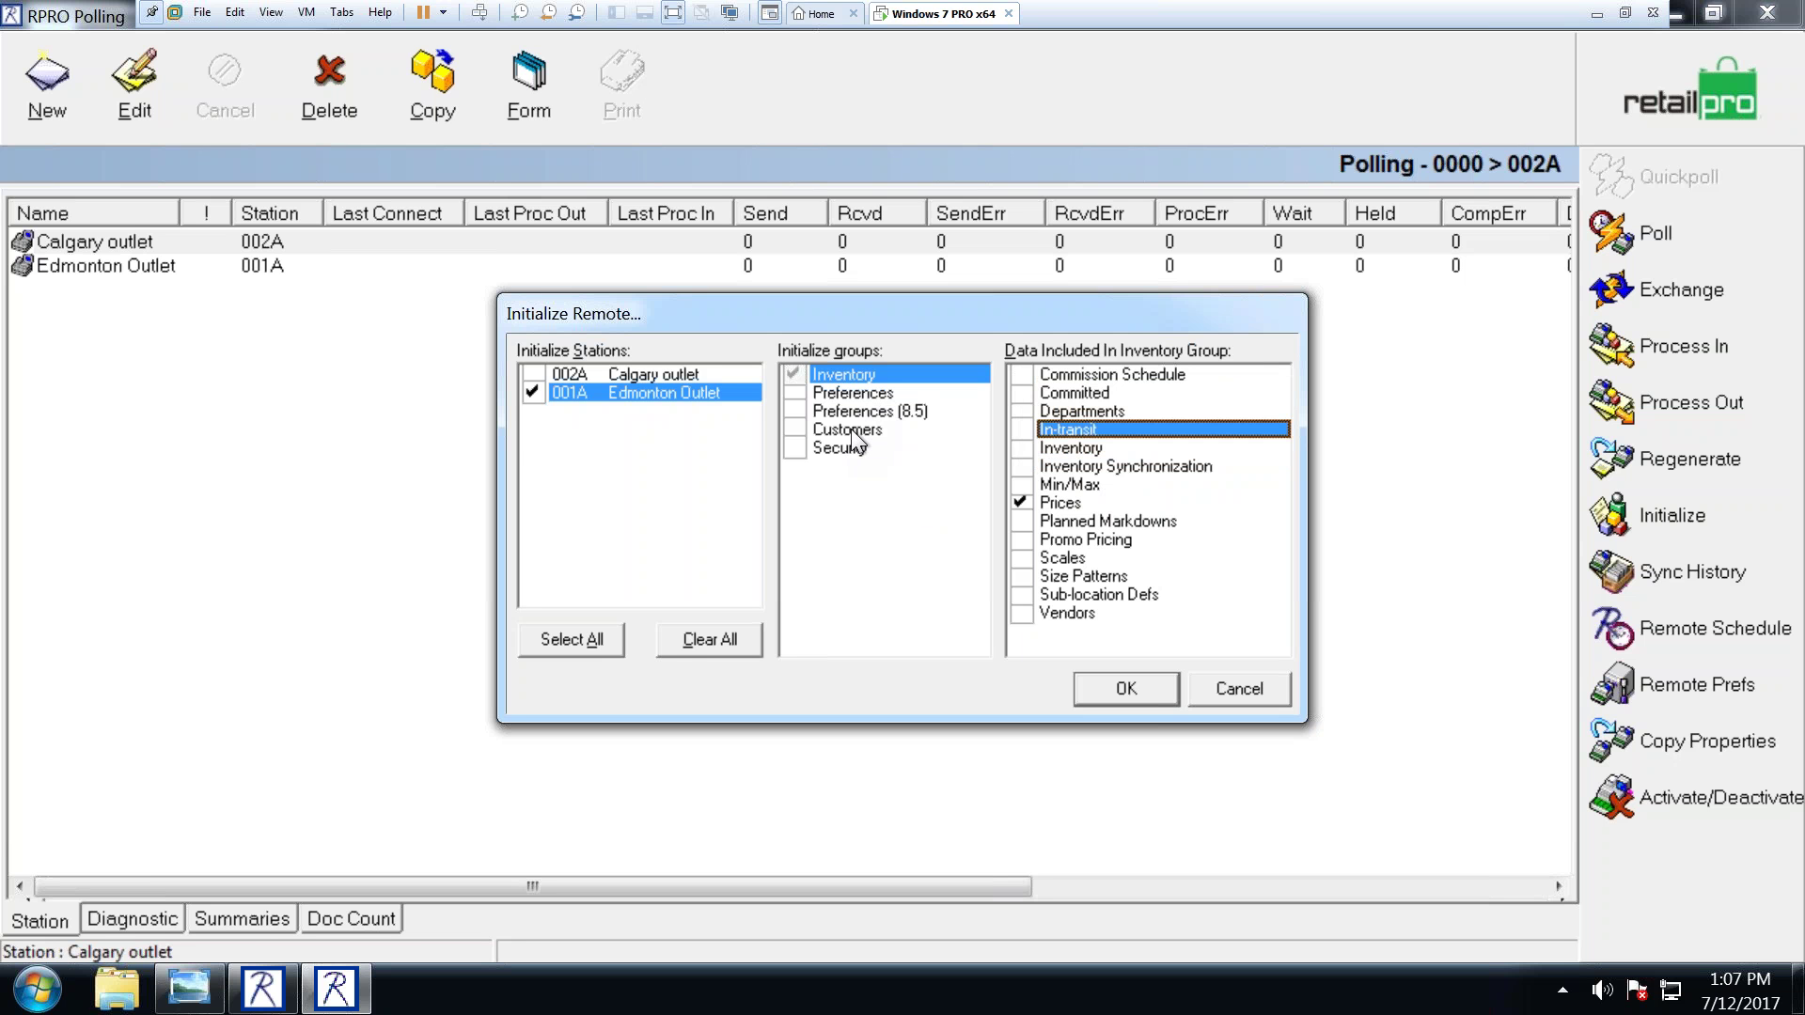
Step: Replace the Inventory group with the Customers group for the Edmonton Outlet initialization, and cancel the initialization
left_click(798, 428)
left_click(794, 375)
left_click(792, 374)
left_click(801, 428)
left_click(794, 429)
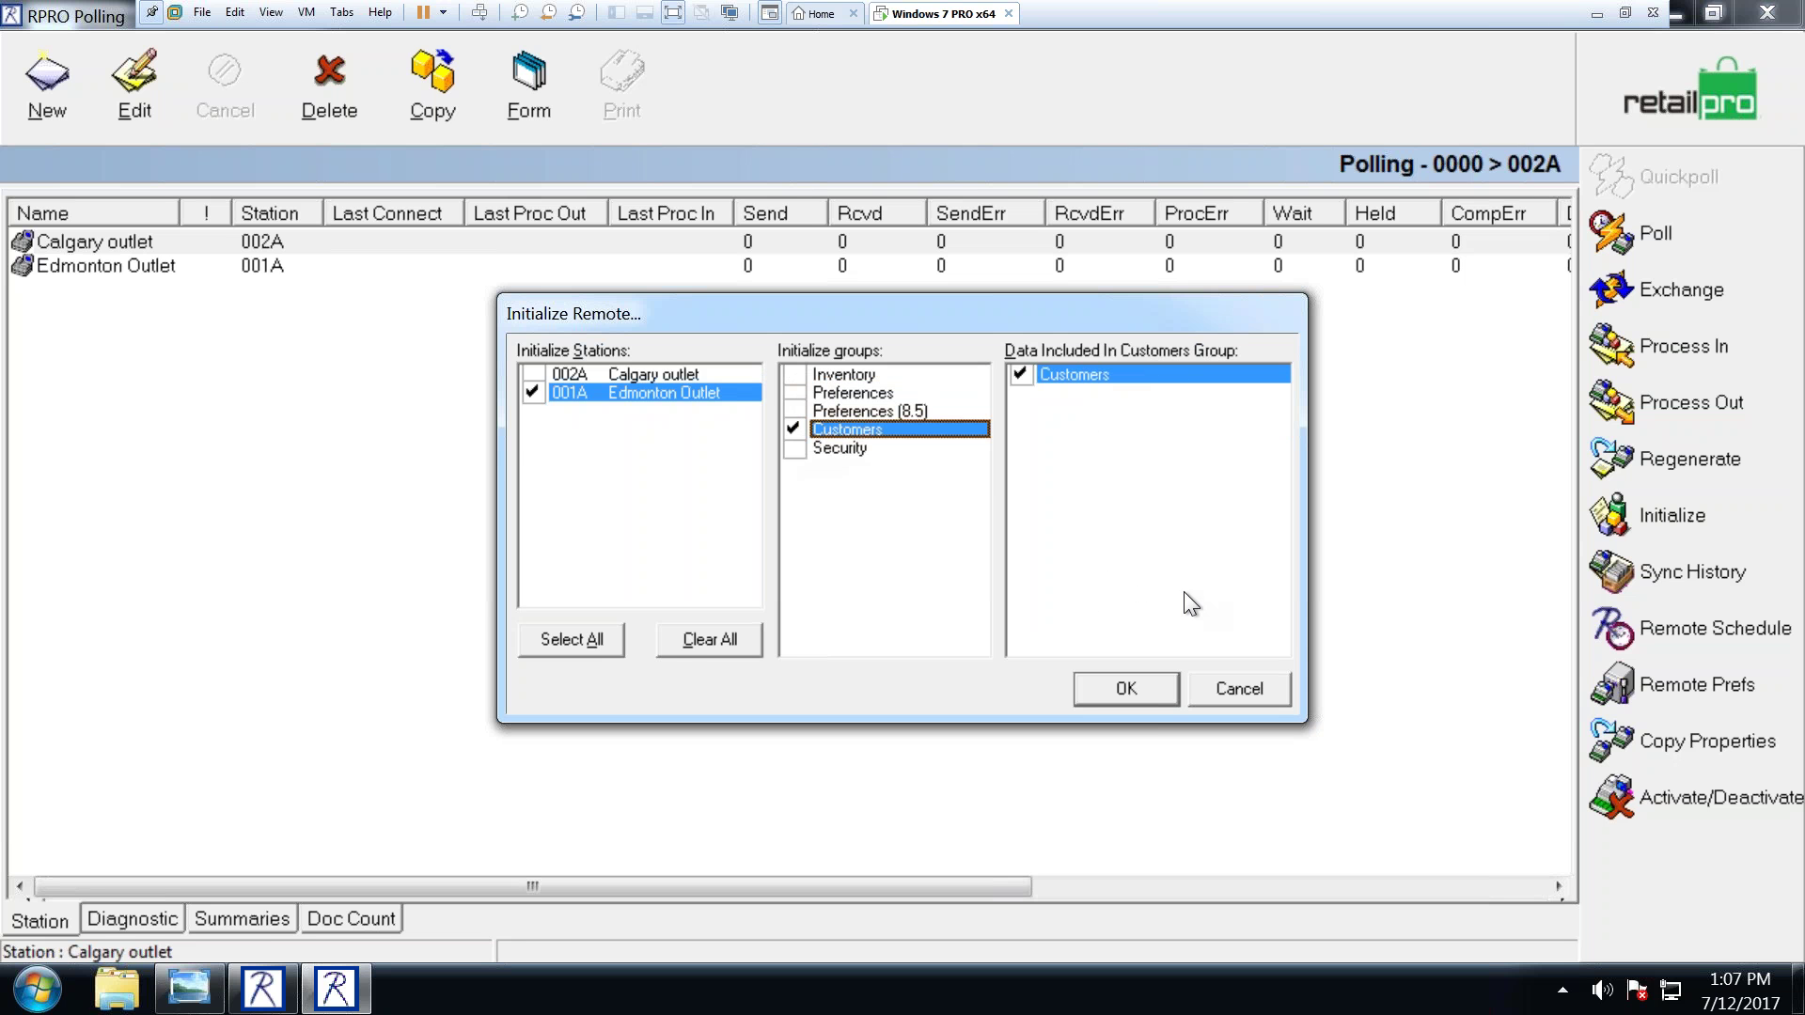
left_click(1226, 688)
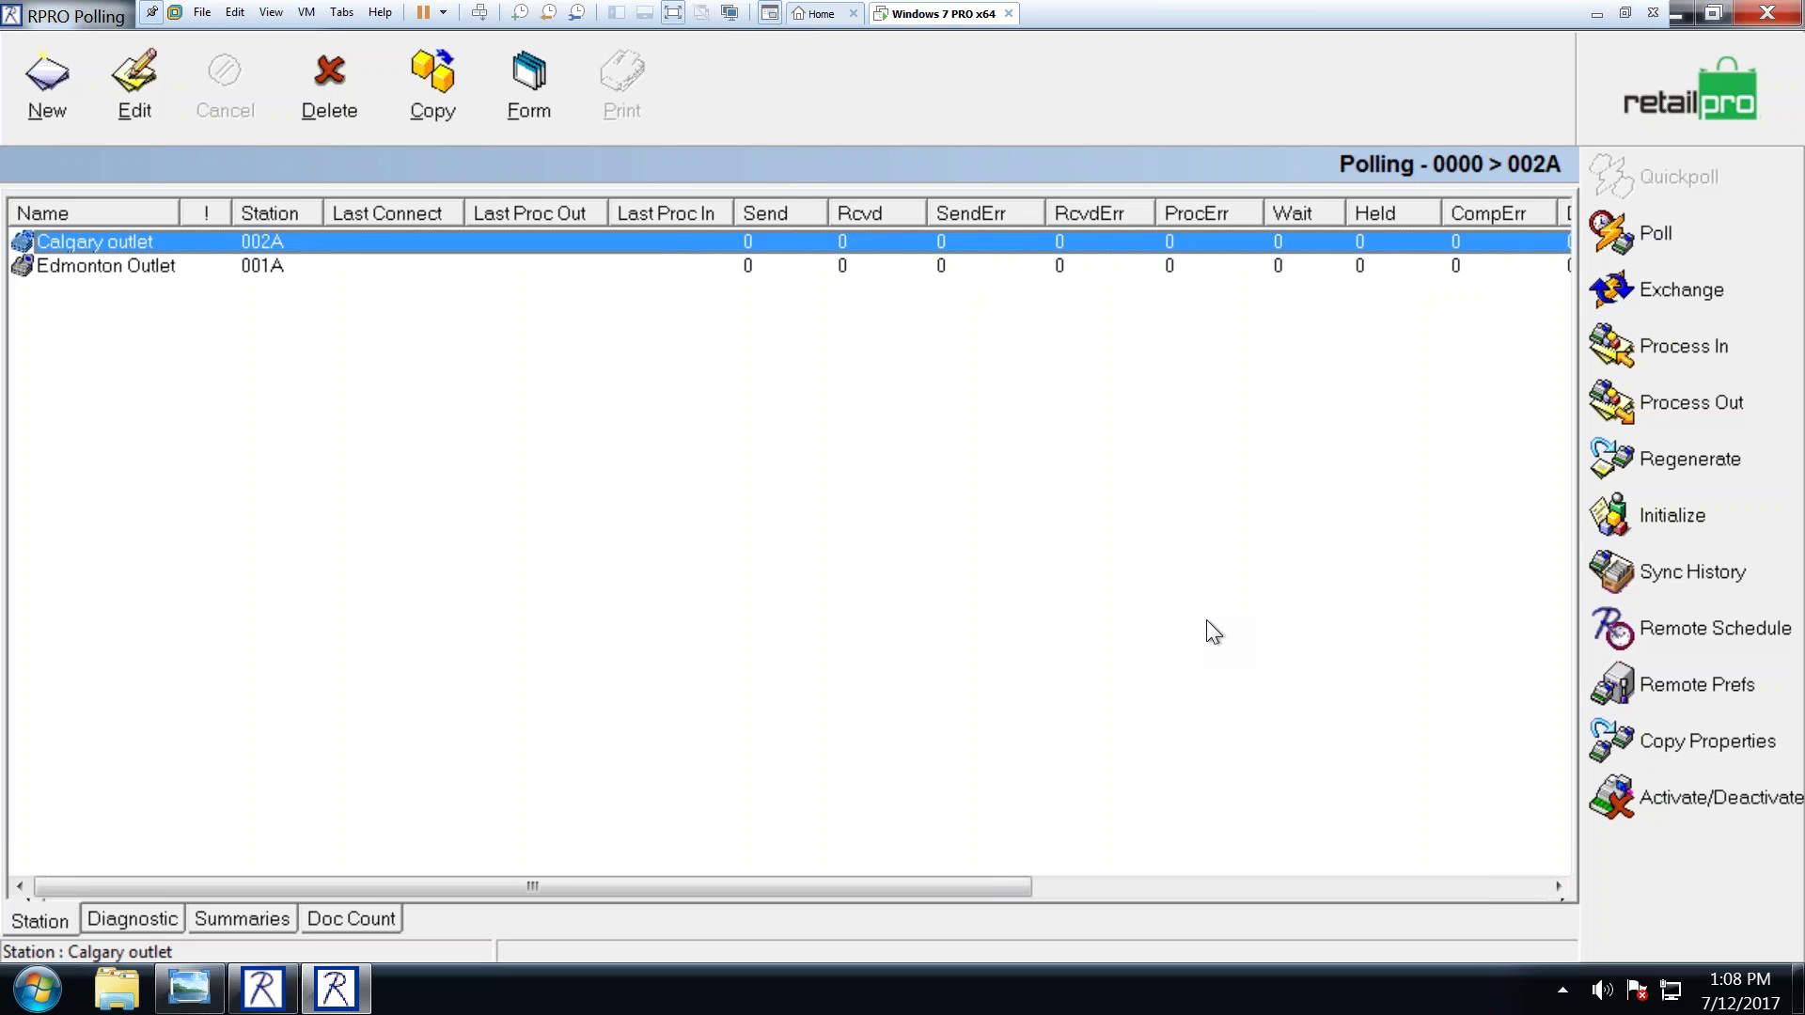
Step: Show the Receipts option in Retail Pro's POS area, and return to the RPRO Polling window
left_click(257, 1004)
left_click(54, 122)
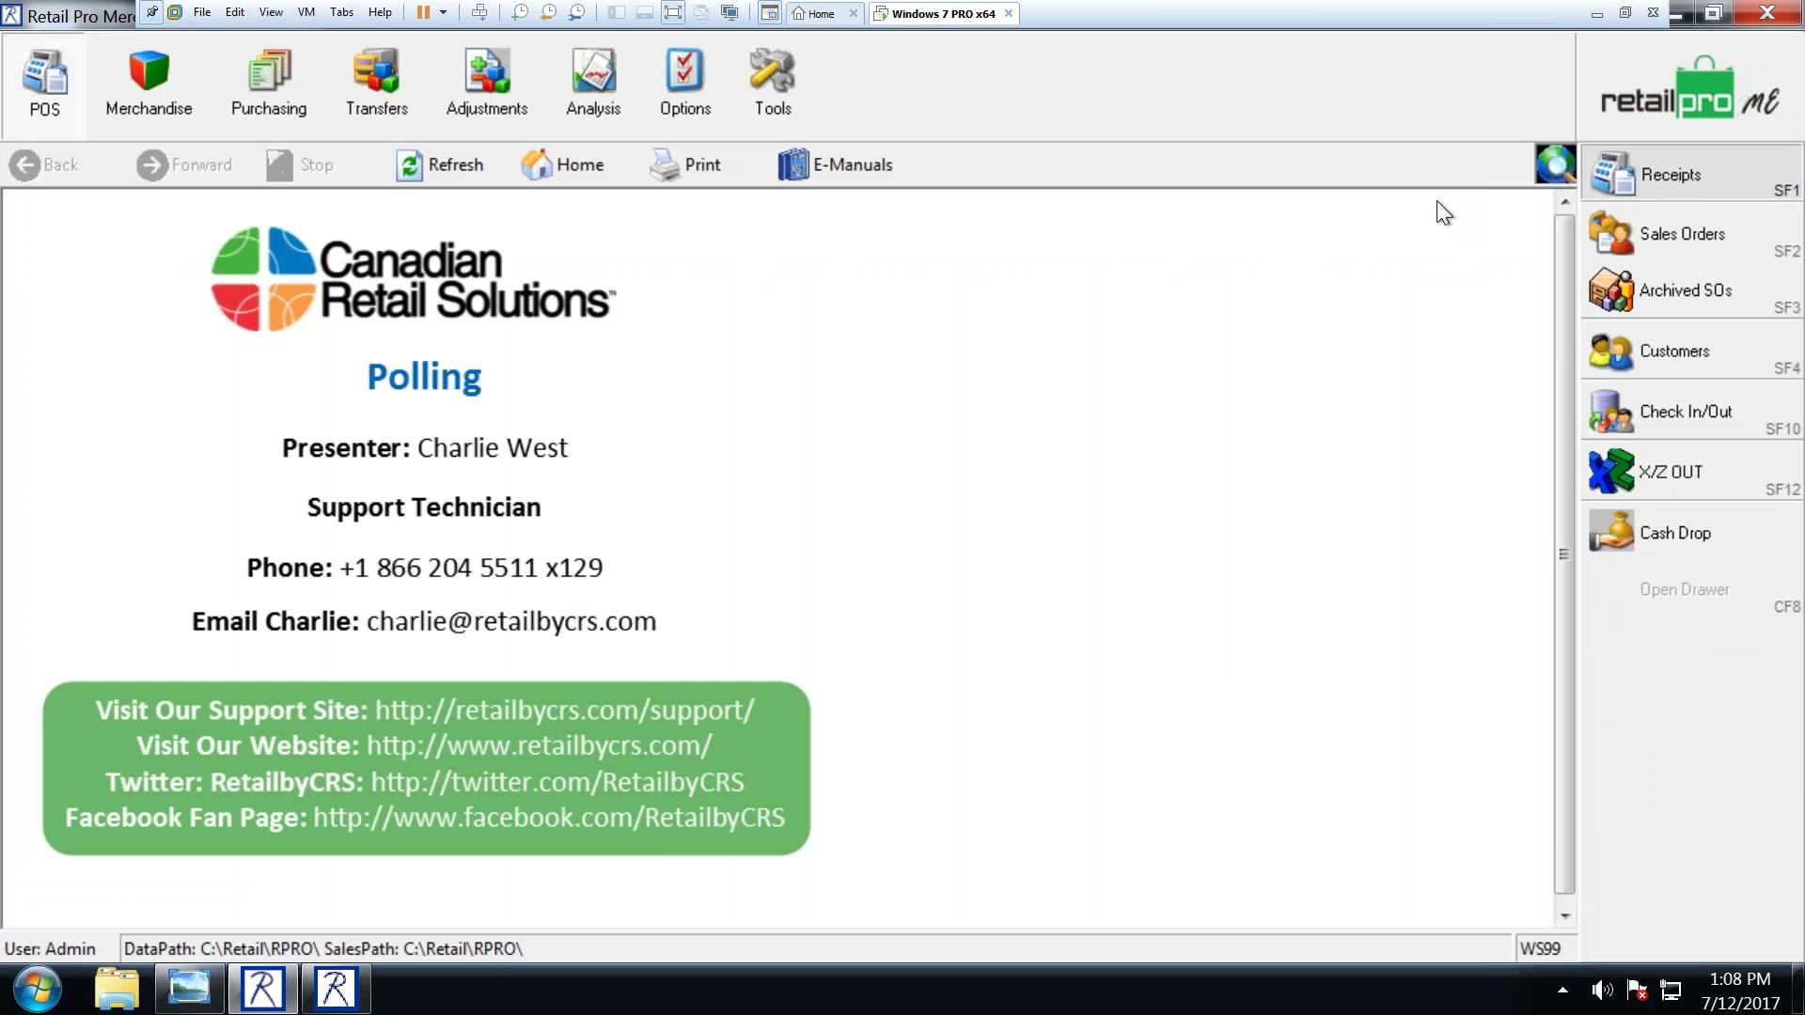
left_click(1674, 175)
left_click(336, 998)
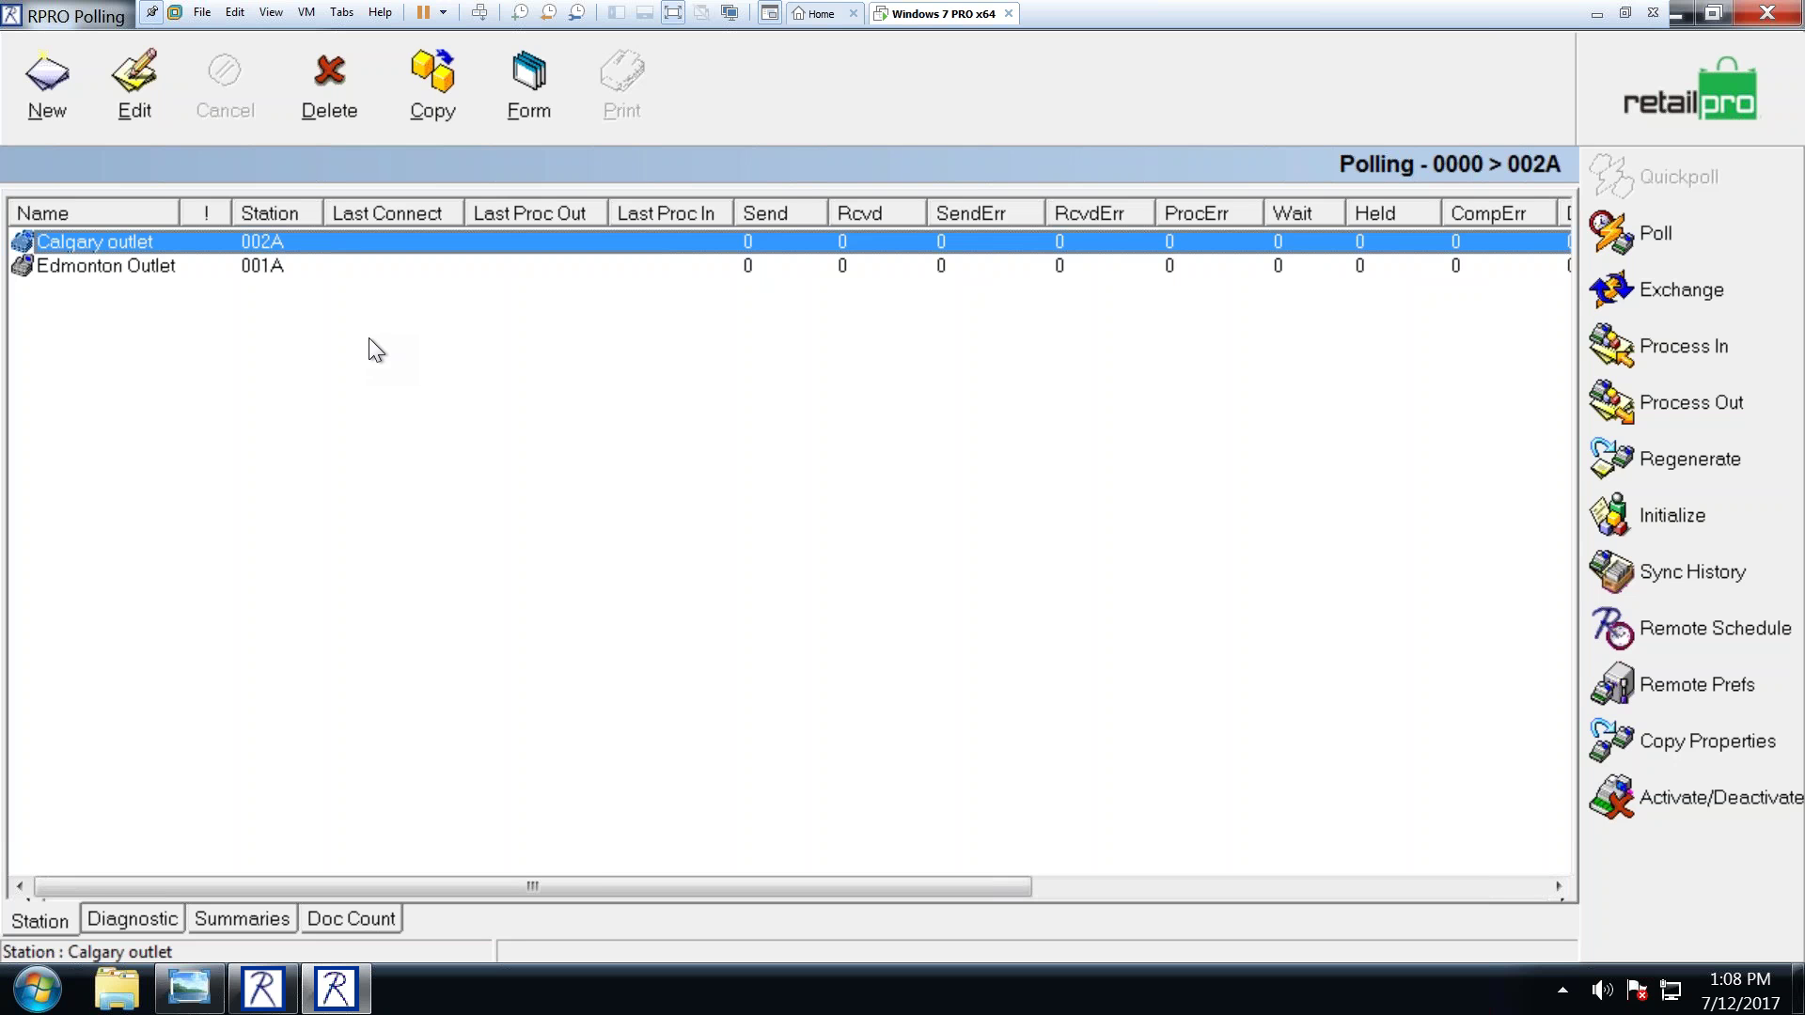
Step: Close the July/2017 receipts list in Retail Pro, and reopen the station list in RPRO Polling
left_click(262, 988)
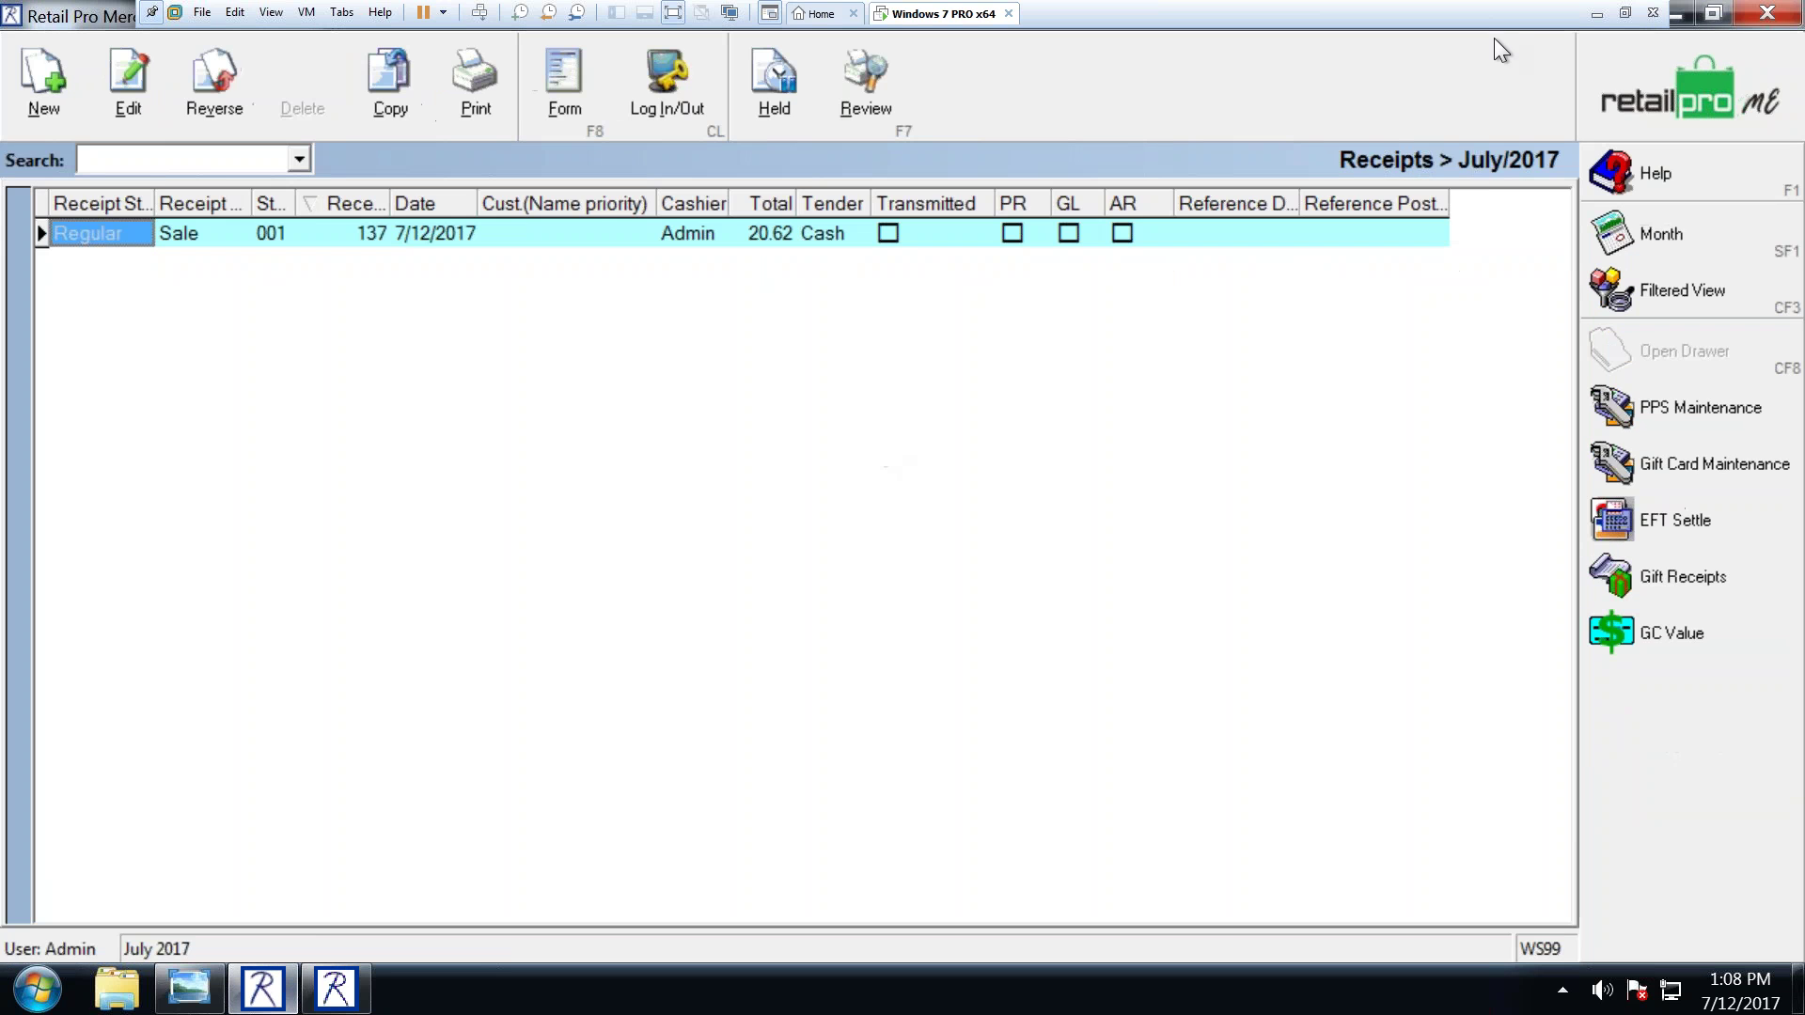
left_click(1652, 89)
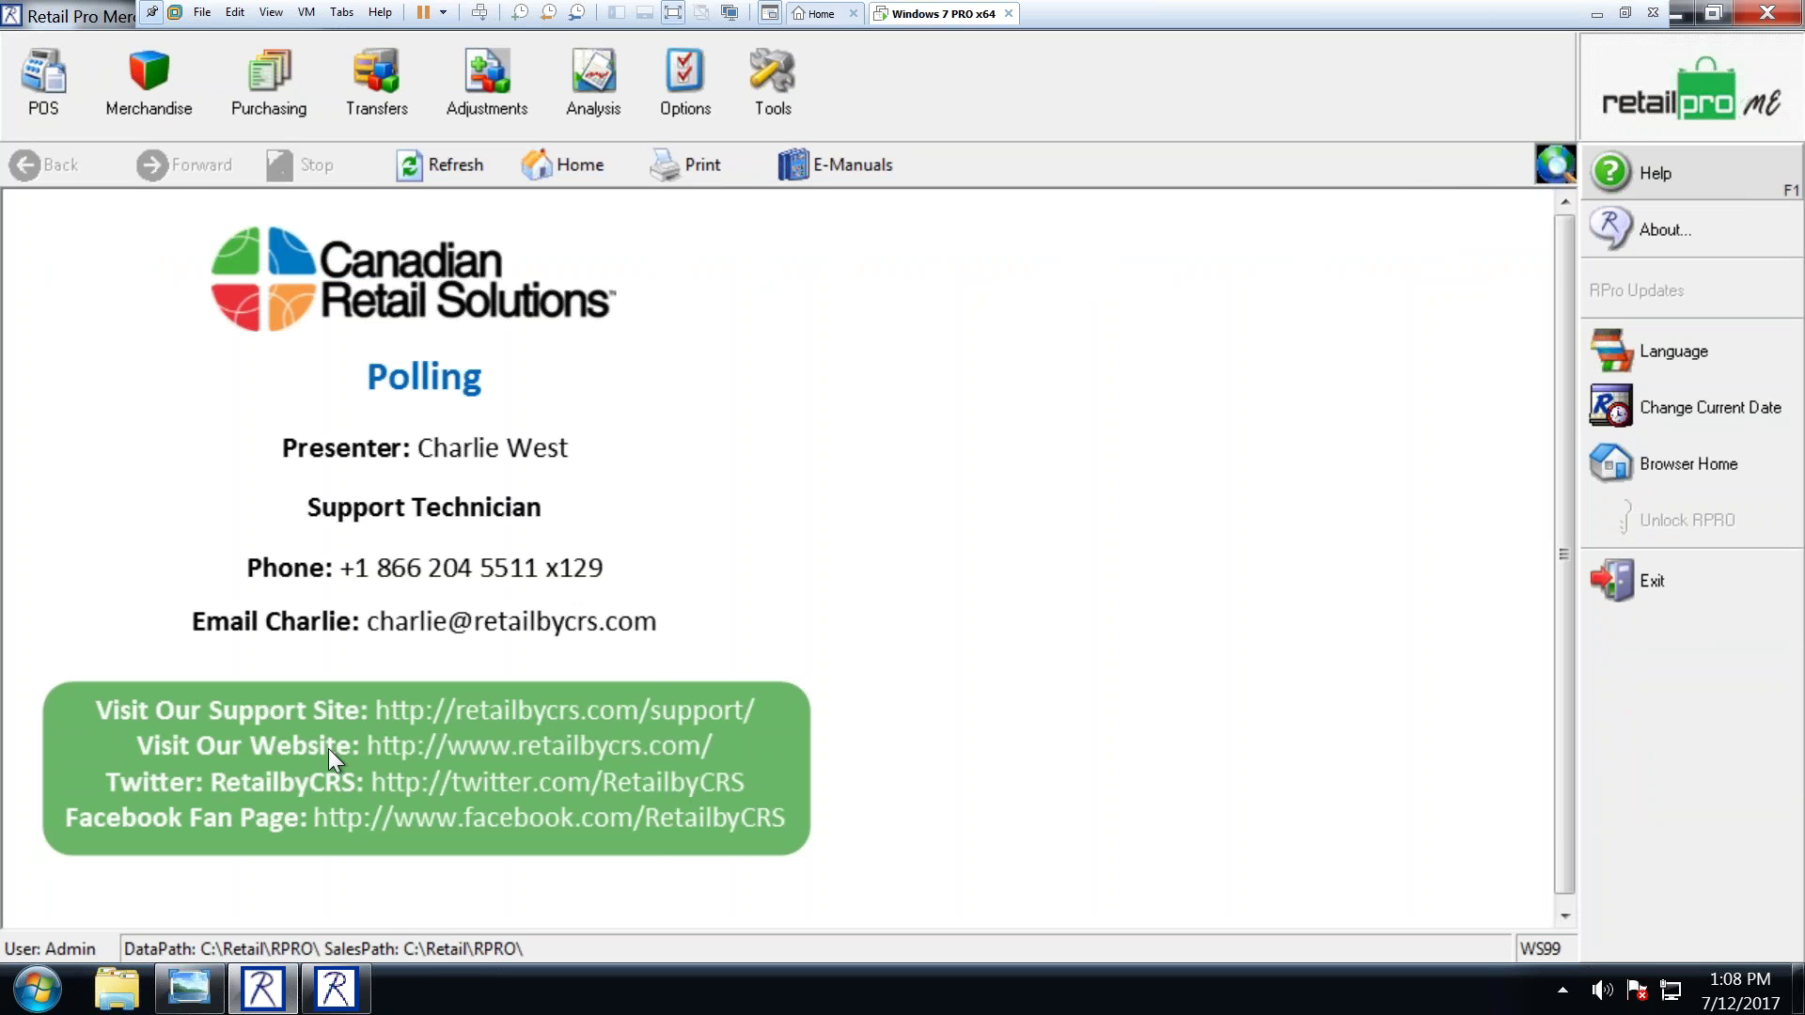
left_click(354, 977)
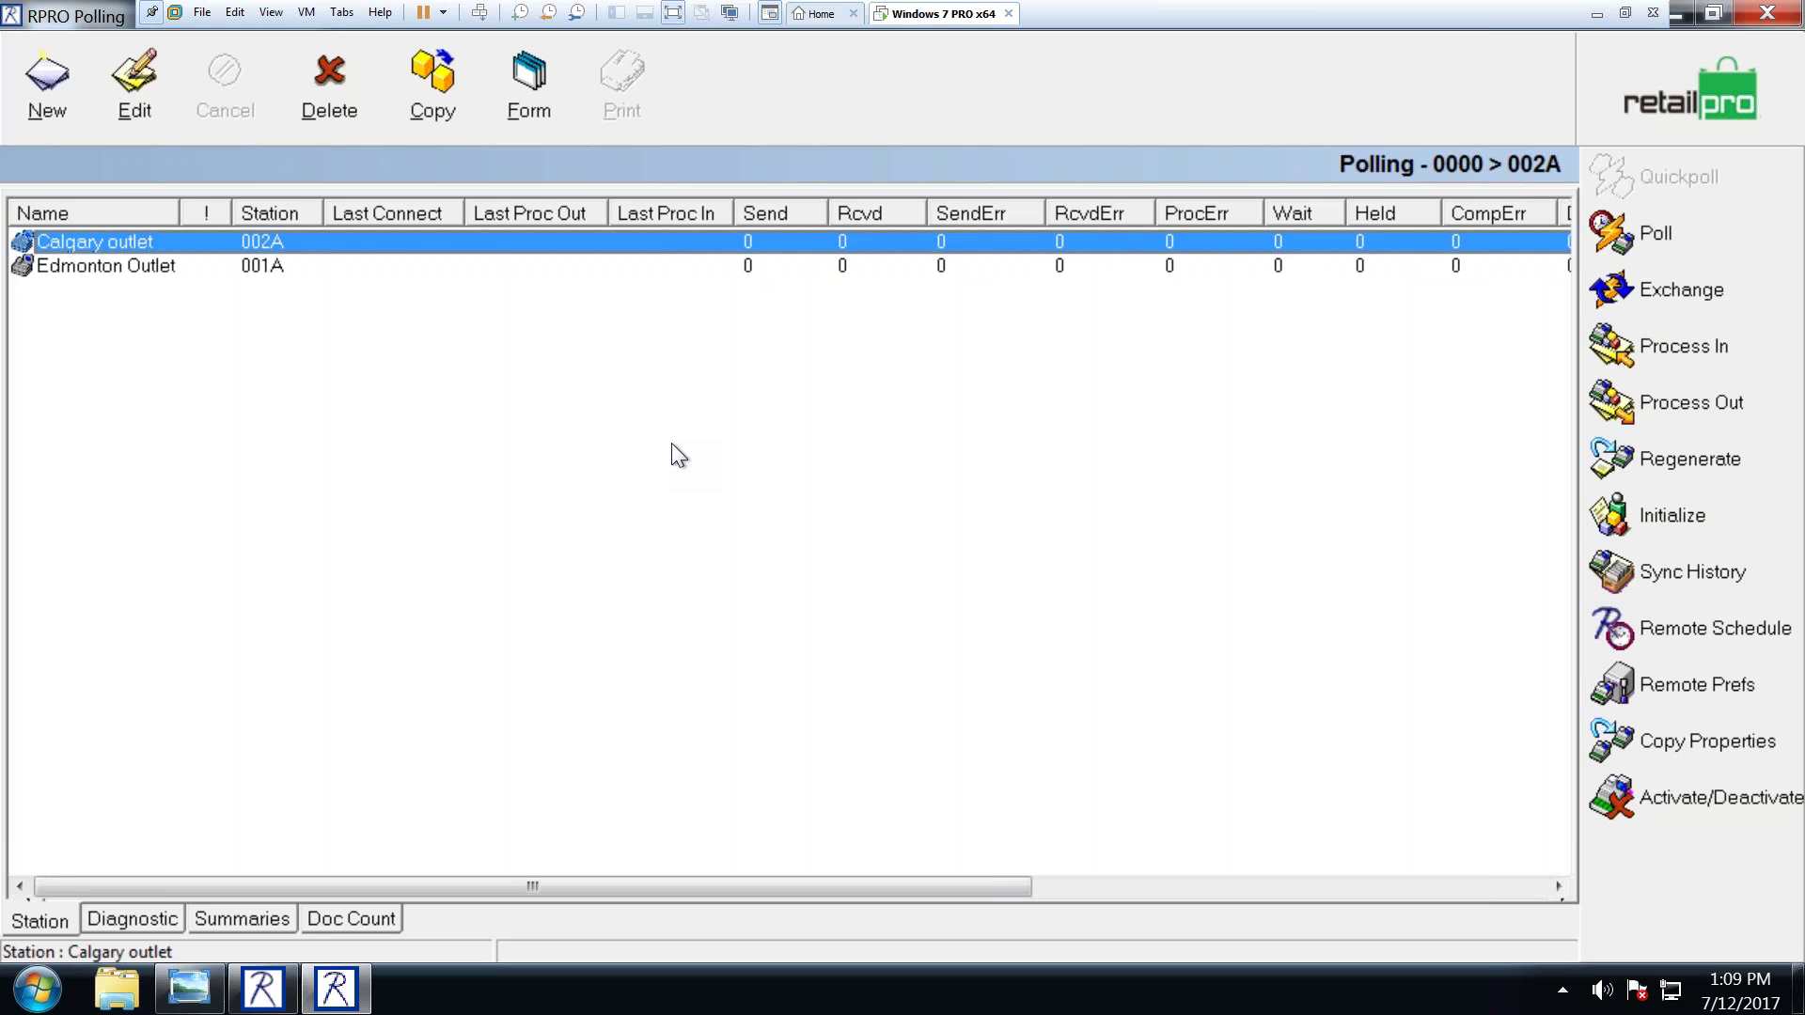
left_click(1707, 87)
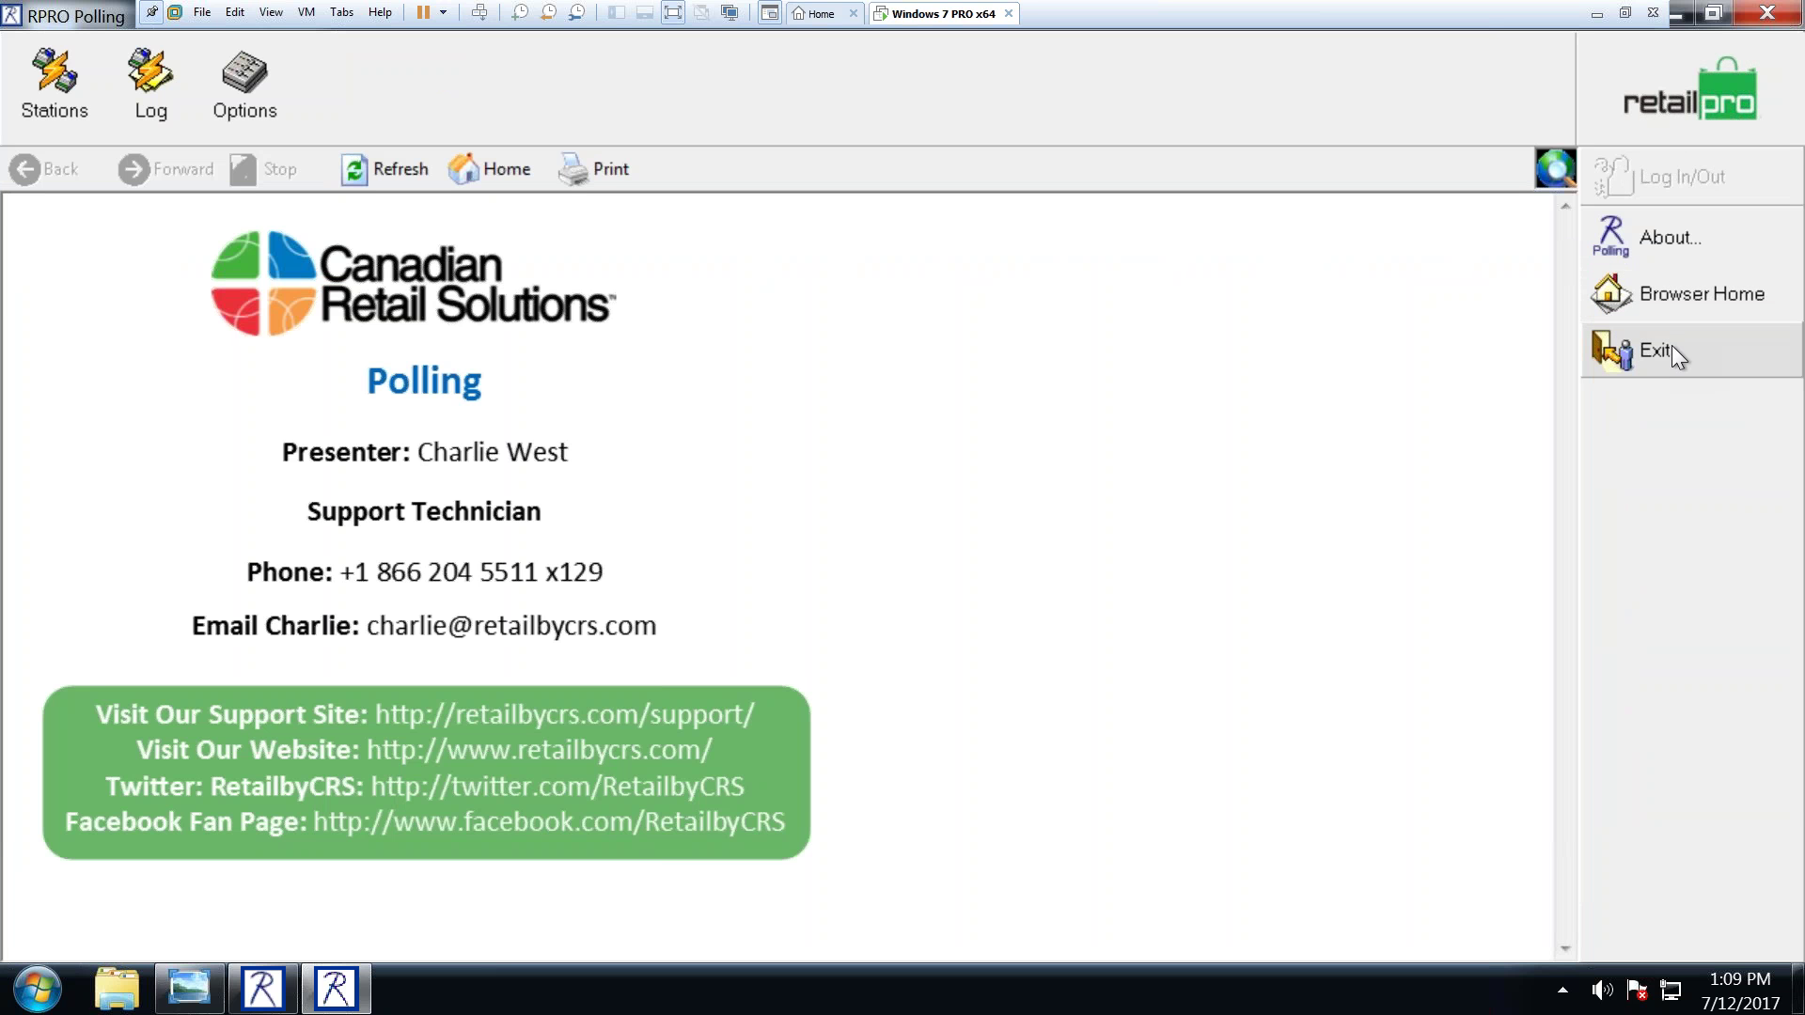
left_click(53, 84)
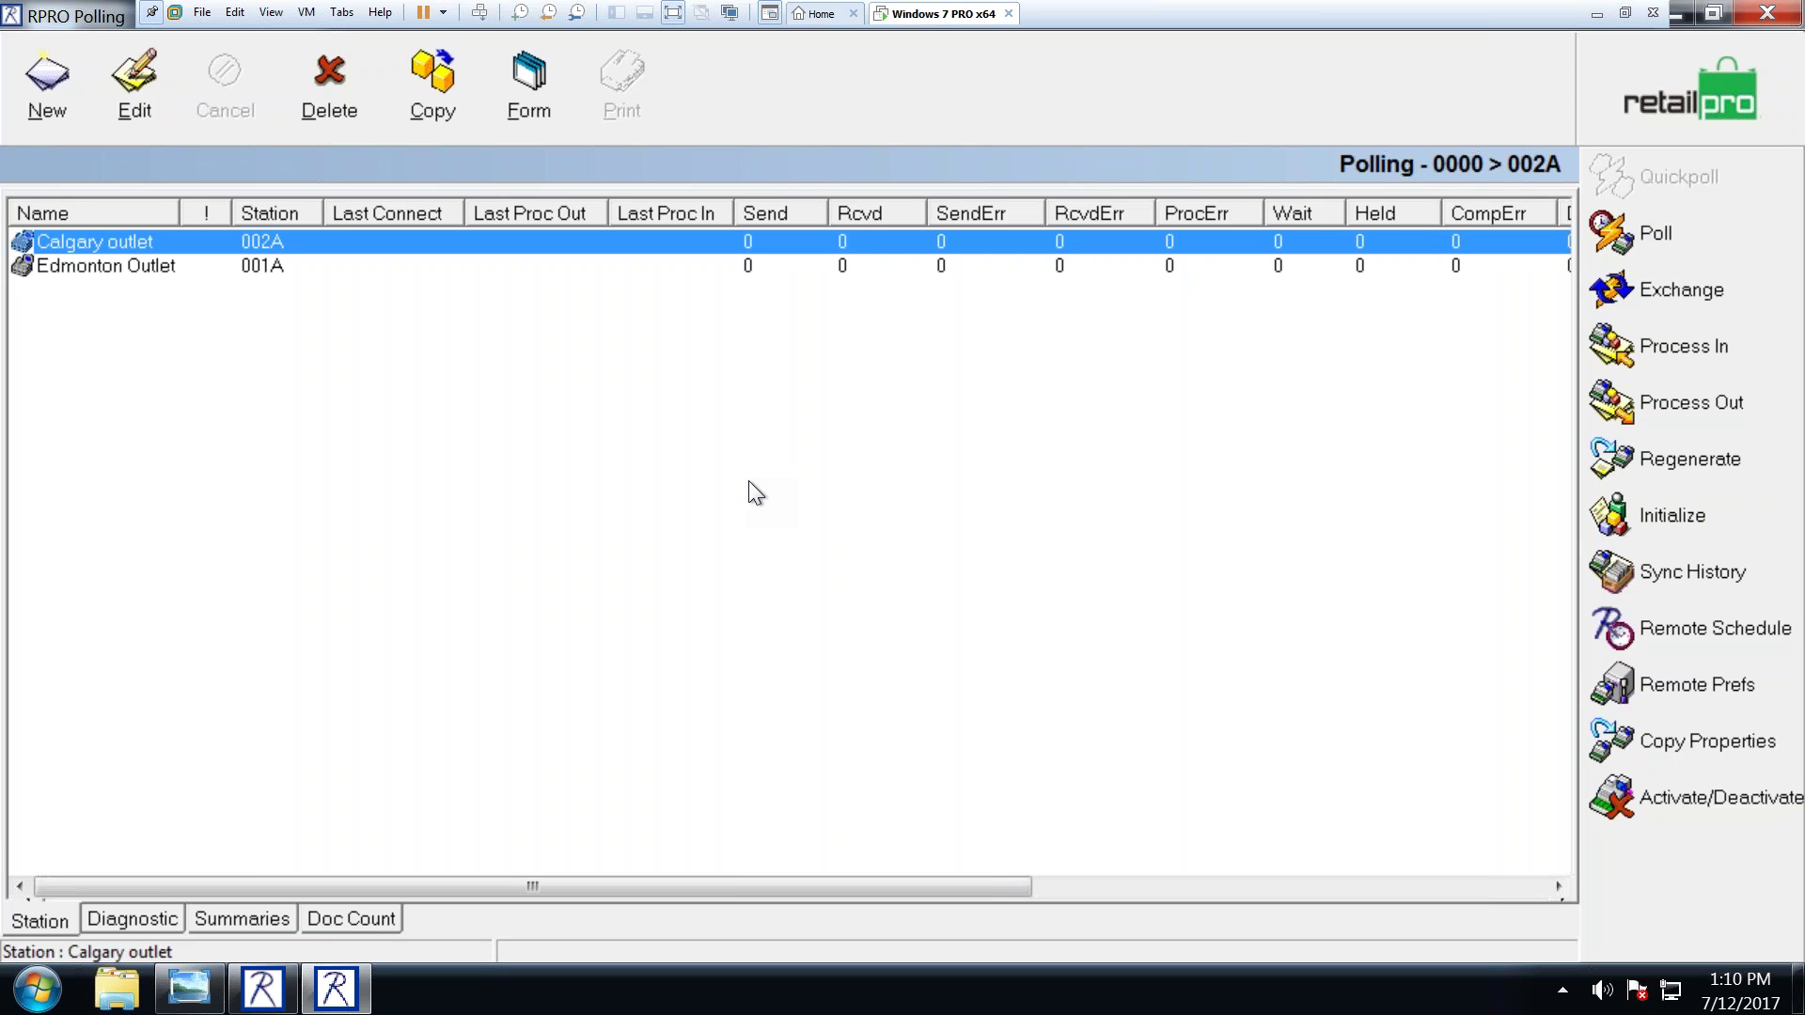
Step: Show the Calgary outlet's polling properties in form view
left_click(530, 115)
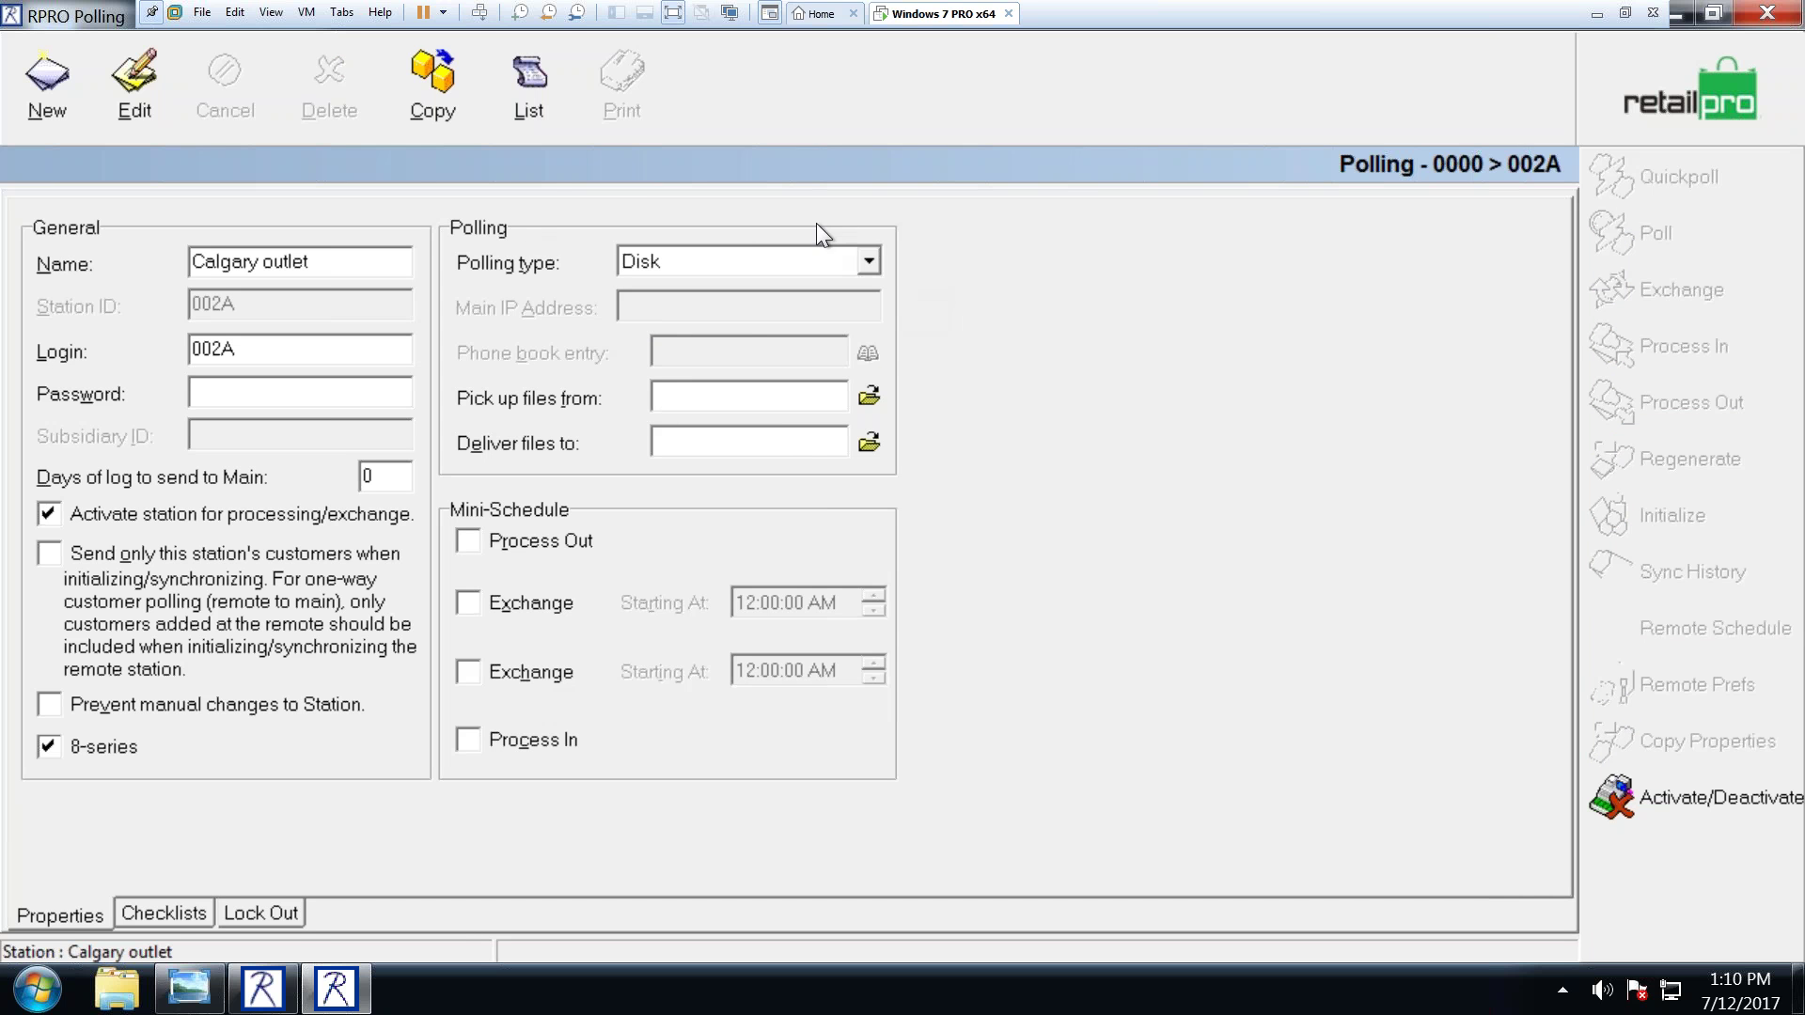
left_click(536, 103)
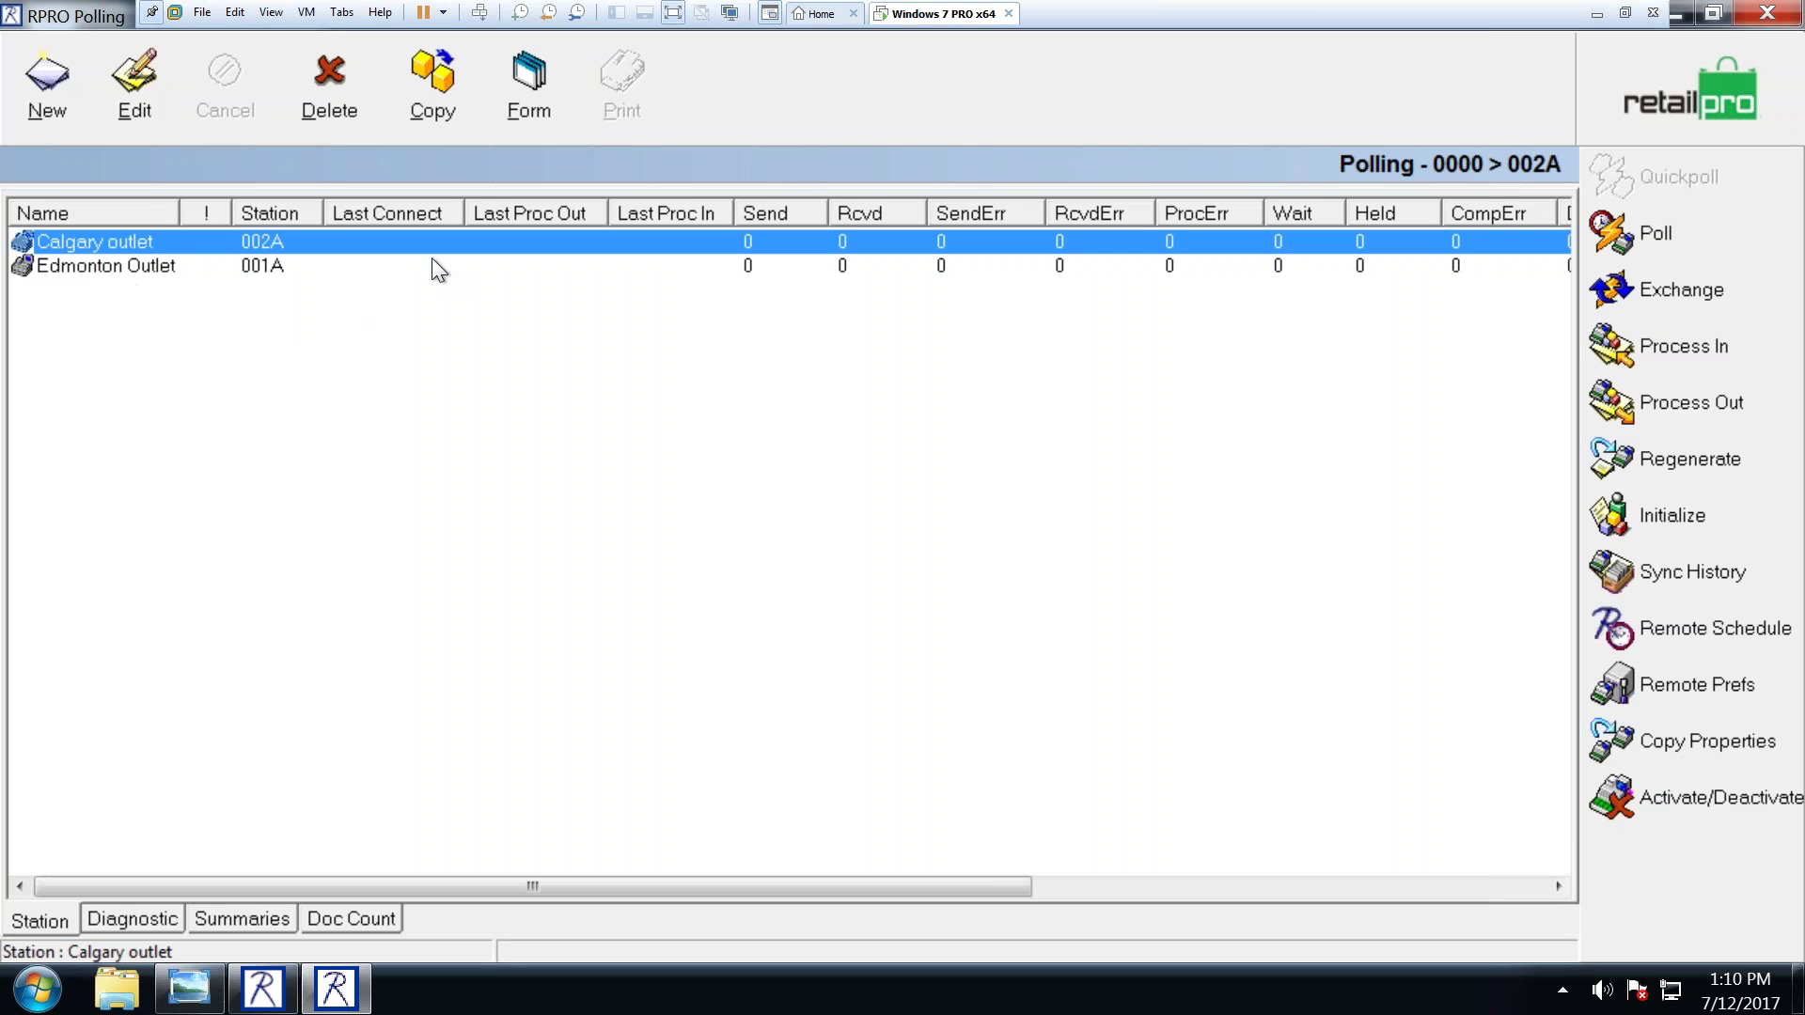
left_click(550, 81)
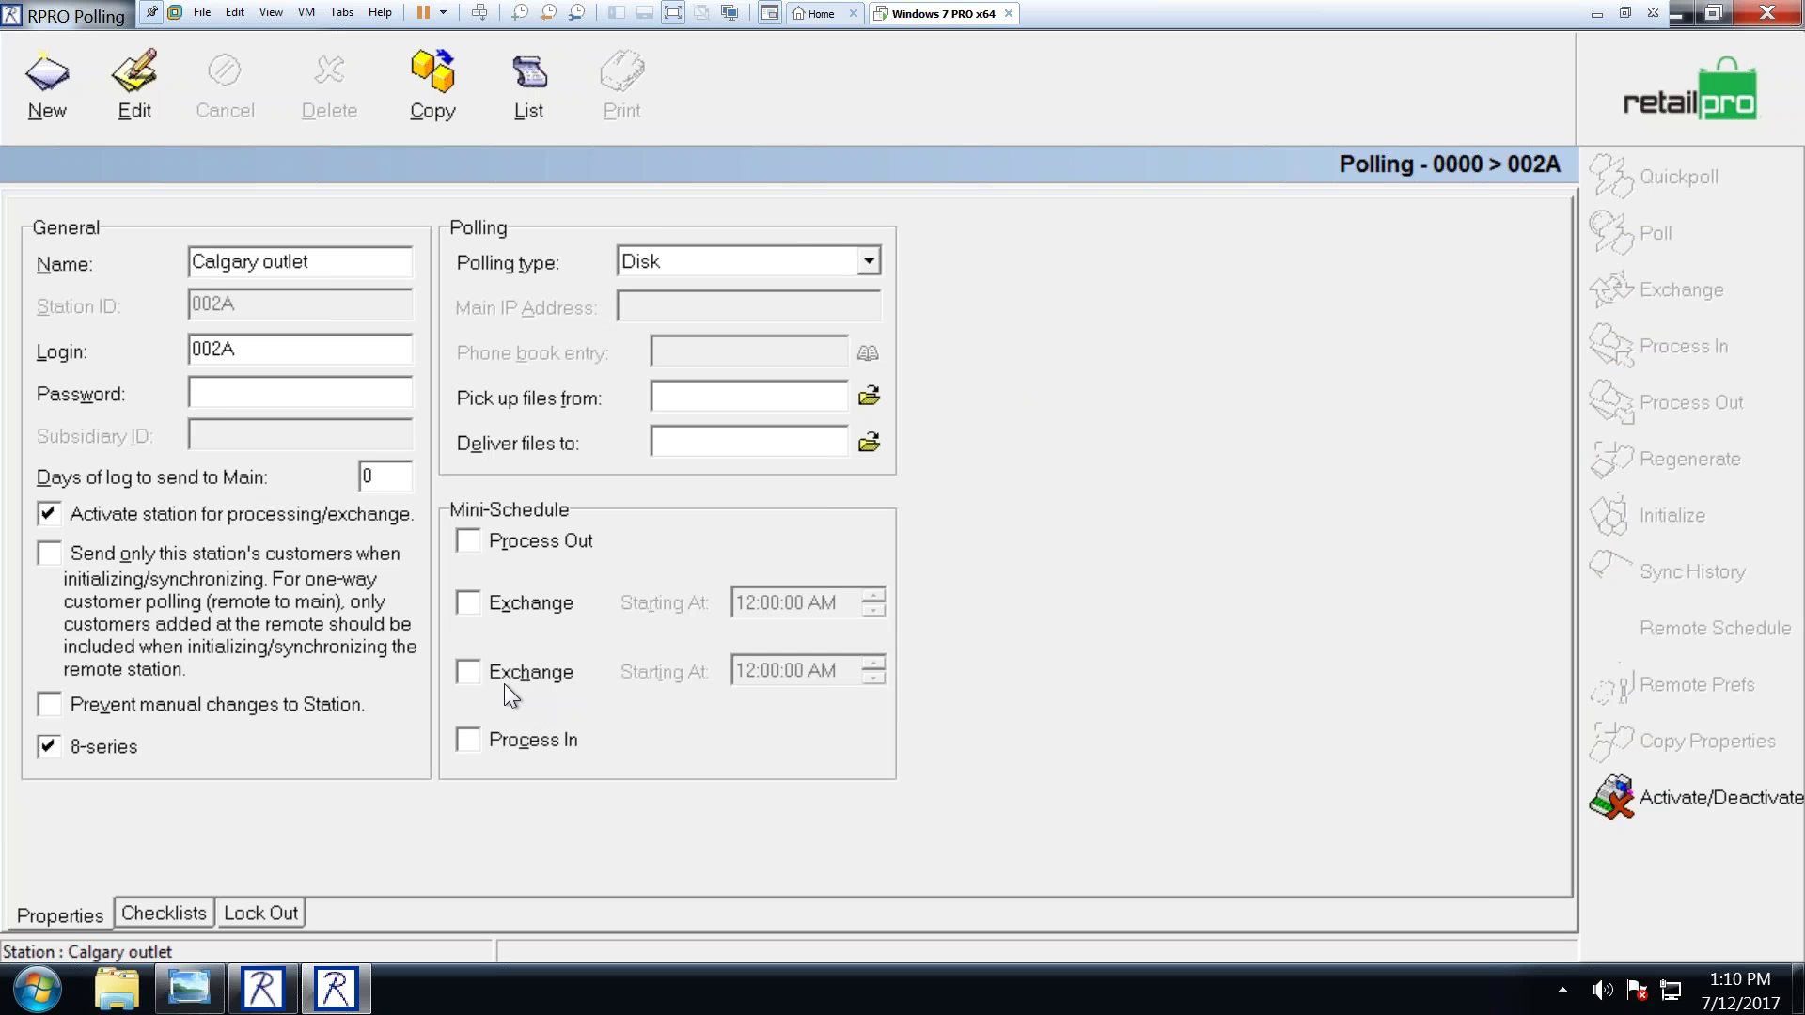
Step: Try to open google in Internet Explorer, postponing its first-run setup, and close the browser
left_click(37, 989)
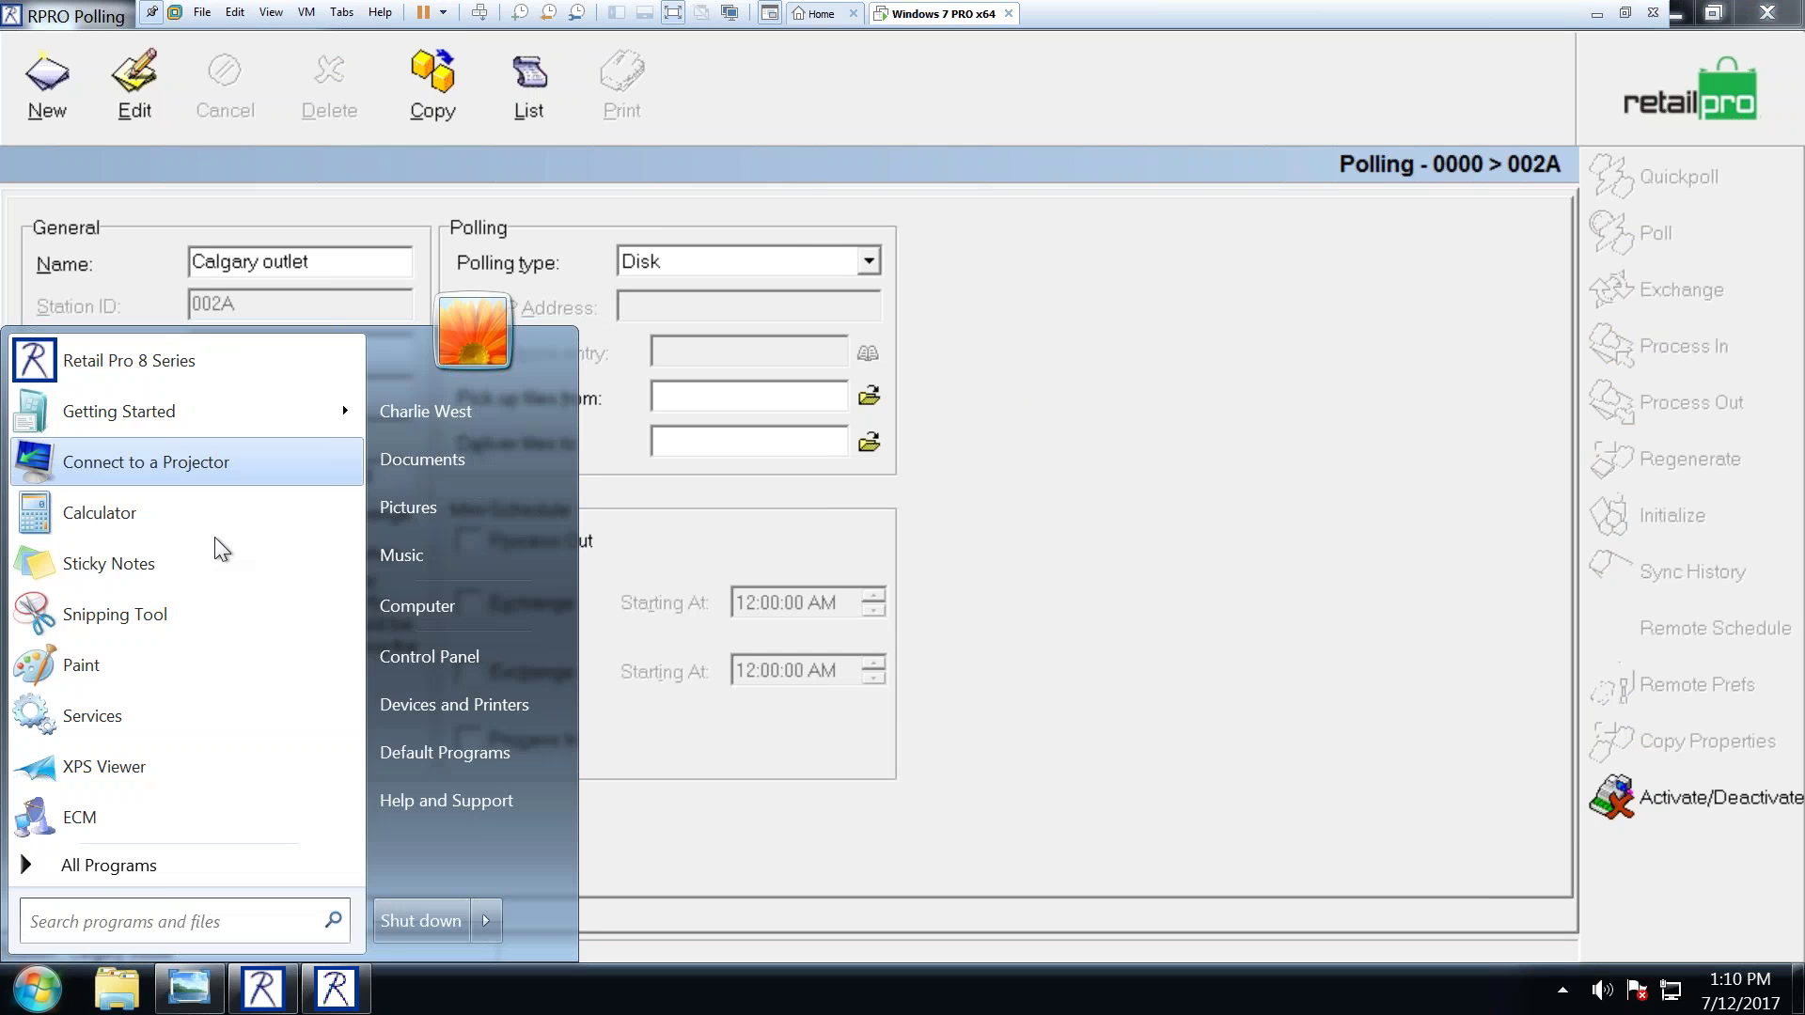
left_click(159, 866)
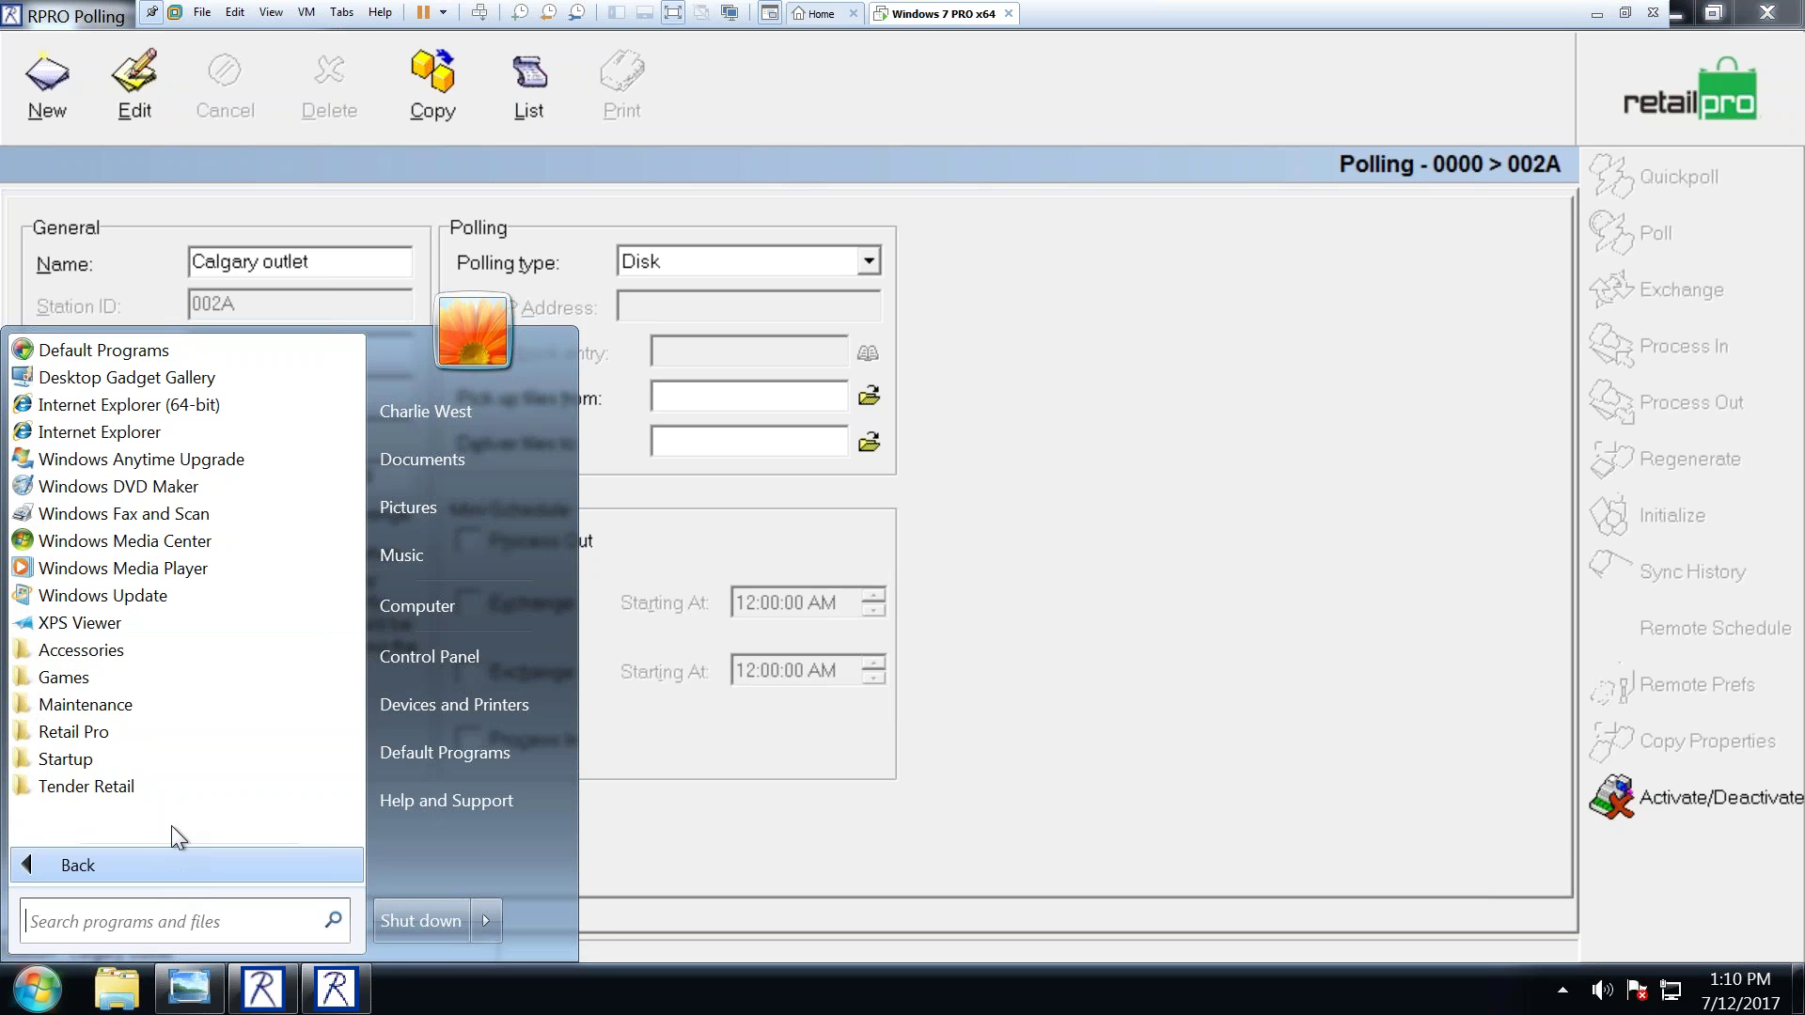
left_click(104, 432)
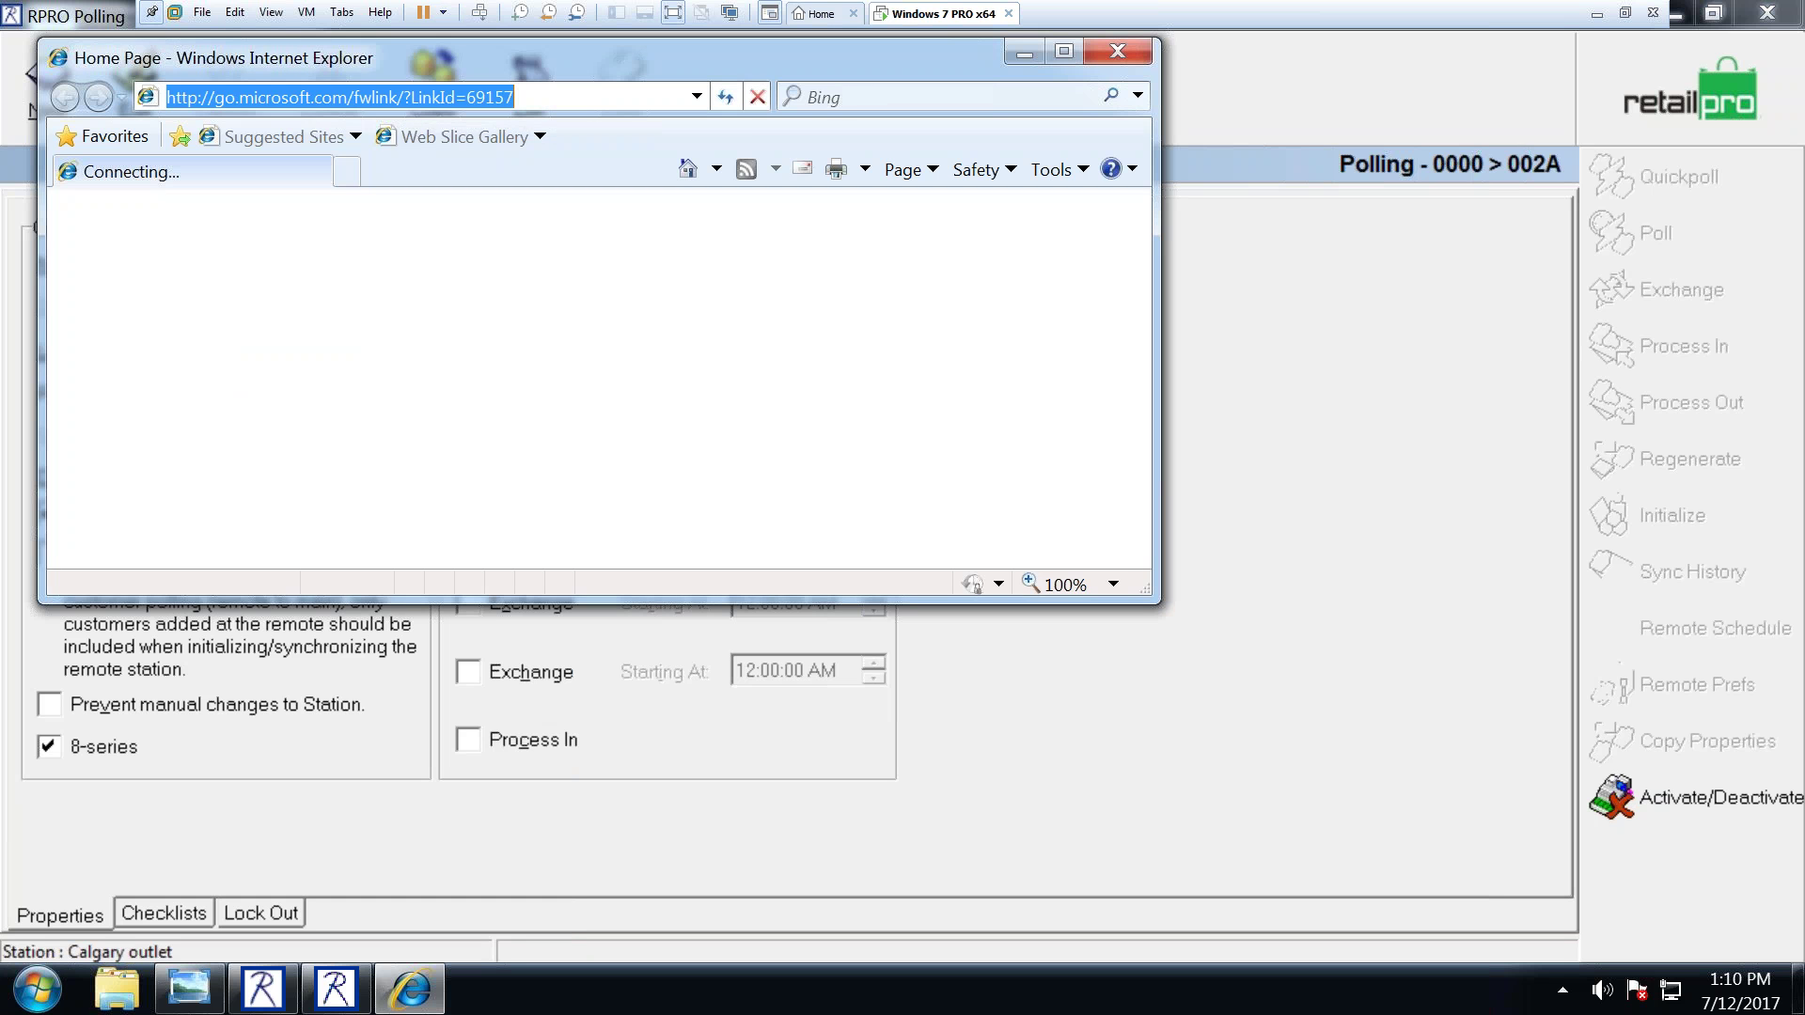
type("google")
key("Return")
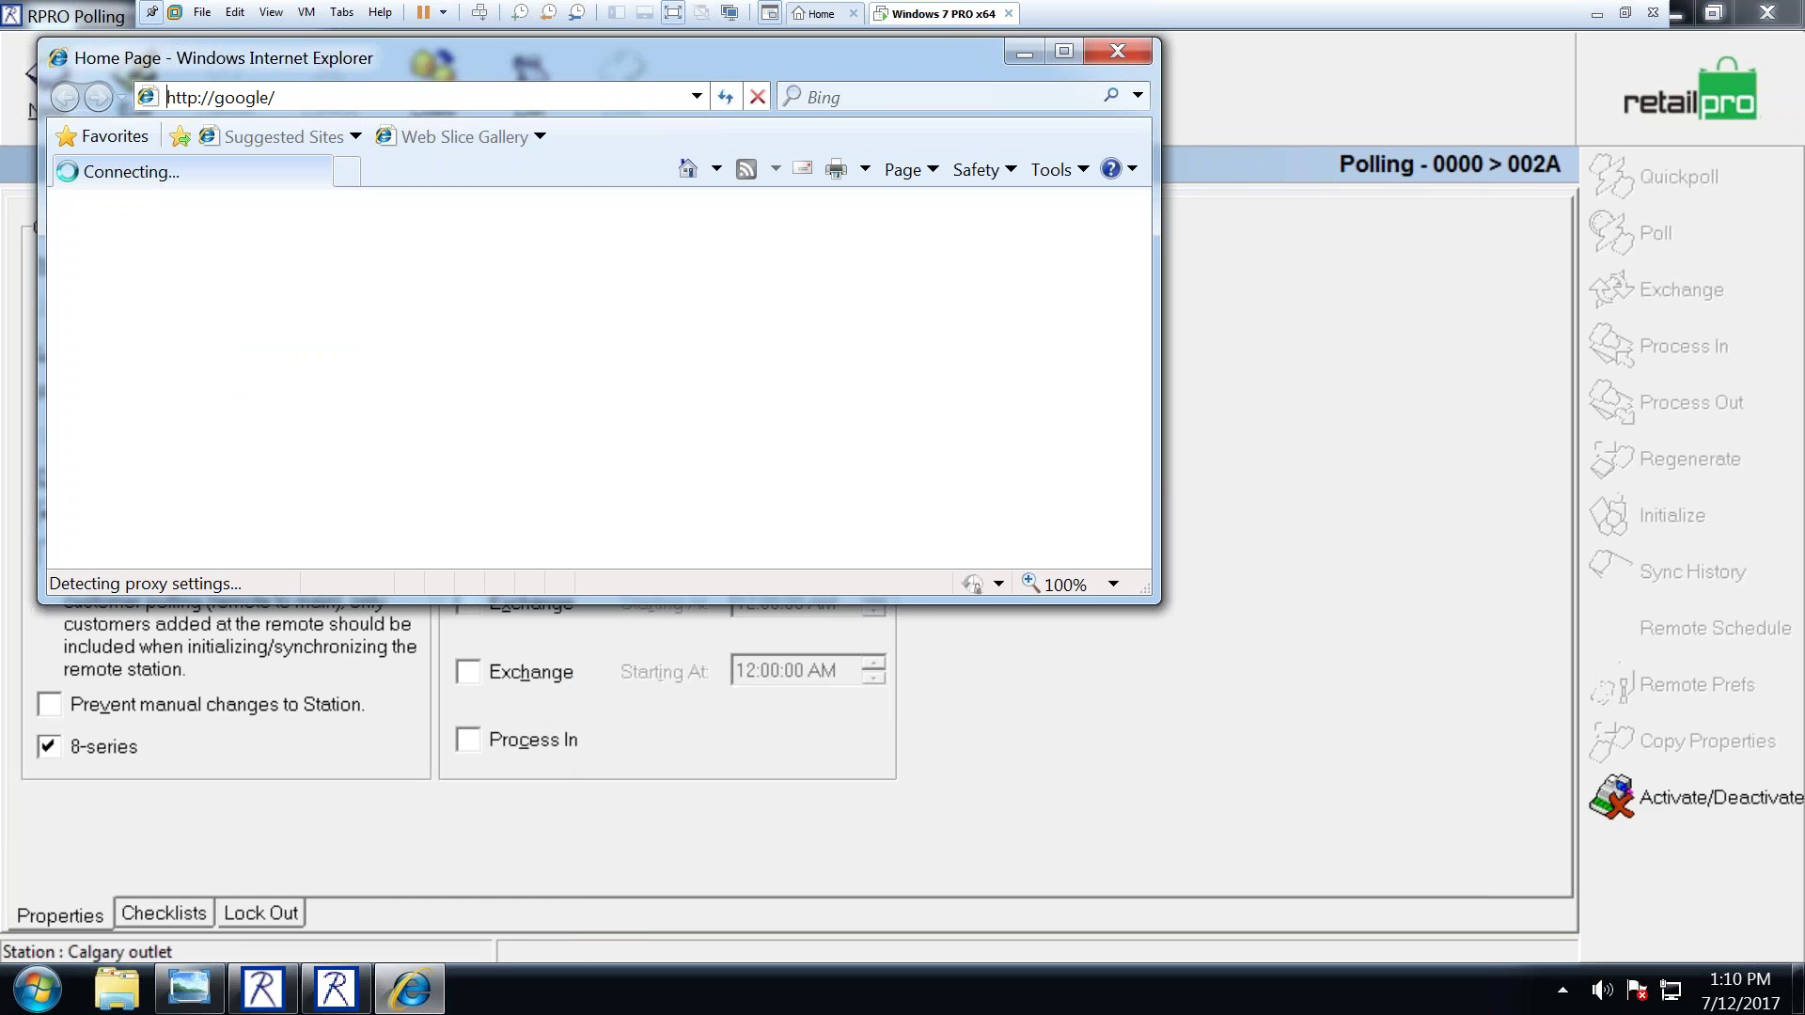
left_click_drag(568, 603, 568, 754)
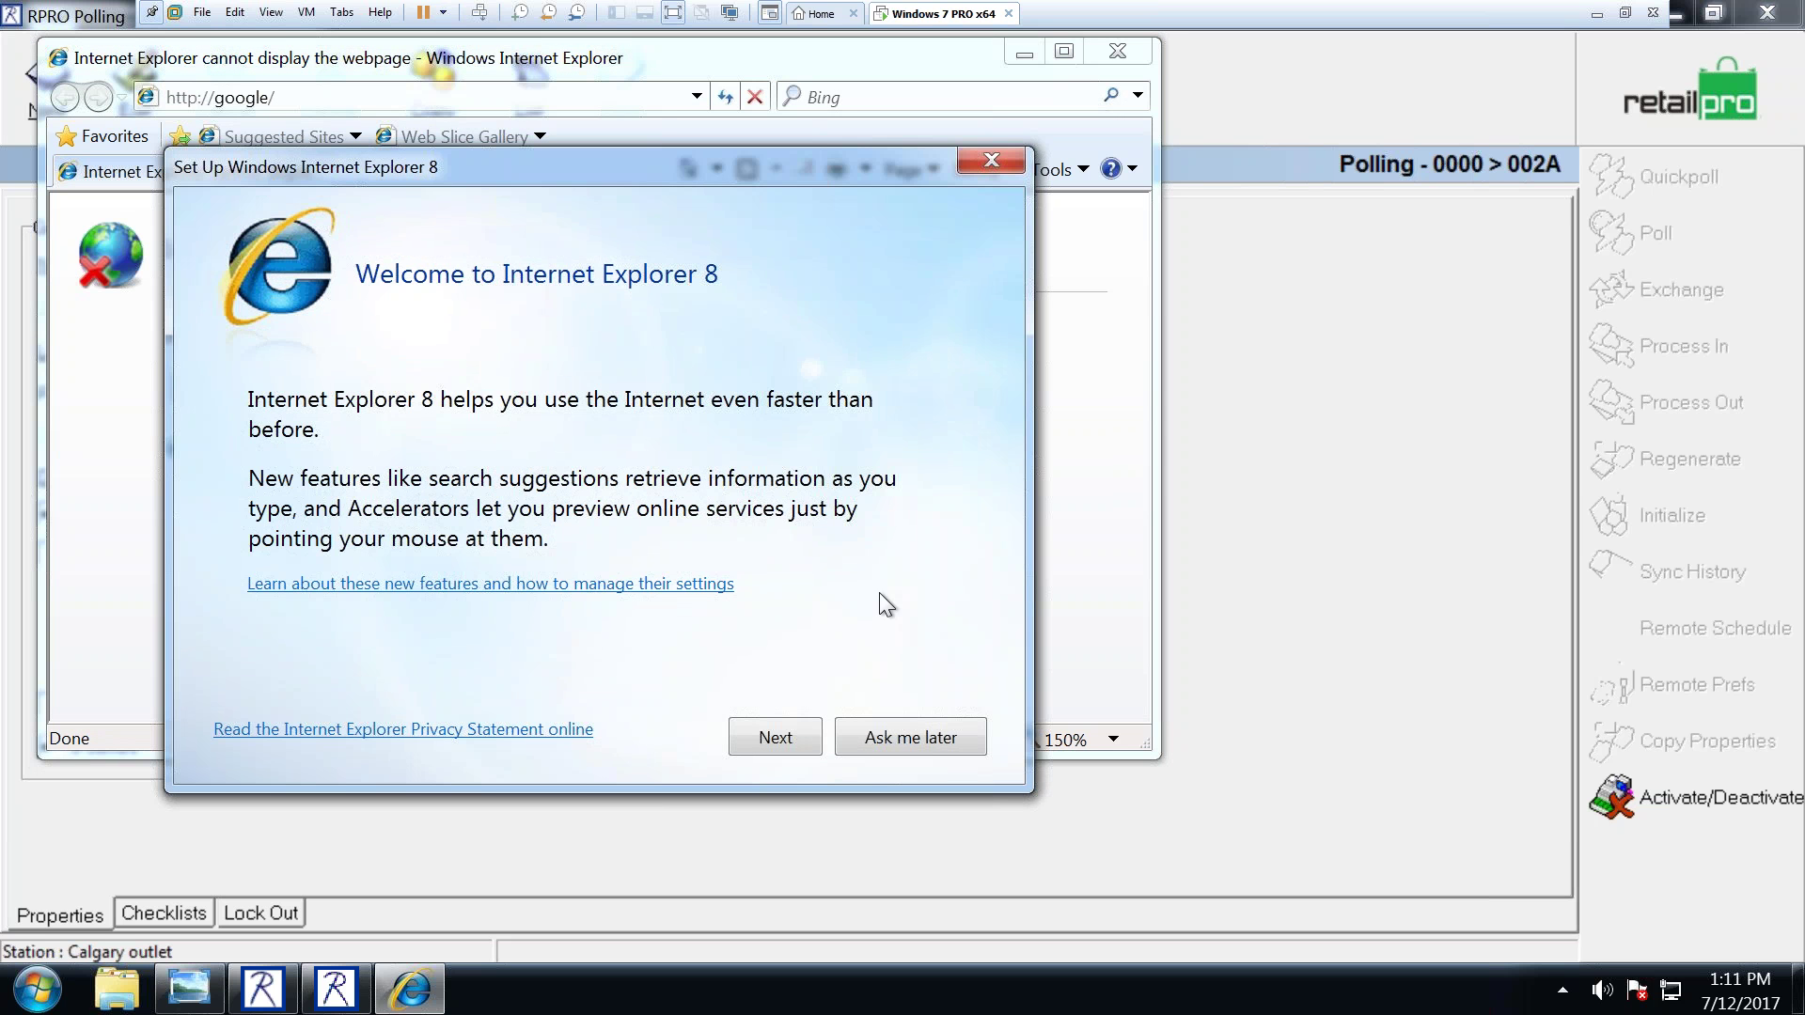
left_click(873, 741)
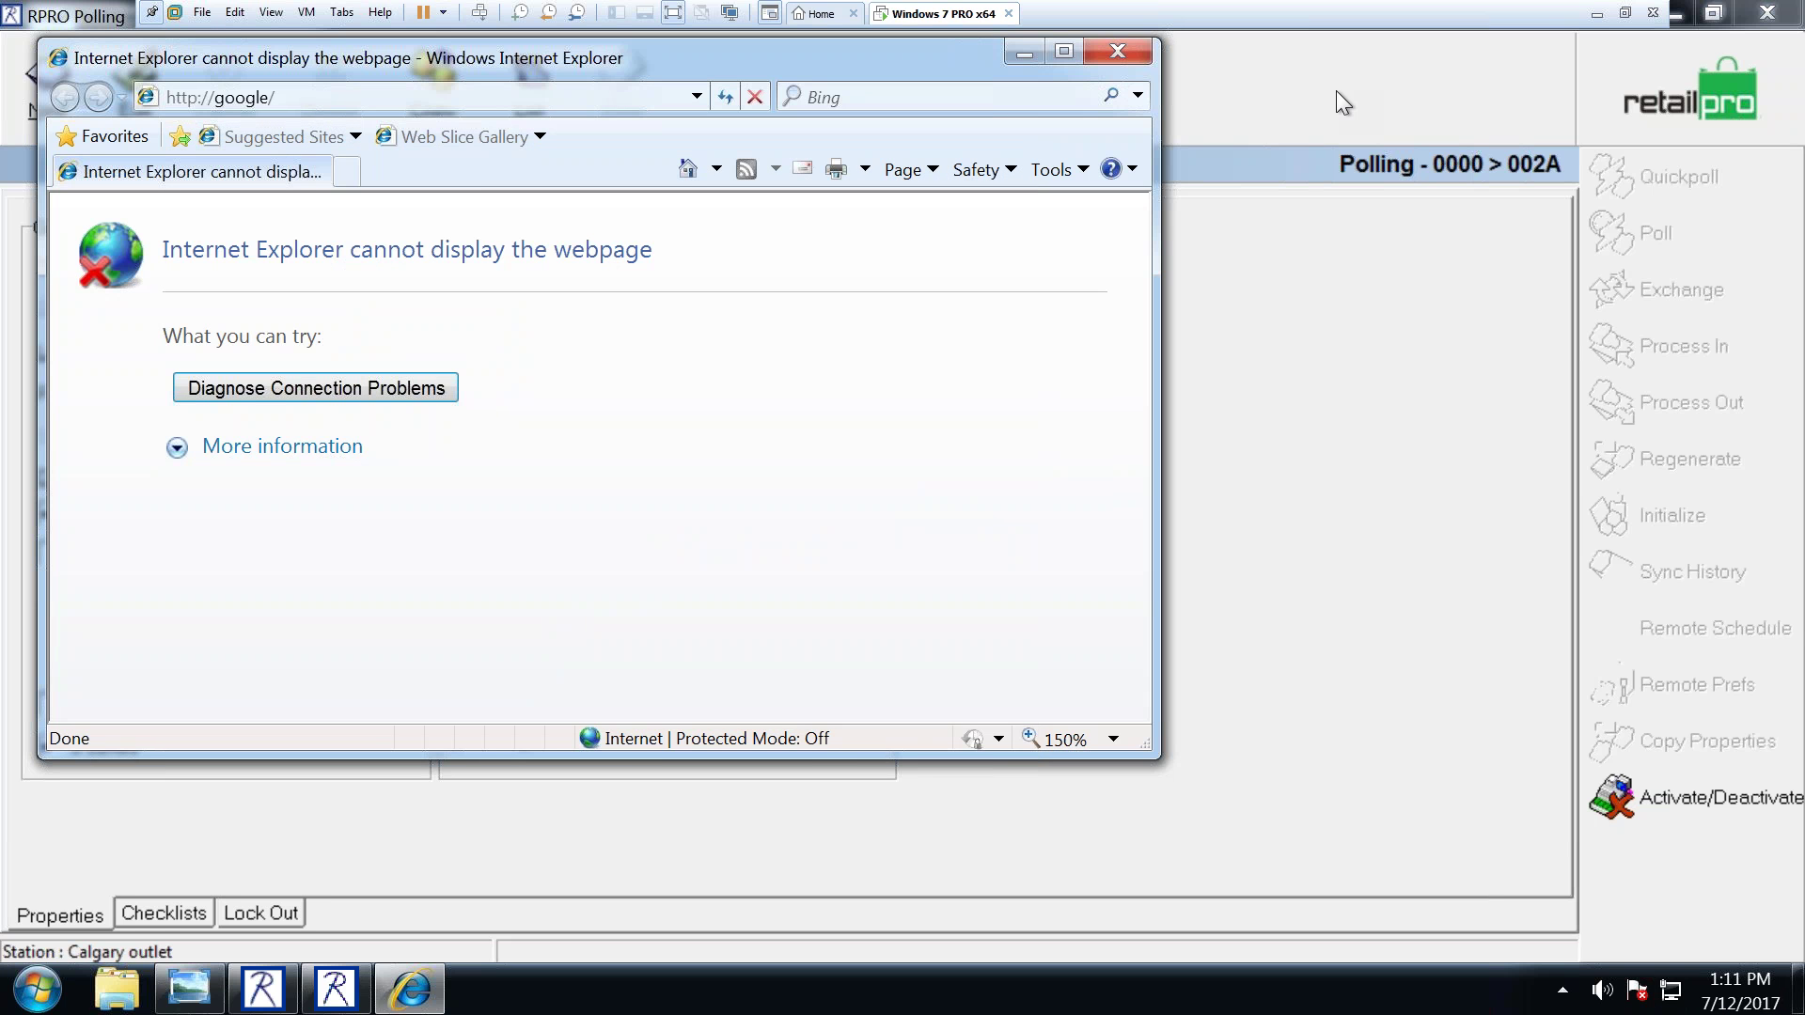
left_click(1117, 51)
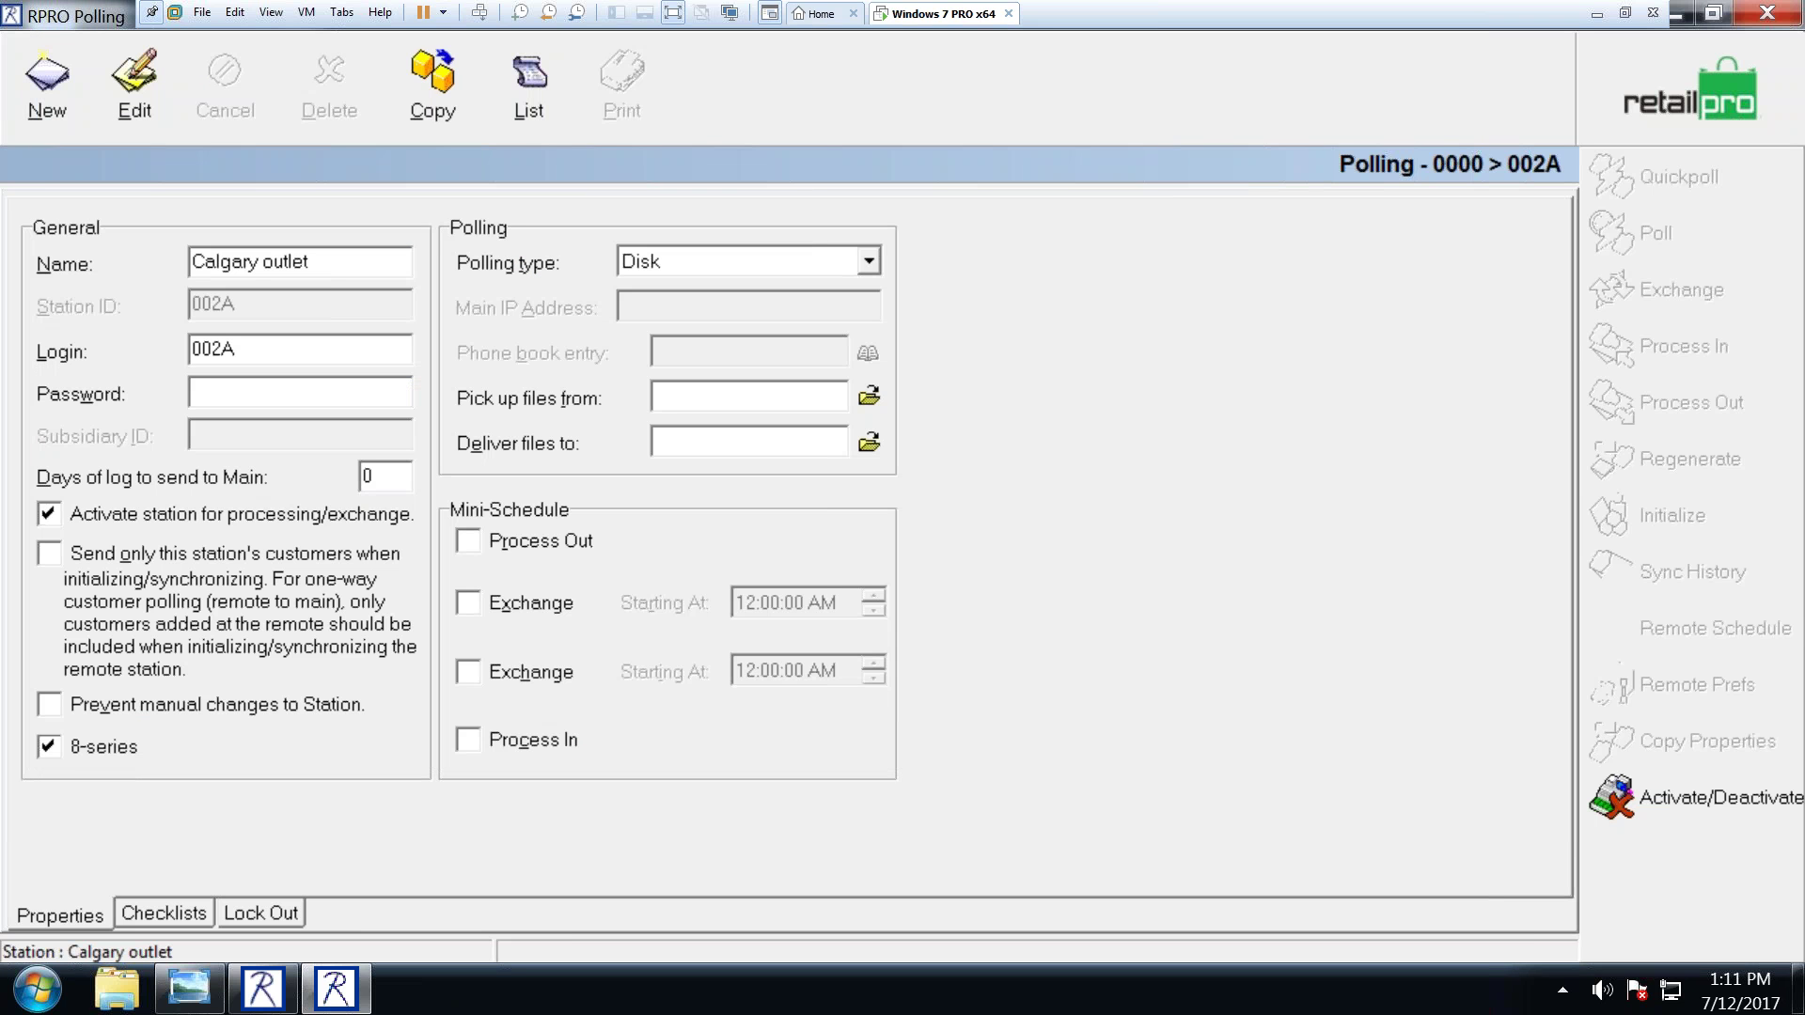
Step: Look up the public IP address by searching Google for "what is my ip" in Chrome
left_click_drag(0, 99, 688, 41)
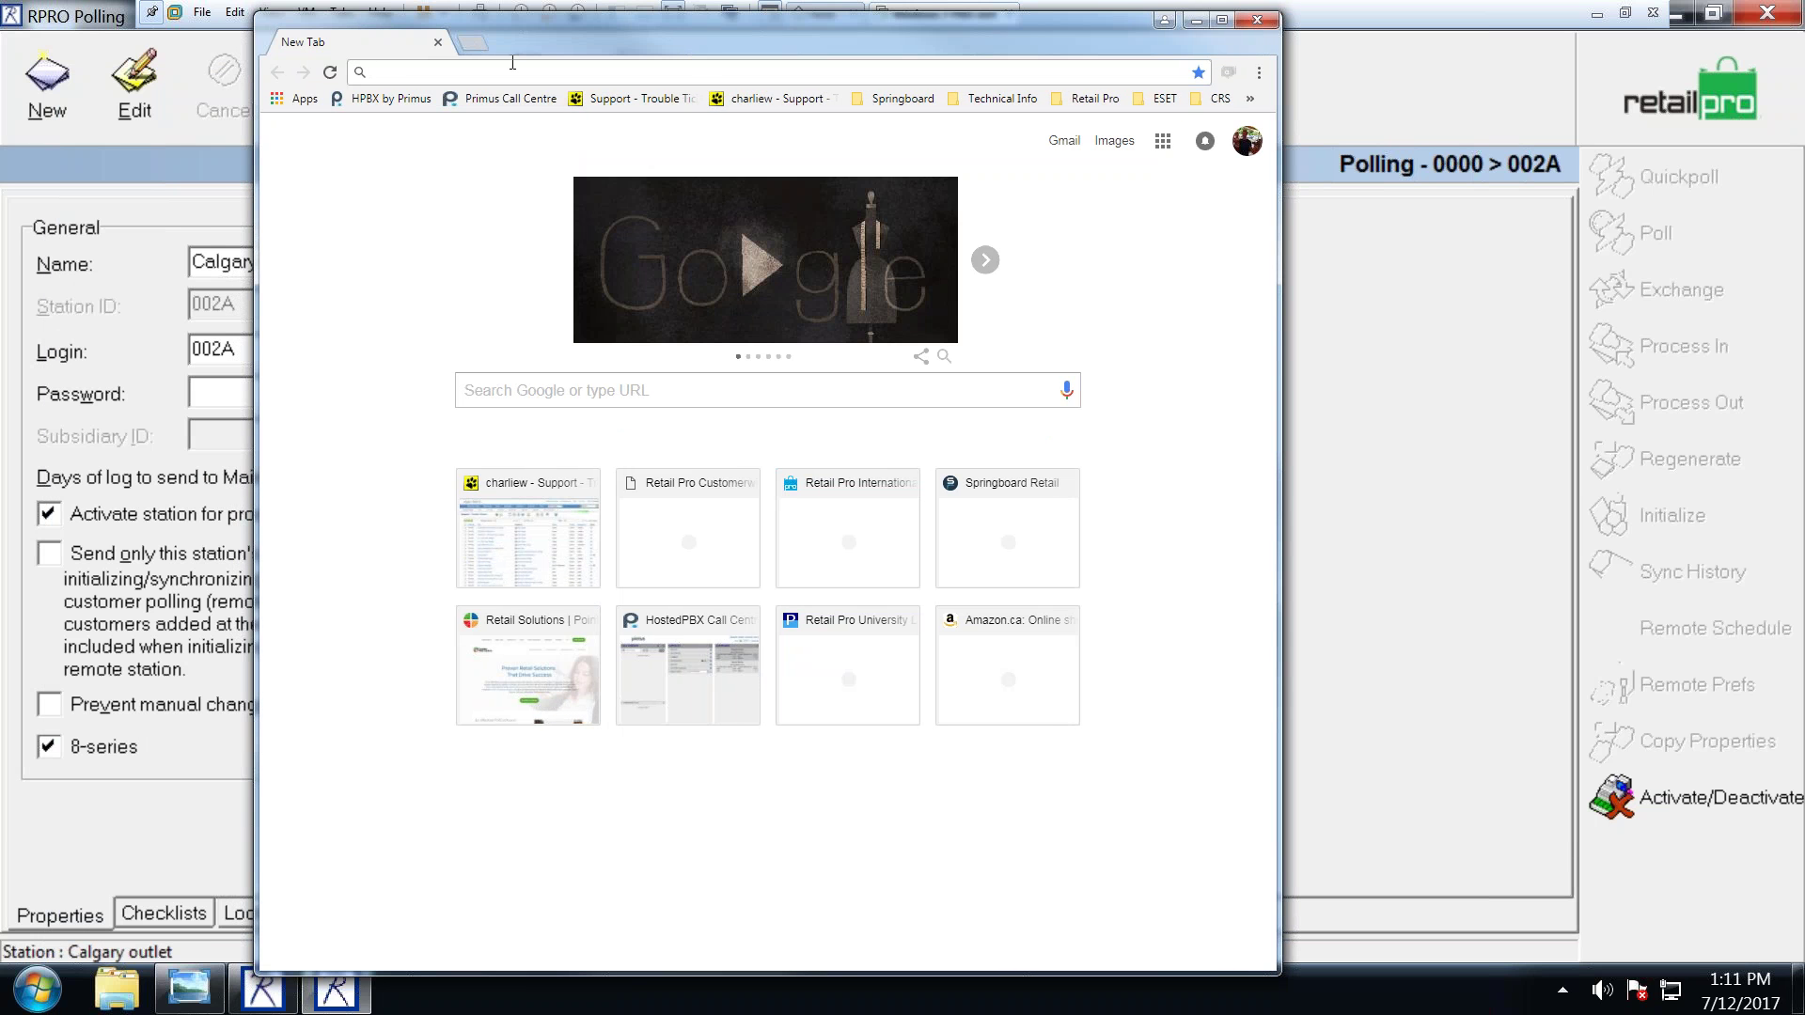
type("google")
key("Return")
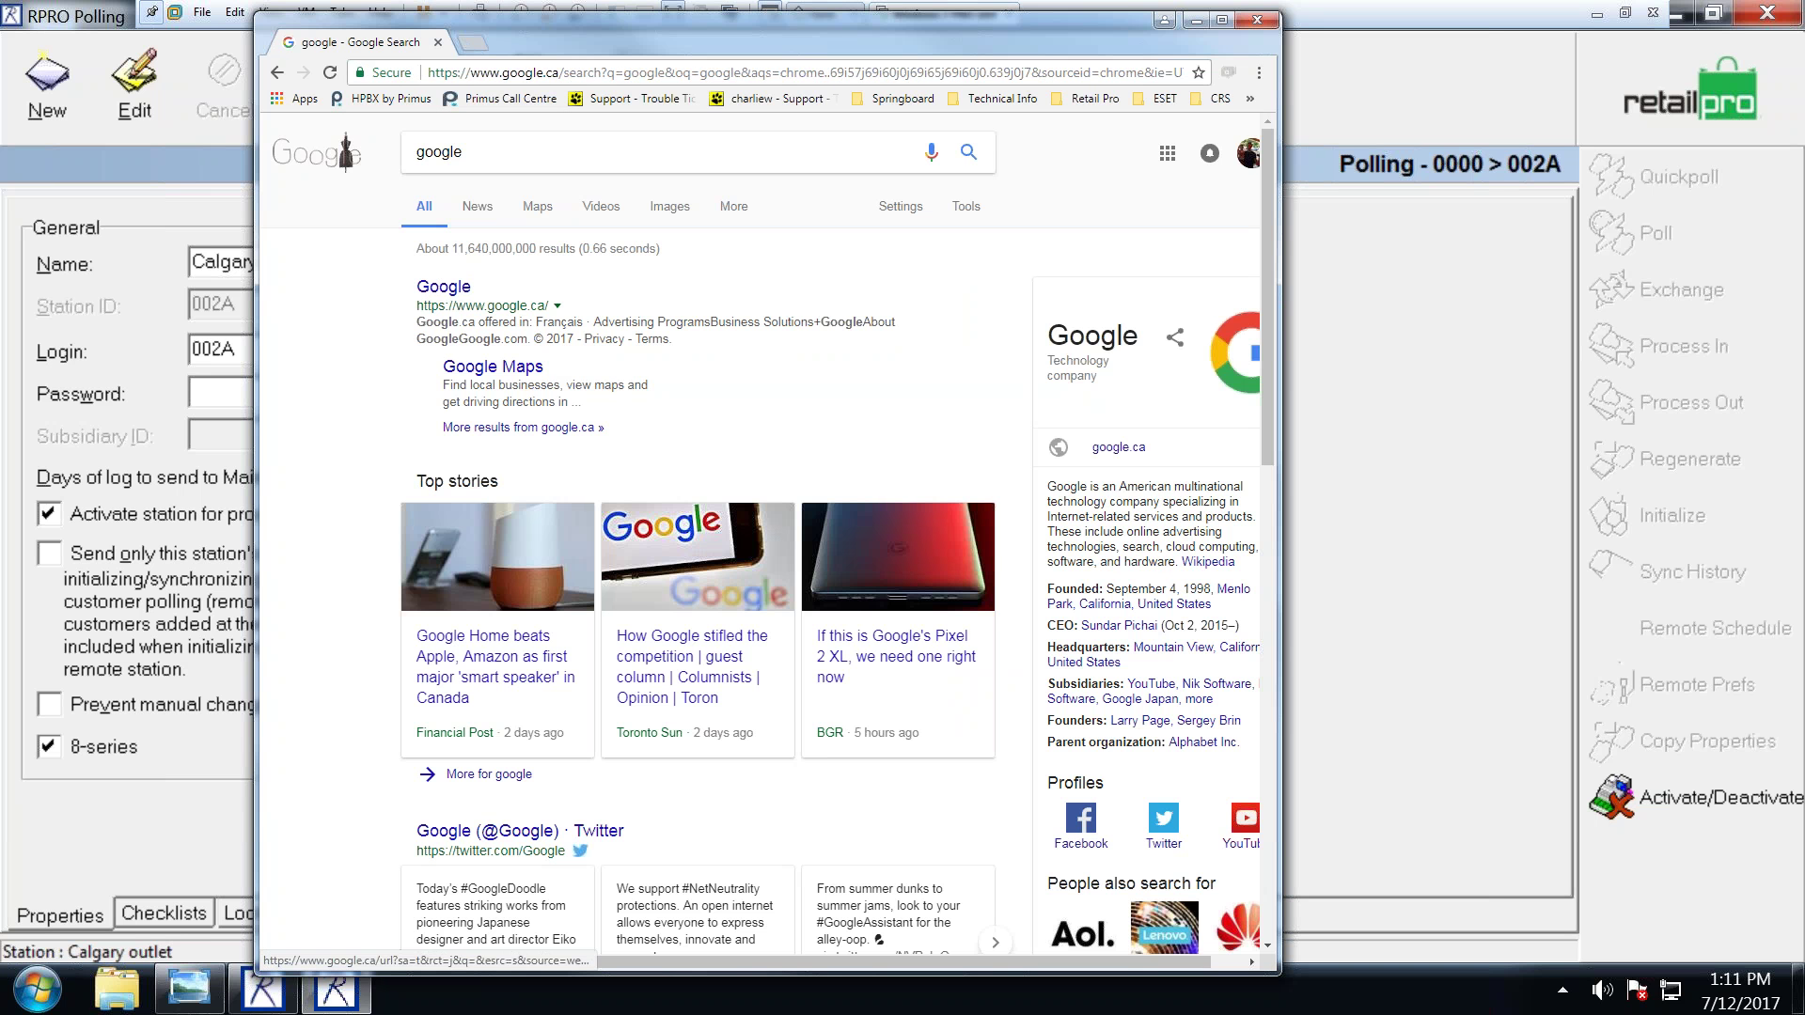
left_click(443, 287)
type("what is my ip")
key("Return")
left_click_drag(594, 331, 411, 307)
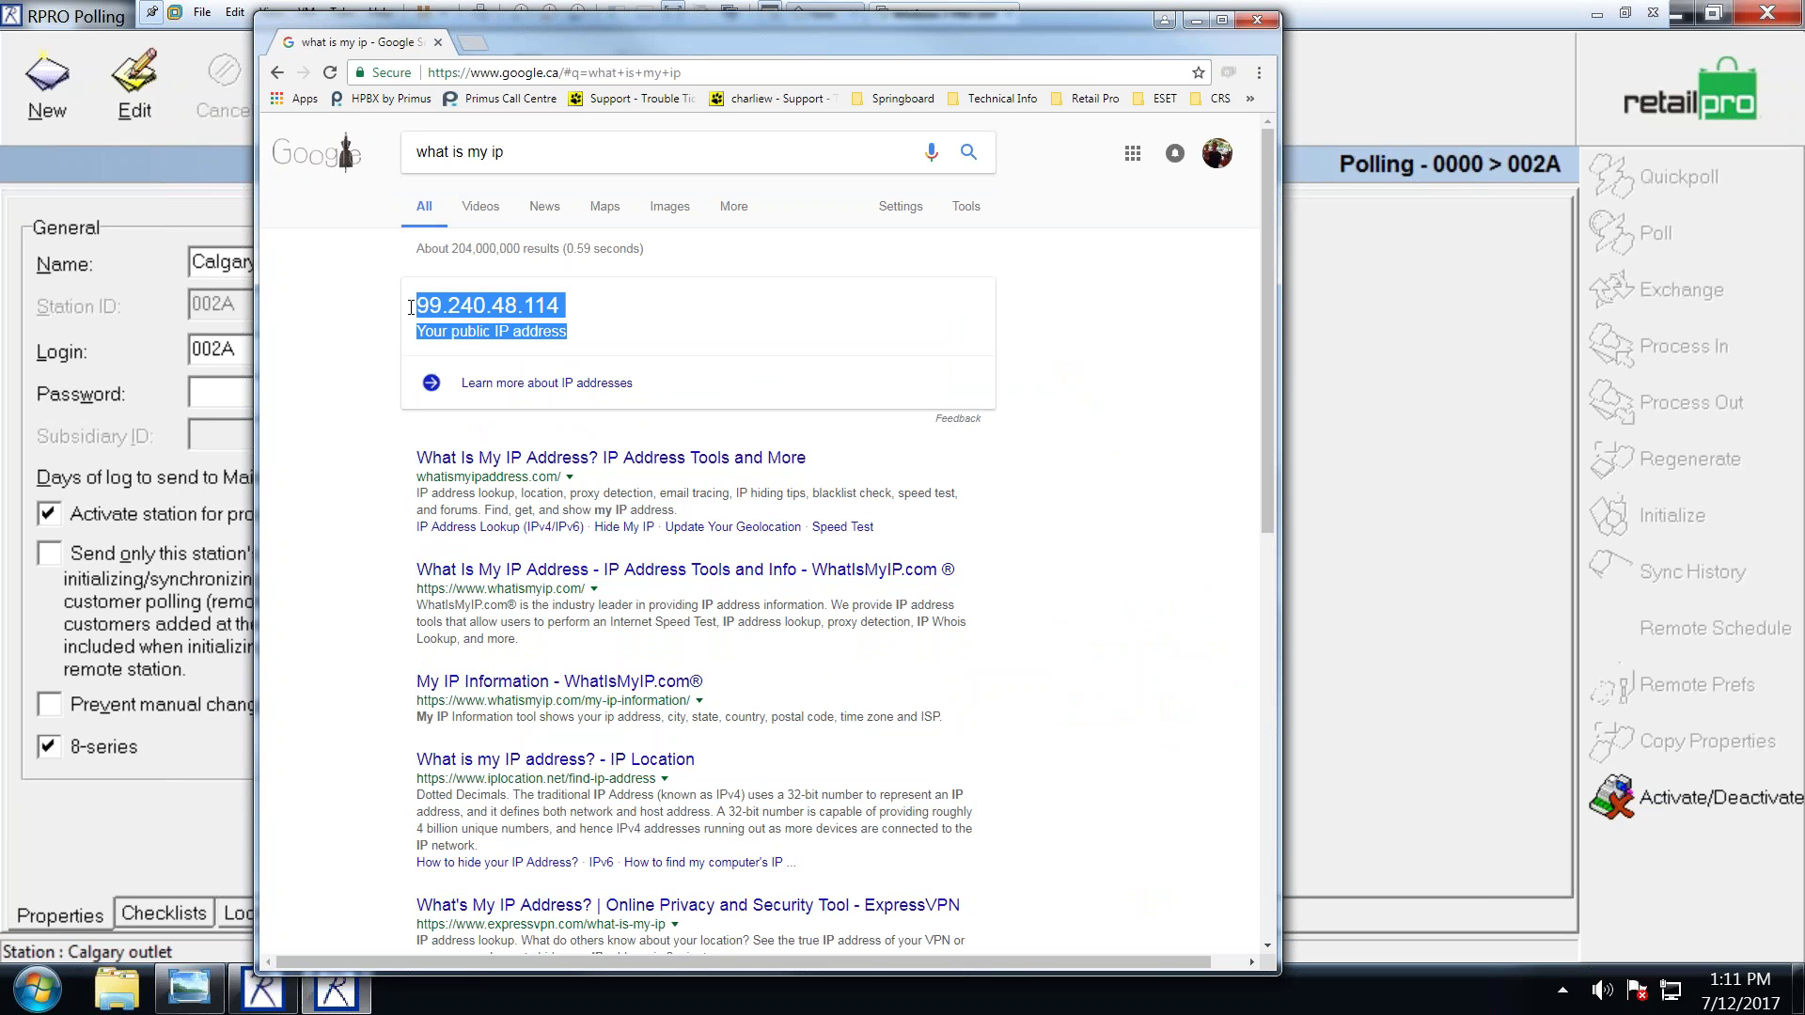
left_click(584, 344)
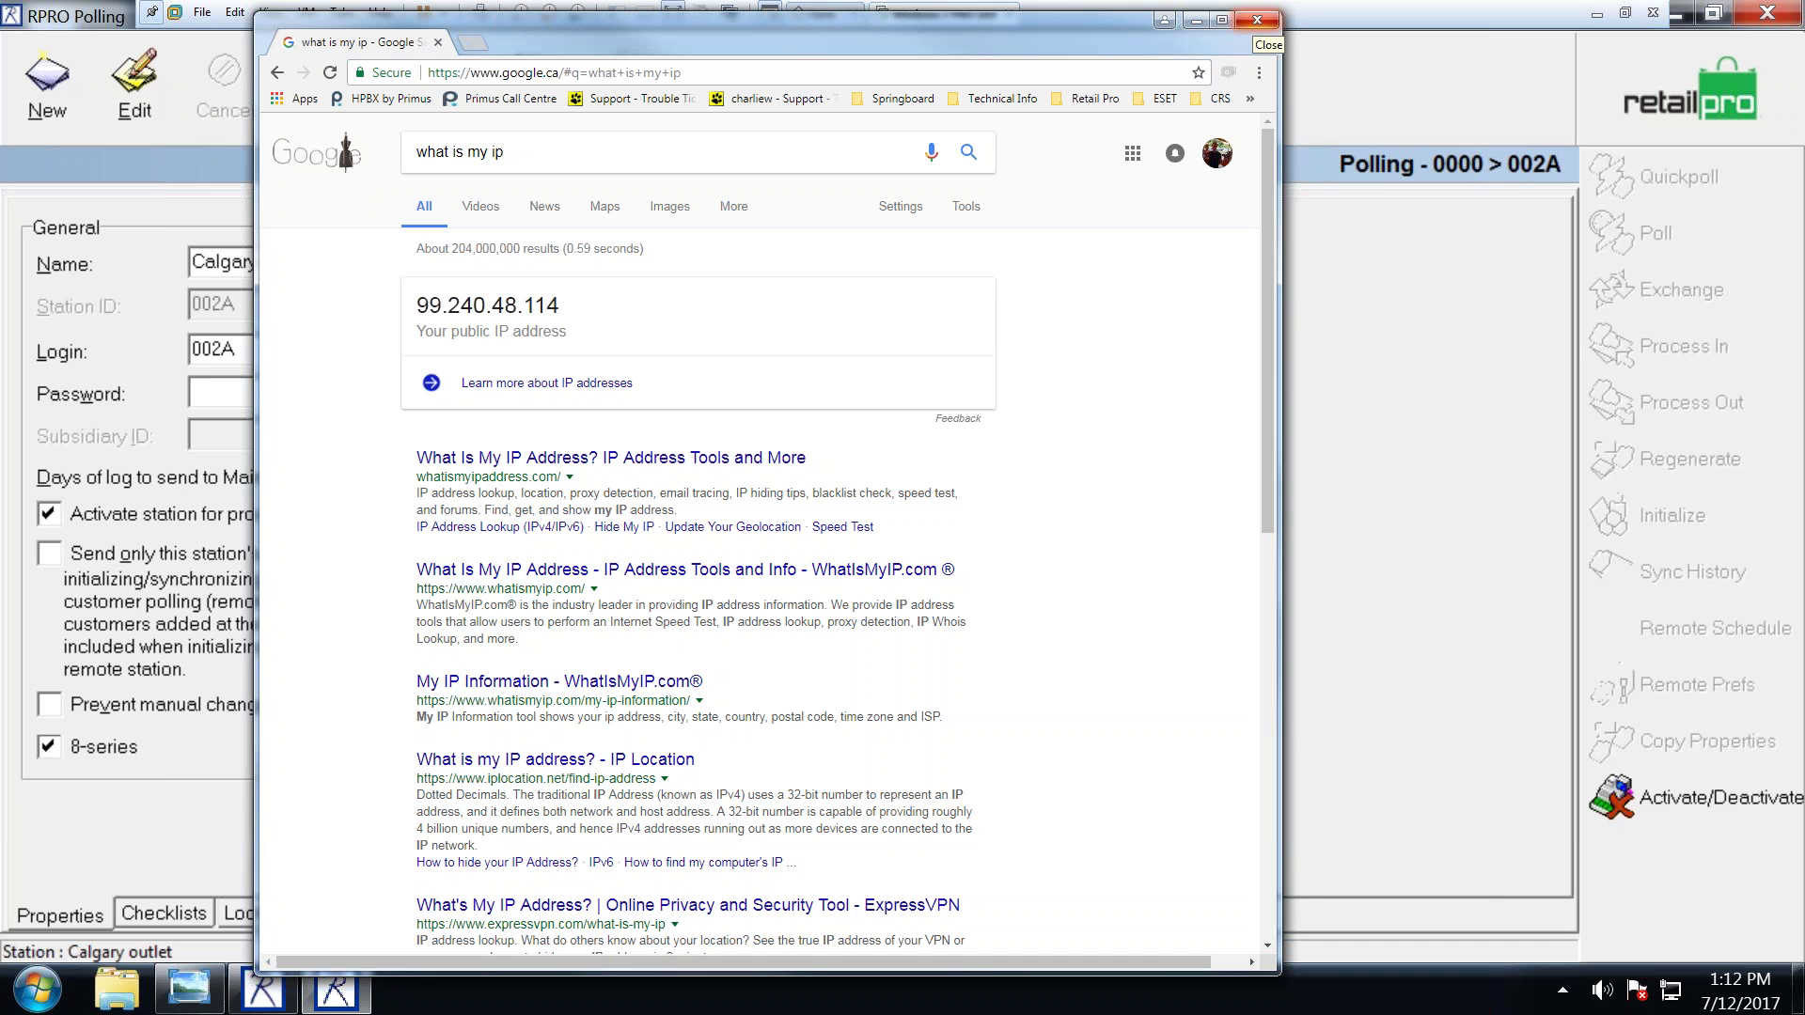
Step: Close the Chrome window and return to the list of polling stations
left_click(1258, 21)
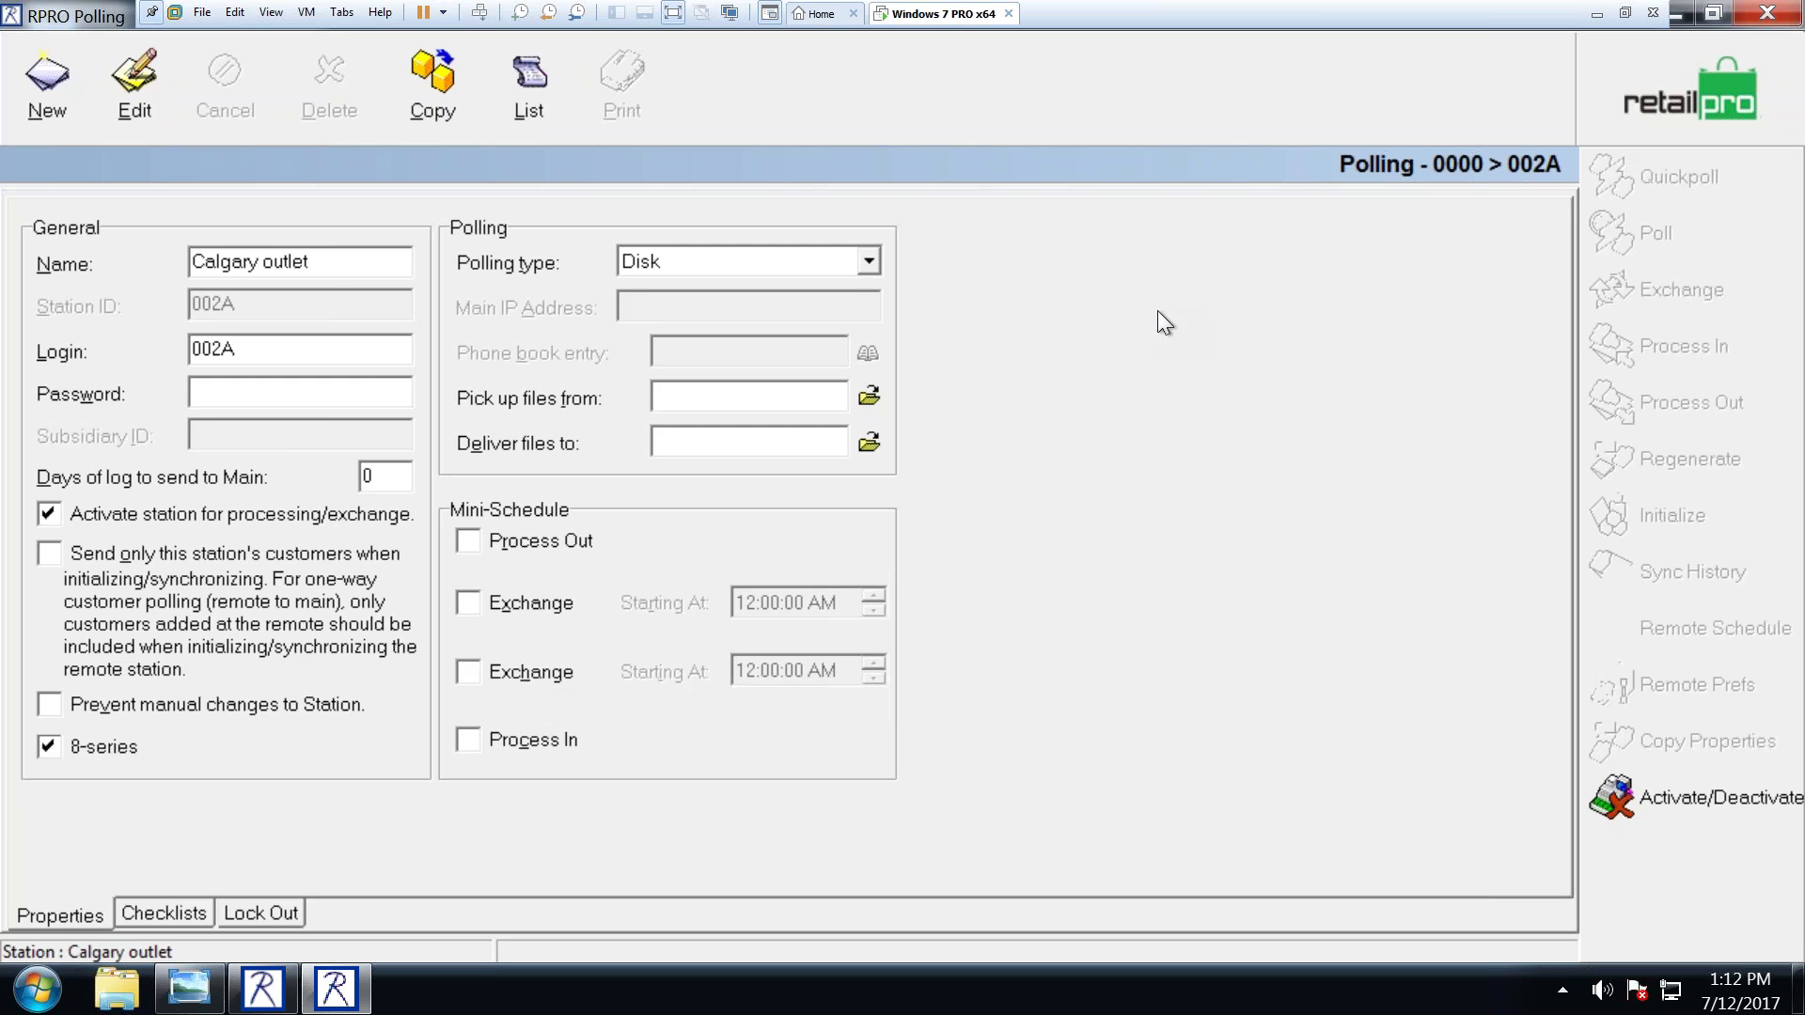
left_click(1683, 94)
left_click(53, 79)
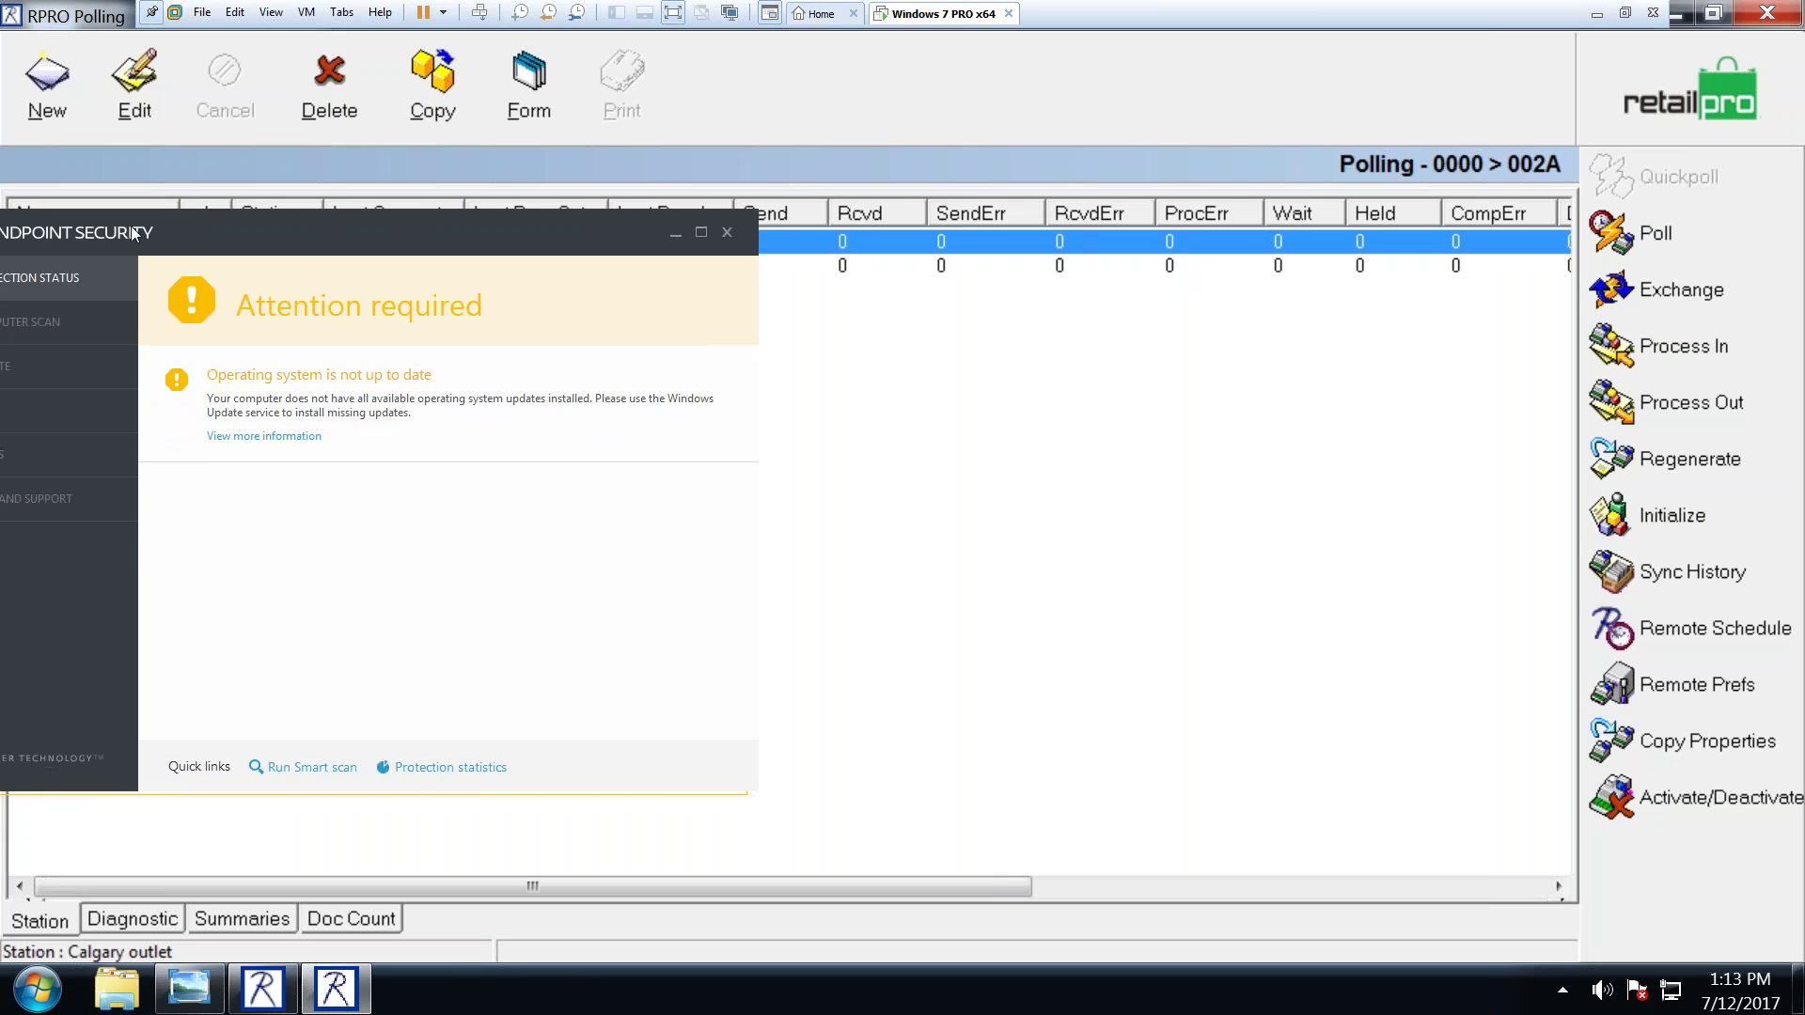
Step: Review the C:\CRS\*.* and R:\ exclusions of ESET Endpoint Security's real-time file system protection, and close the list without saving
left_click(320, 346)
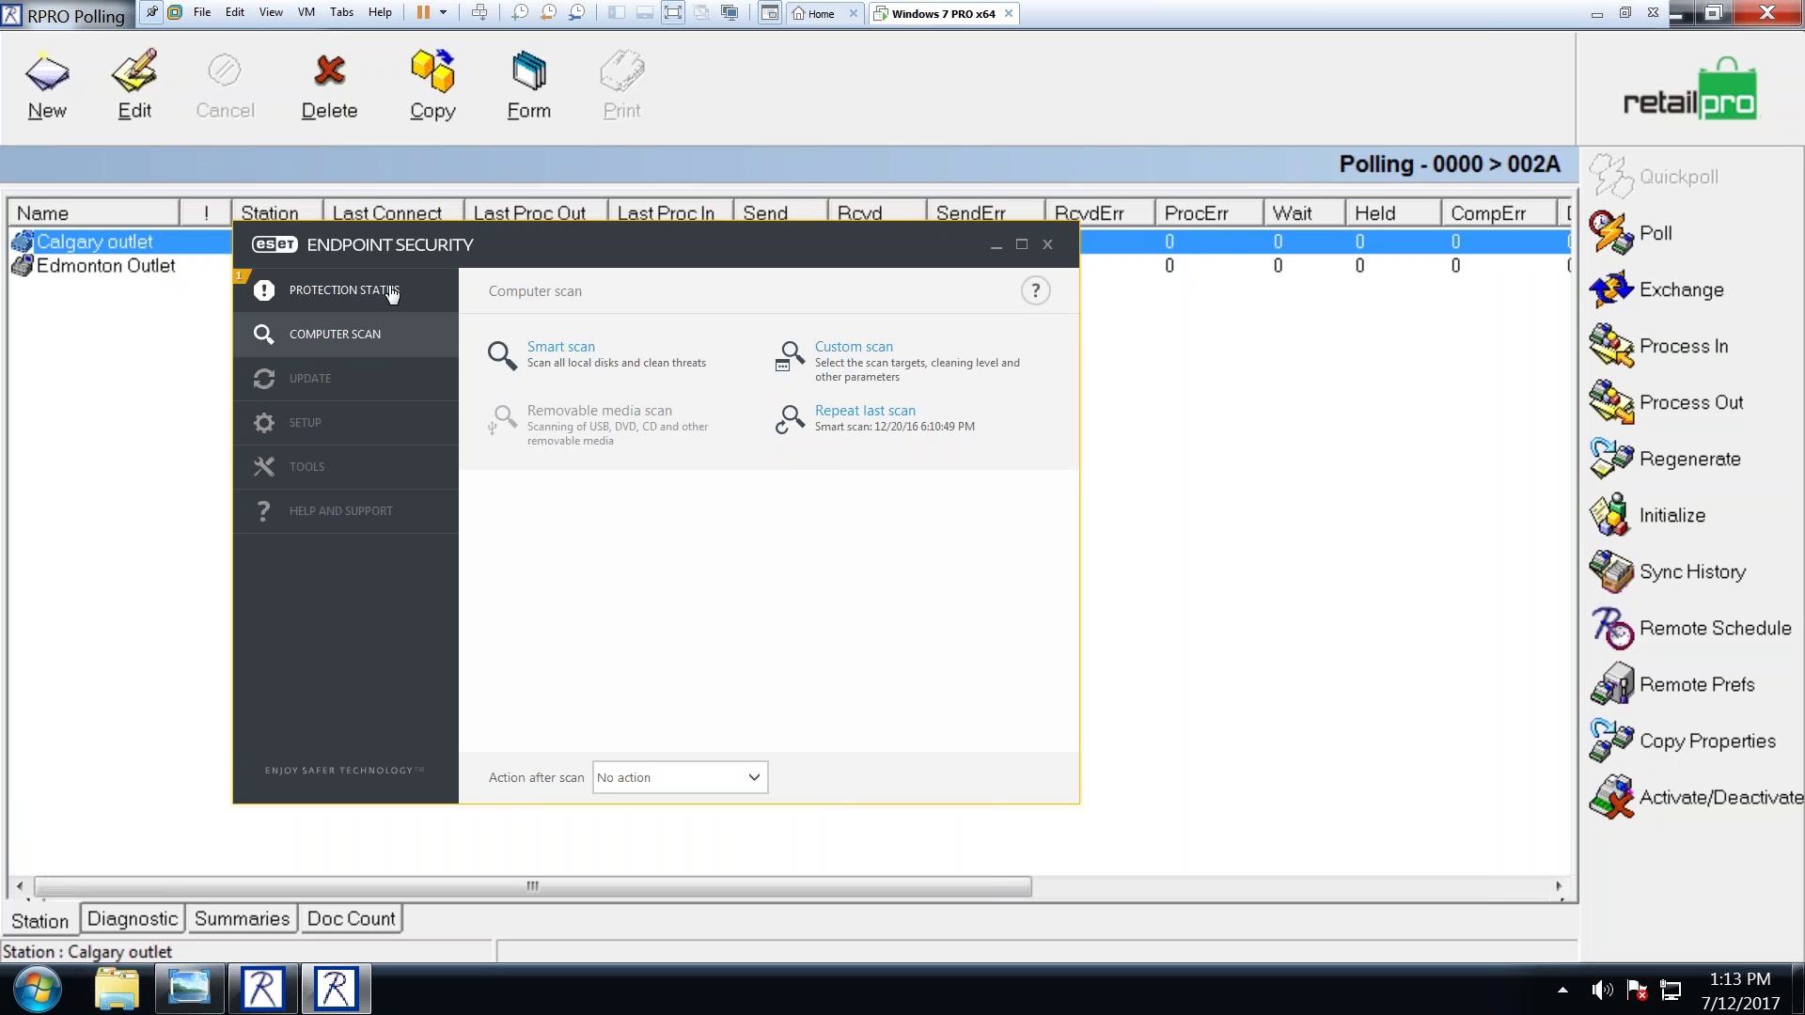
left_click_drag(378, 244, 498, 201)
left_click(413, 401)
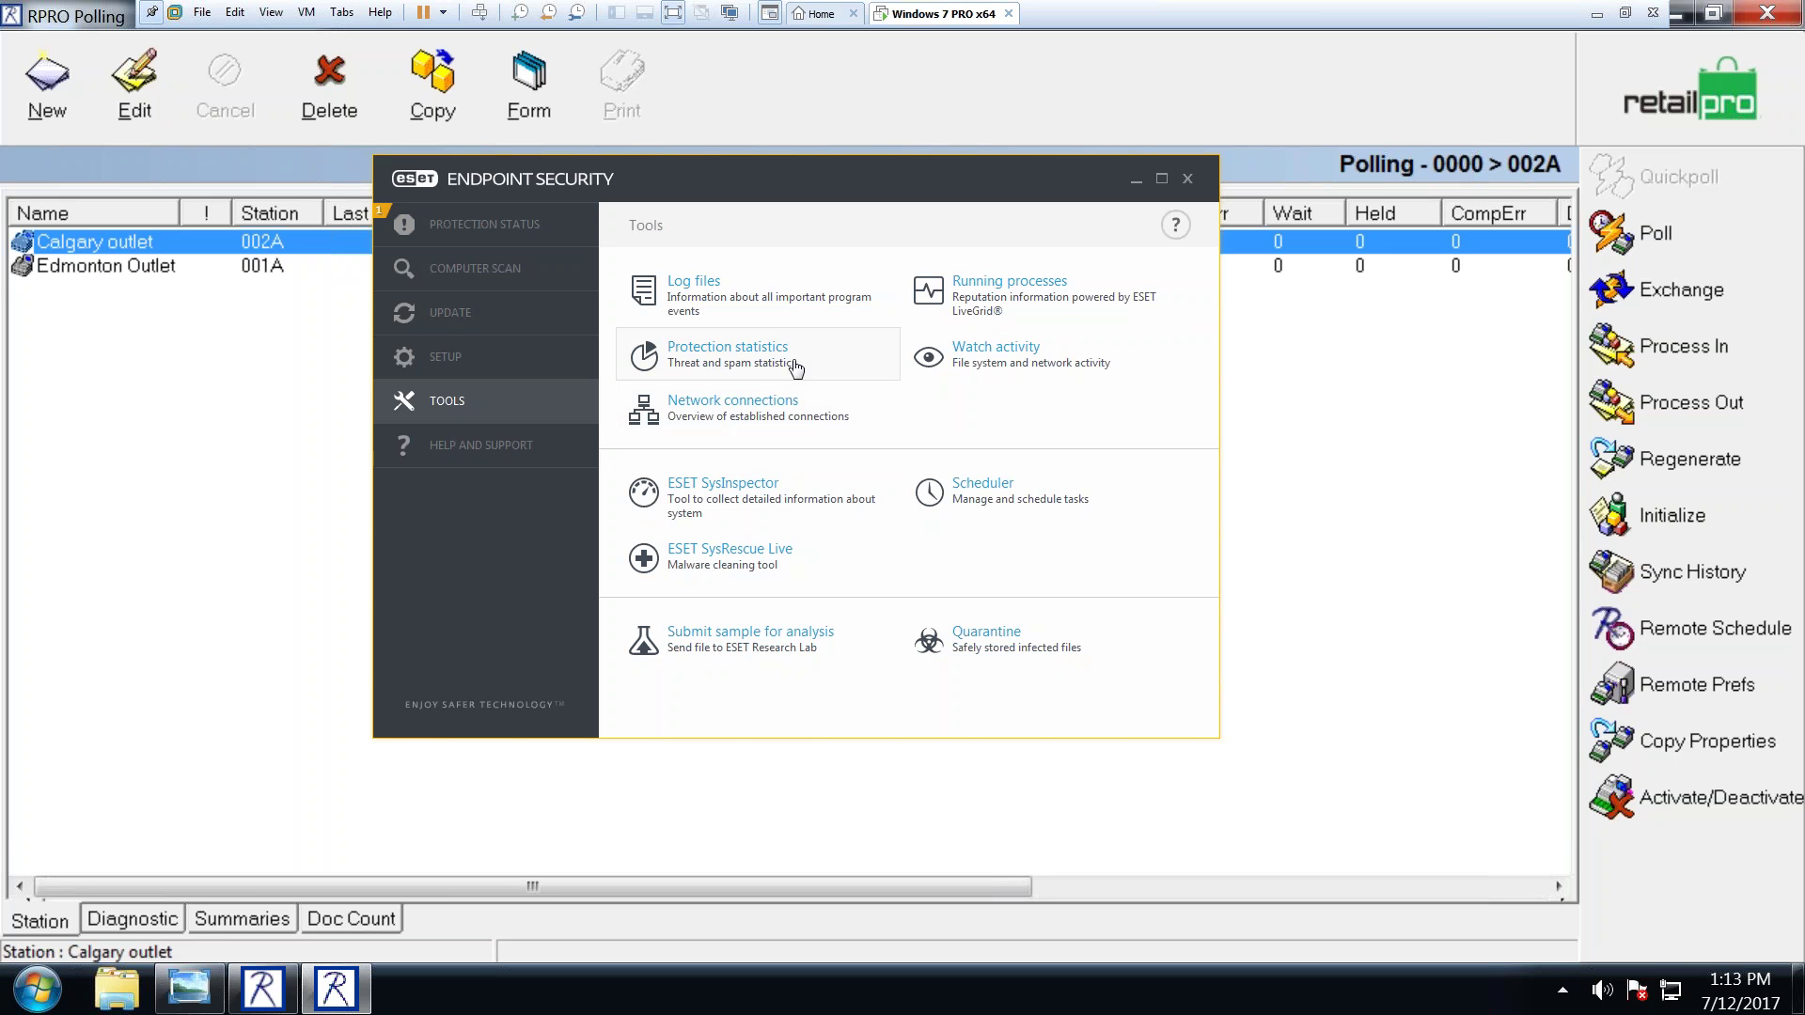
left_click(447, 357)
left_click(1164, 323)
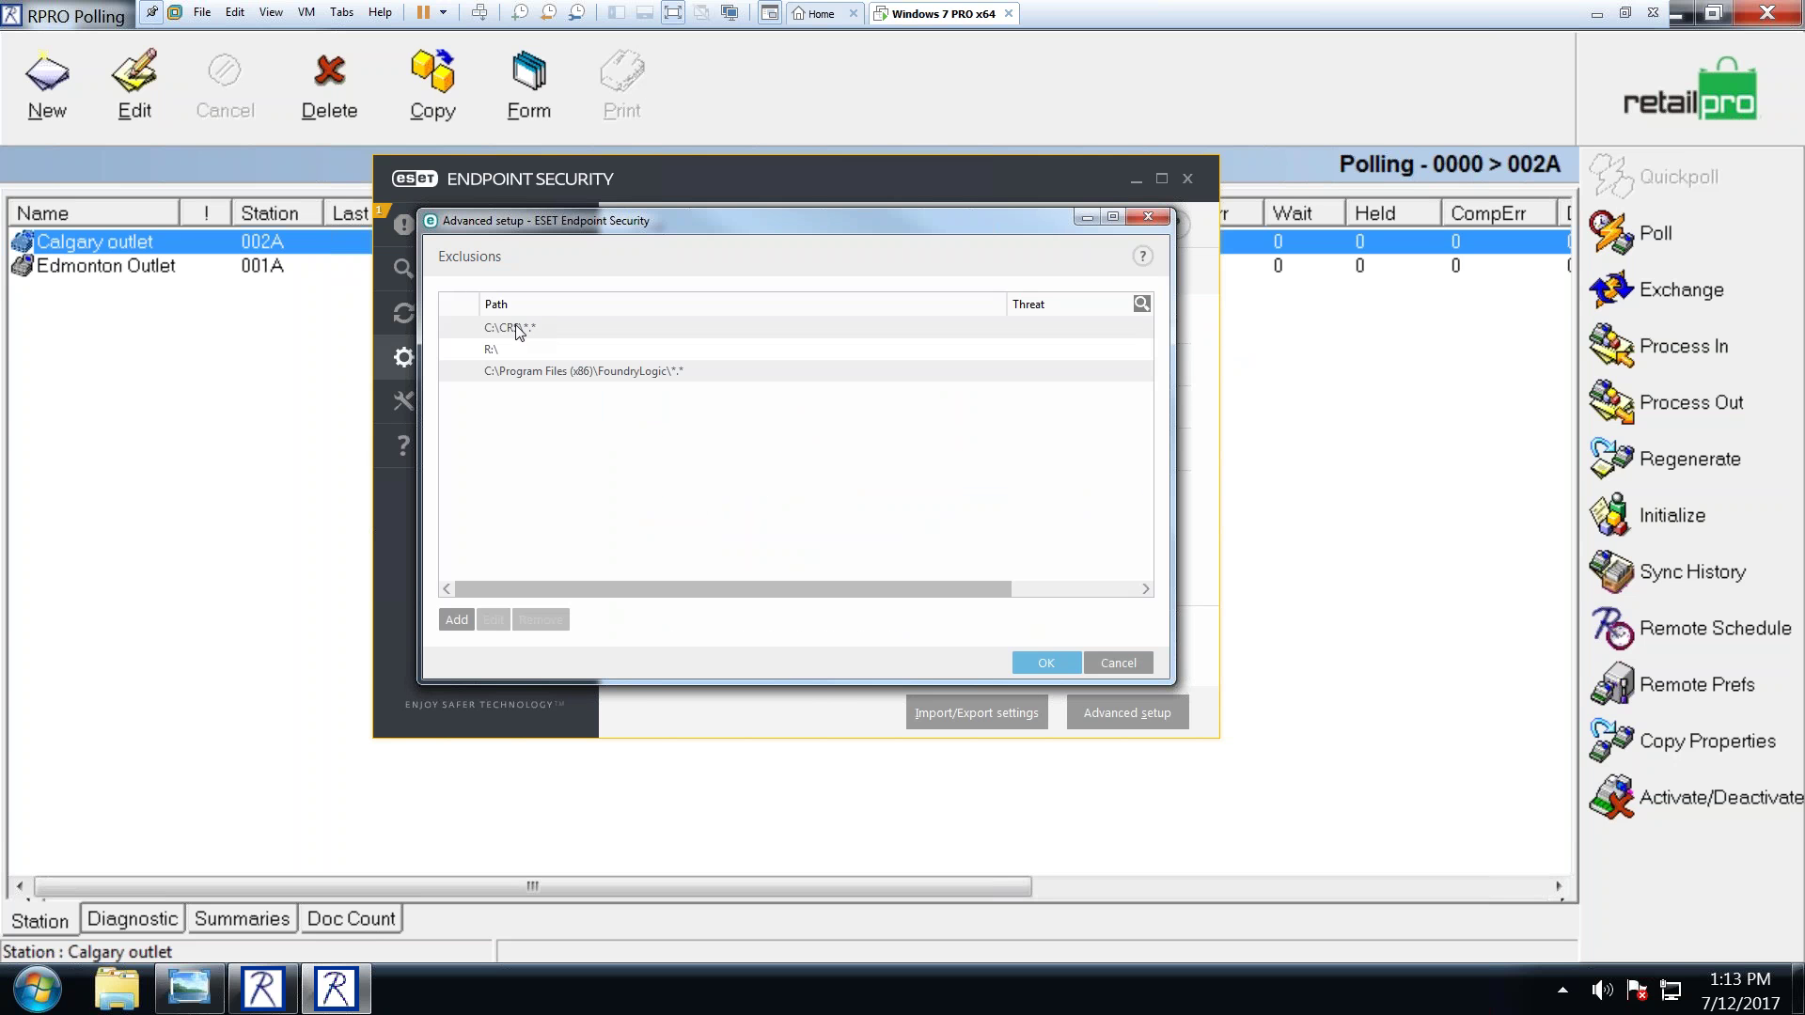
left_click(525, 328)
left_click(511, 354)
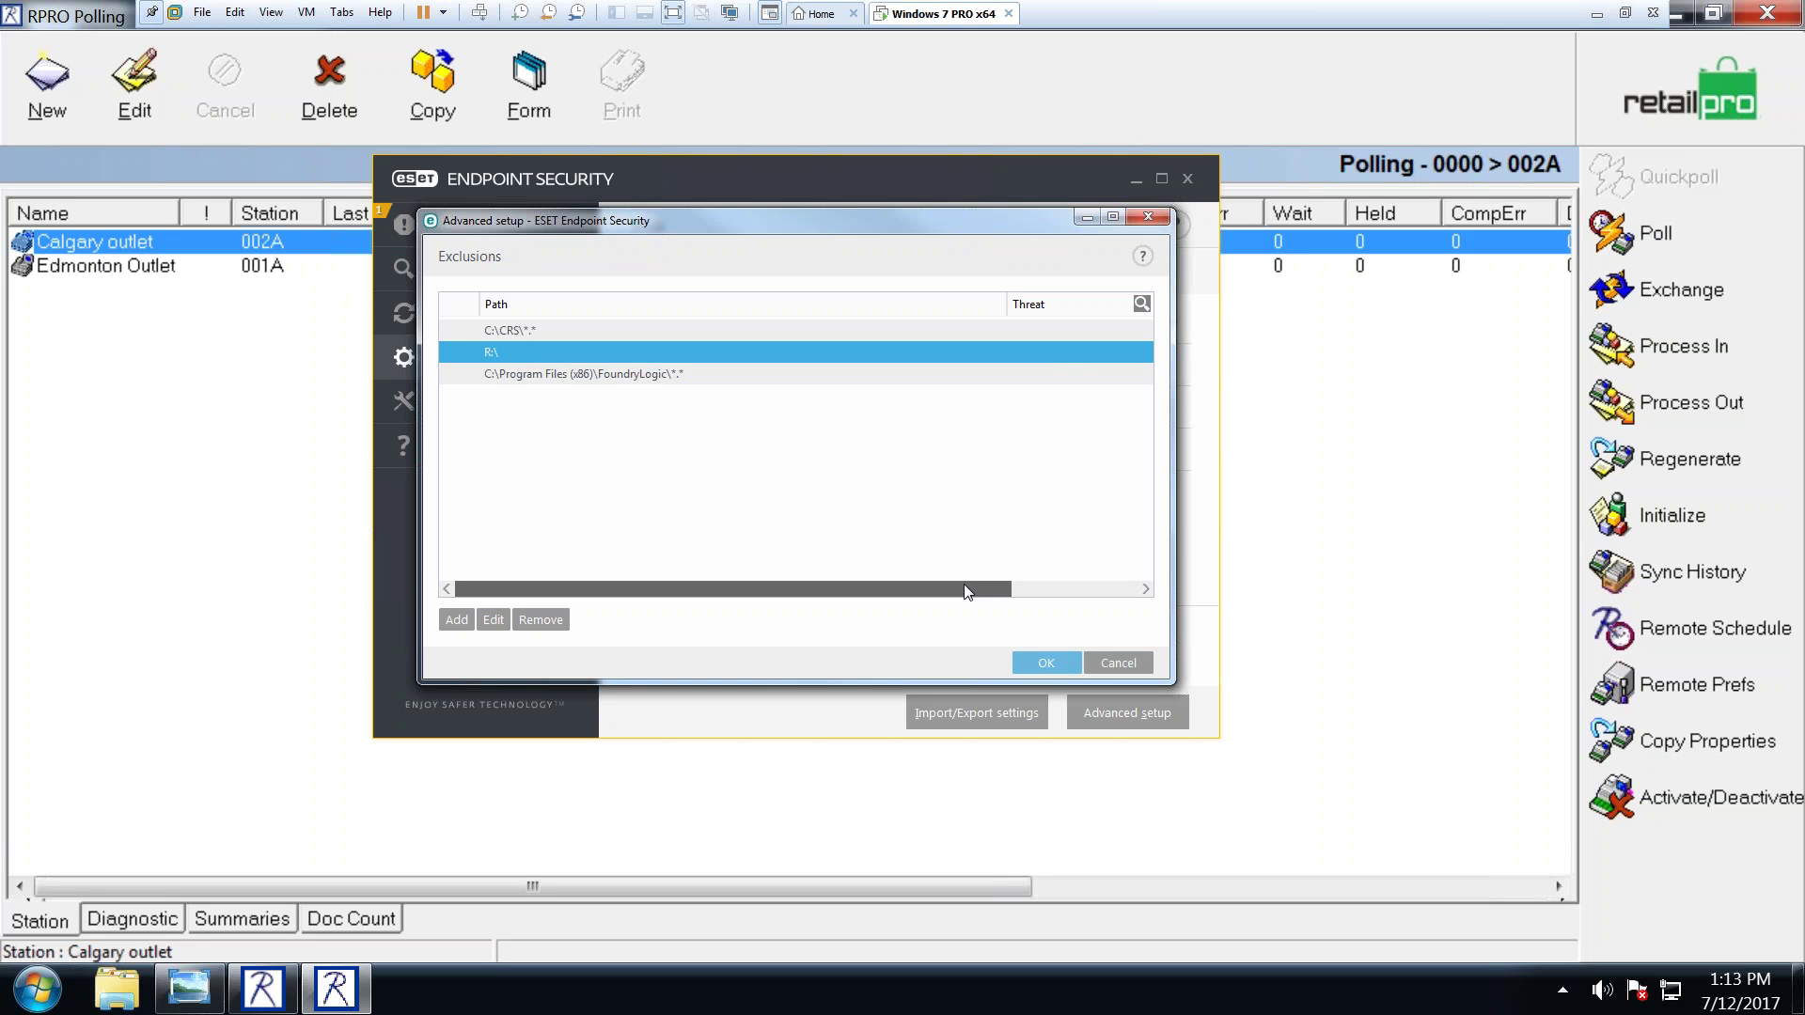
left_click(1142, 662)
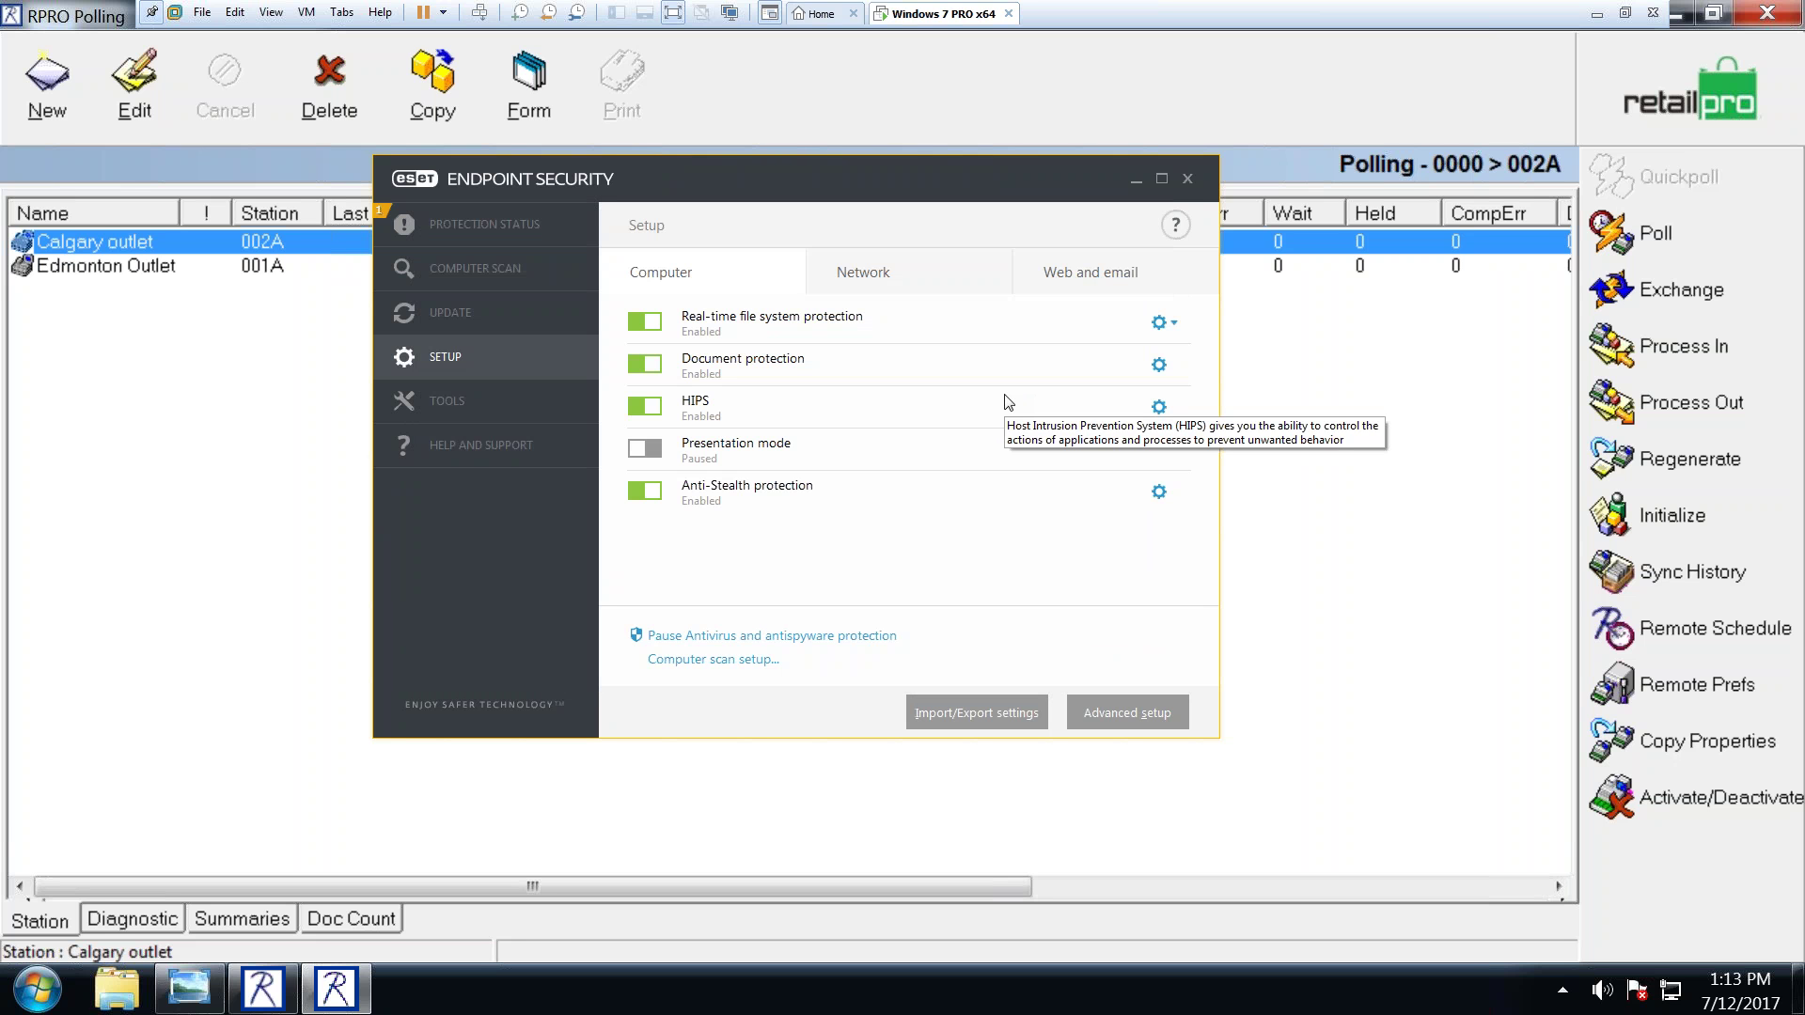
Step: Reopen the real-time file system protection exclusions, show where the path of a new exclusion is selected, and cancel it
left_click(1172, 322)
left_click(1176, 378)
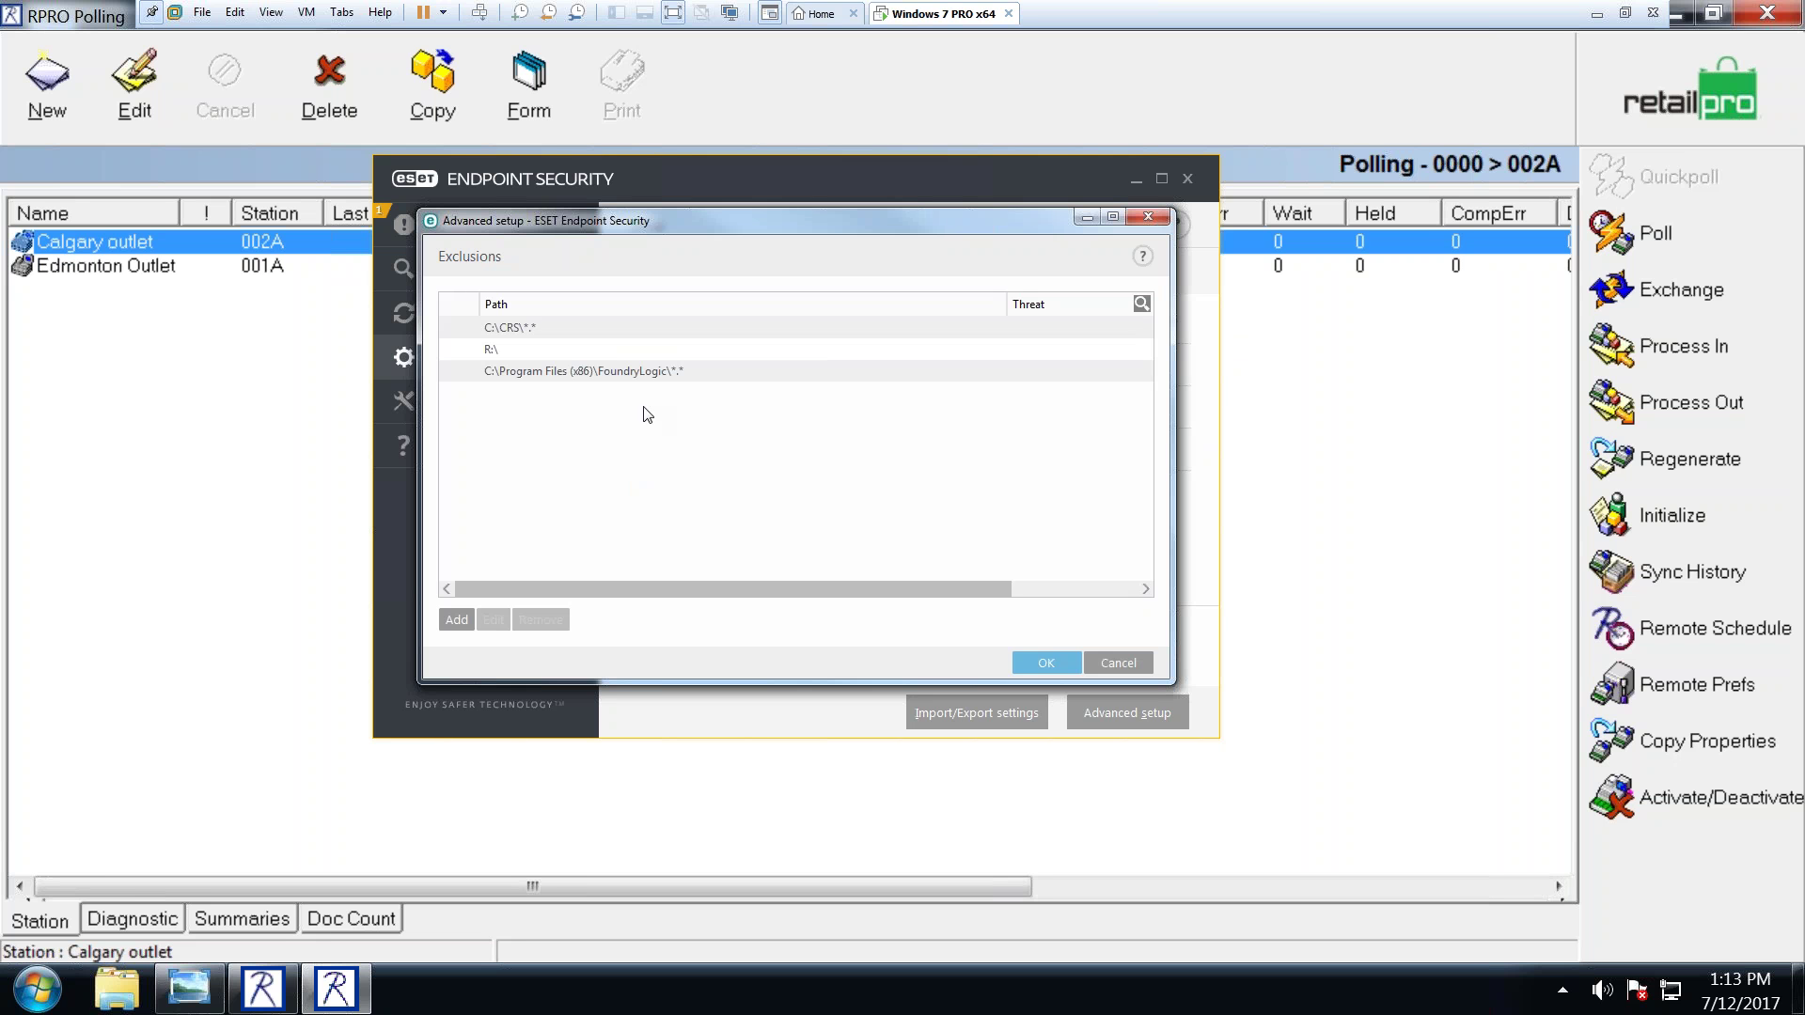
left_click(451, 622)
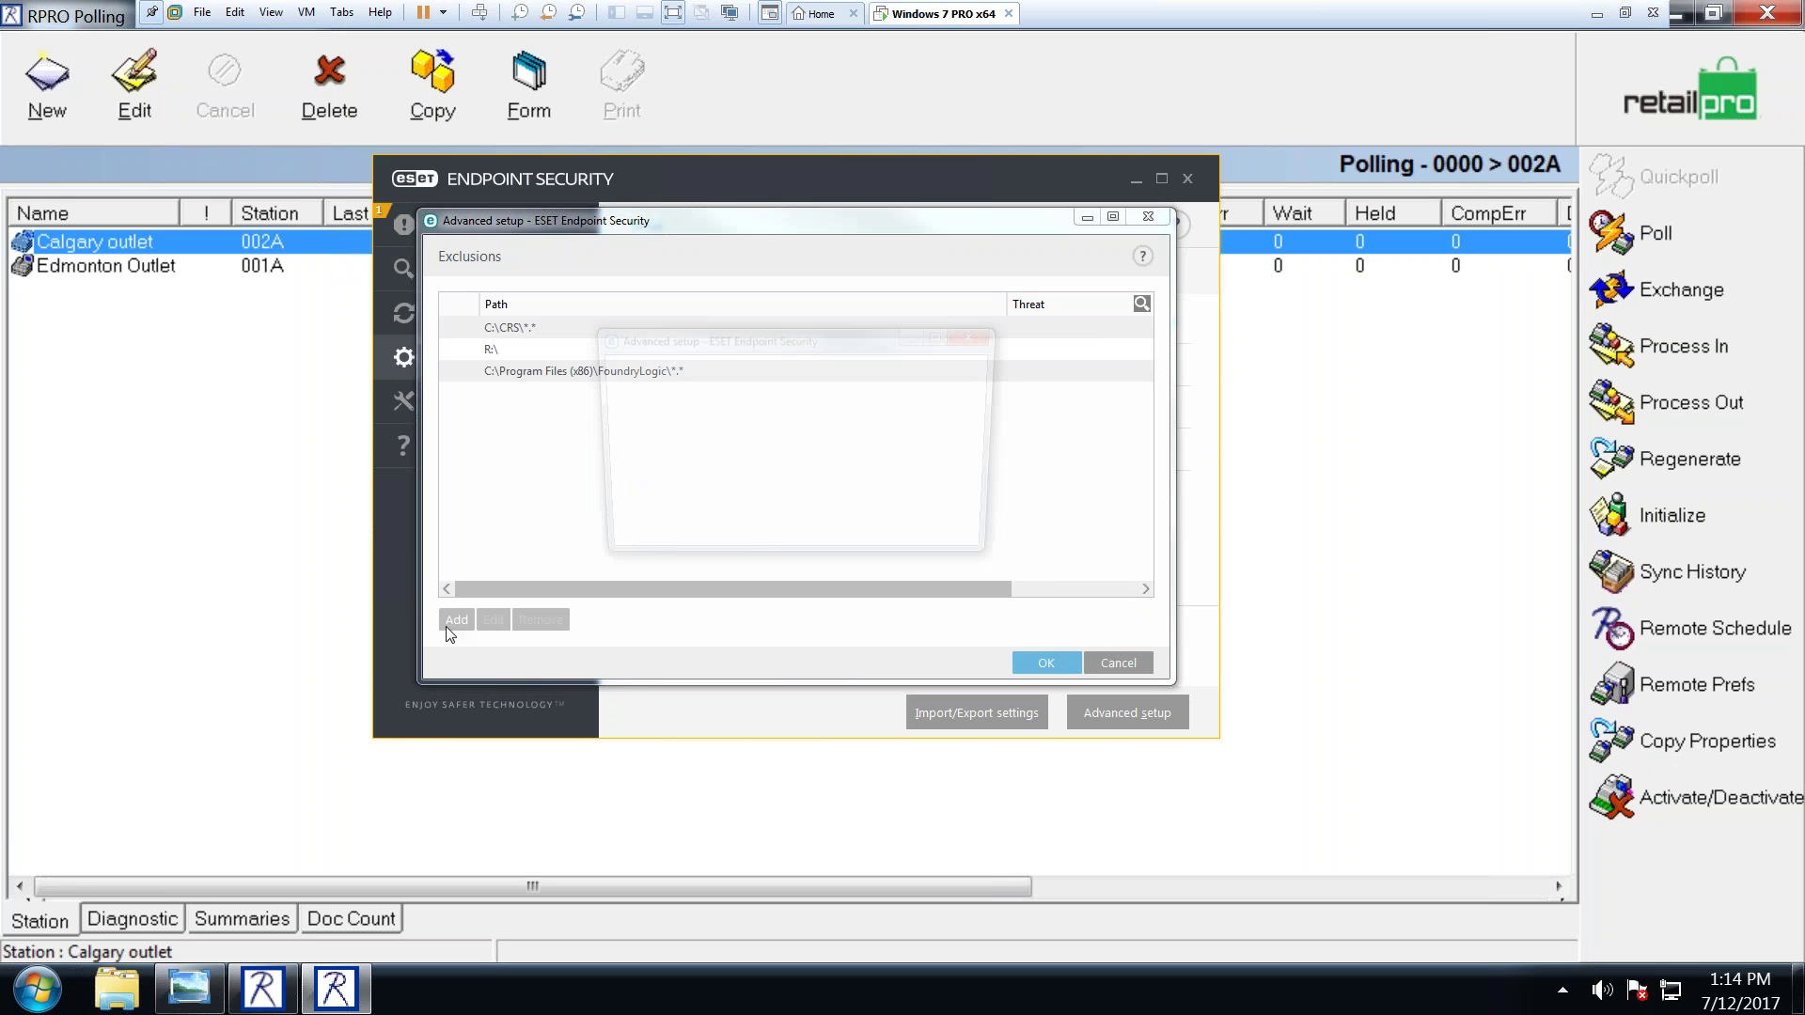
left_click(972, 453)
left_click(986, 604)
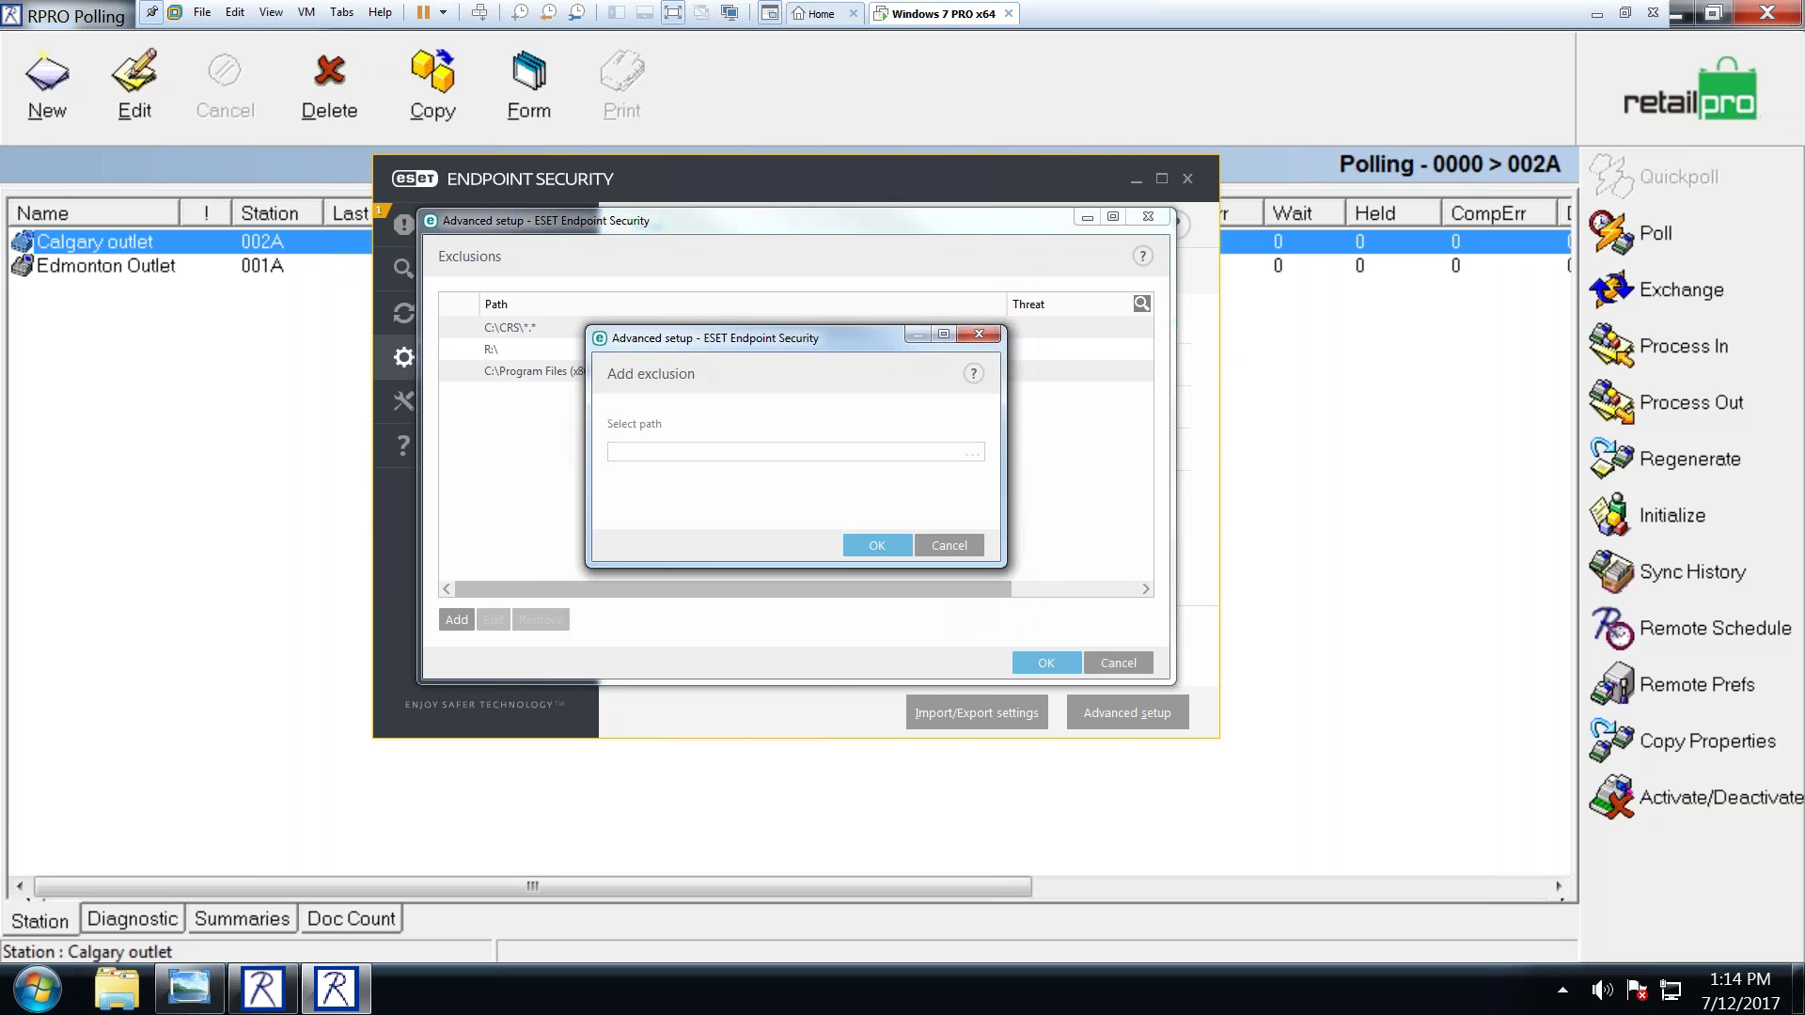
left_click(929, 553)
Step: Select the C:\ drive as the path of a new exclusion, and cancel the addition
left_click(513, 350)
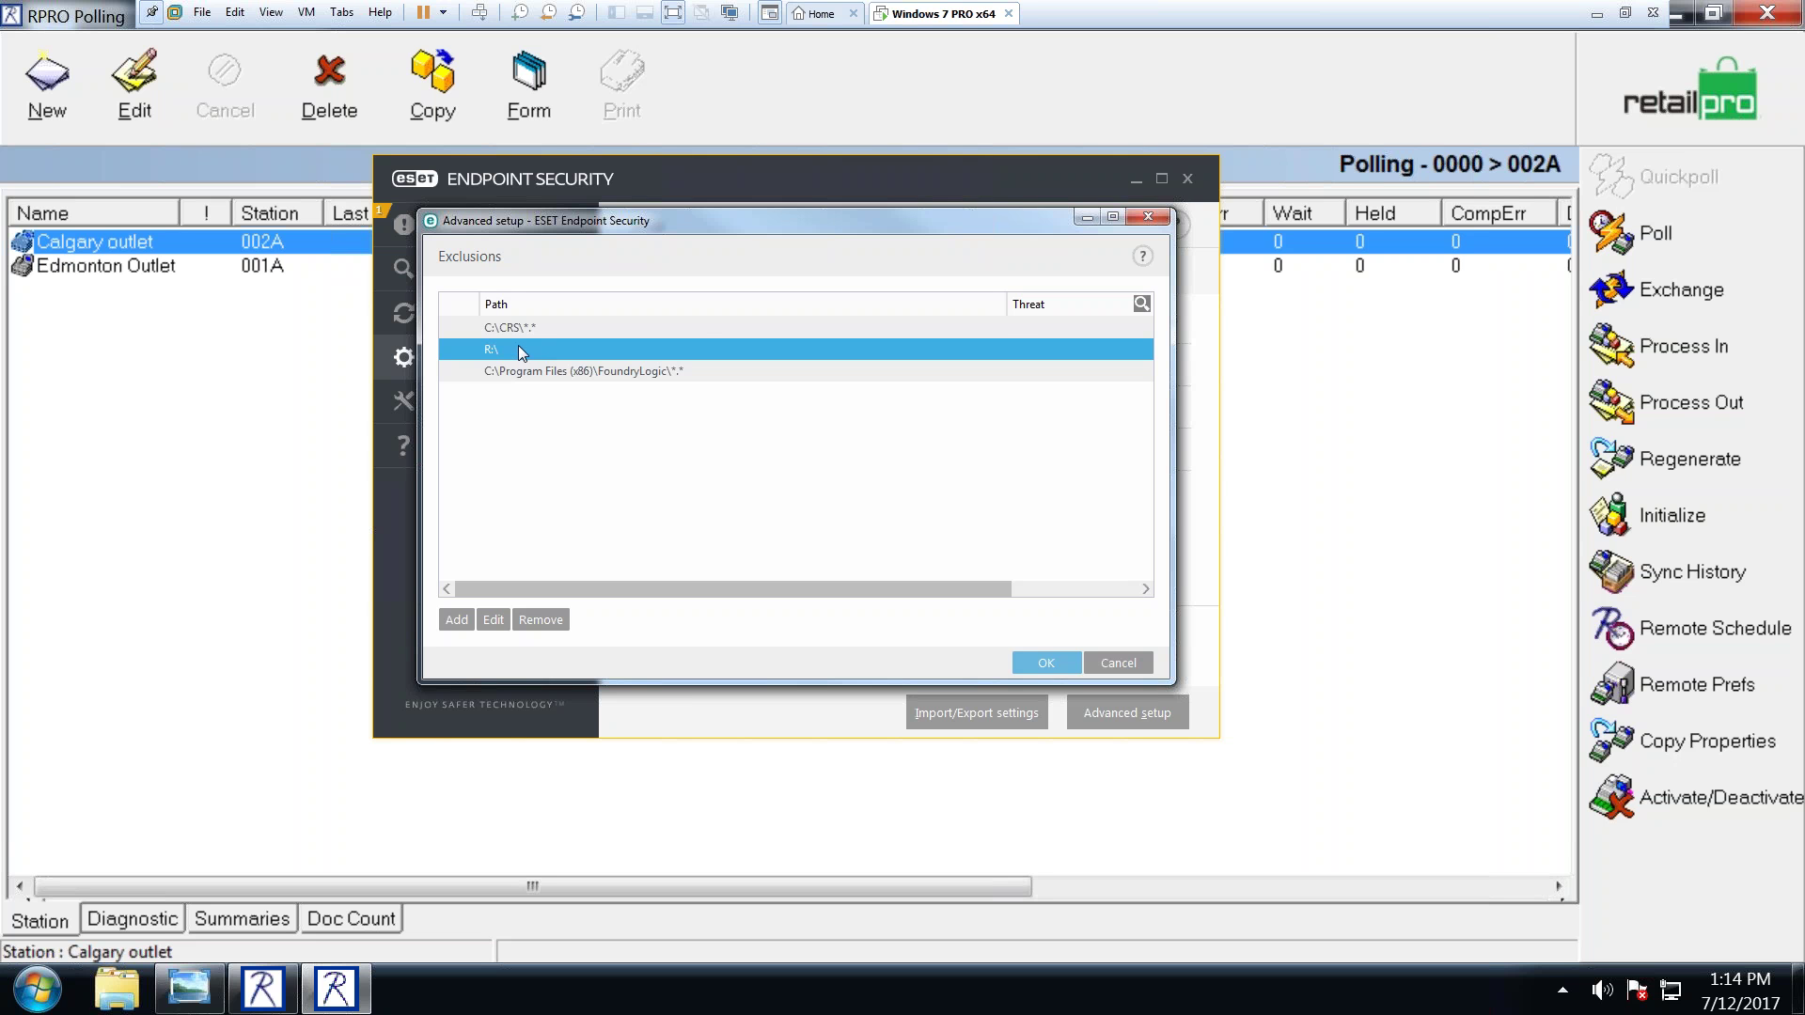
left_click(455, 620)
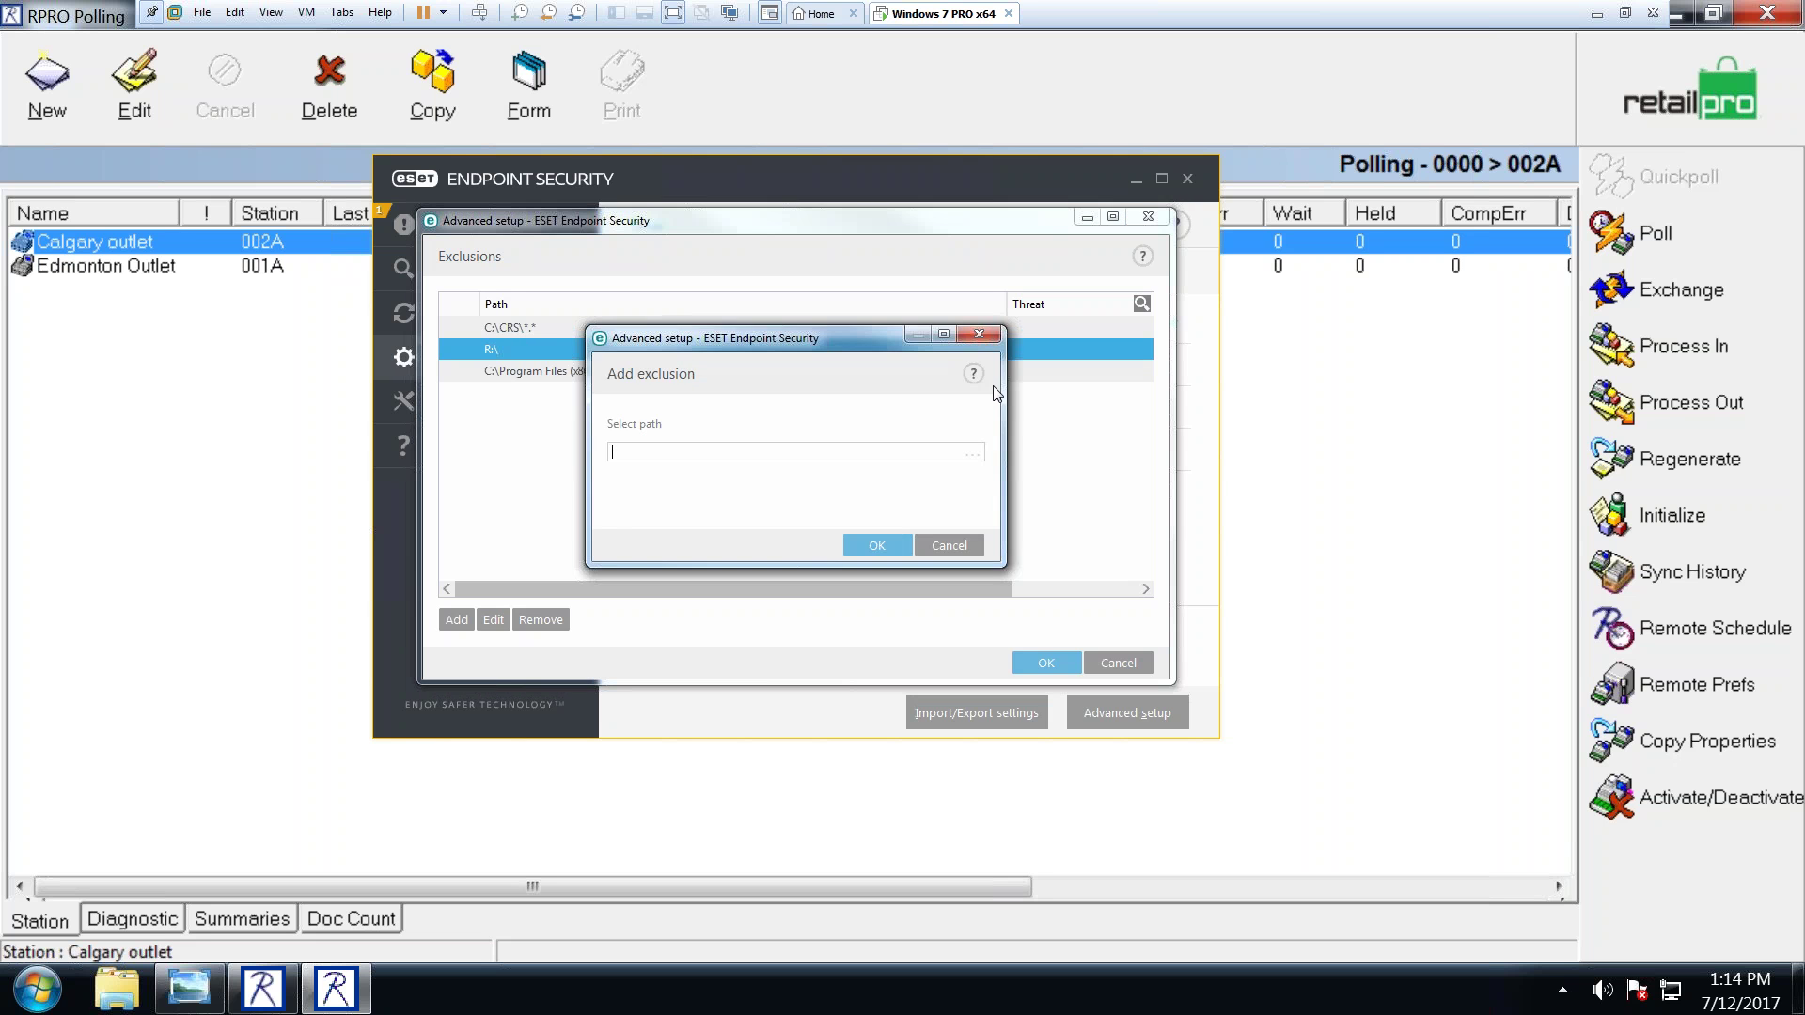
left_click(989, 451)
left_click(649, 329)
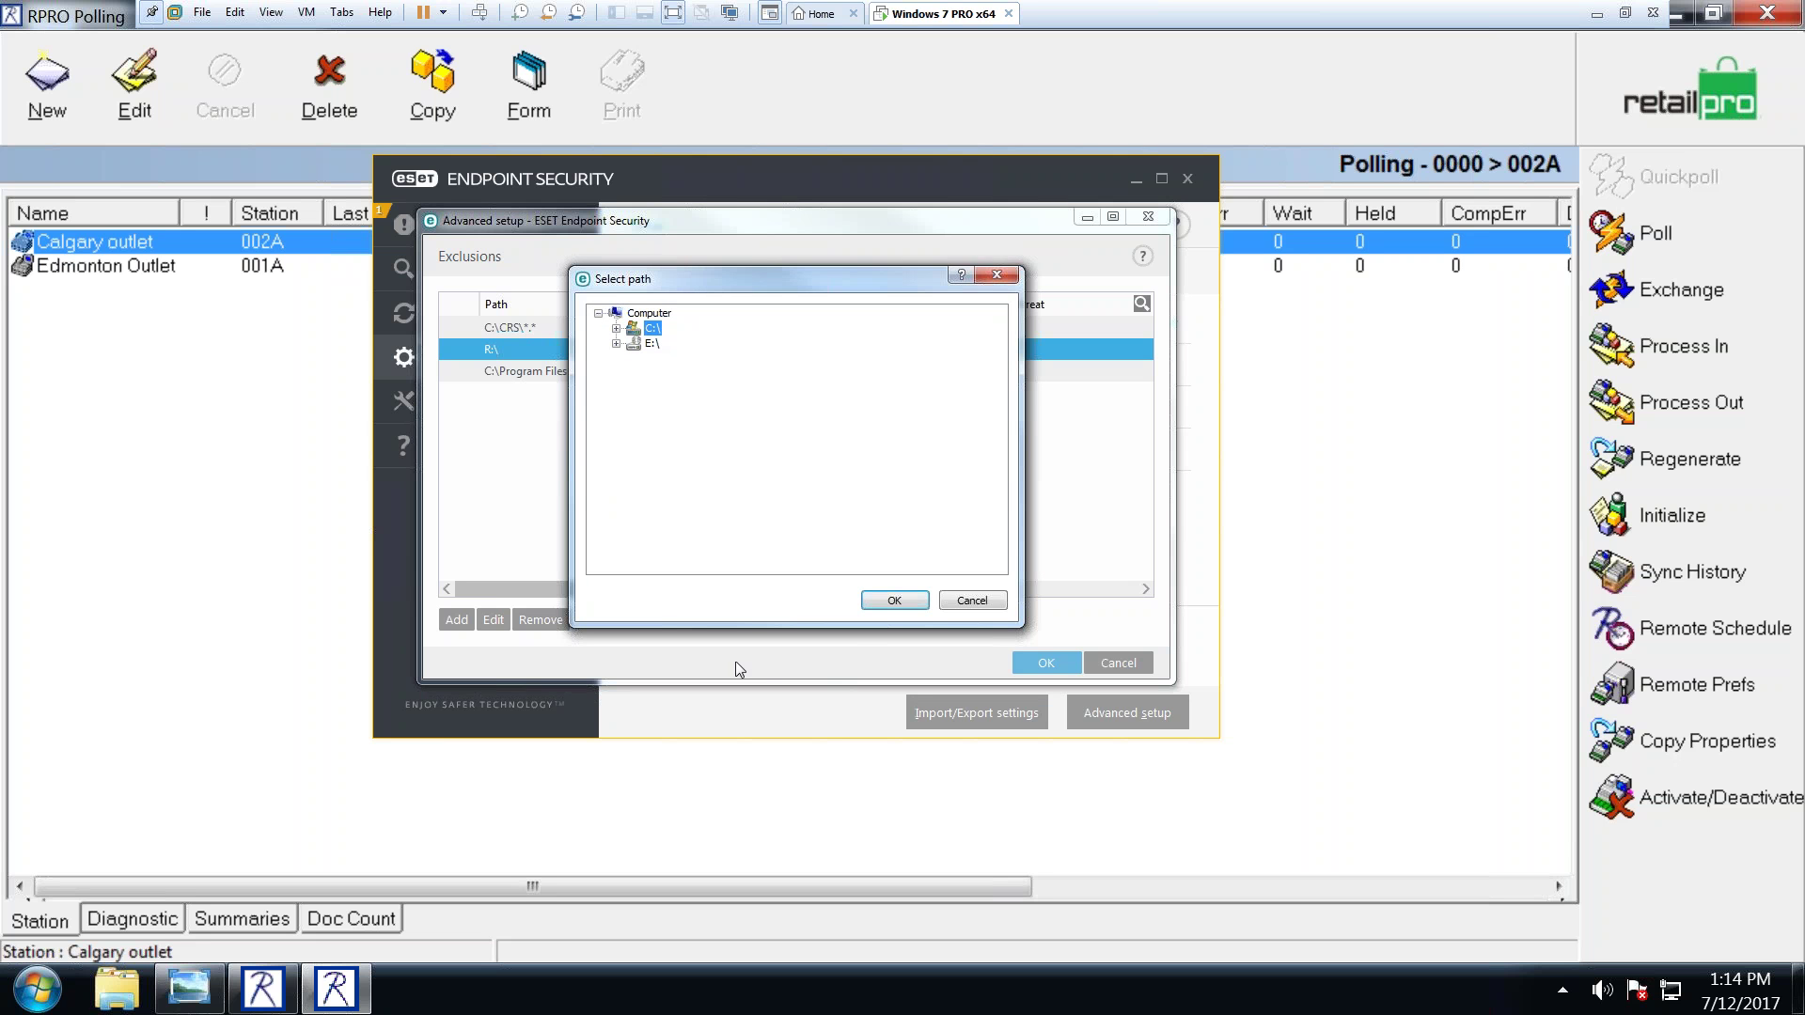
left_click(894, 601)
left_click(949, 546)
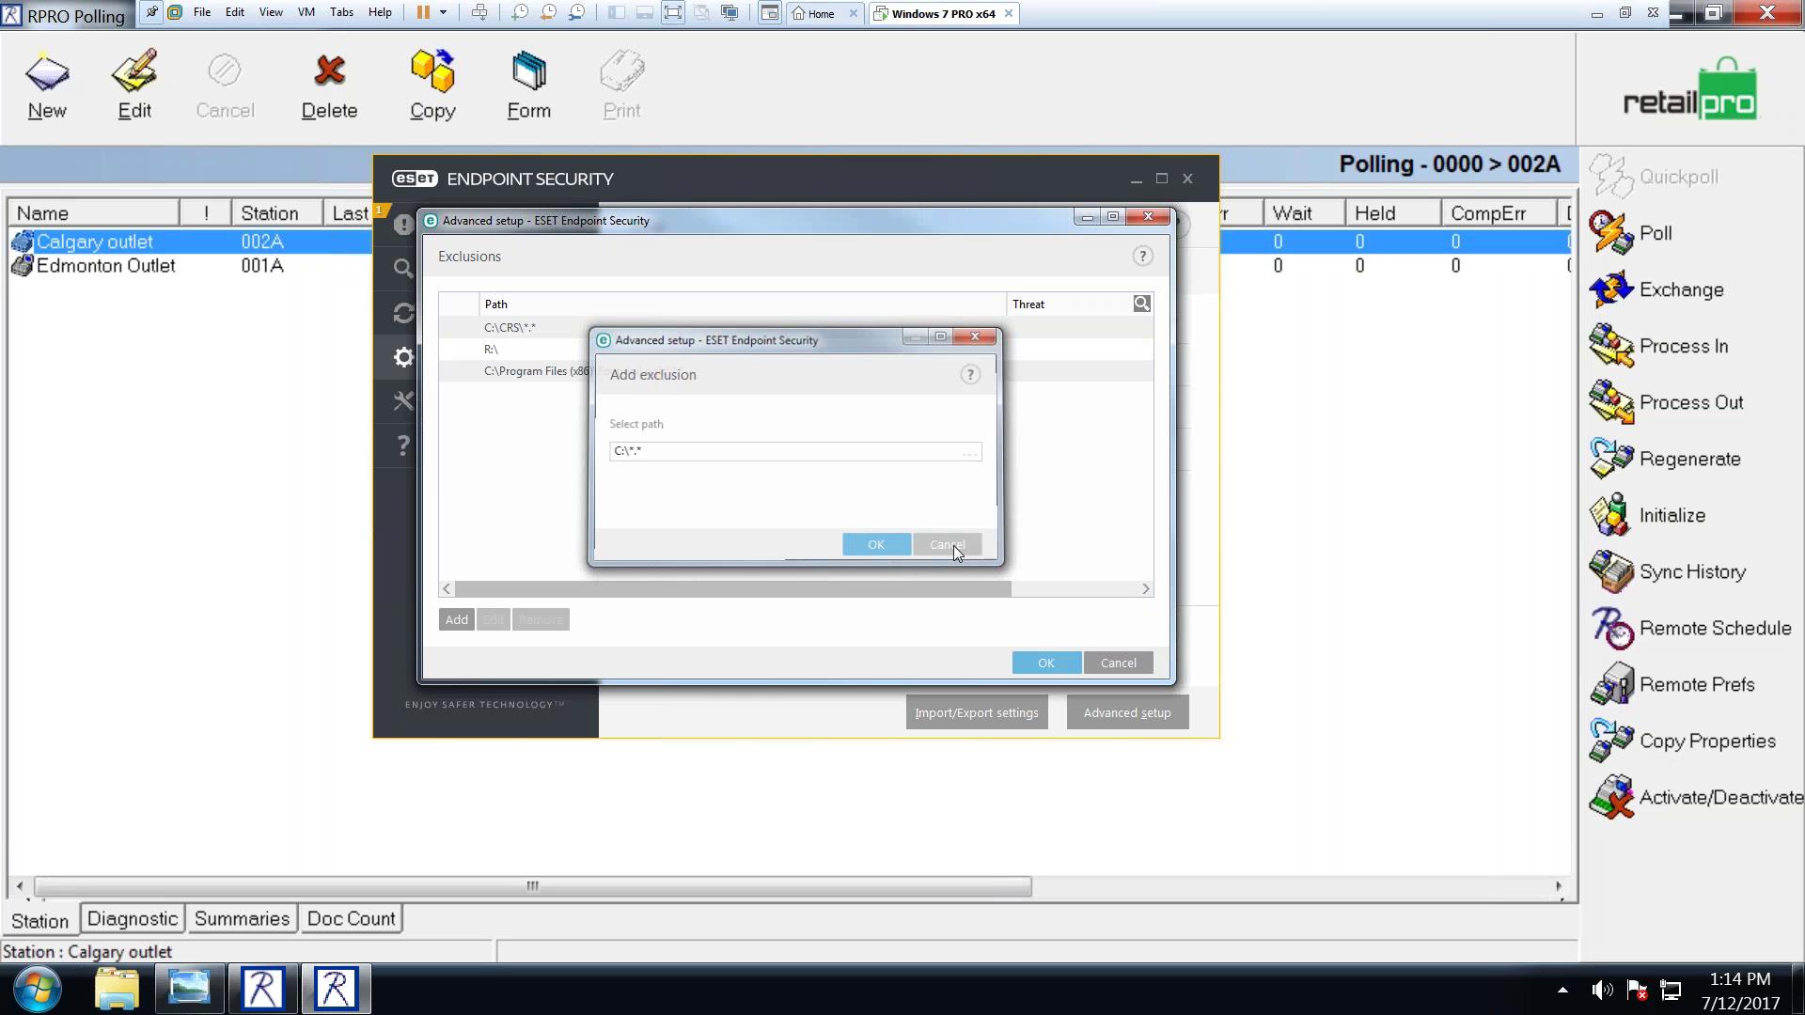
Step: Highlight the C:\CRS\*.* and C:\Program Files (x86)\FoundryLogic\*.* entries in the exclusions list
left_click(516, 329)
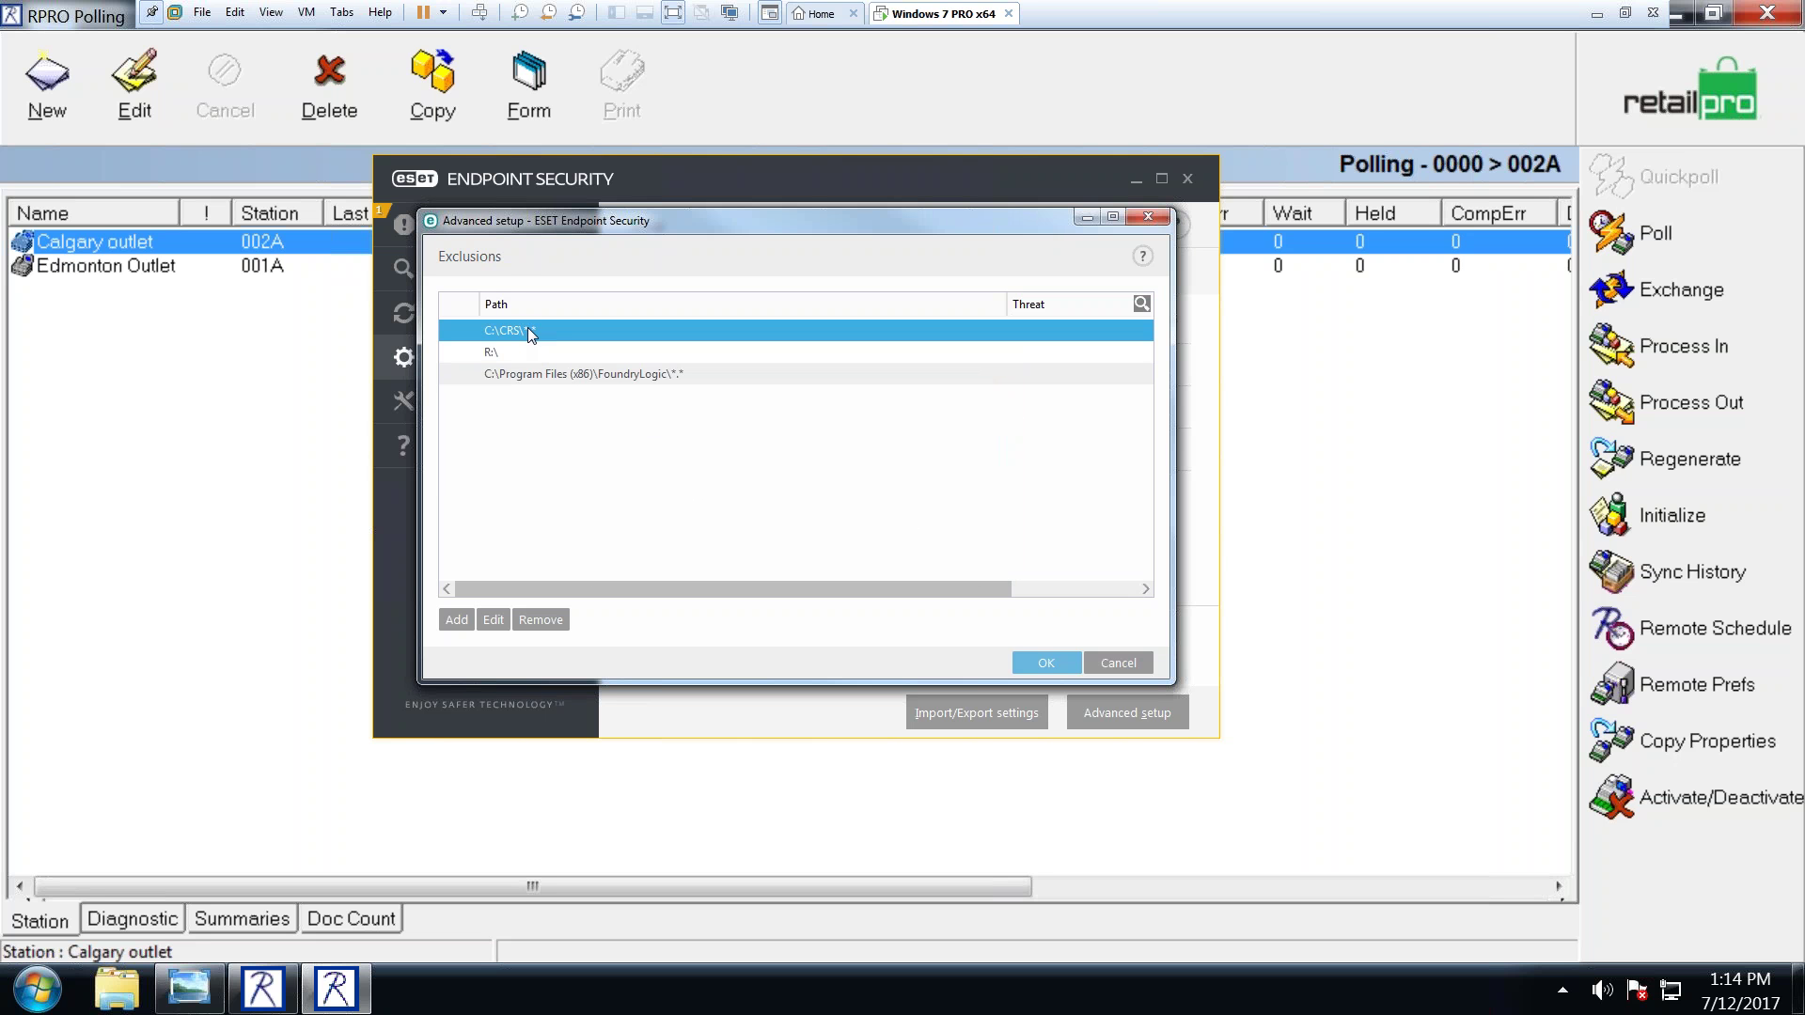
left_click(584, 375)
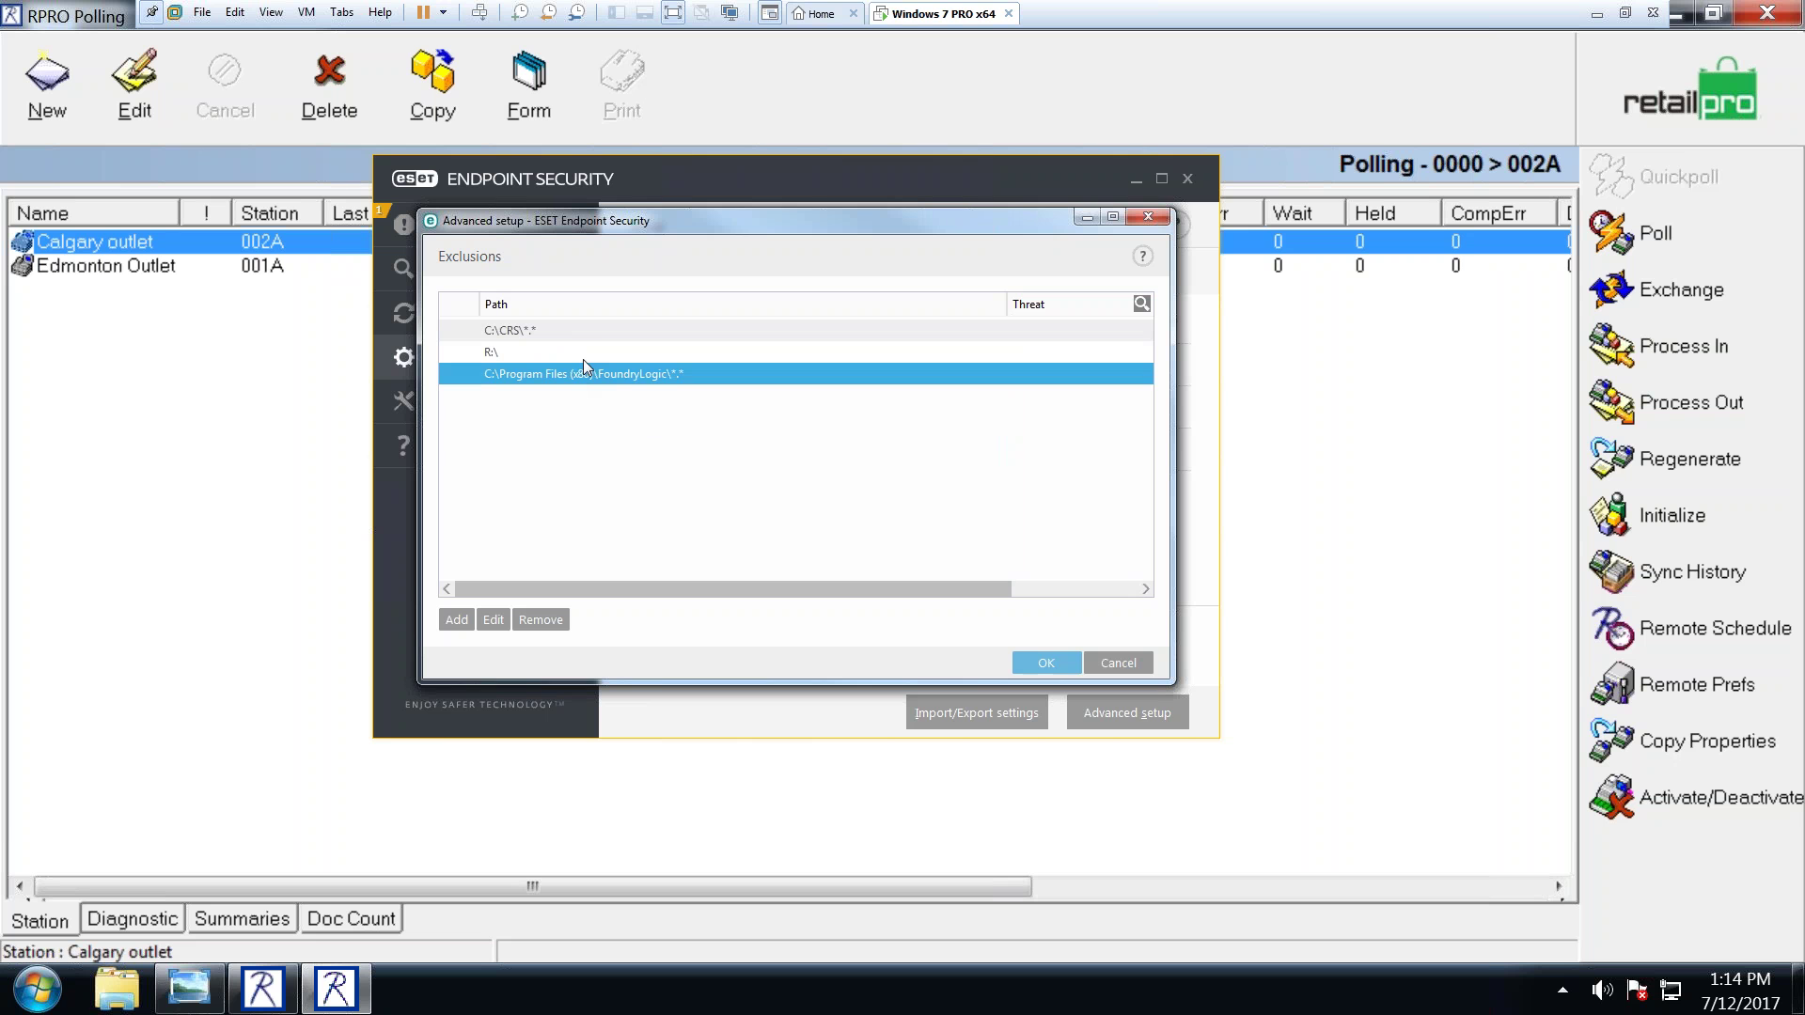
Step: Highlight the R:\ entry in the exclusions list, cancel the list without saving, and close ESET Endpoint Security
left_click(641, 353)
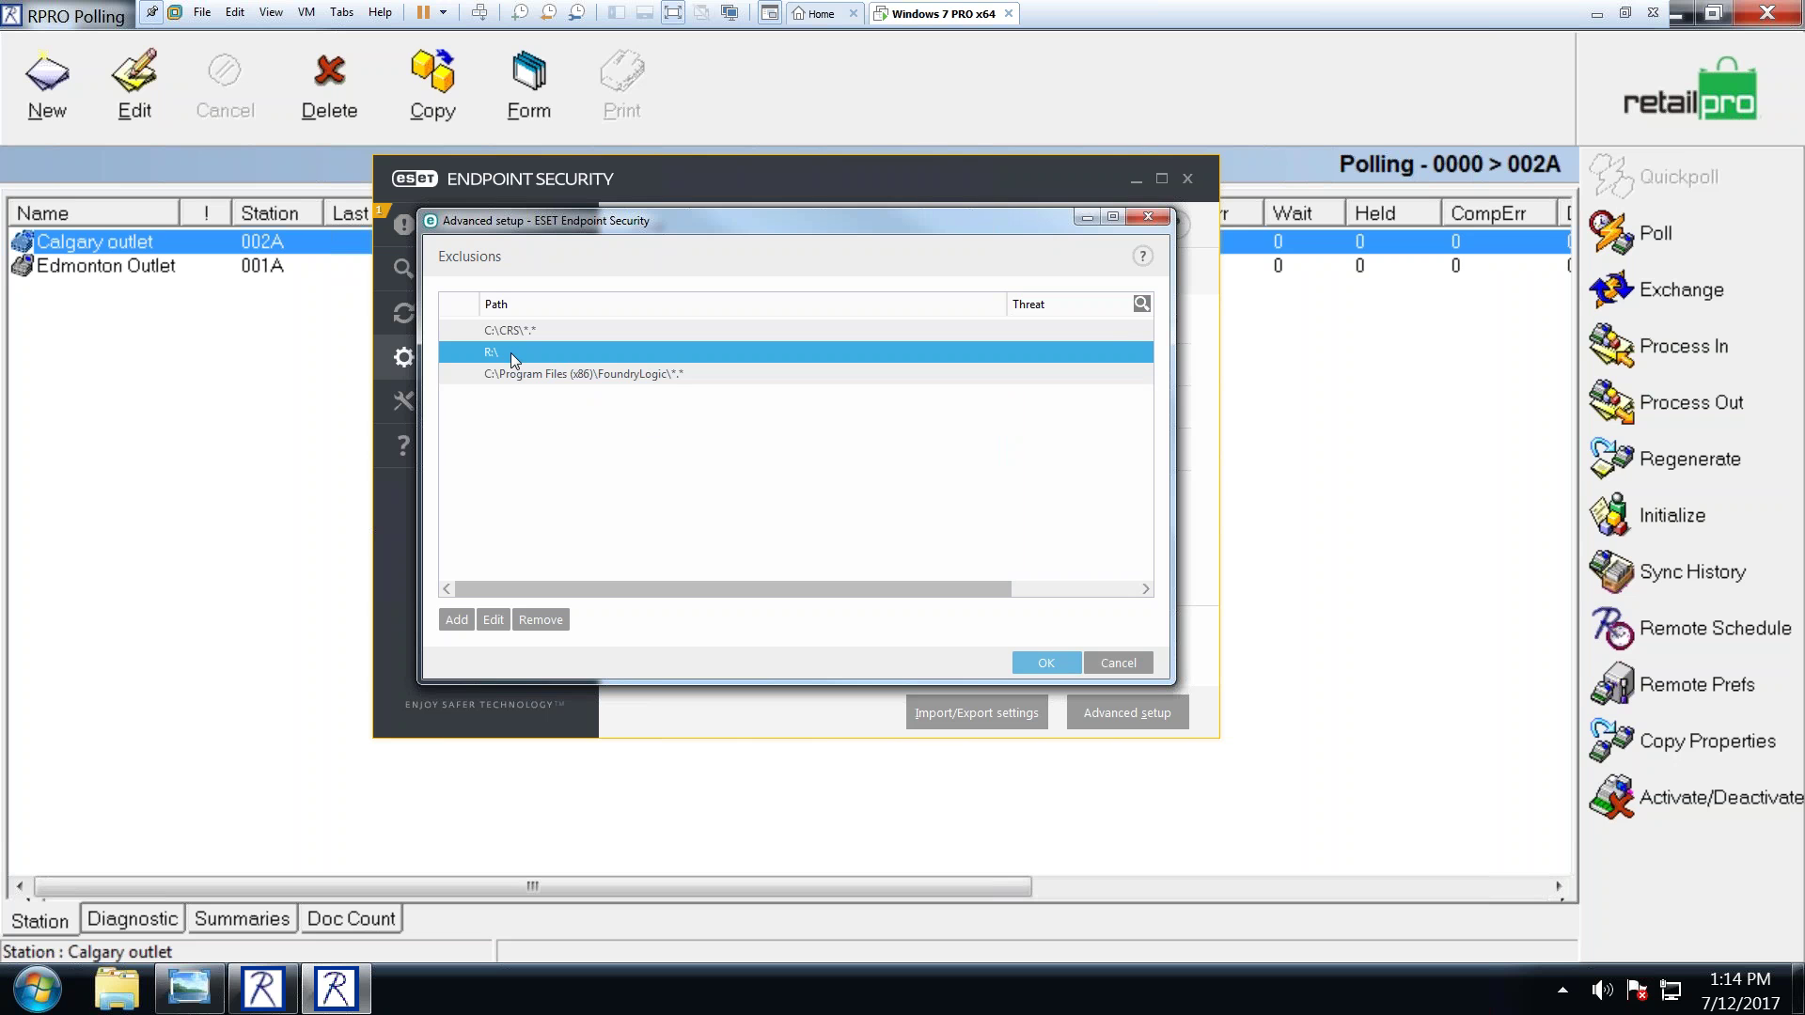
left_click(1118, 662)
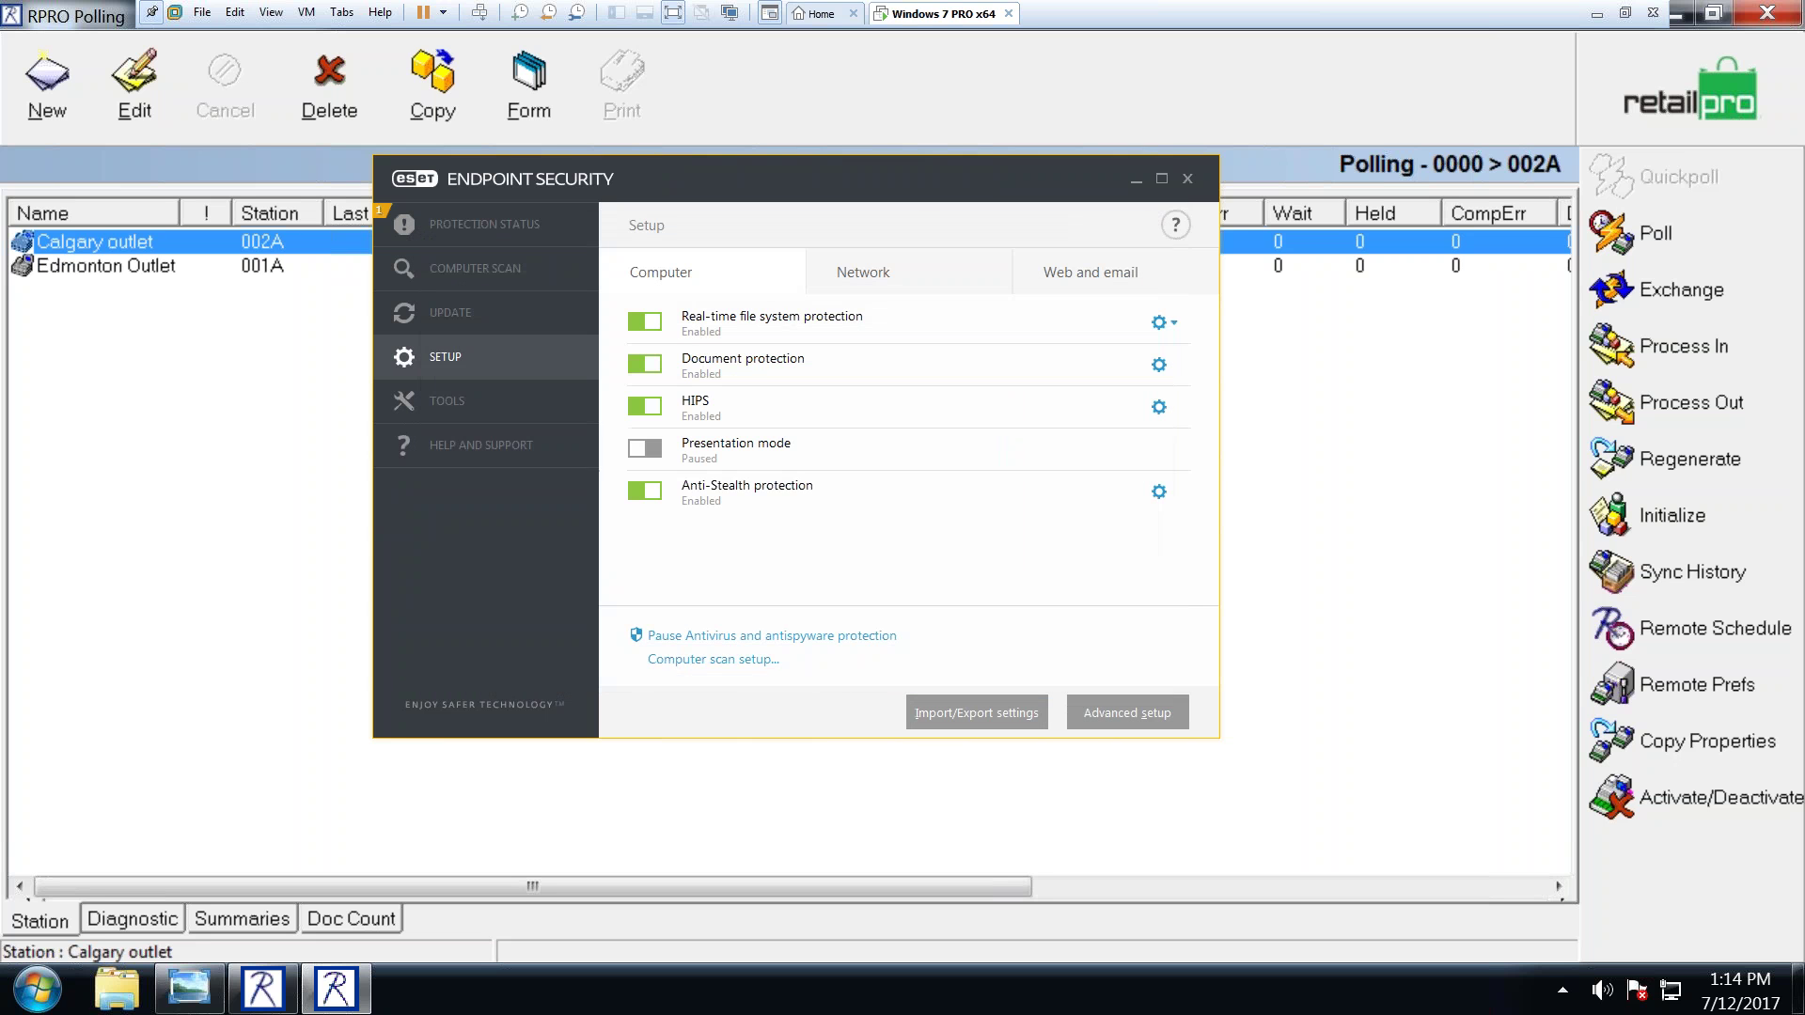
left_click(1187, 180)
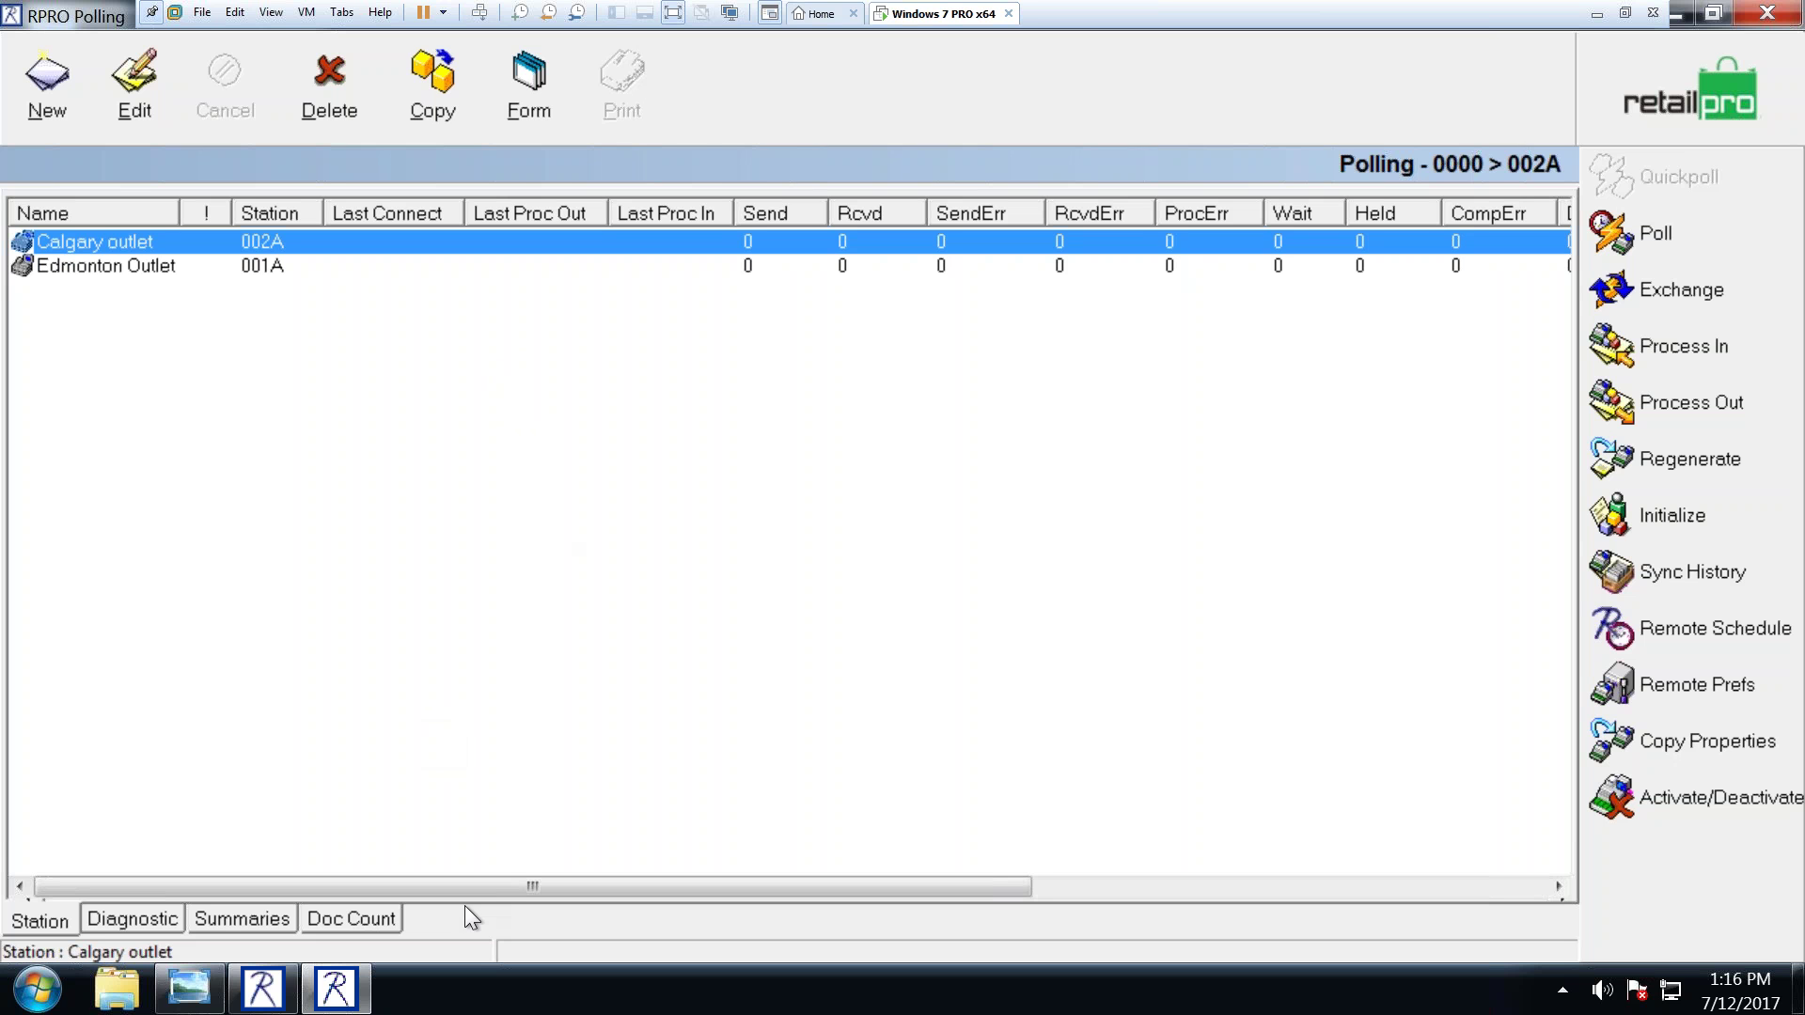
Step: Point out the Send, Rcvd and Last Connect columns of the polling station list, and widen the Last Connect column slightly
left_click(780, 214)
left_click(884, 213)
left_click(394, 213)
left_click(871, 215)
left_click(392, 214)
left_click(390, 234)
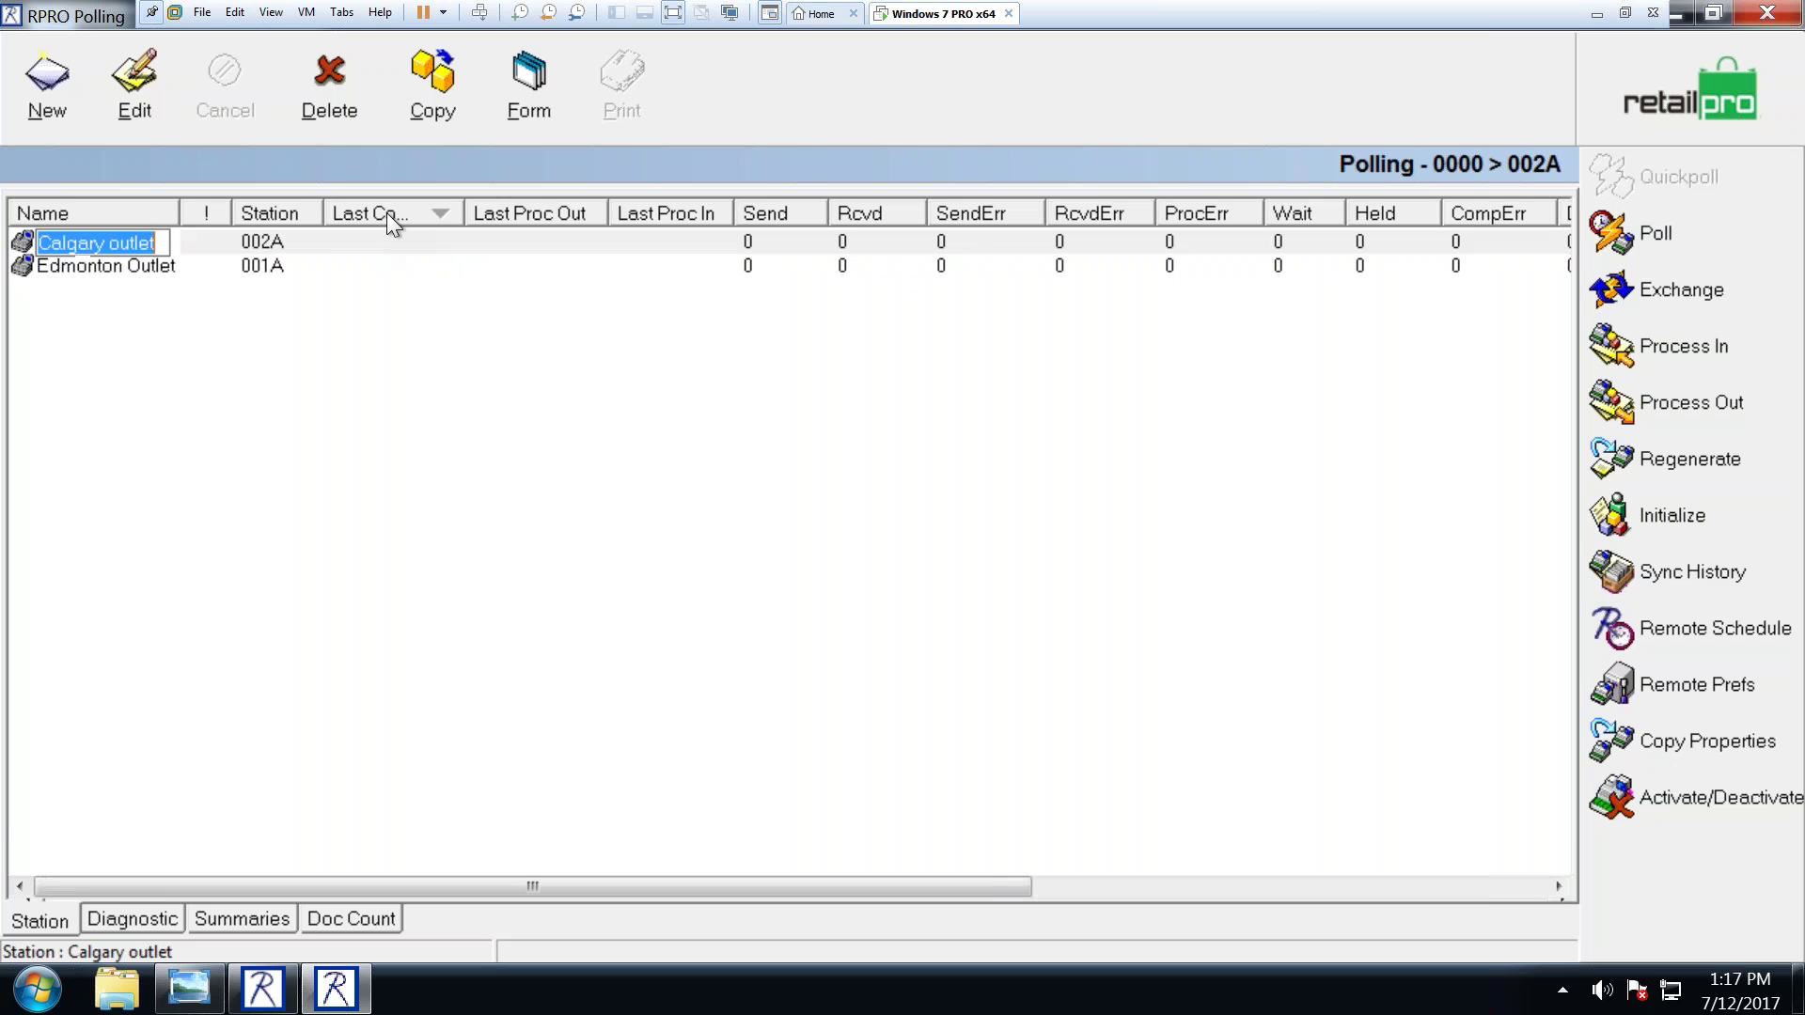
left_click(404, 214)
left_click_drag(463, 213, 486, 213)
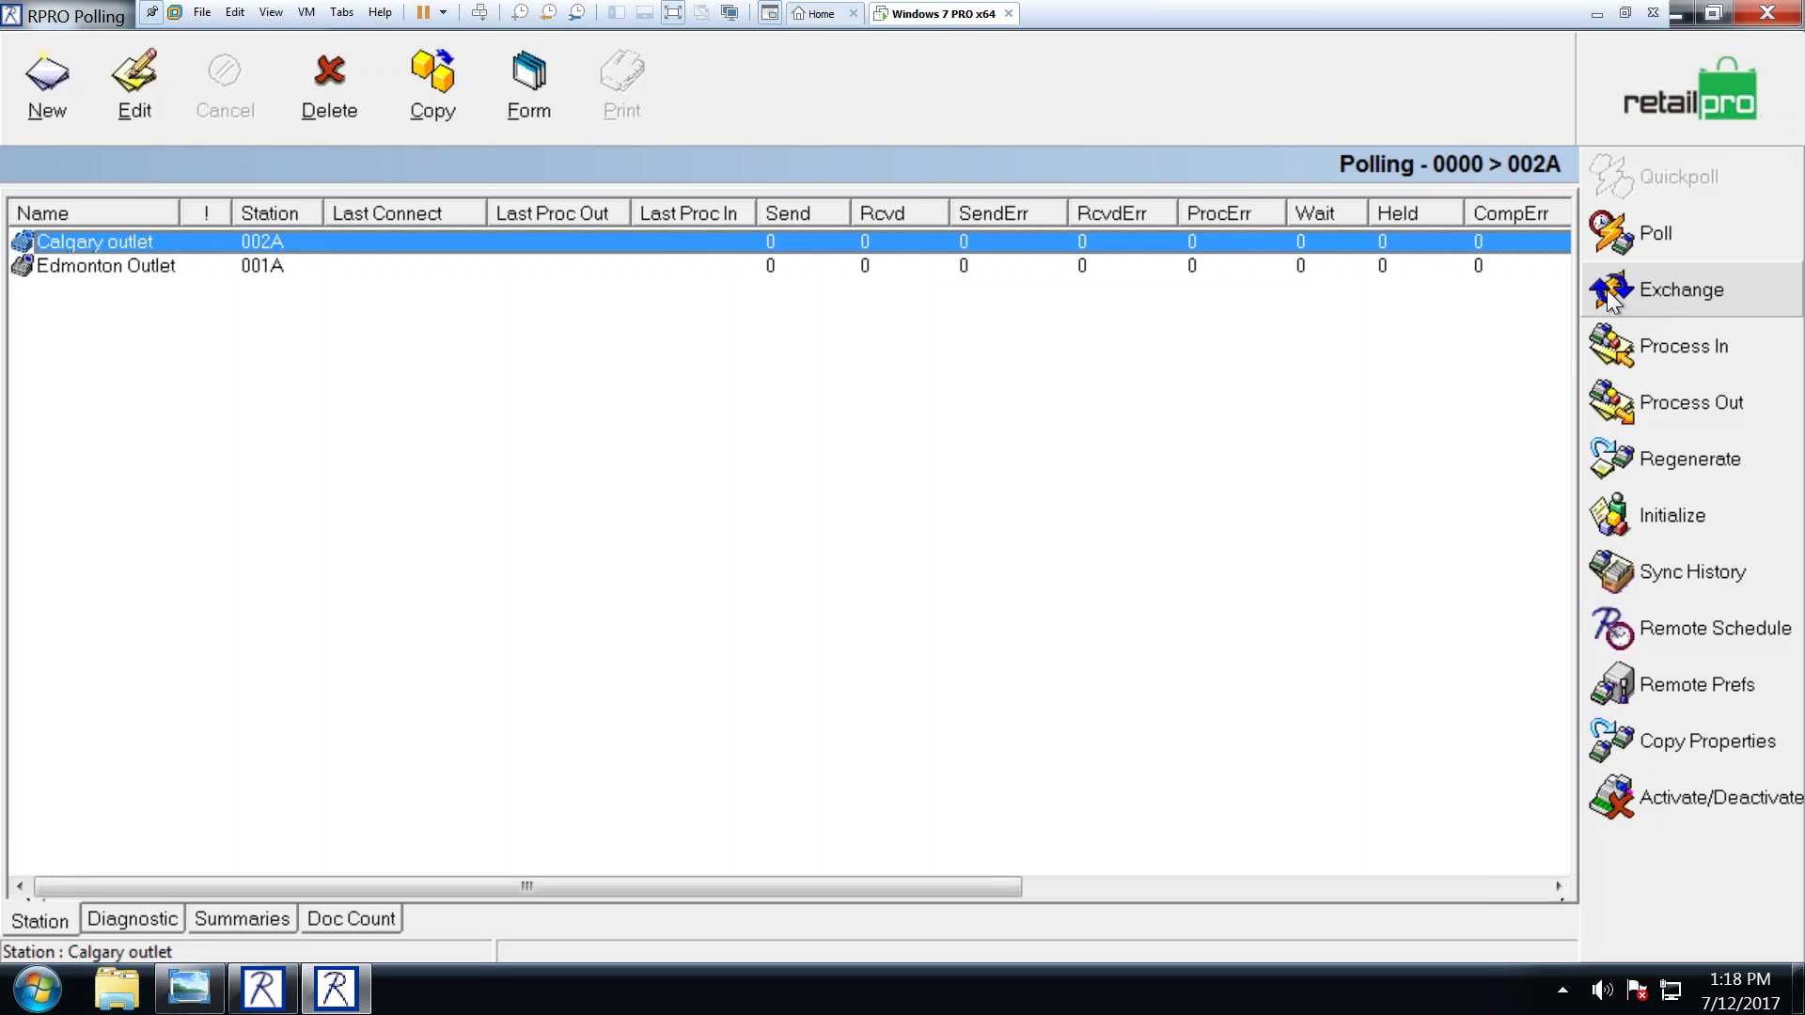
Step: Open the Retail Pro Scheduler running in the background and log in as sysadmin with the account password
left_click(1562, 991)
left_click(1561, 990)
left_click(1562, 991)
double_click(1585, 863)
type("sysadmin")
key("Tab")
type("*****")
key("Return")
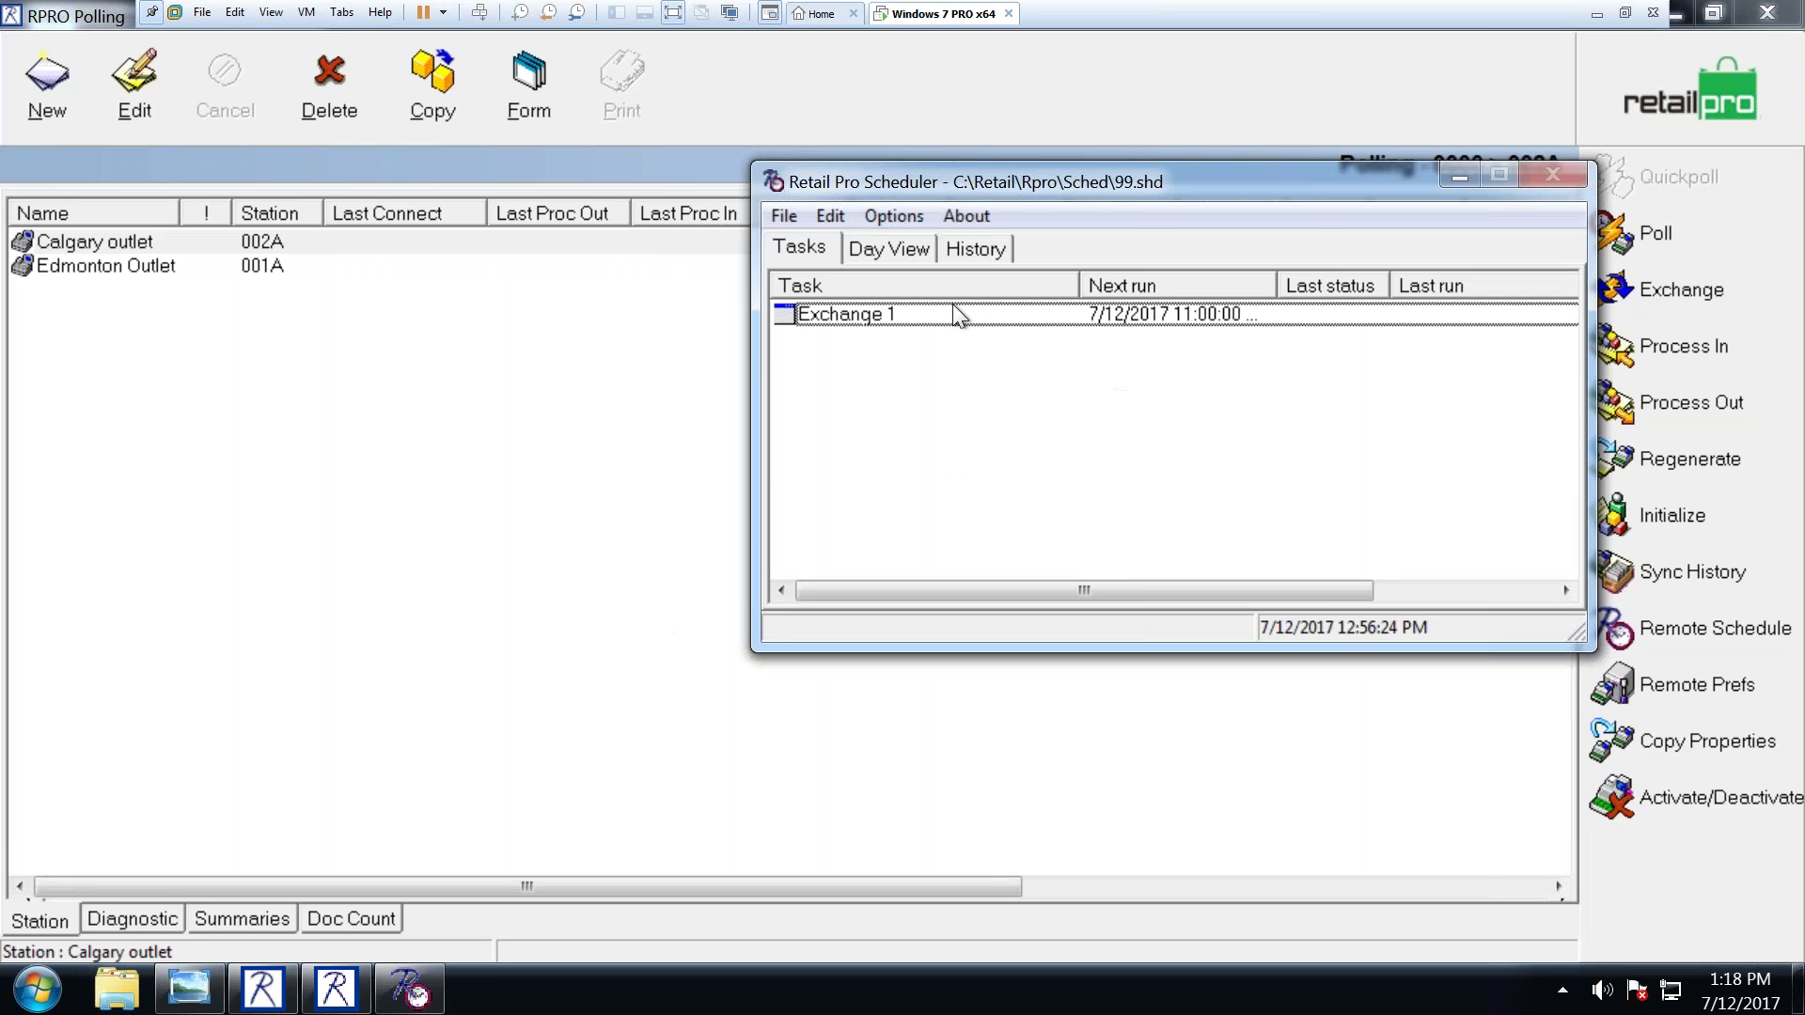
Step: Check the run history of the Exchange 1 task, return to the scheduled tasks, and minimize the scheduler
left_click(975, 248)
left_click(844, 314)
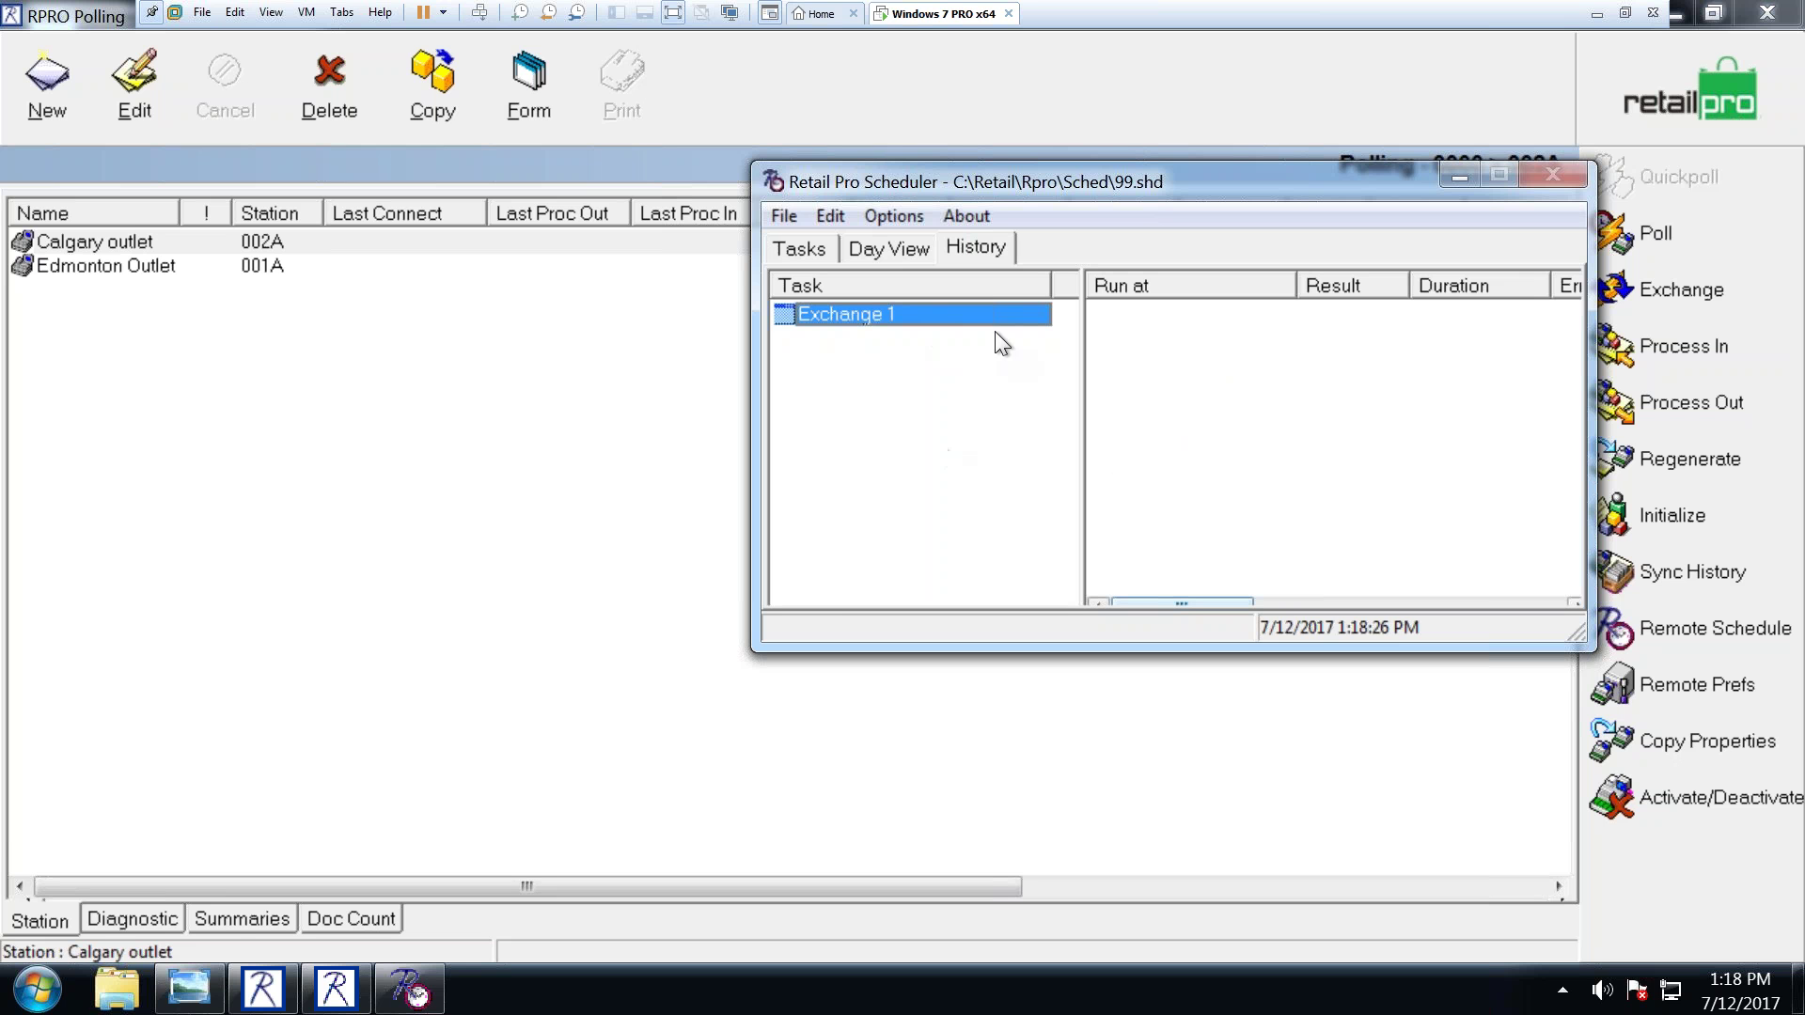
left_click(794, 248)
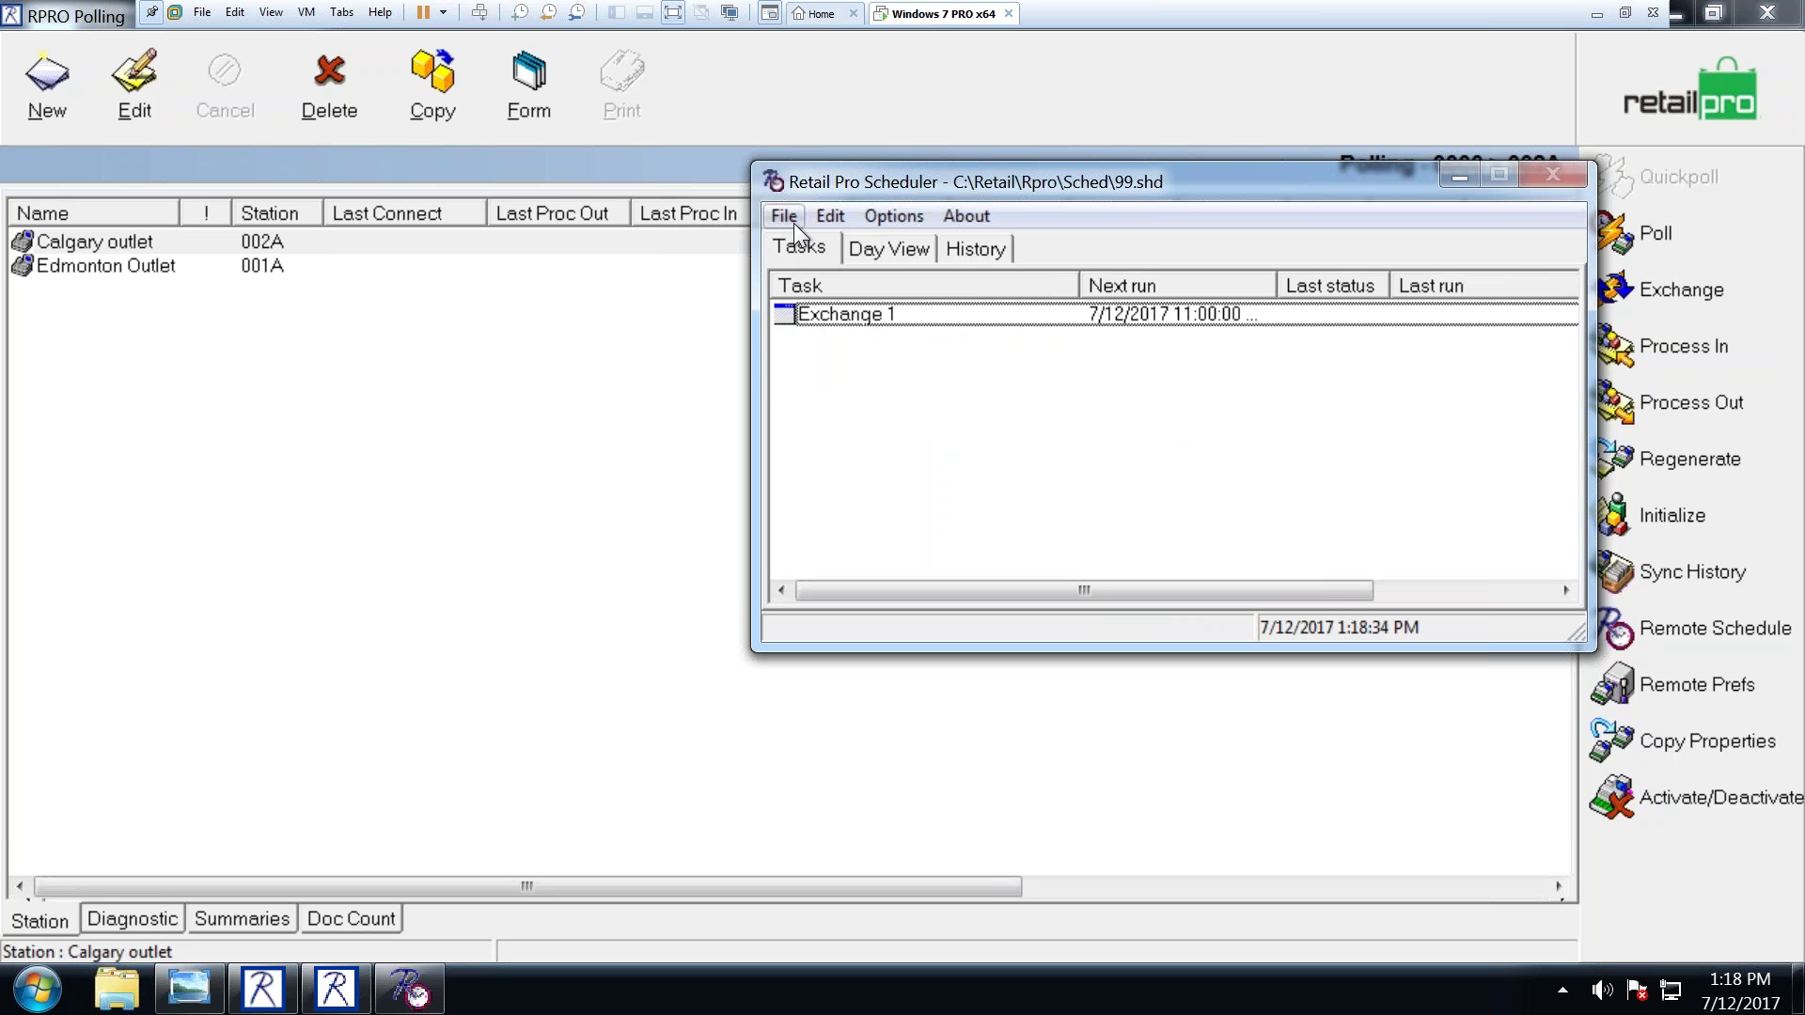
left_click(1453, 177)
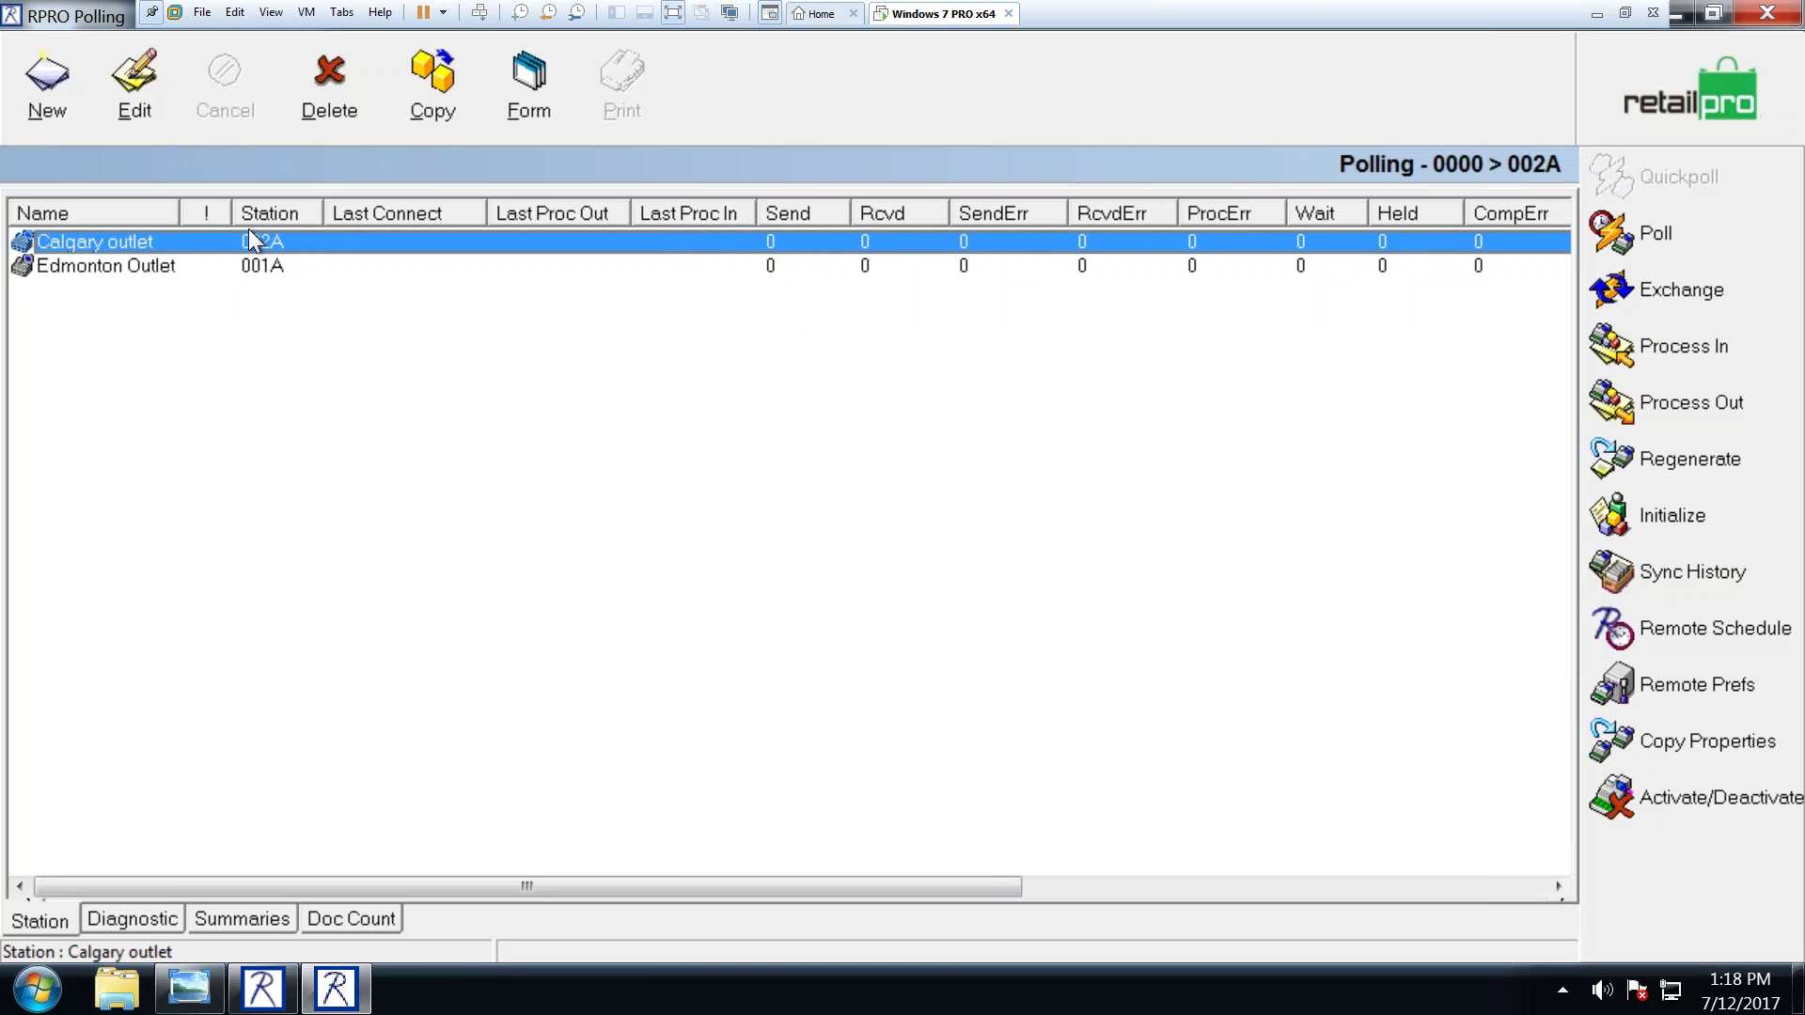
Step: Point out the alert column for the Calgary and Edmonton outlets in the station list
left_click(211, 216)
left_click(195, 269)
left_click(198, 240)
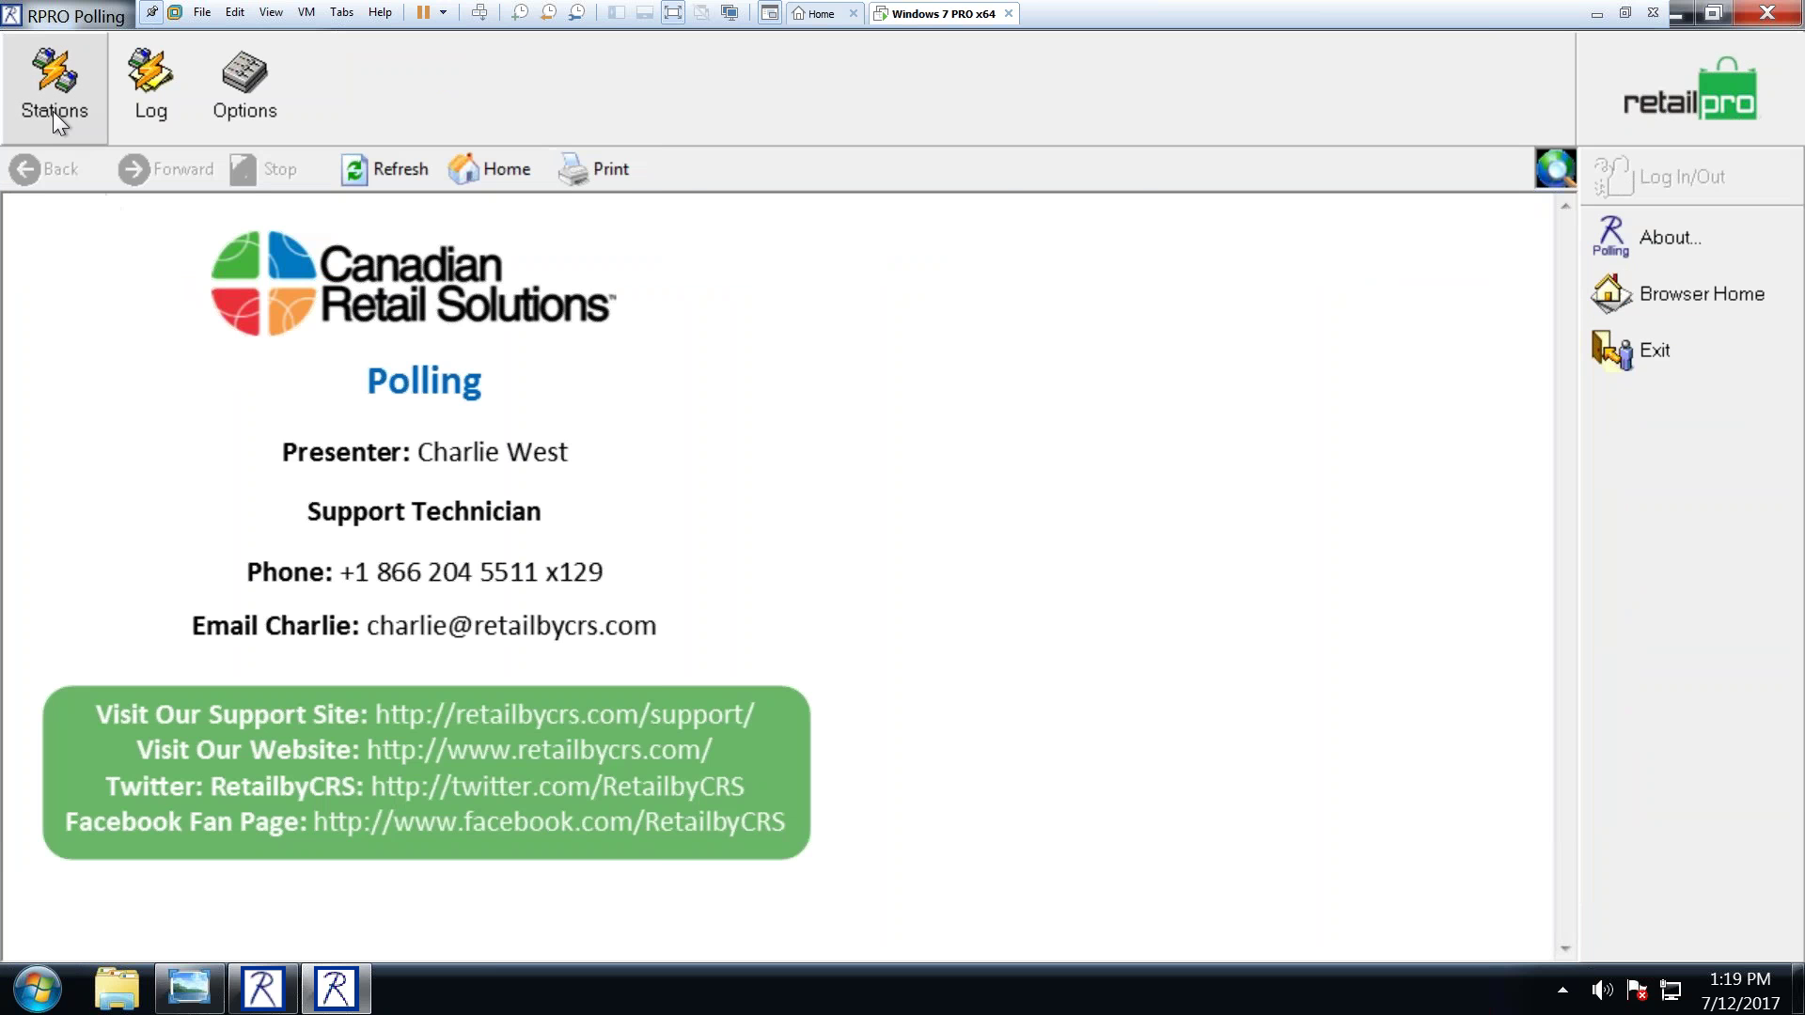
left_click(53, 111)
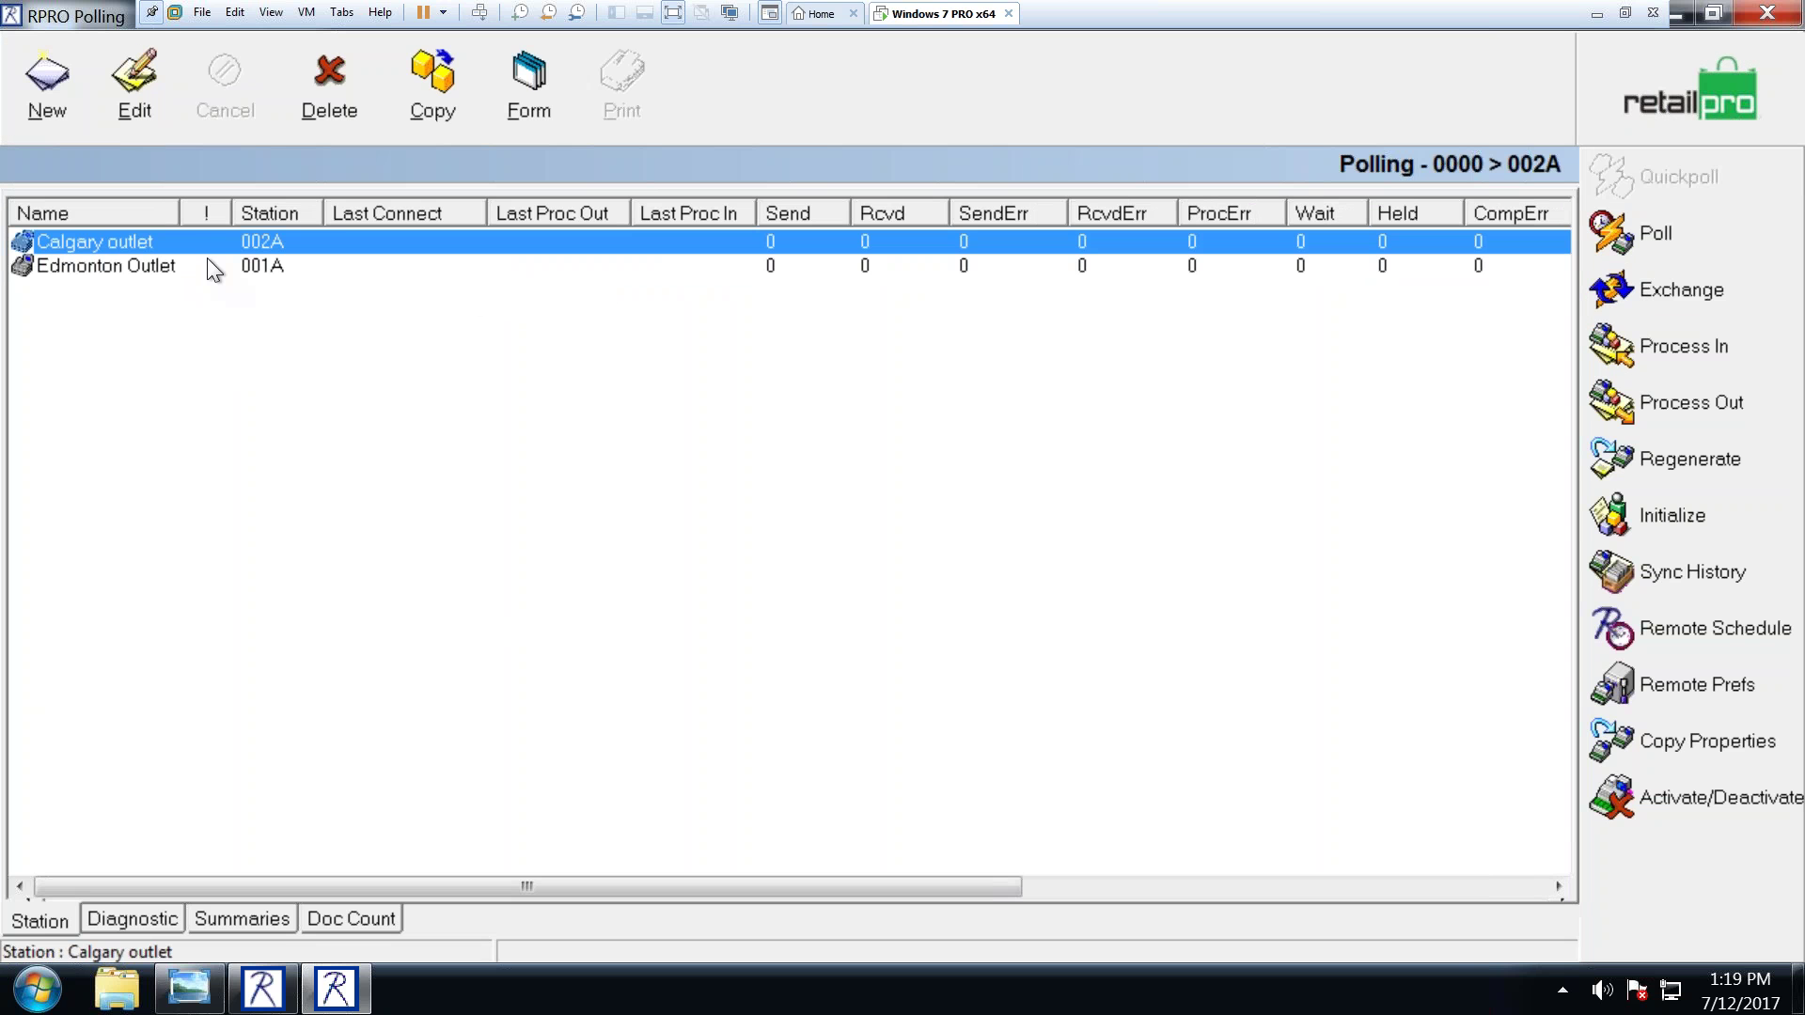
Step: Open the alert status preferences for polling and flag stations whose last connect was more than 2 days ago
left_click(1602, 60)
left_click(242, 94)
left_click(1655, 177)
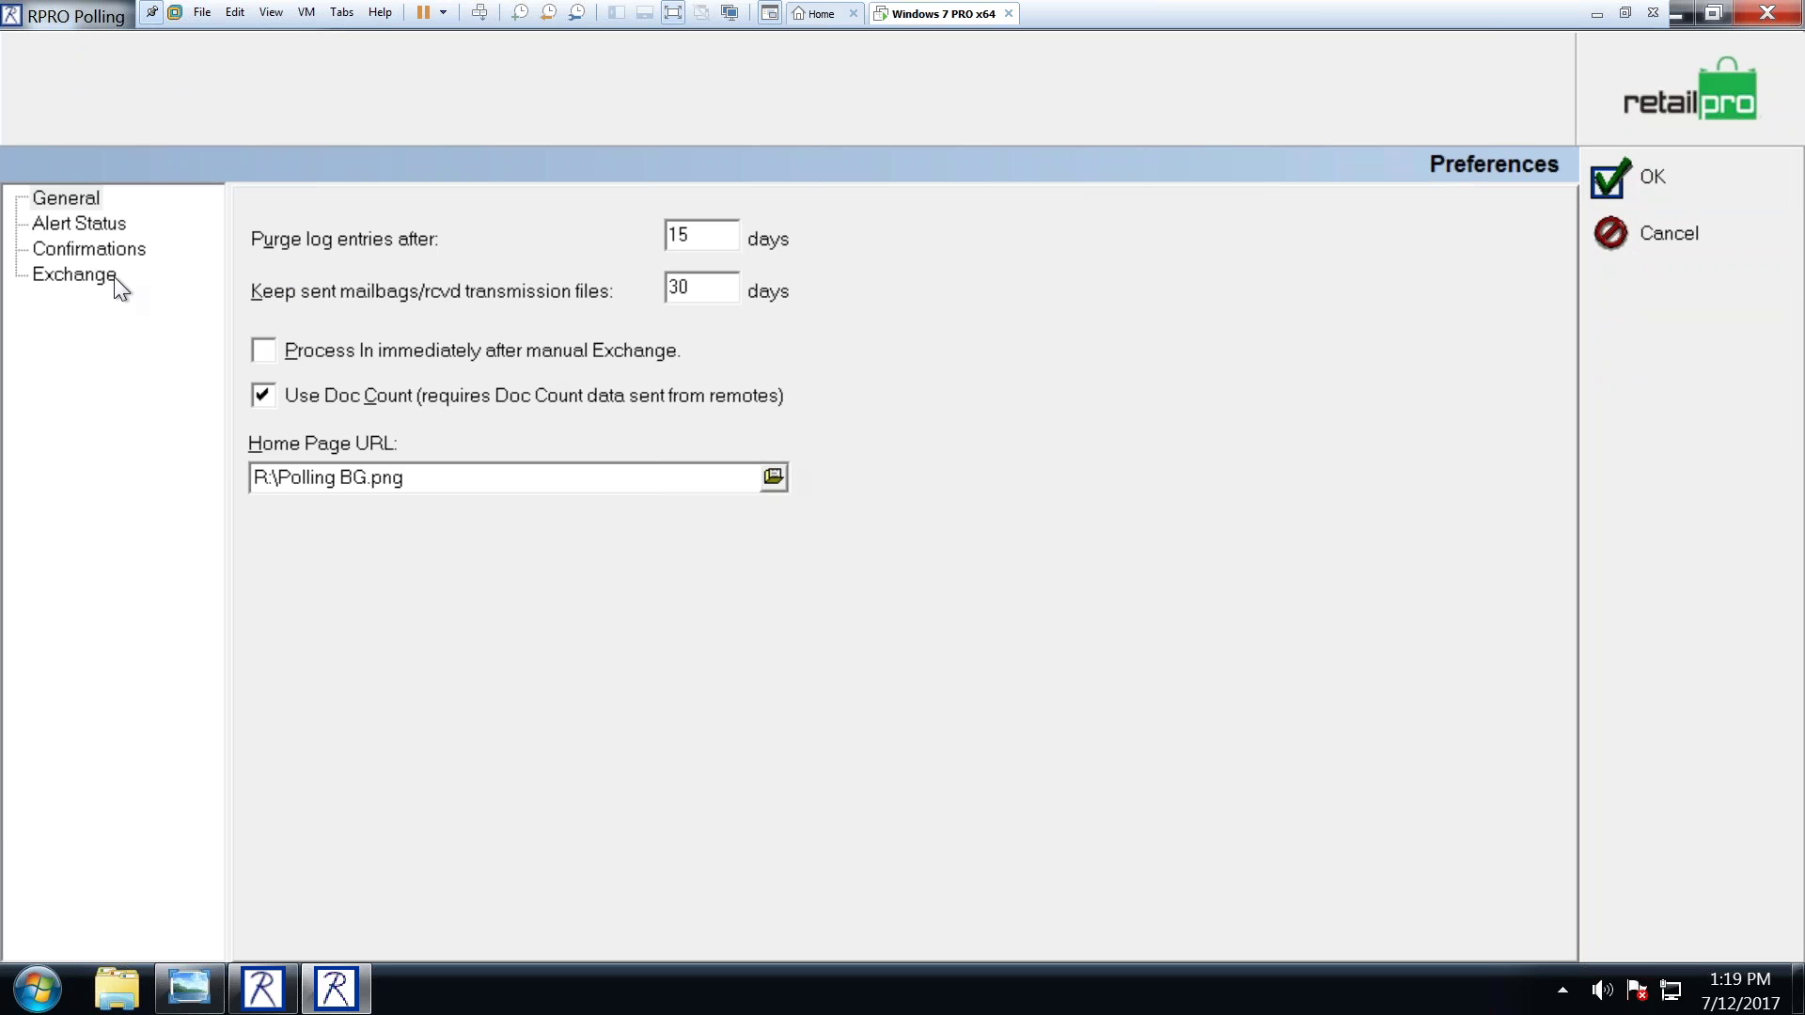
left_click(85, 224)
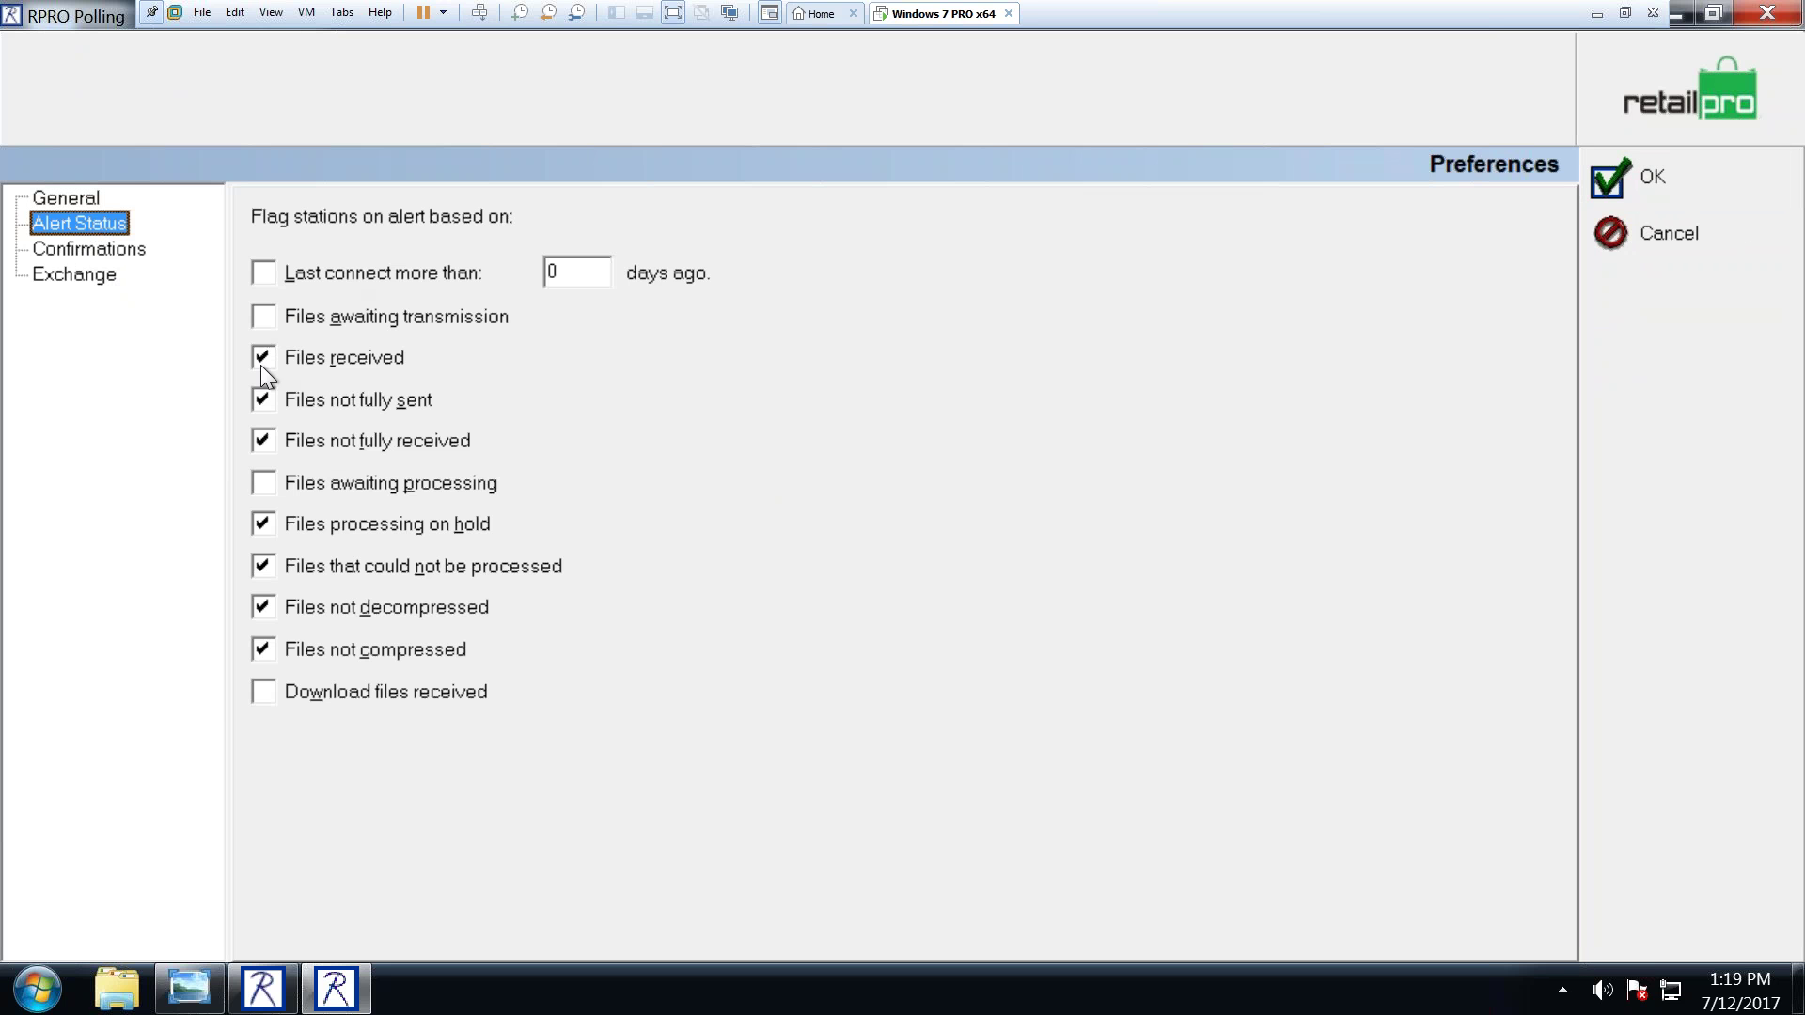
left_click(380, 278)
key("Tab")
type("2")
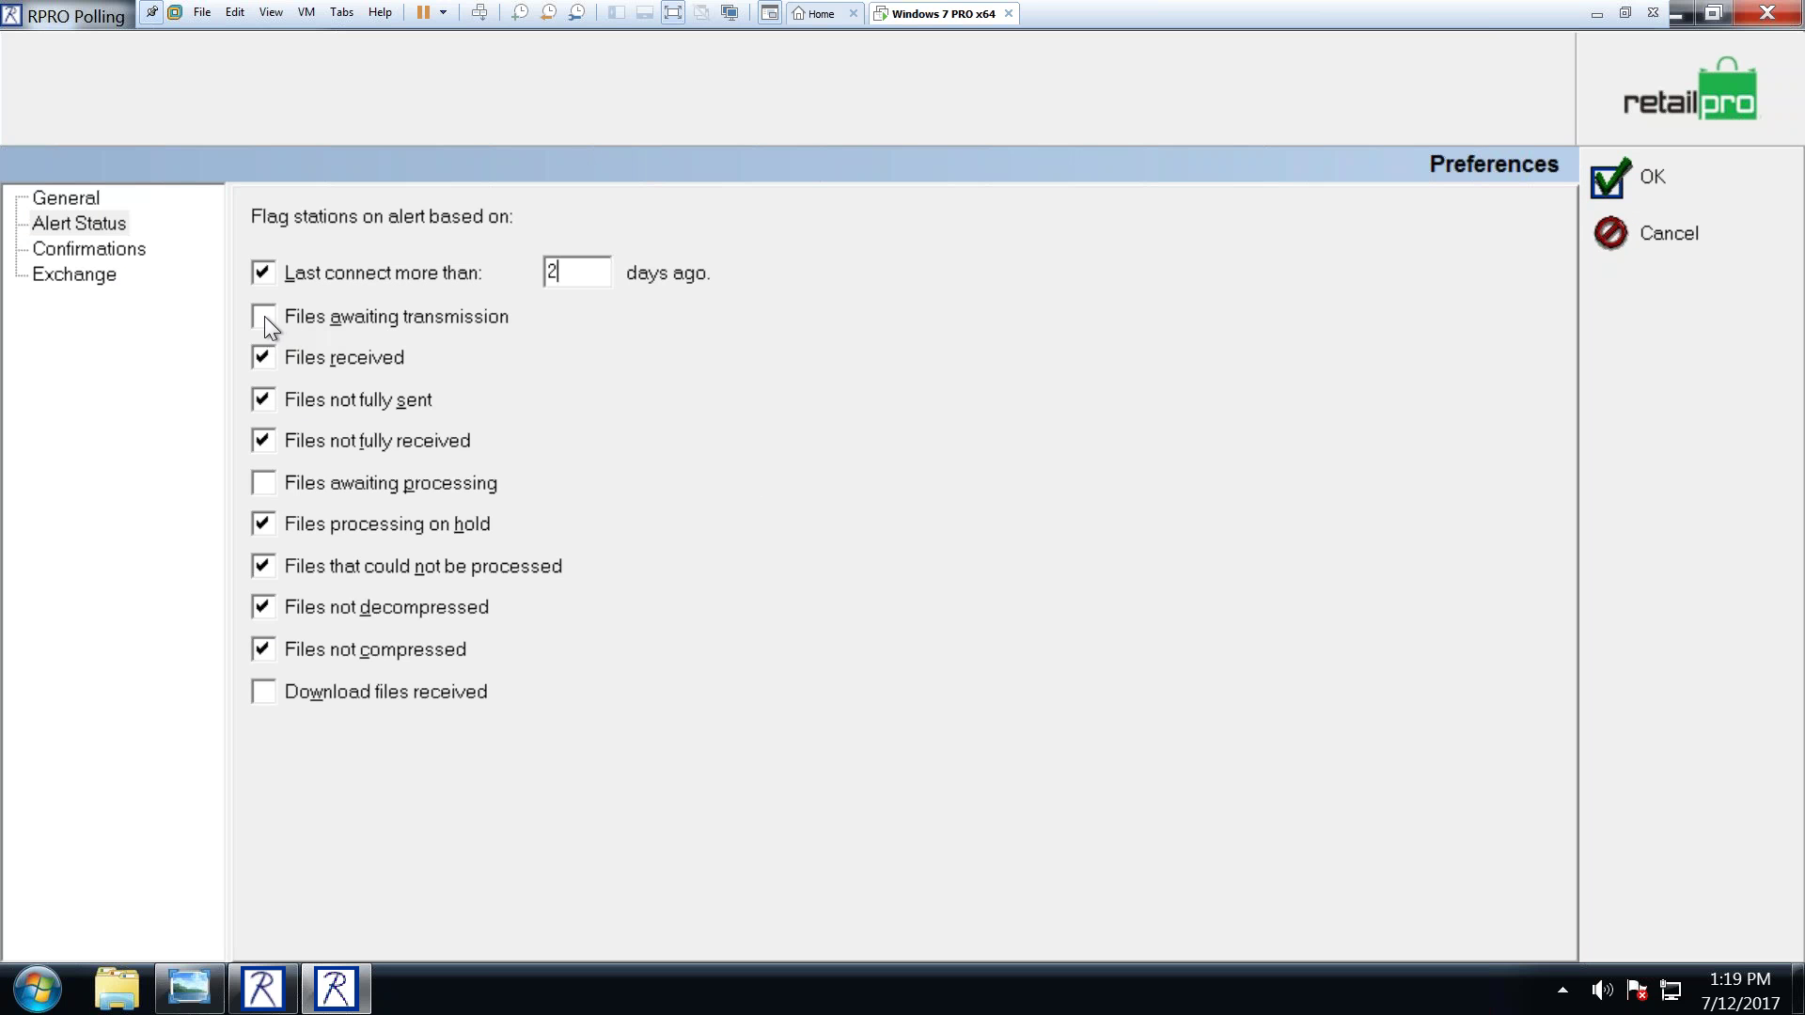
Step: Turn off the station alert for files received, and save the preferences before reopening the station list
left_click(291, 318)
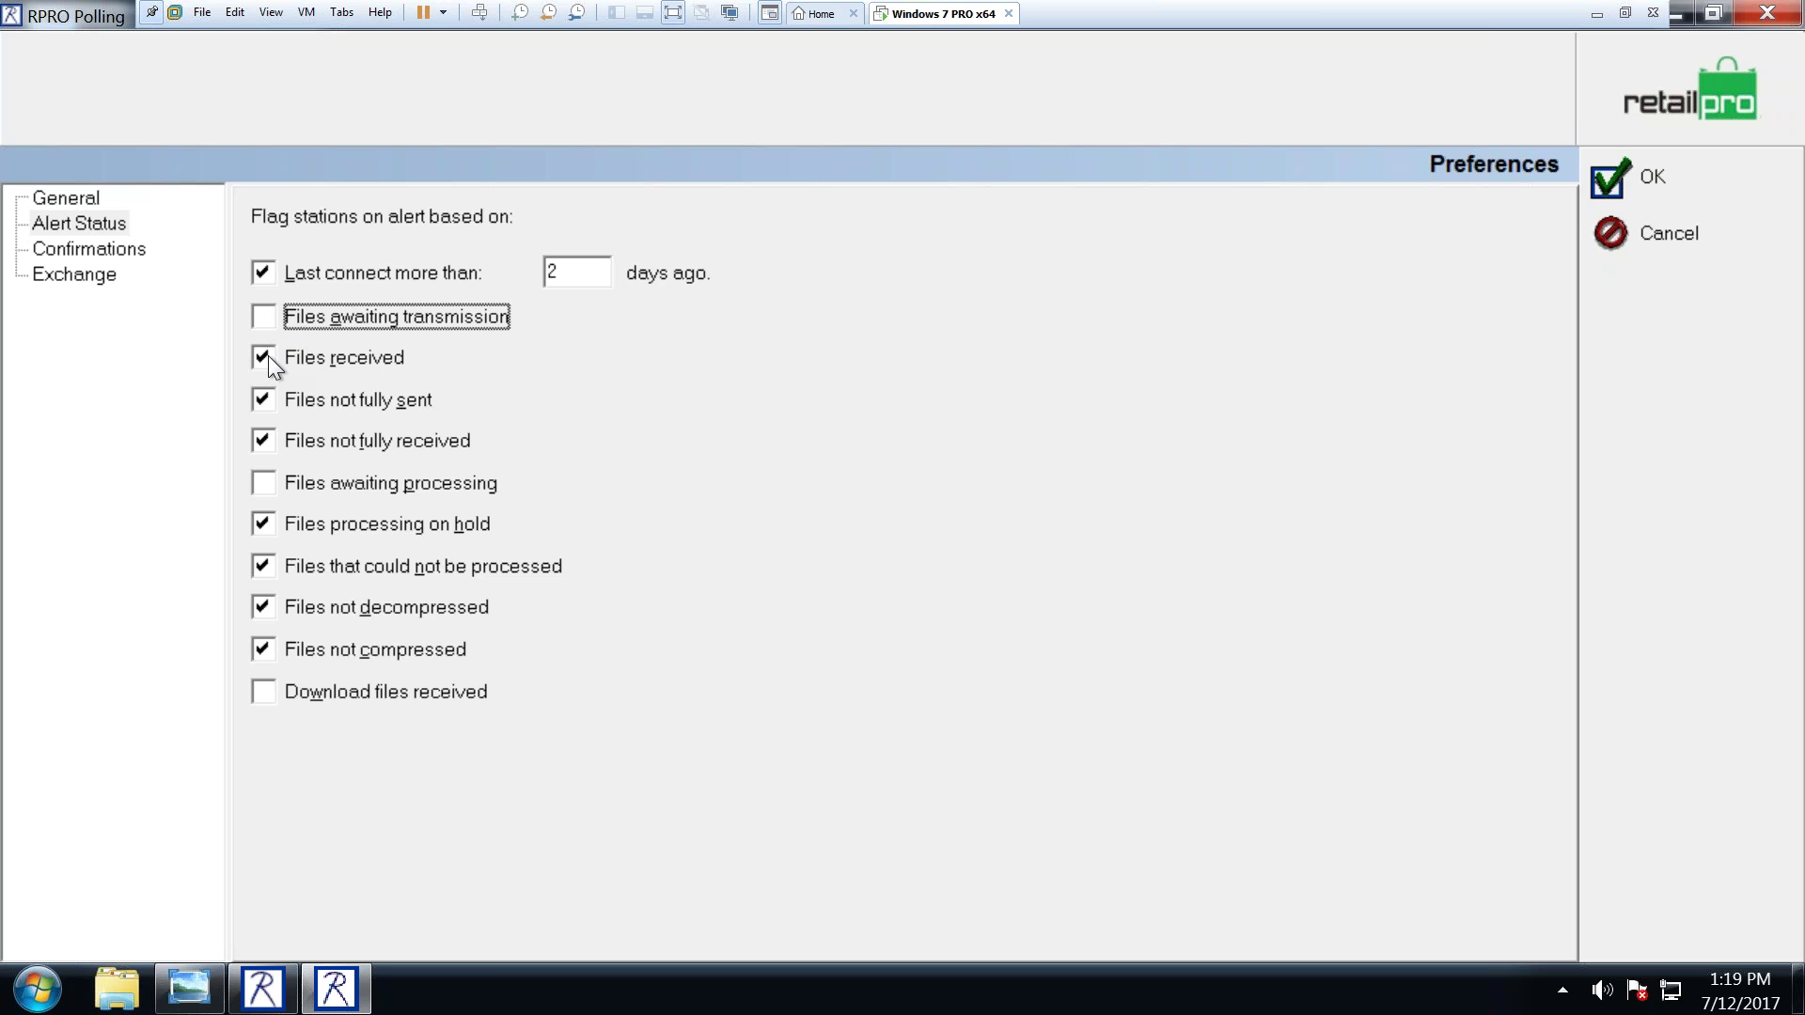
left_click(268, 355)
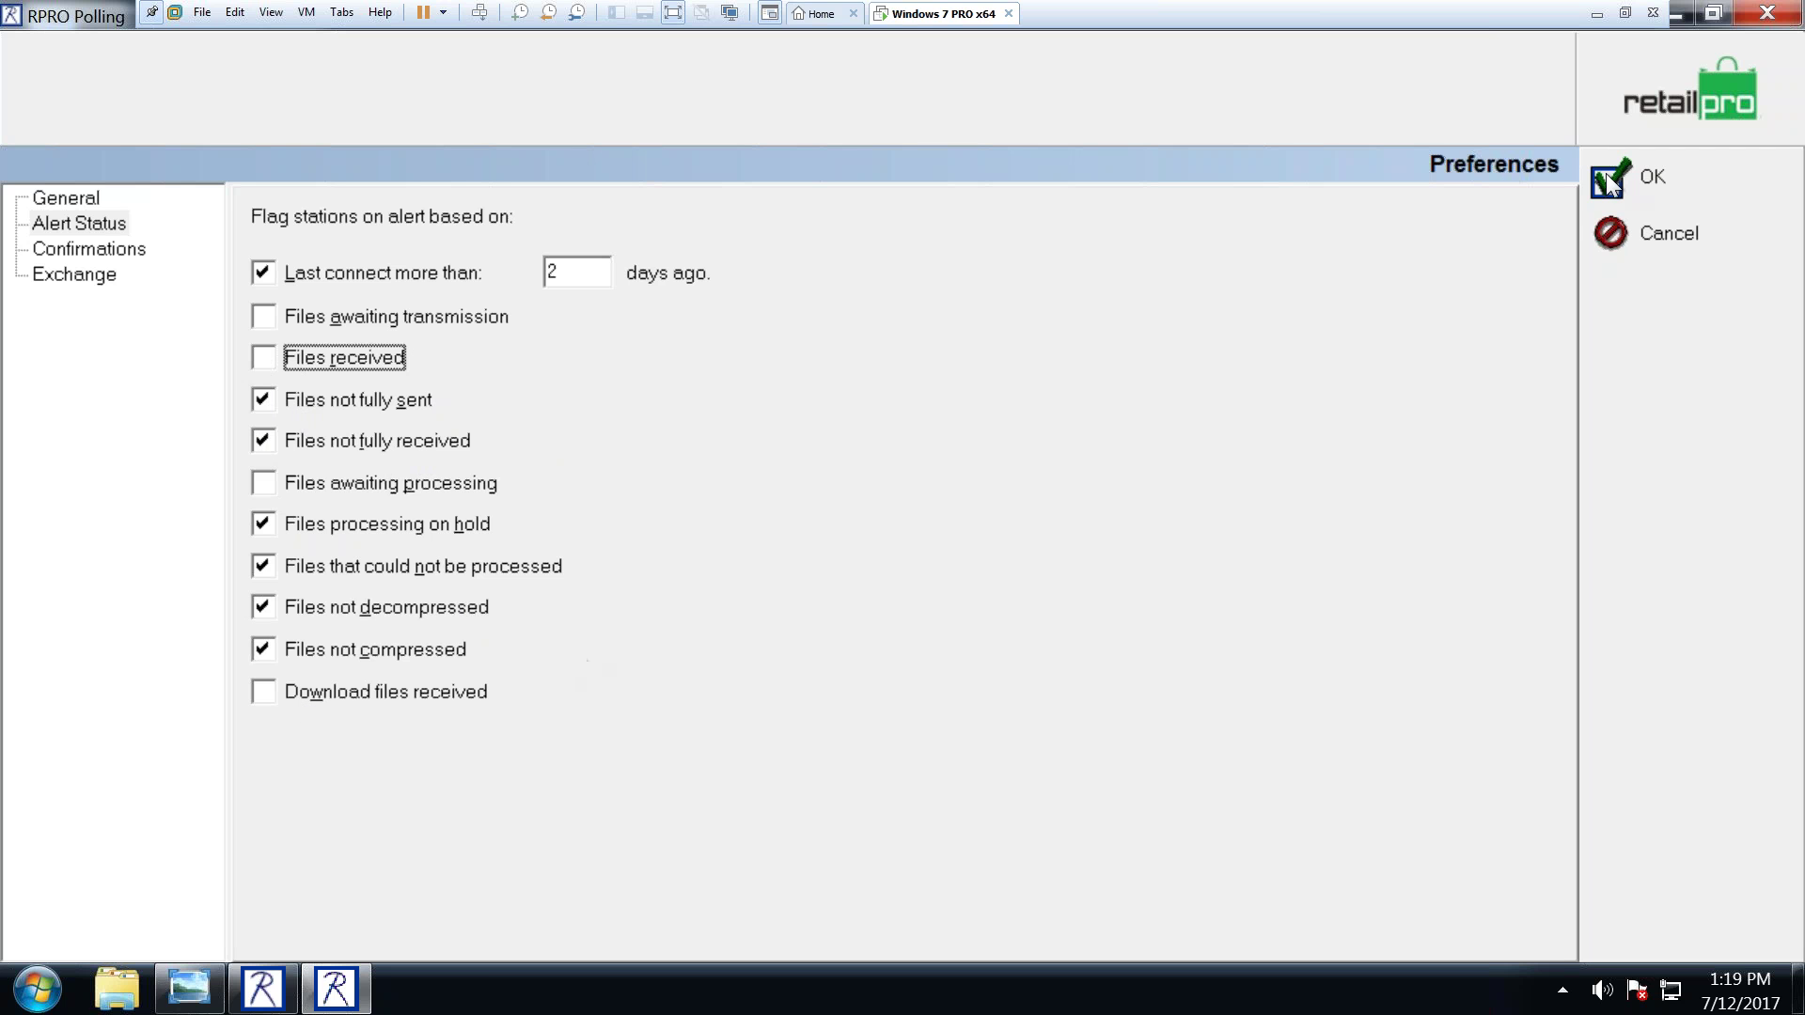
left_click(1666, 175)
left_click(59, 92)
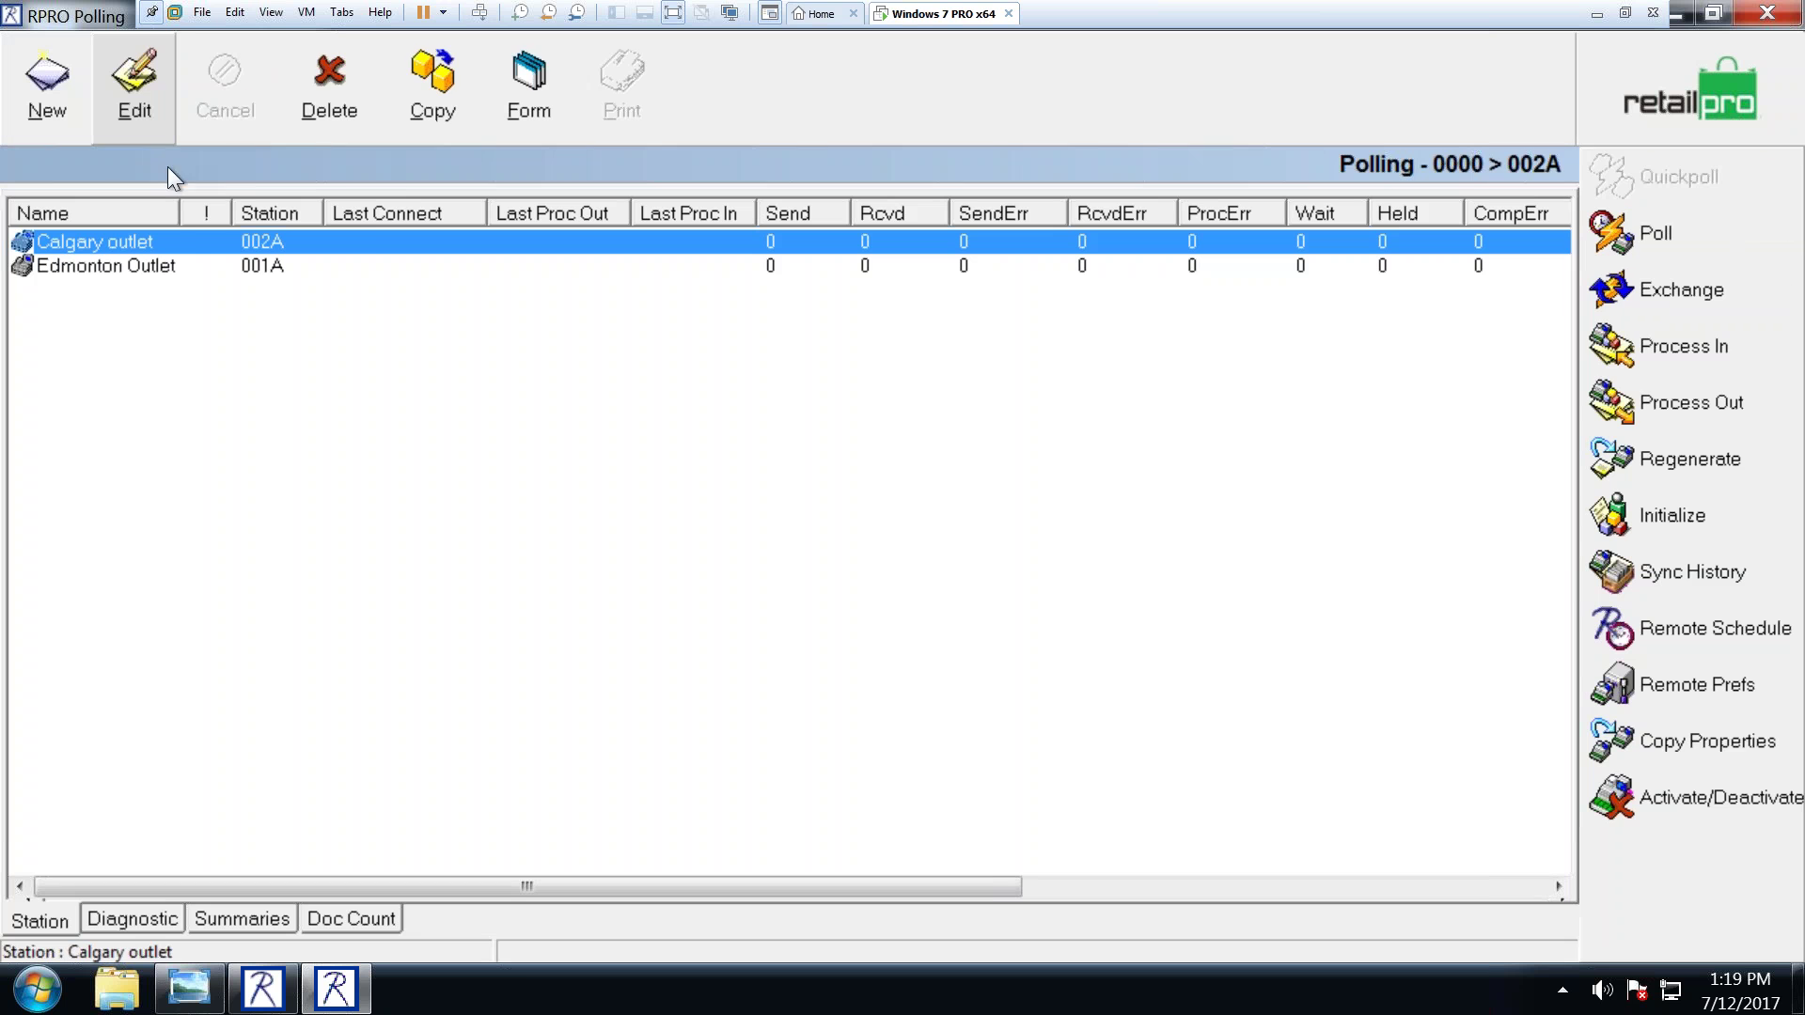
Step: Check the alert flags of both outlet stations against the saved alert preferences, ending with the Edmonton Outlet selected
left_click(201, 263)
left_click(199, 245)
left_click(201, 262)
left_click(143, 242)
left_click(145, 265)
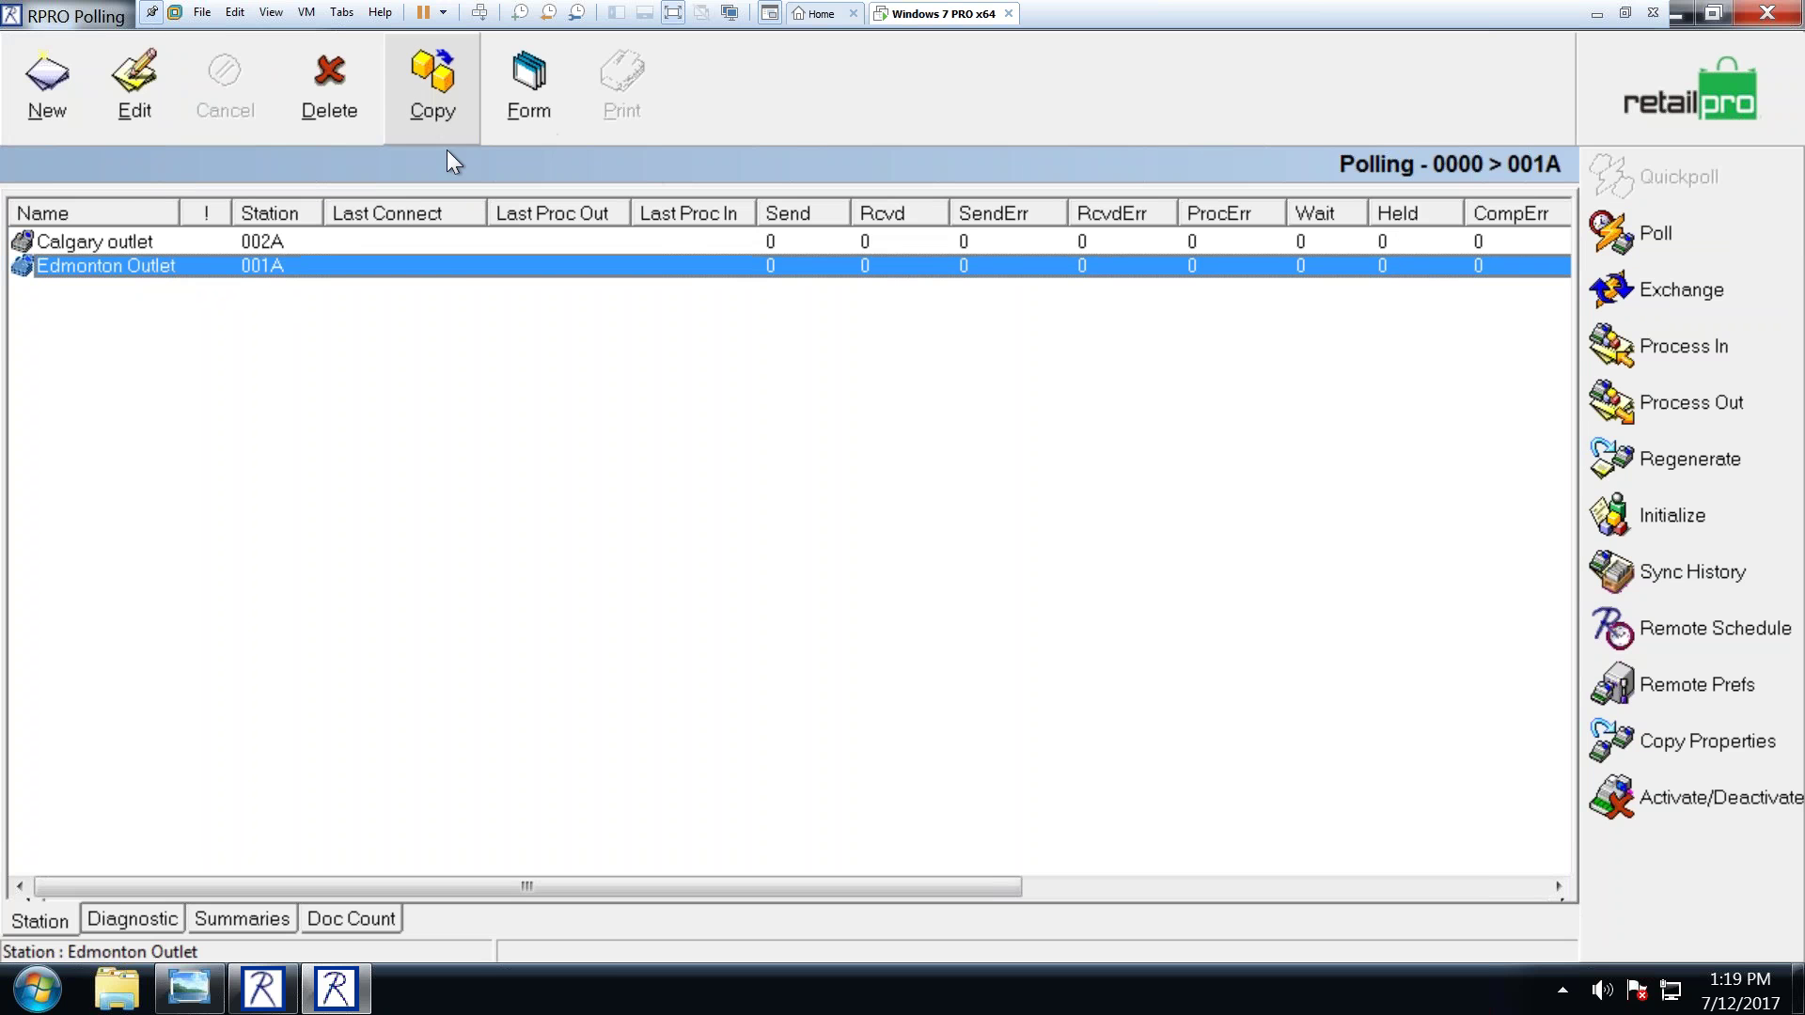